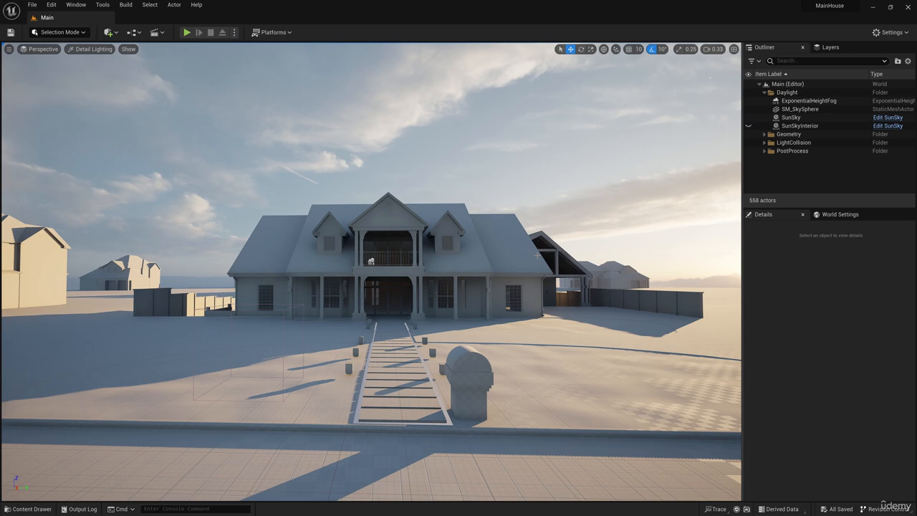
Step: Open Quixel Bridge and browse the Slab category of the Concrete surfaces
left_click(107, 32)
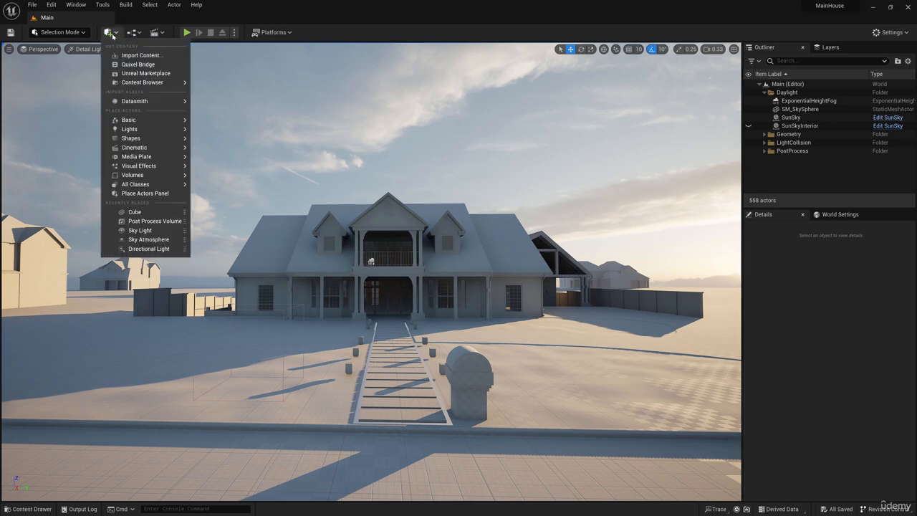
left_click(162, 67)
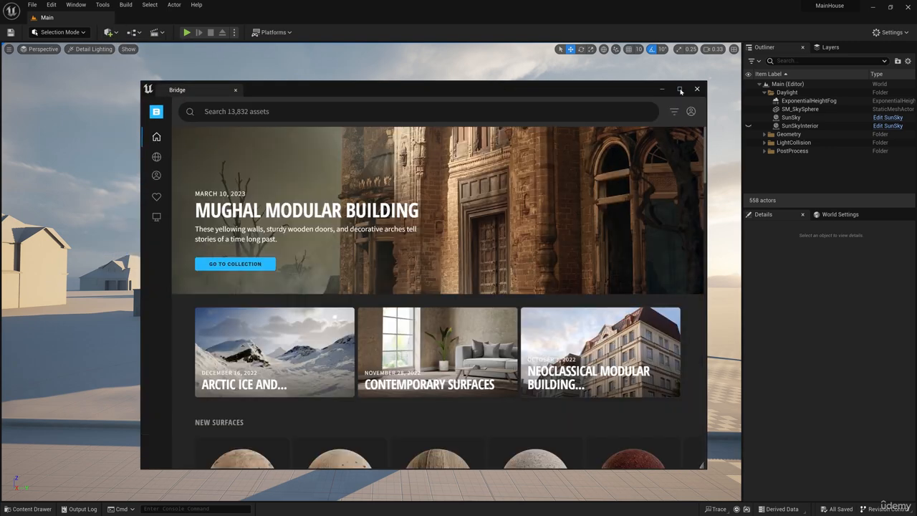
left_click(153, 157)
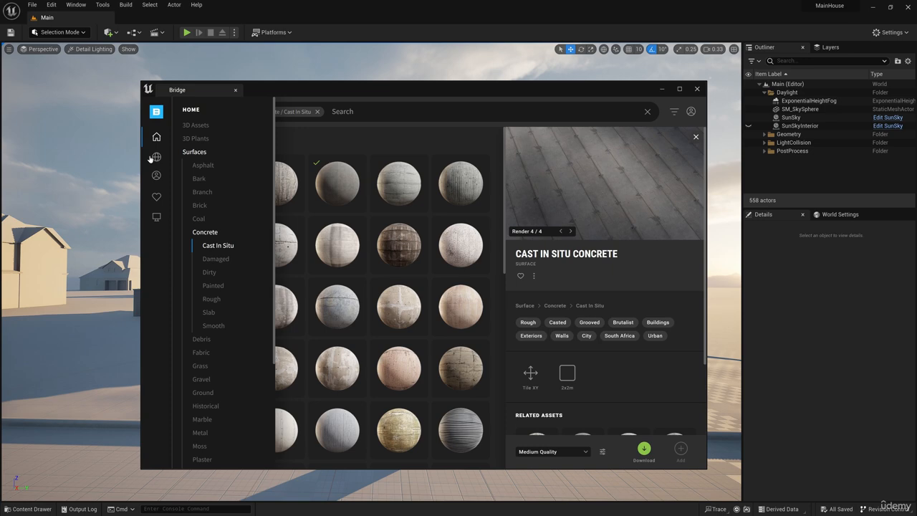
left_click(205, 232)
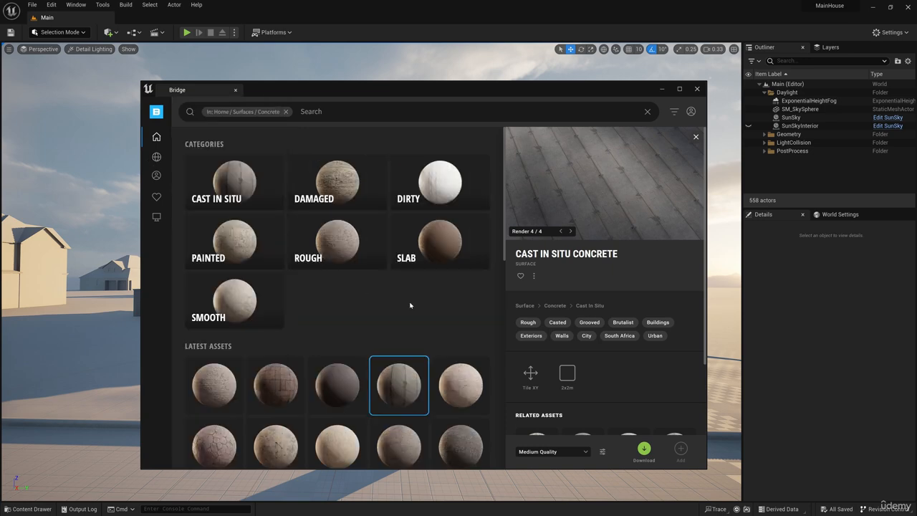
left_click(426, 244)
scroll(401, 372, "down", 3)
scroll(409, 385, "down", 2)
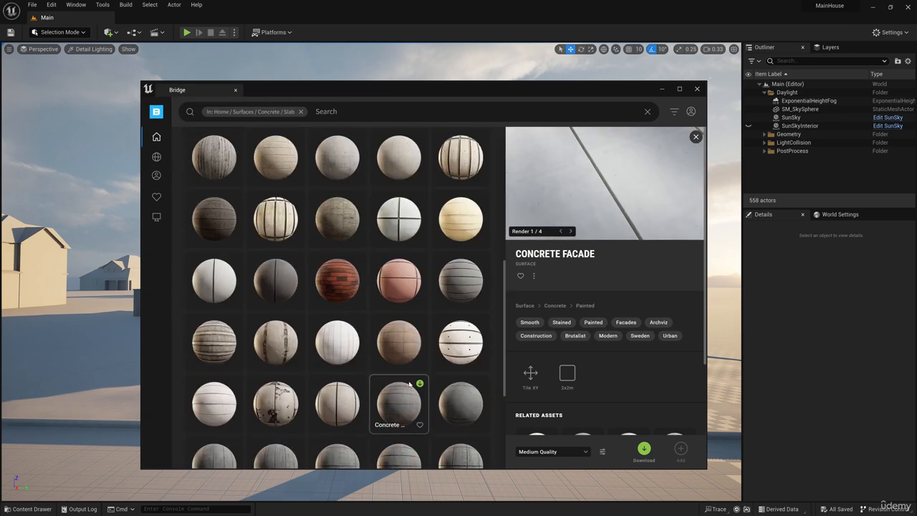
Step: Download the Square Concrete Slab surface at Medium Quality and add it to the project
left_click(399, 376)
left_click(459, 379)
scroll(276, 430, "down", 1)
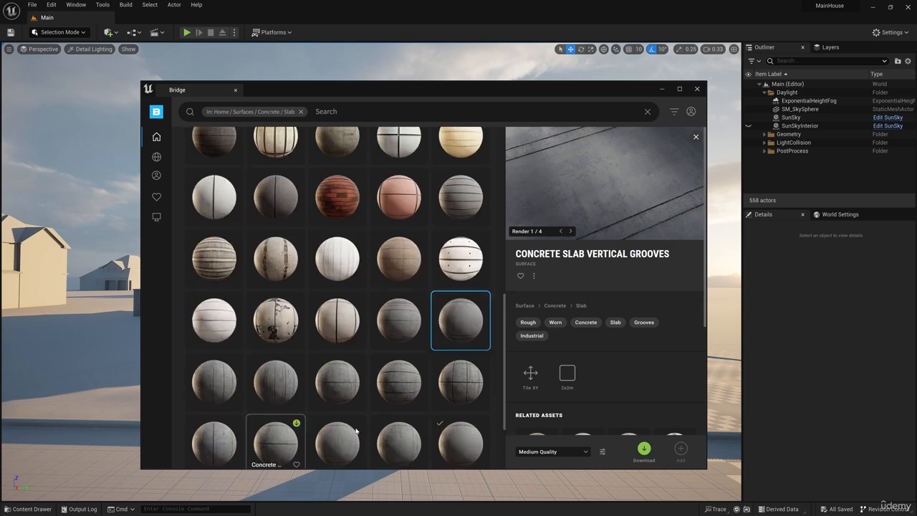
left_click(461, 434)
scroll(469, 433, "down", 2)
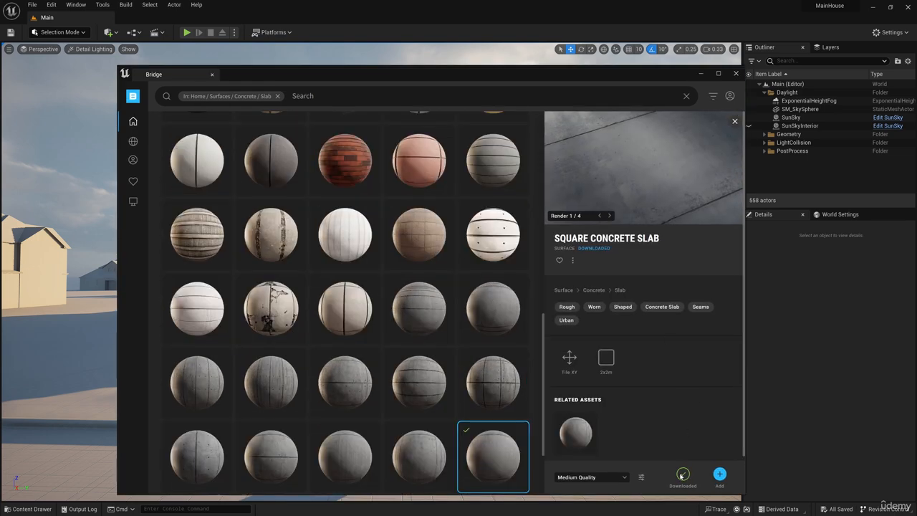
left_click(683, 475)
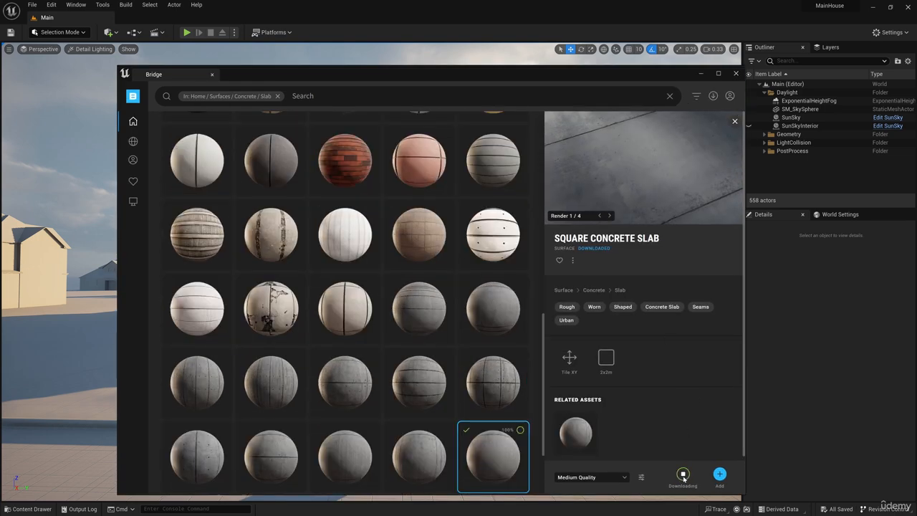
left_click(720, 475)
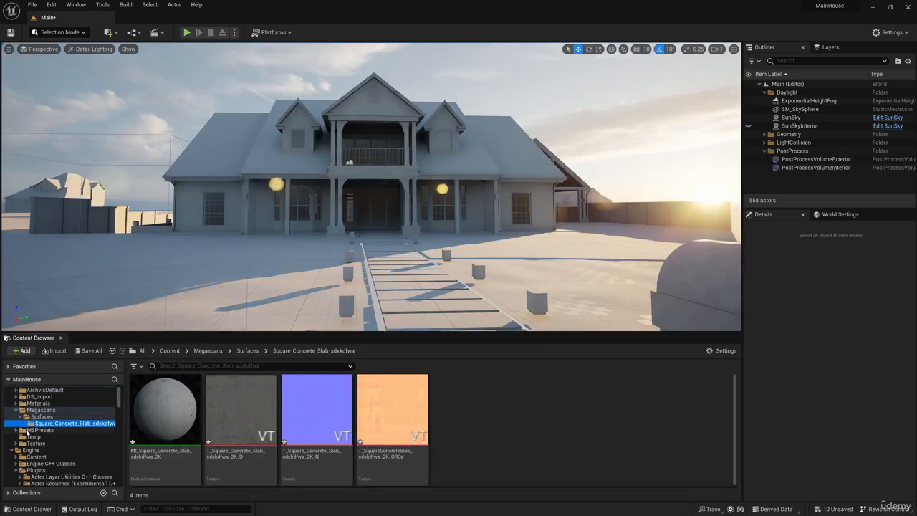
Step: Examine the master material folders in MSPresets, including M_MS_Surface_Material and M_MS_Default_Material
left_click(15, 430)
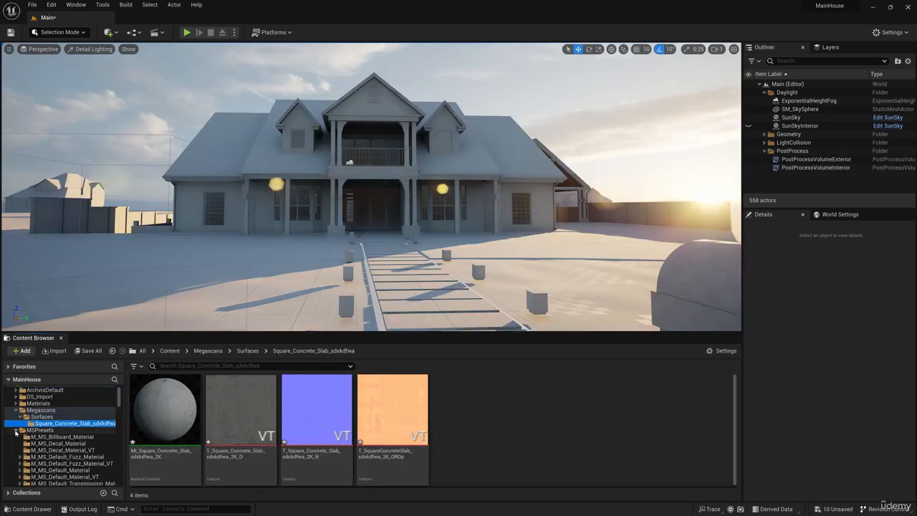
scroll(32, 426, "down", 2)
left_click(40, 390)
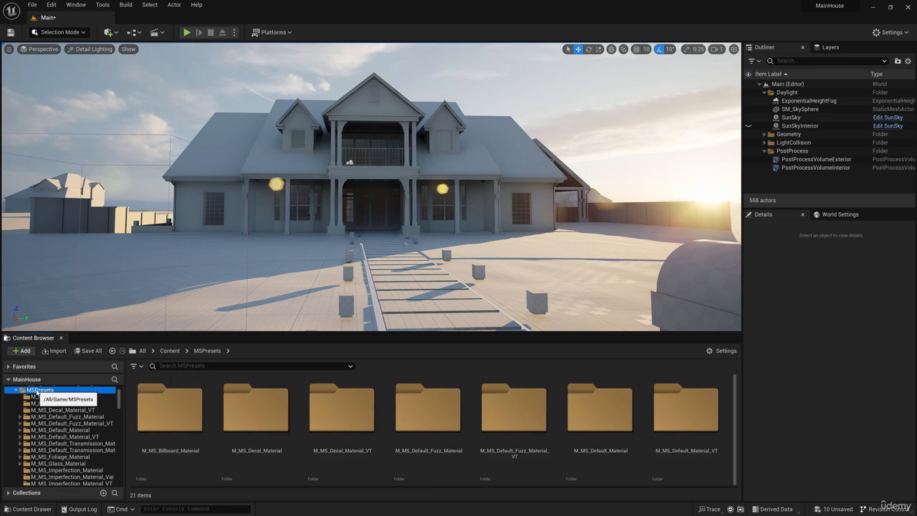
scroll(34, 444, "down", 1)
scroll(35, 450, "down", 3)
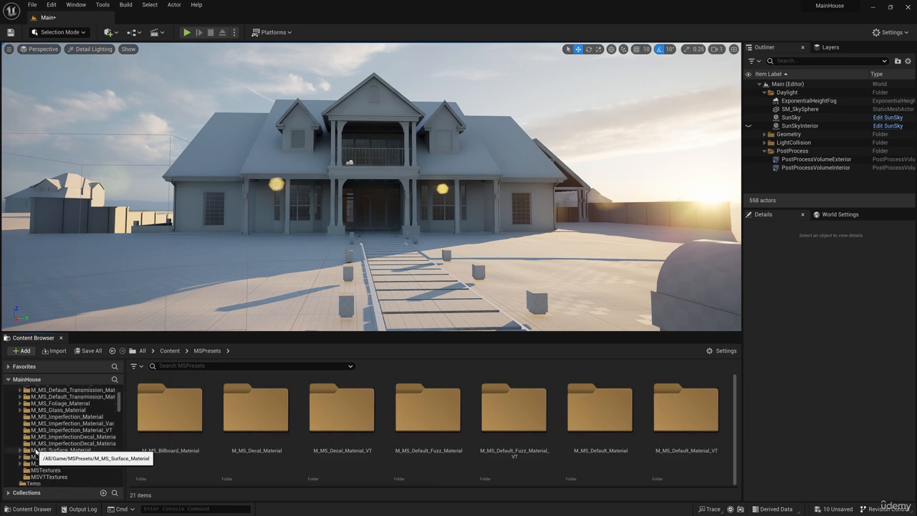
left_click(67, 452)
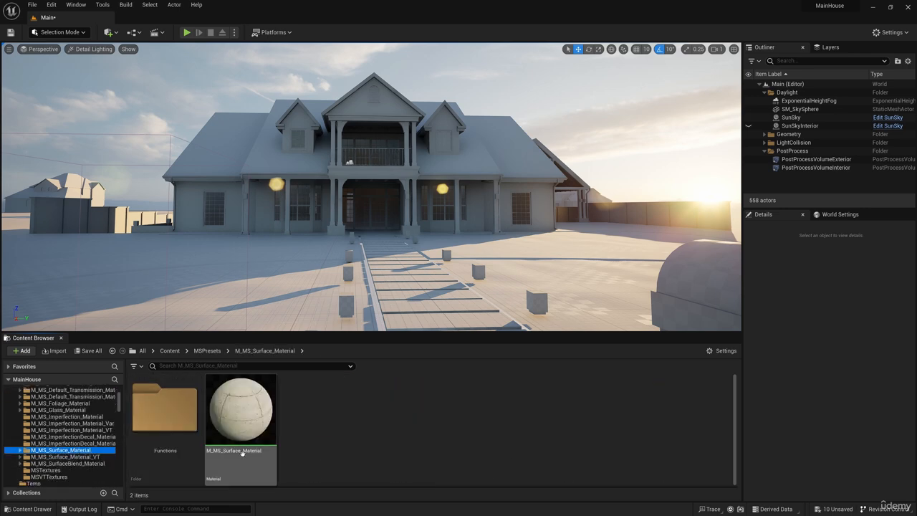
scroll(71, 464, "up", 2)
left_click(65, 430)
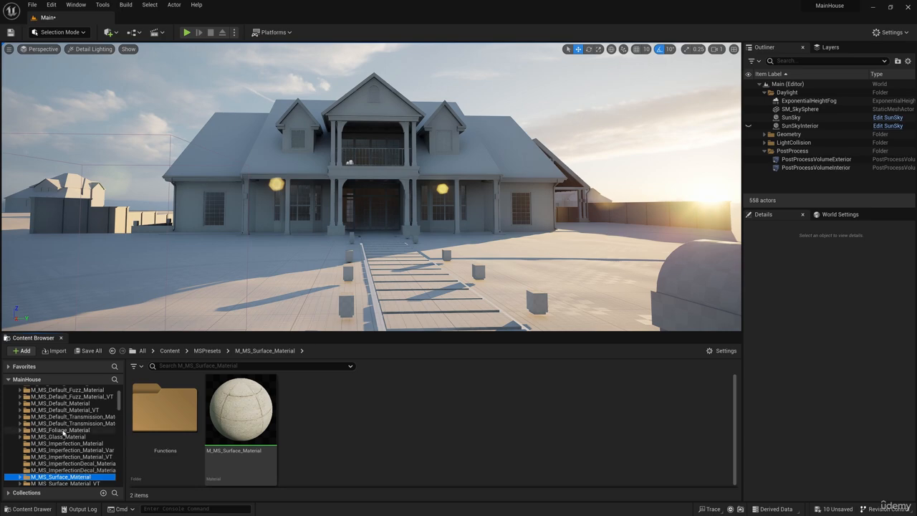
left_click(65, 403)
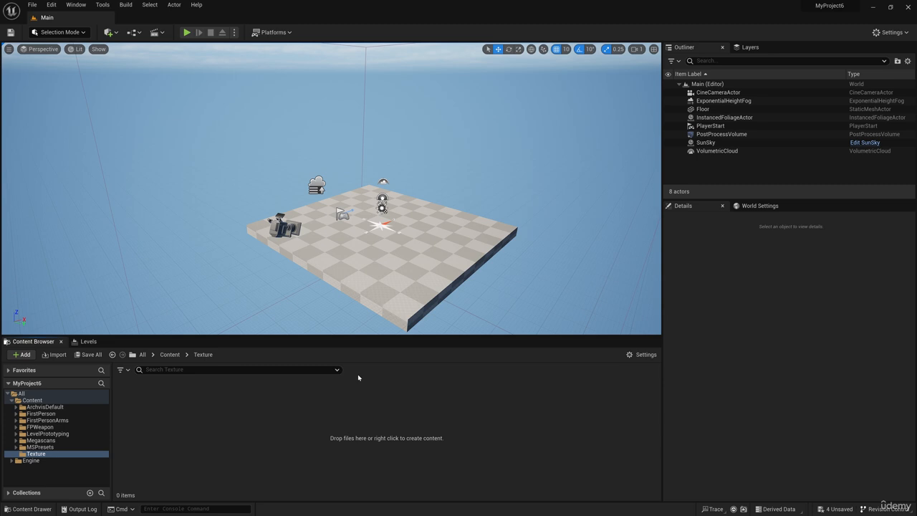
Step: Import the BlackStone_D image from the ExteriorStone folder into the project's Texture folder
right_click(278, 411)
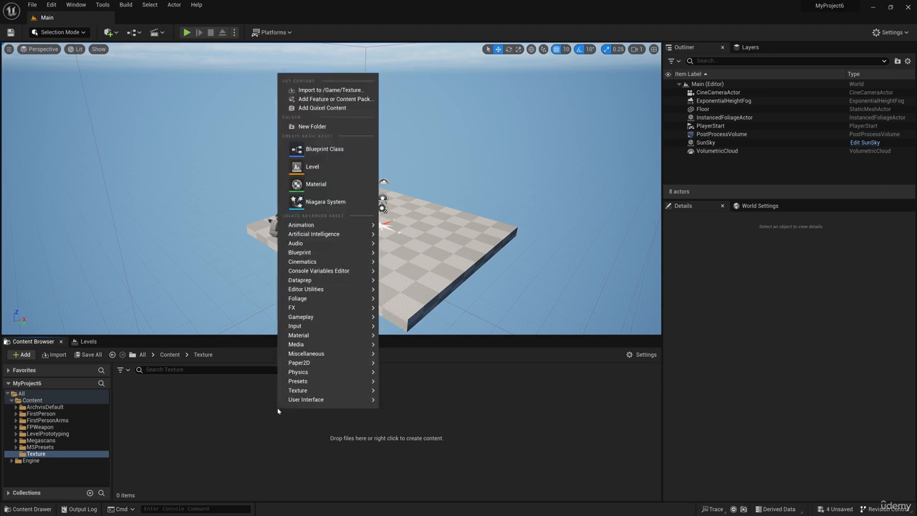
left_click(340, 90)
left_click(106, 84)
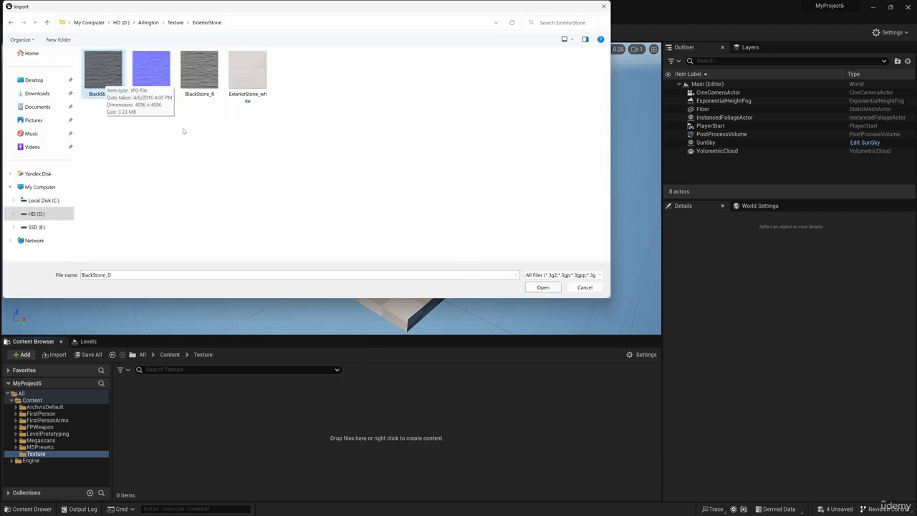
left_click(543, 287)
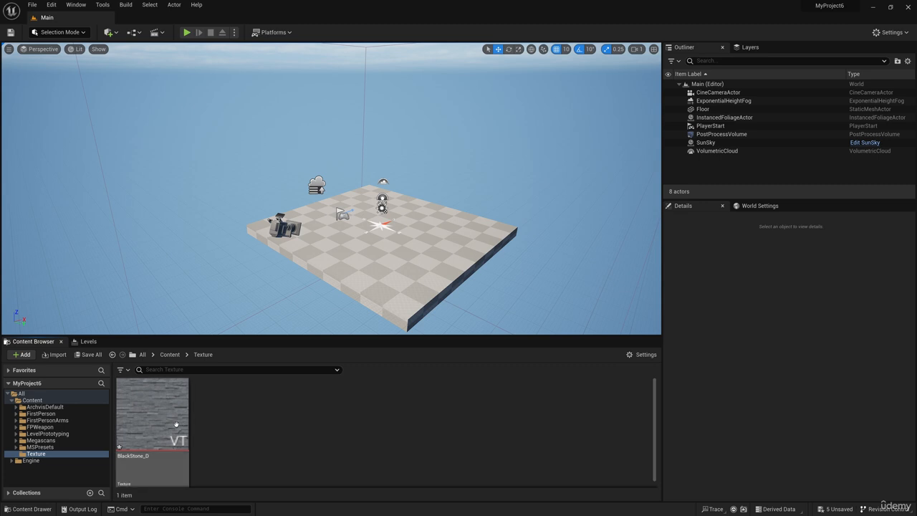
left_click(184, 455)
Step: Import the art1 image from the Pictures folder into the project's Texture folder
right_click(297, 403)
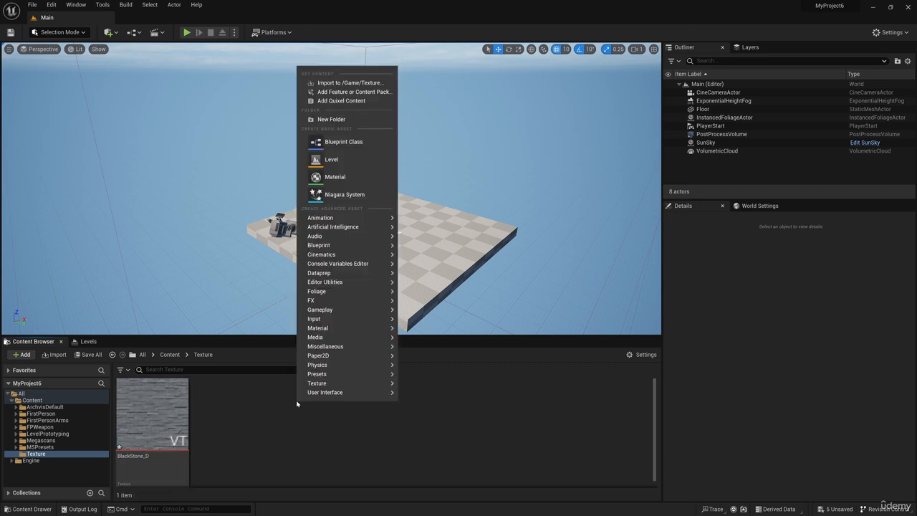
left_click(352, 84)
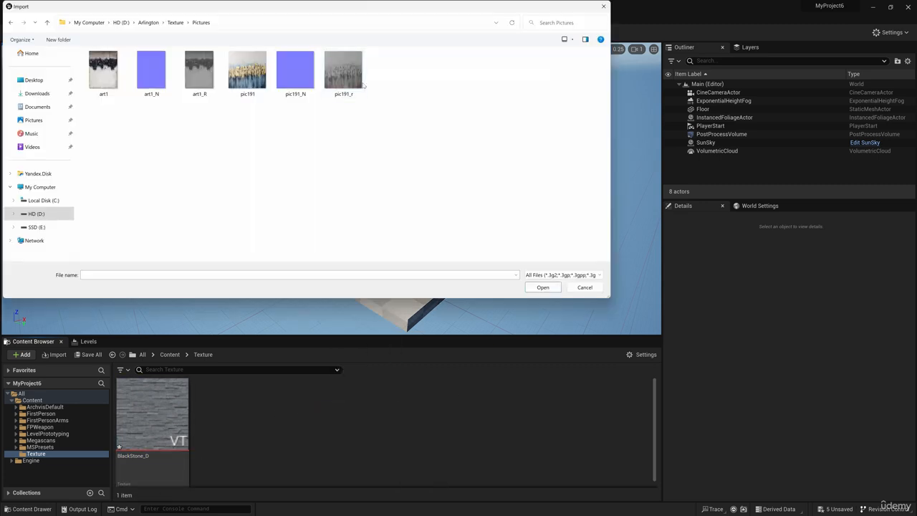
left_click(104, 70)
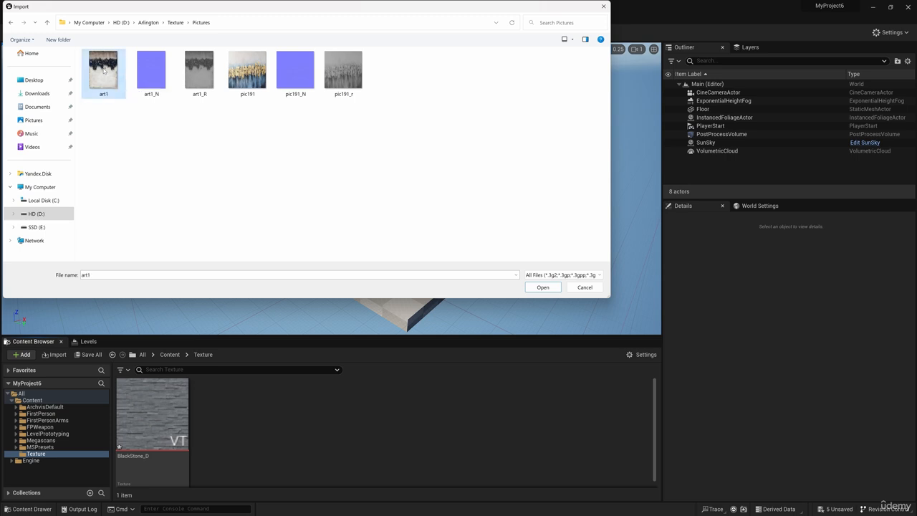
left_click(539, 288)
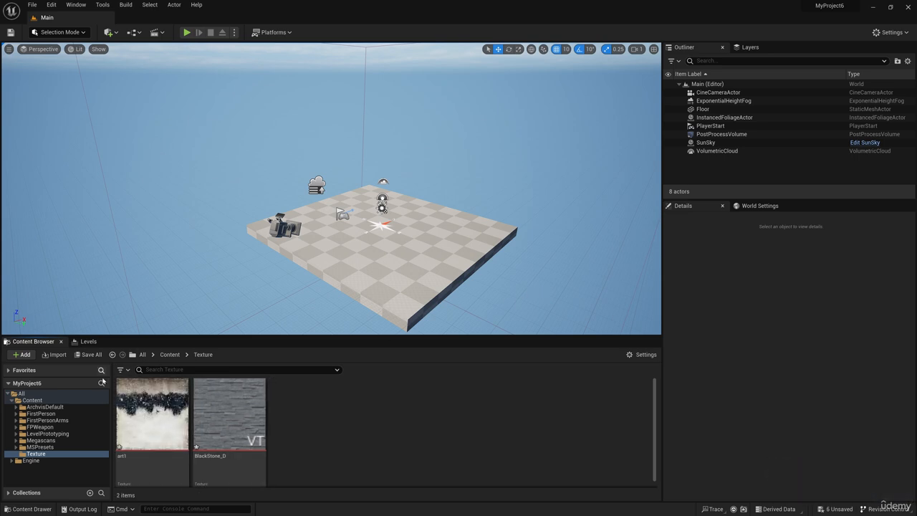
Step: Import the English_fabric_D image from the Sofa_1 folder into the project's Texture folder
right_click(314, 423)
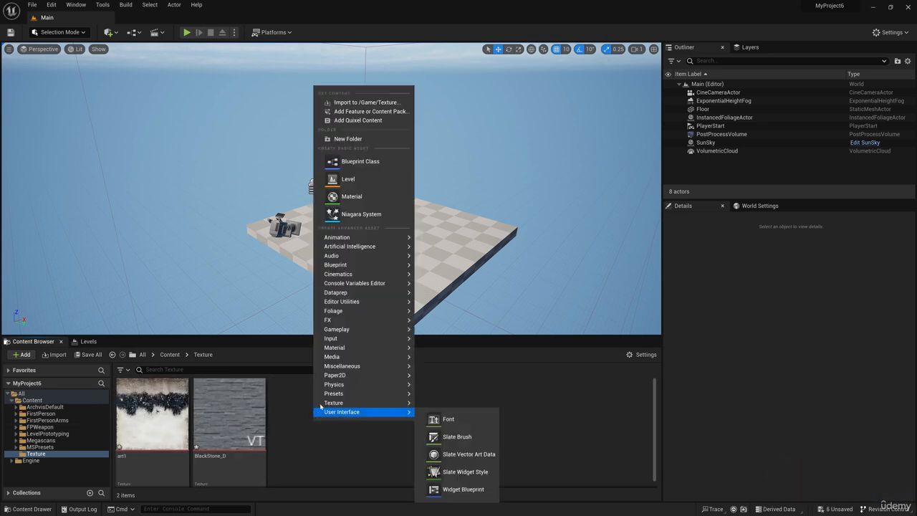
left_click(356, 103)
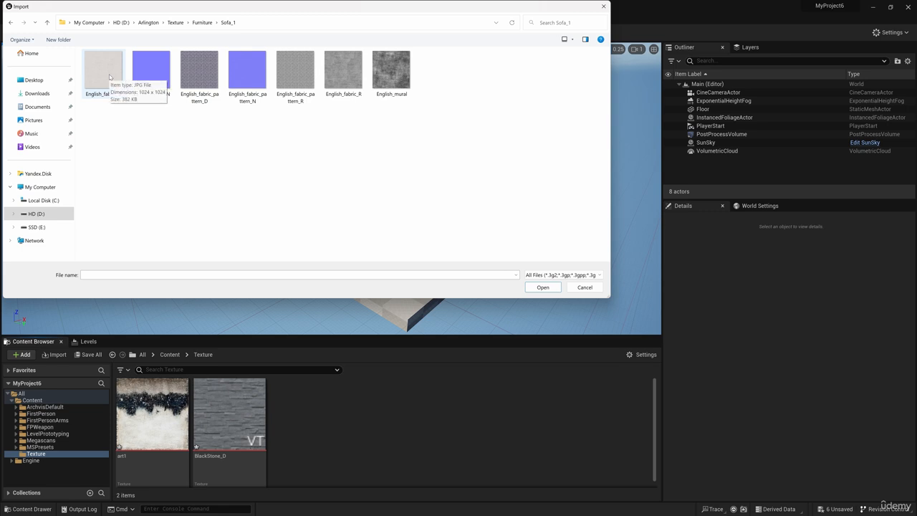
left_click(103, 69)
left_click(543, 287)
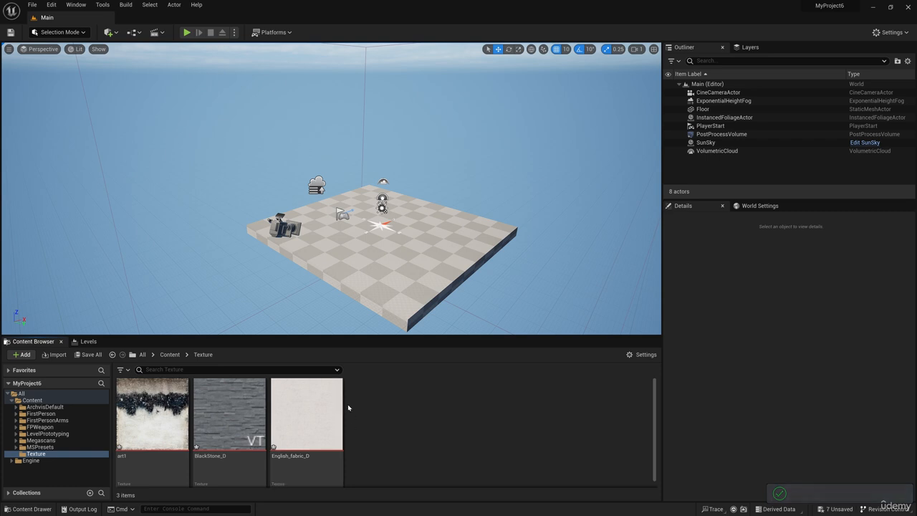
Step: Convert the English_fabric_D texture to a virtual texture with a texture size threshold of 1024
right_click(295, 410)
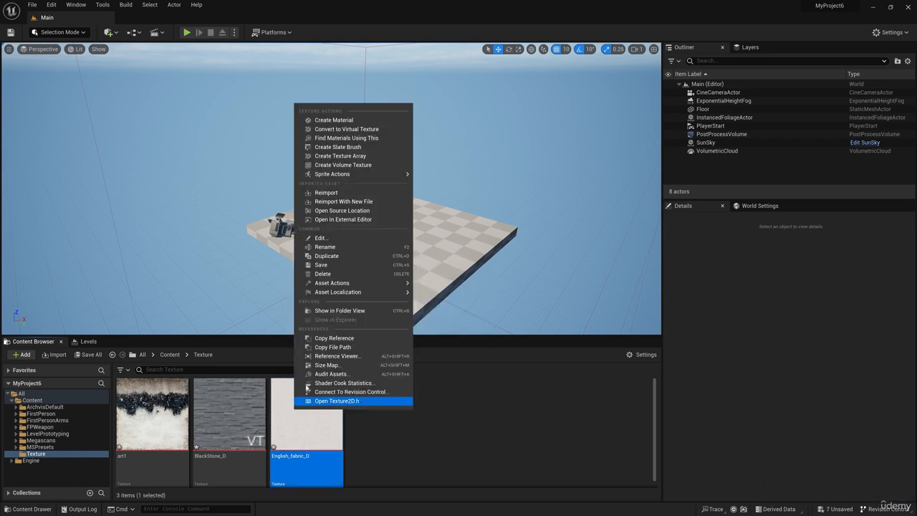
left_click(356, 131)
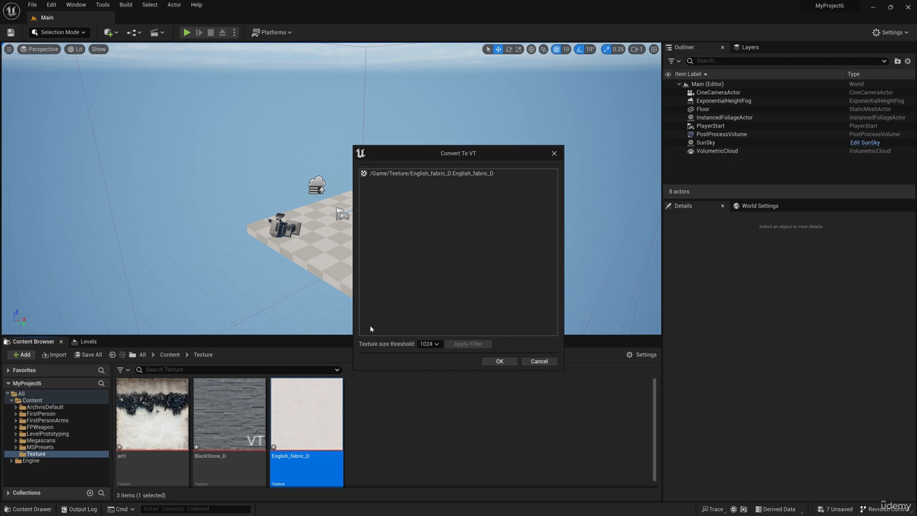
left_click(430, 344)
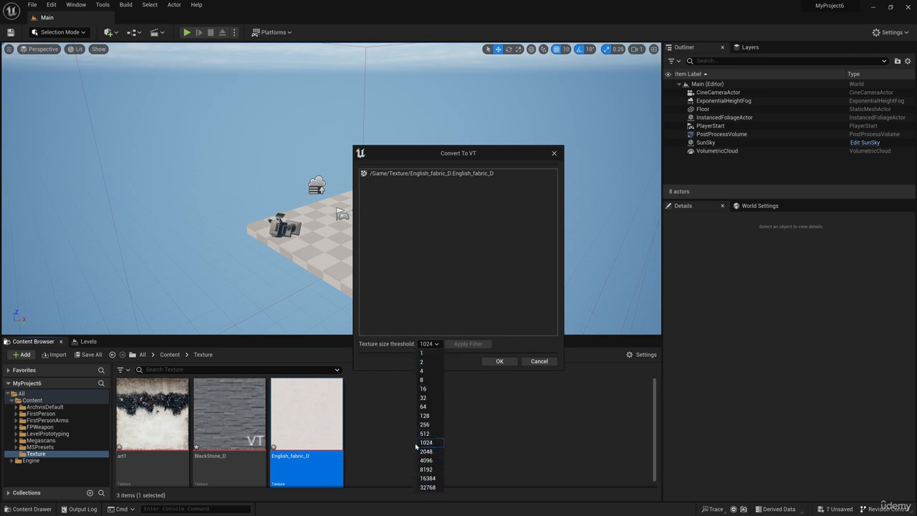
left_click(438, 443)
left_click(498, 361)
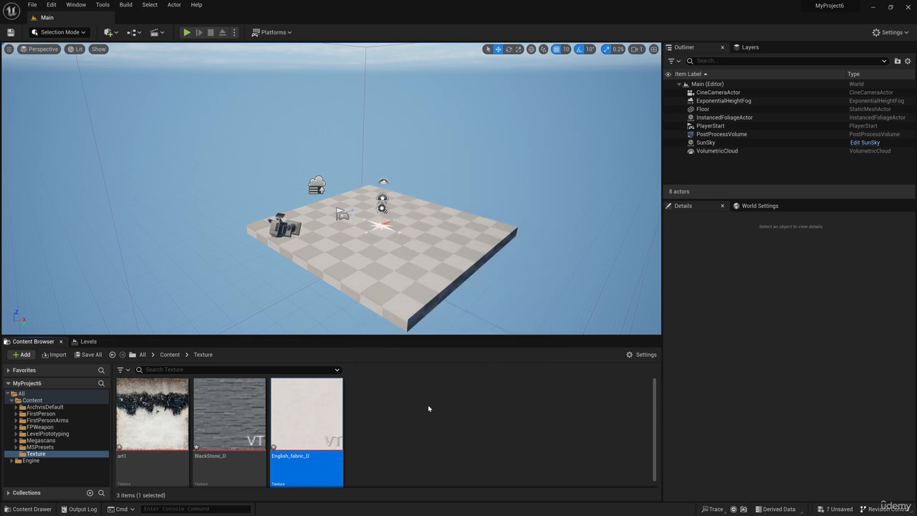
Step: Convert the English_fabric_D virtual texture back to a regular texture
right_click(306, 406)
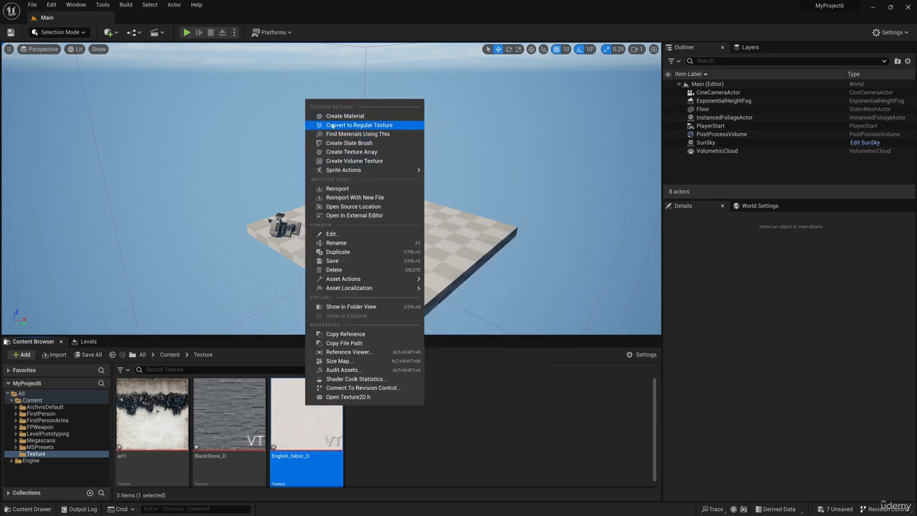
left_click(334, 126)
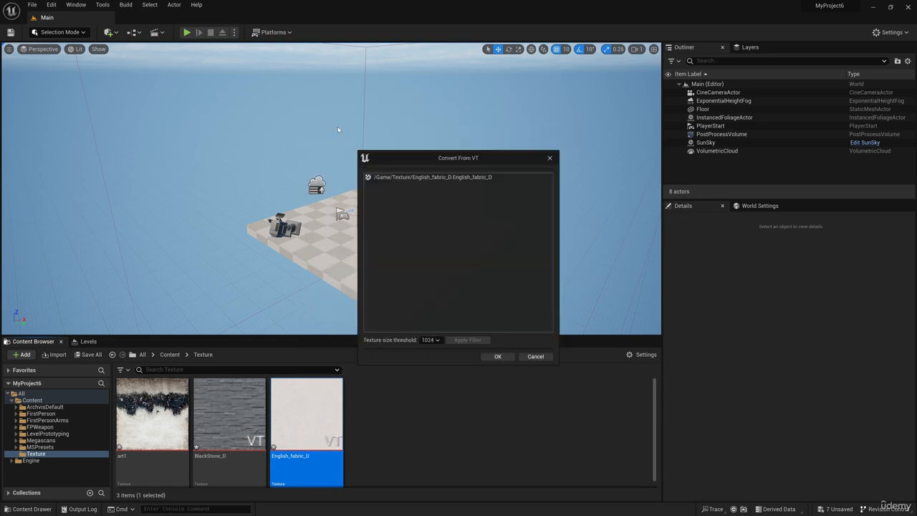
left_click(441, 344)
left_click(442, 347)
left_click(499, 361)
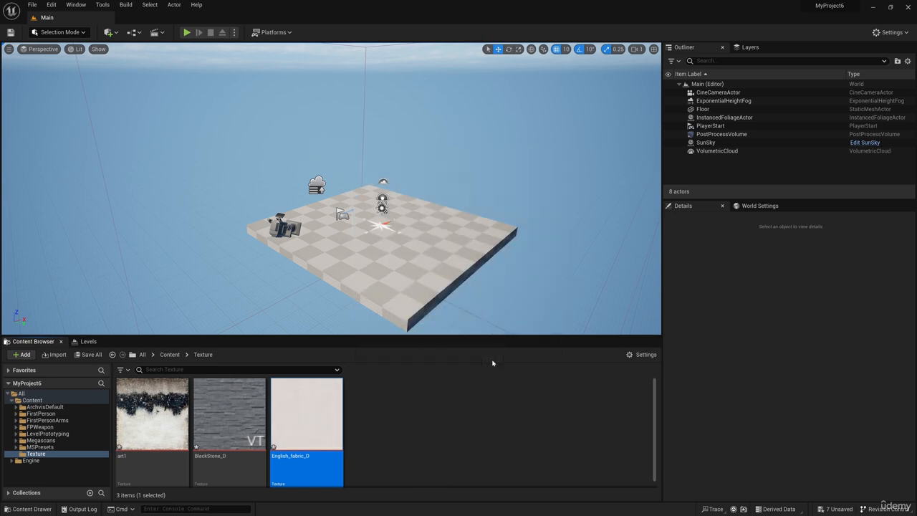
Step: Try to convert the art1 texture to a virtual texture, choosing a texture size threshold for the conversion
right_click(147, 392)
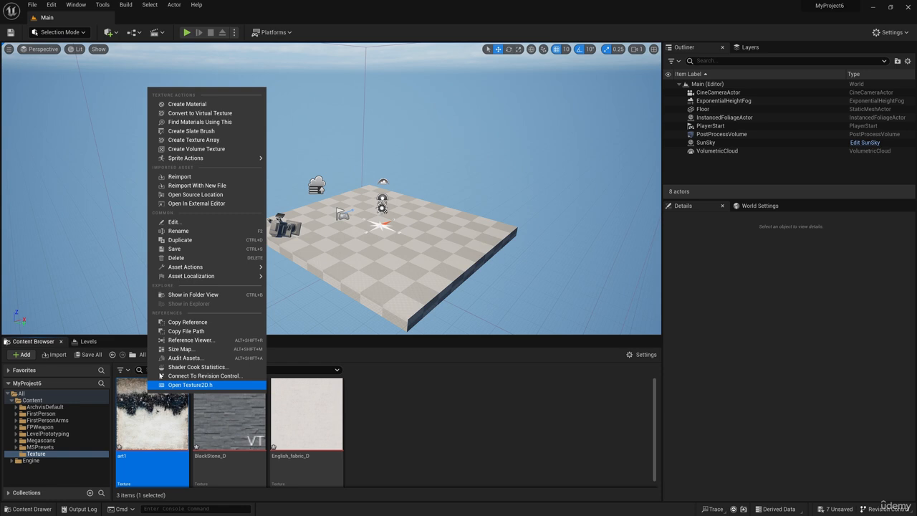
left_click(195, 121)
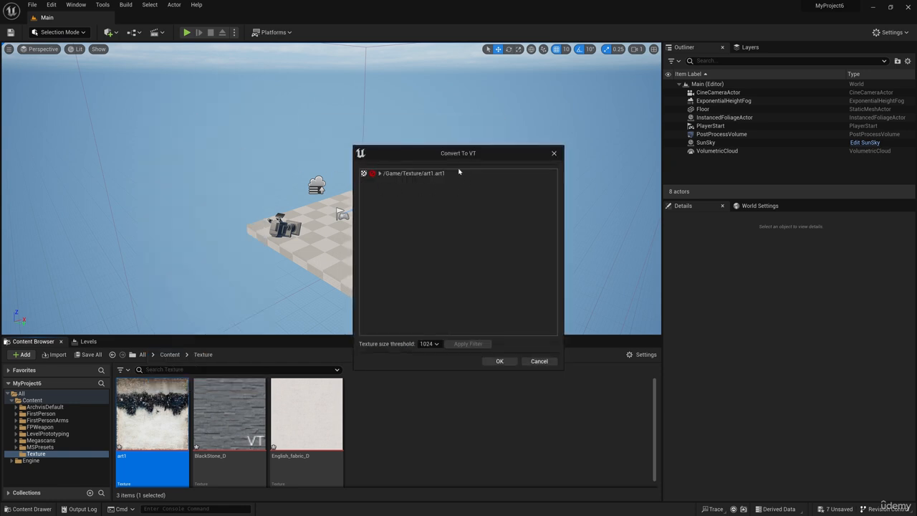
left_click(430, 344)
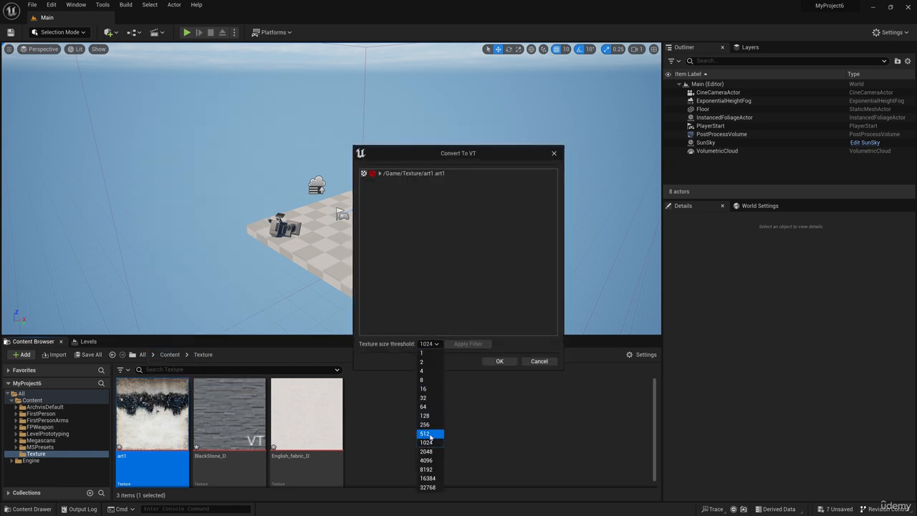
left_click(430, 448)
left_click(493, 362)
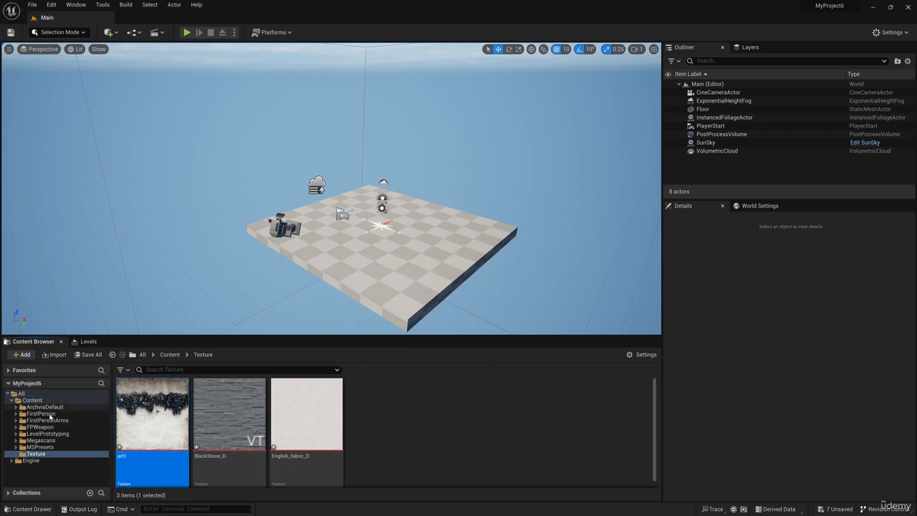
Step: Compare the contents of the M_MS_Surface_Material and M_MS_Surface_Material_VT folders under MSPresets
left_click(36, 448)
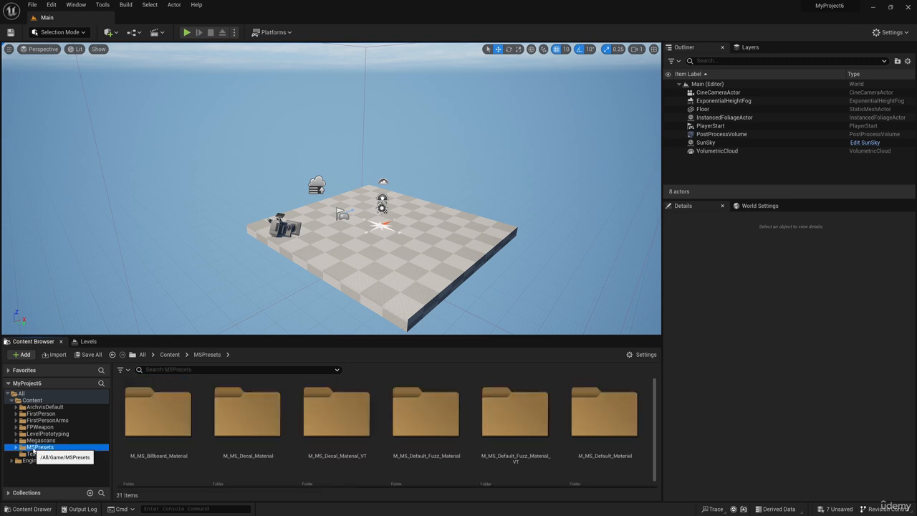
left_click(15, 447)
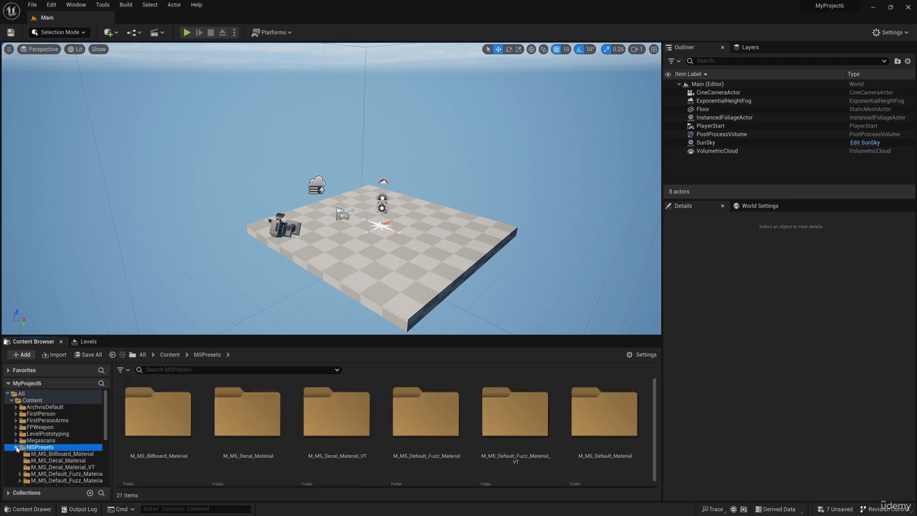
scroll(106, 410, "down", 3)
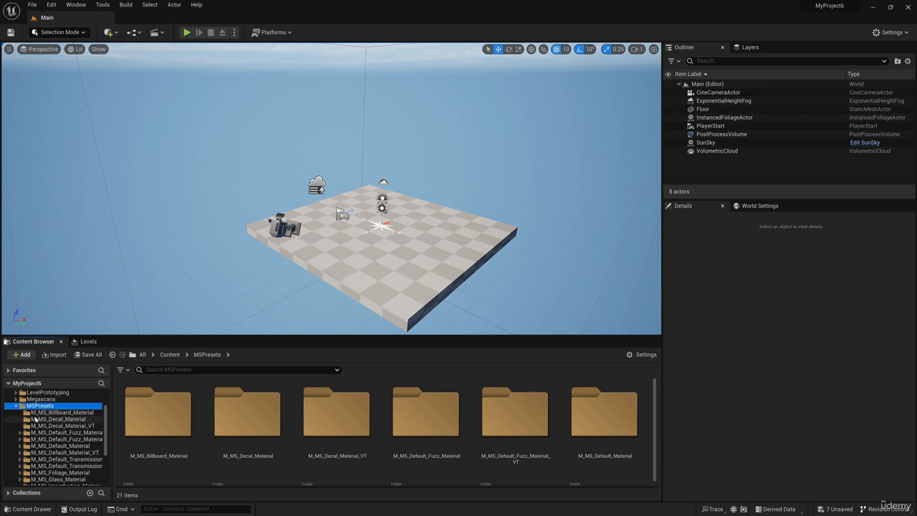
scroll(58, 444, "down", 5)
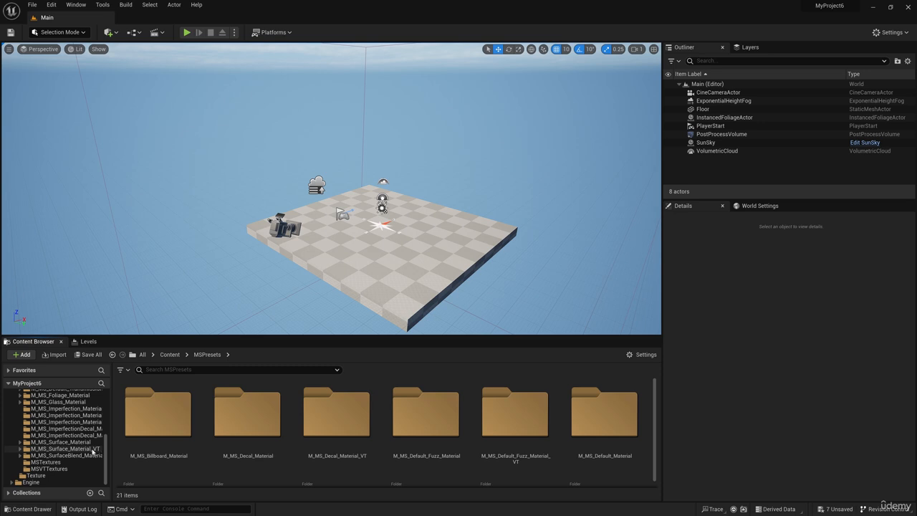
left_click(83, 443)
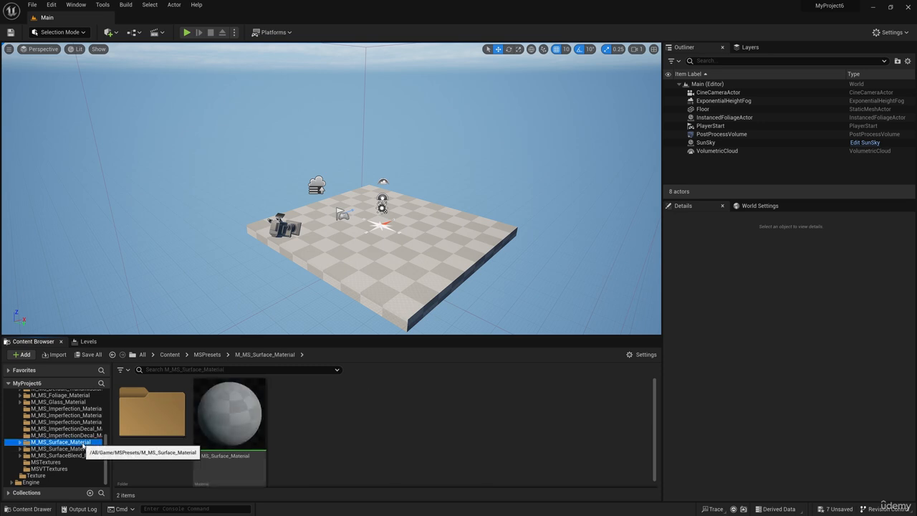
left_click(82, 449)
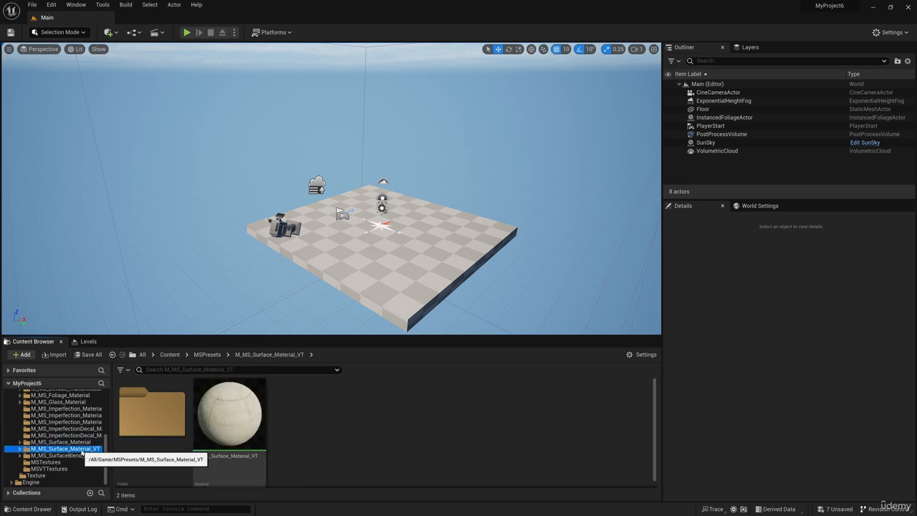
left_click(80, 442)
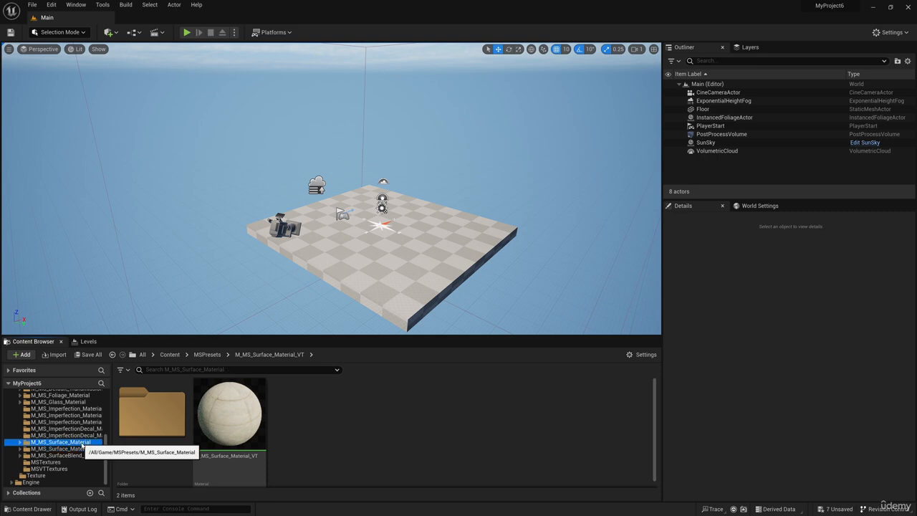
Step: Create a material instance of M_MS_Surface_Material_VT in its own folder, keeping the default name
left_click(43, 449)
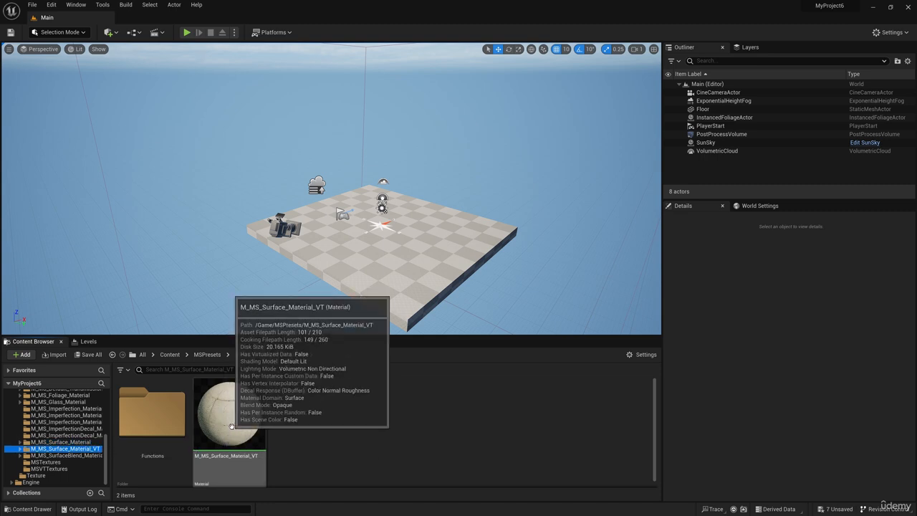
right_click(233, 430)
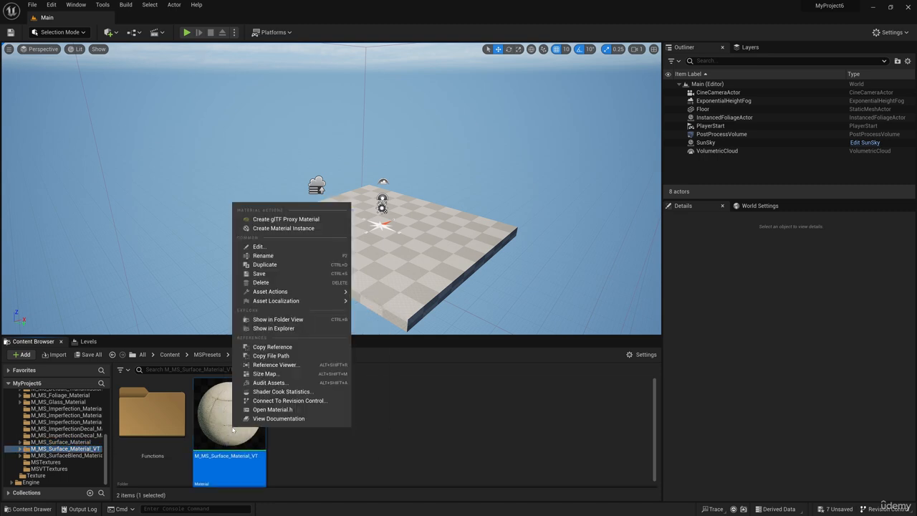
left_click(276, 229)
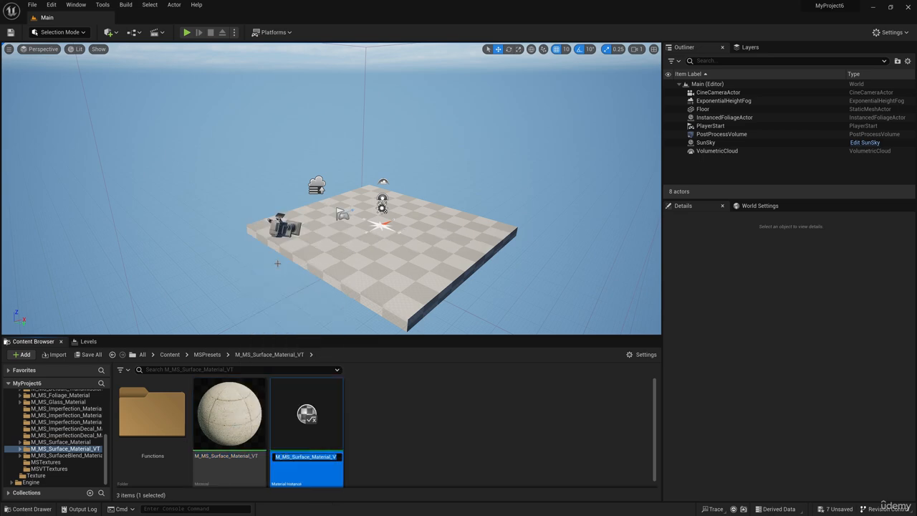
left_click(306, 392)
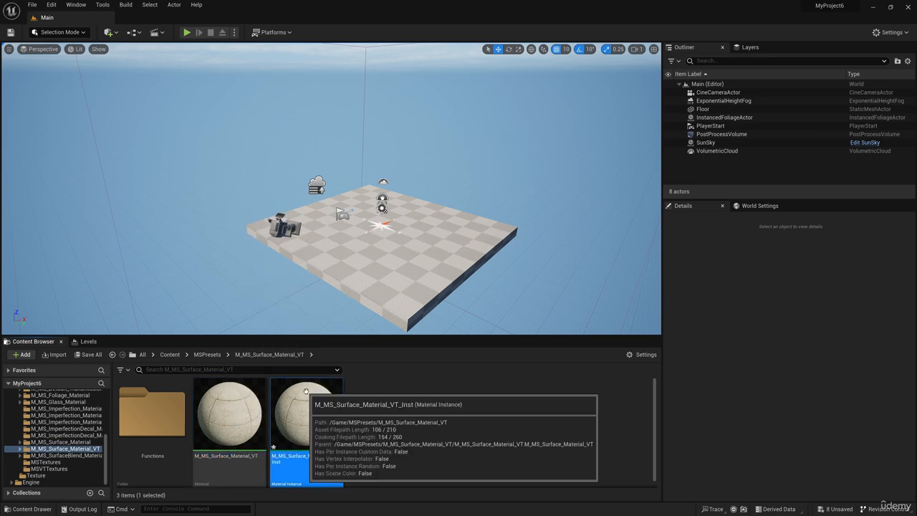
Step: Enable the Albedo texture map in M_MS_Surface_Material_VT_Inst and show the Texture folder in a separate content browser window beside the parameters
double_click(306, 408)
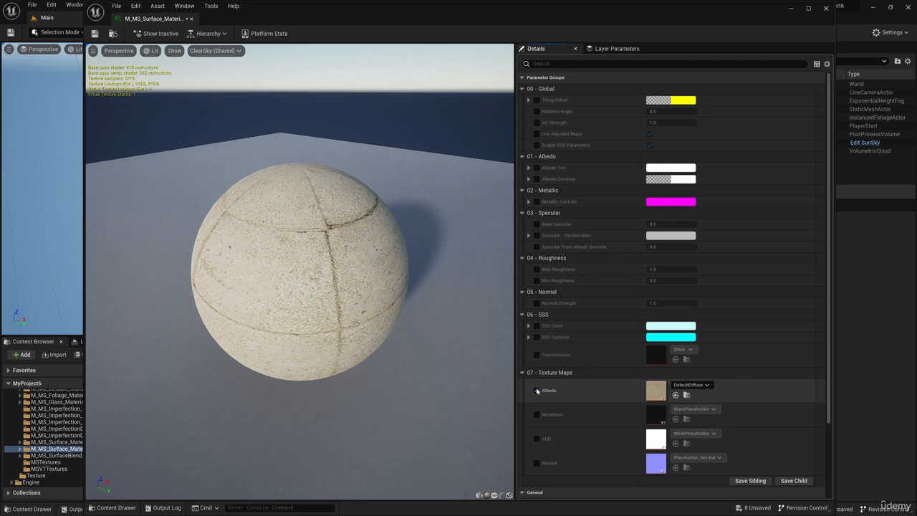
left_click(128, 508)
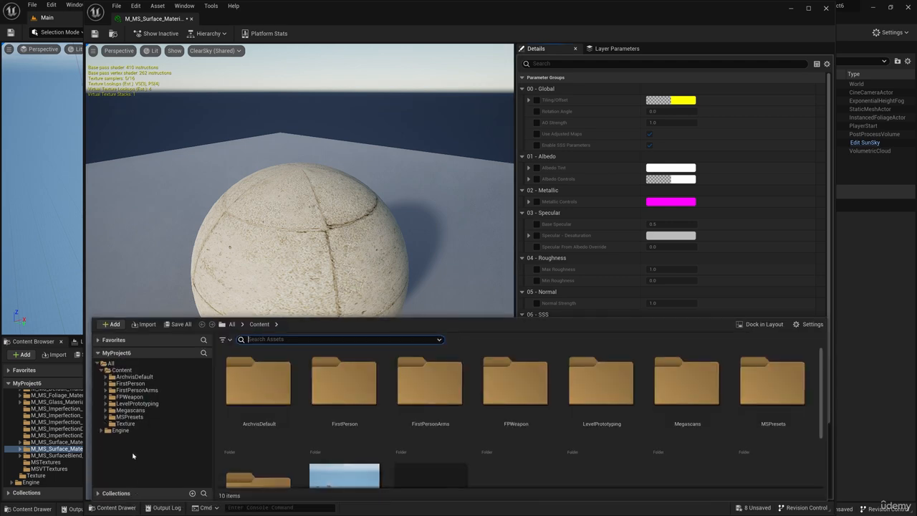
left_click(125, 424)
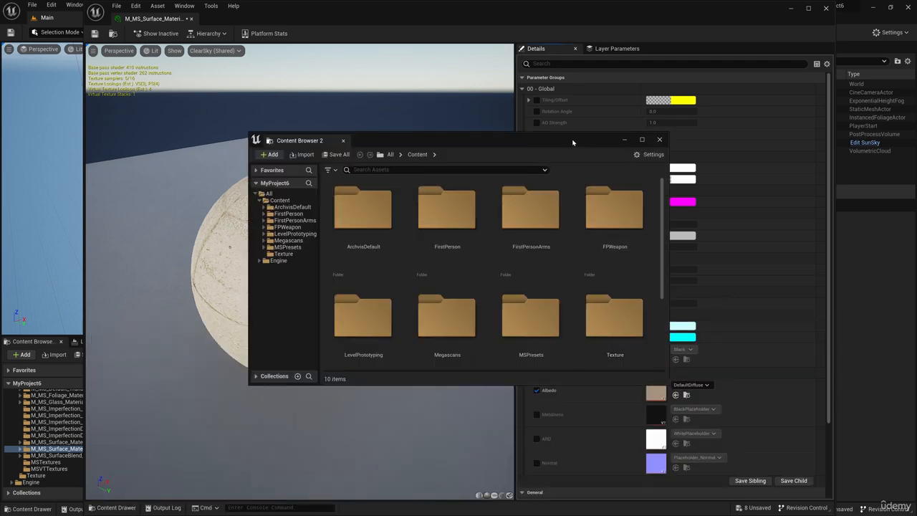
left_click_drag(573, 142, 424, 120)
left_click(134, 231)
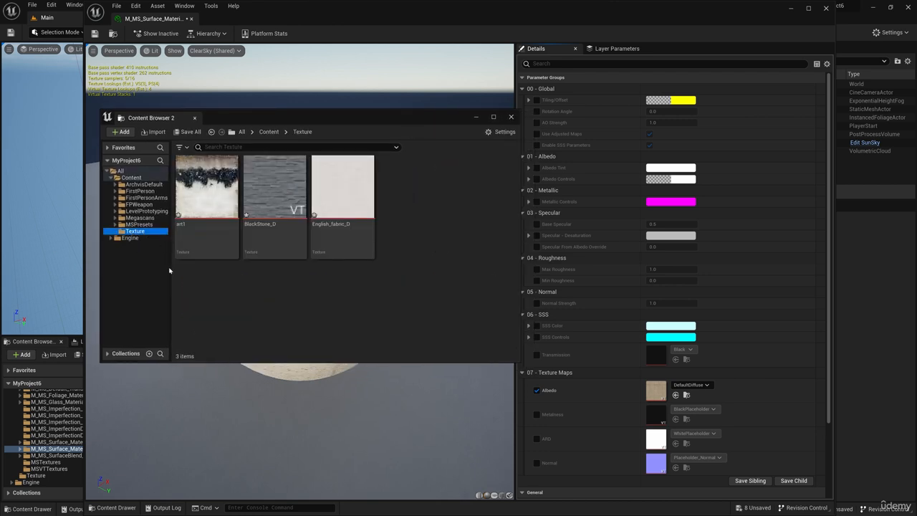
Step: Try to assign the art1 texture to the virtual-texture instance's Albedo map, and close the content browser and material editor windows
left_click(220, 231)
left_click_drag(220, 232, 501, 293)
mouse_move(273, 183)
left_mouse_down()
mouse_move(629, 338)
mouse_move(660, 383)
mouse_move(327, 201)
mouse_move(278, 188)
left_mouse_up()
left_click(409, 198)
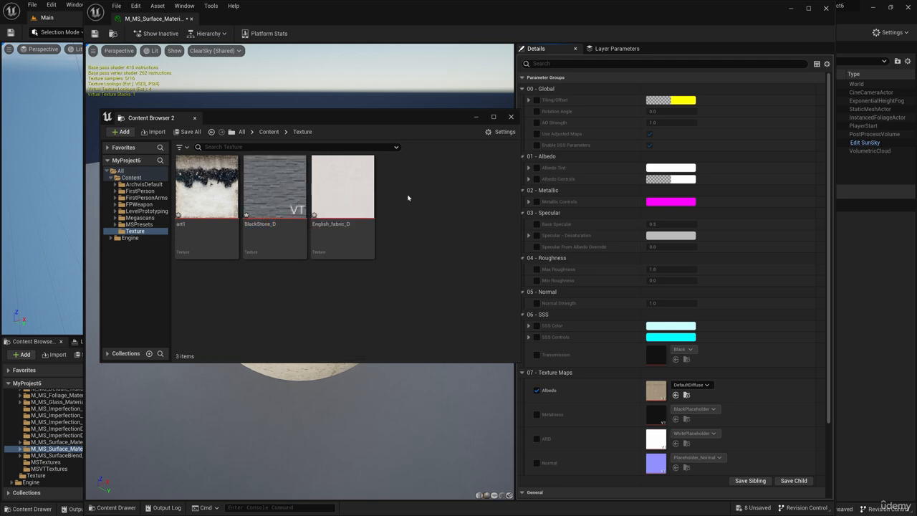
left_click(512, 117)
left_click(826, 8)
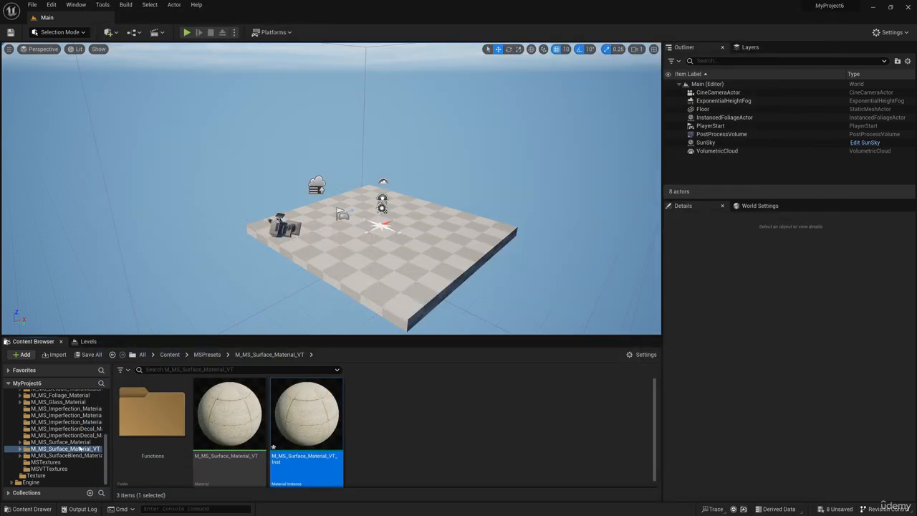
Step: Create a material instance of M_MS_Surface_Material in the M_MS_Surface_Material folder and open it for editing
right_click(229, 428)
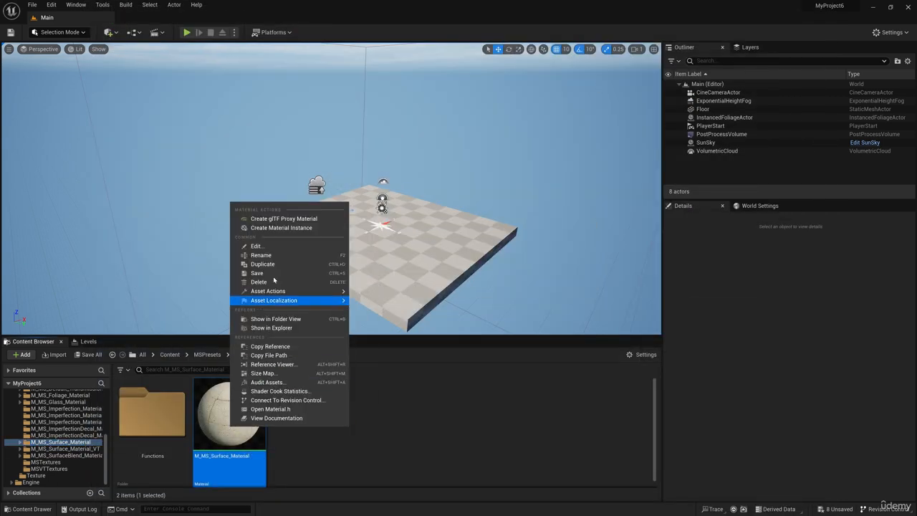
left_click(285, 228)
double_click(311, 418)
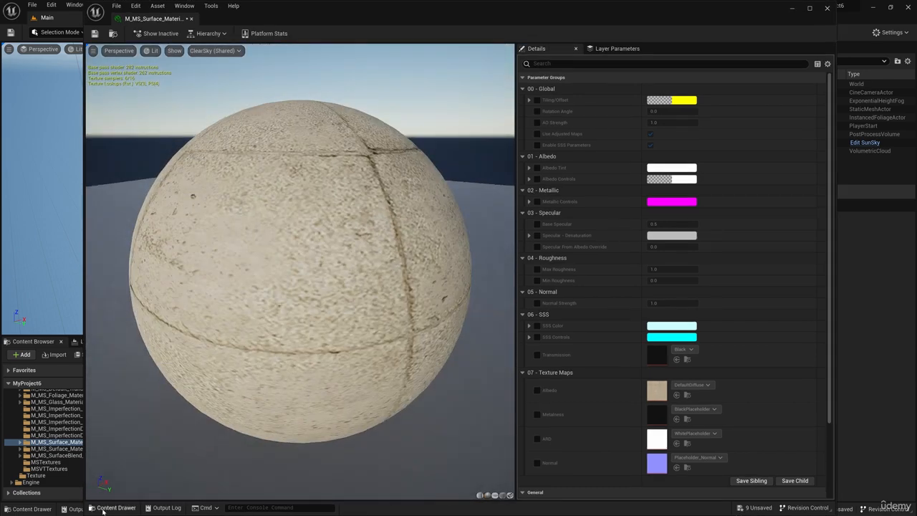
Step: Enable the Albedo texture map in the M_MS_Surface_Material instance and show the Texture folder in a separate content browser window
left_click(111, 507)
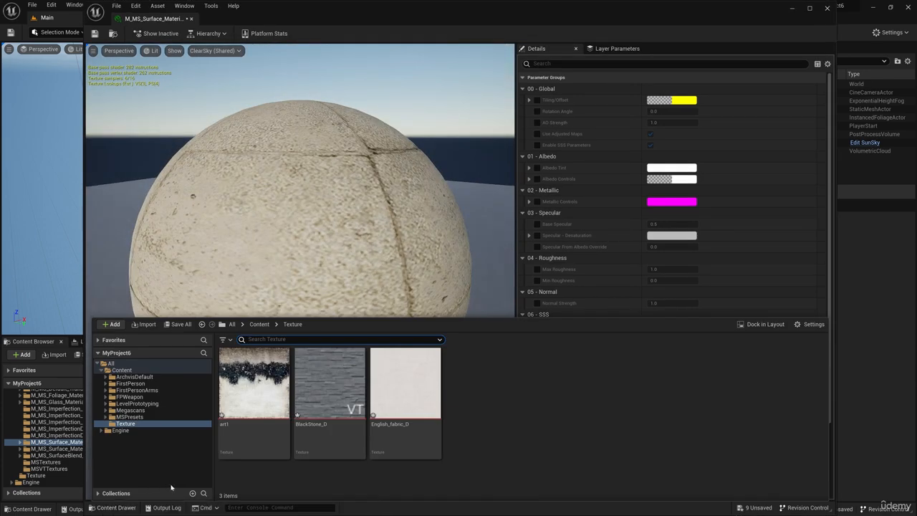
left_click(761, 324)
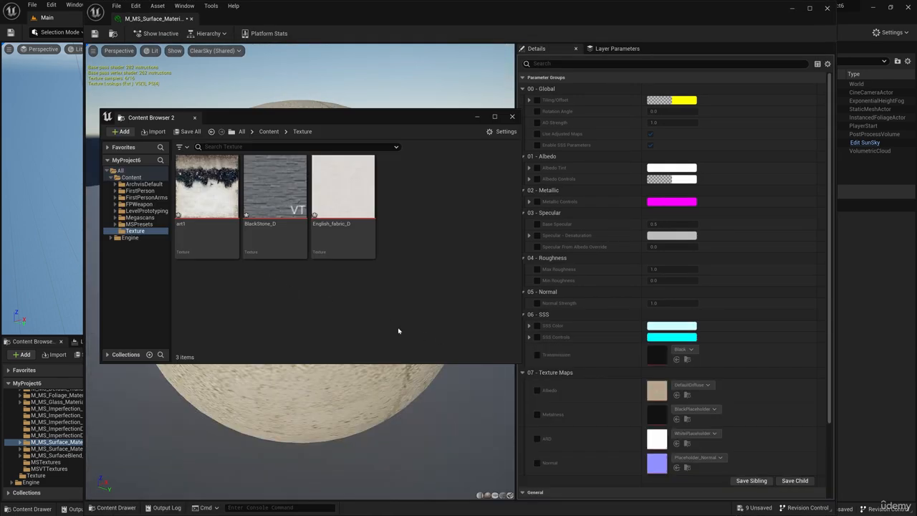
left_click(537, 391)
left_click(127, 505)
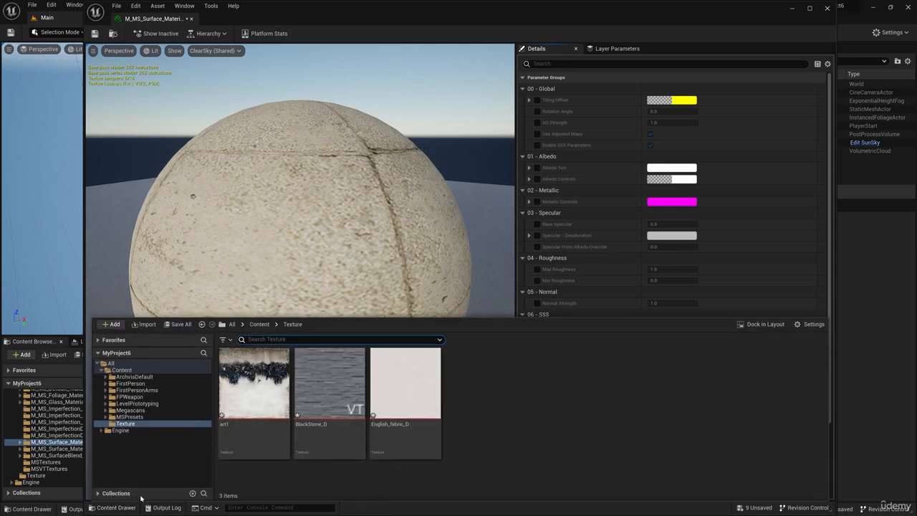
left_click(766, 324)
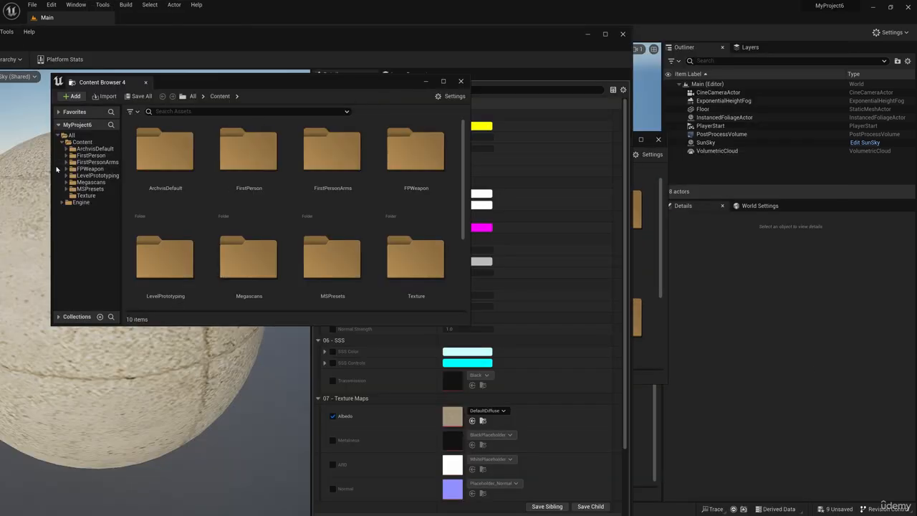
left_click(86, 195)
Step: Try the BlackStone_D virtual texture on the Albedo map, assign art1 to it, and close the editor and content browser windows
left_click_drag(225, 158, 459, 420)
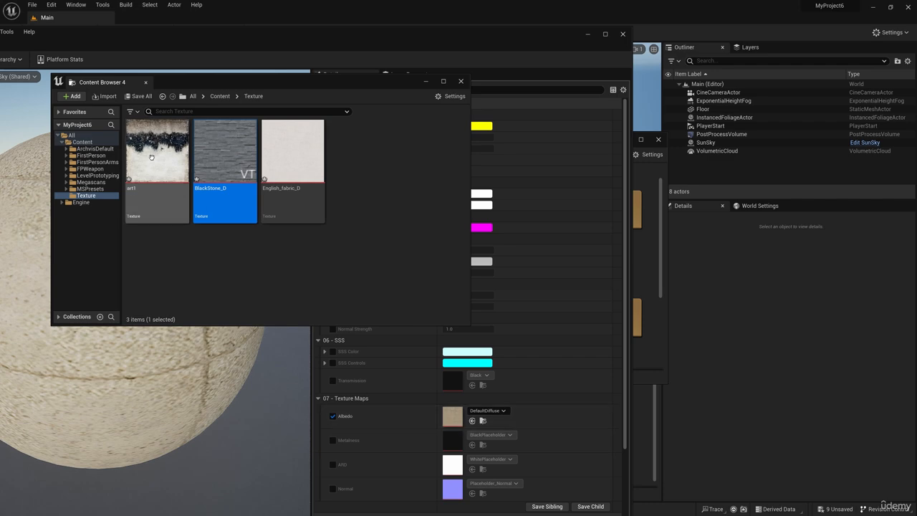
left_click_drag(158, 150, 454, 416)
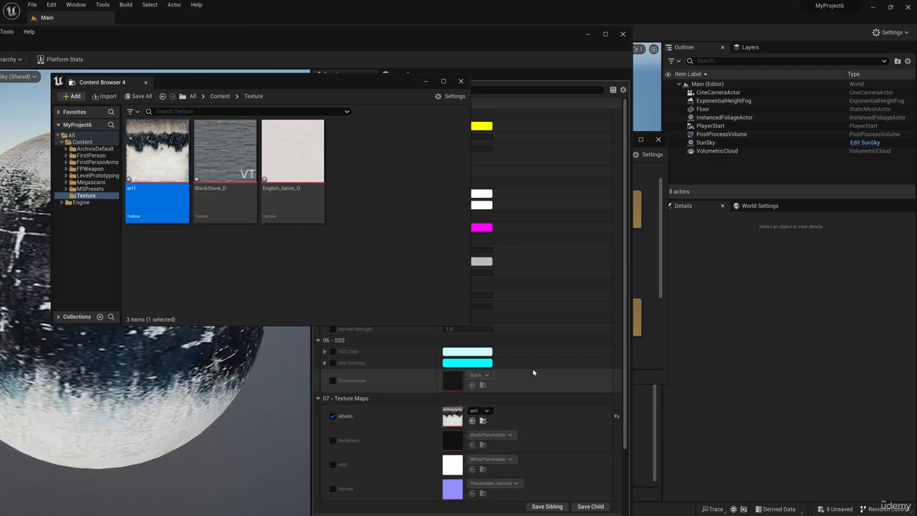
left_click(461, 81)
left_click(623, 34)
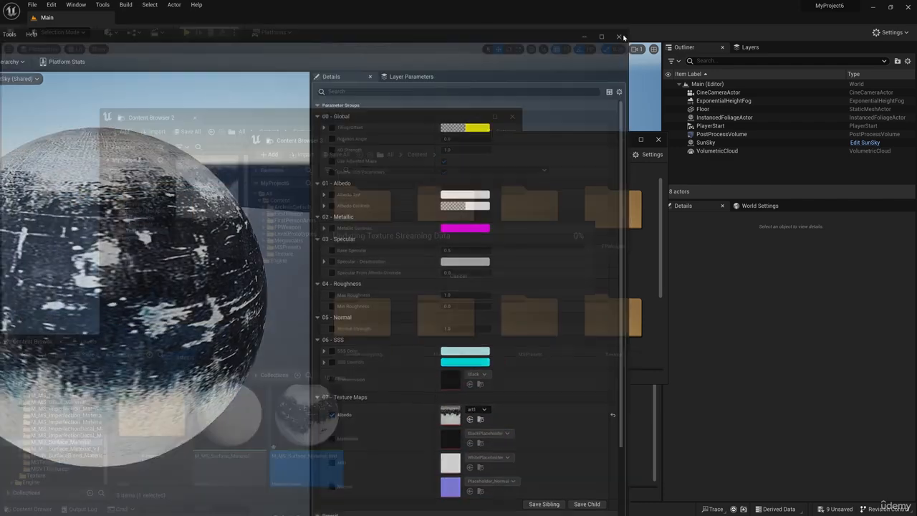
left_click(649, 134)
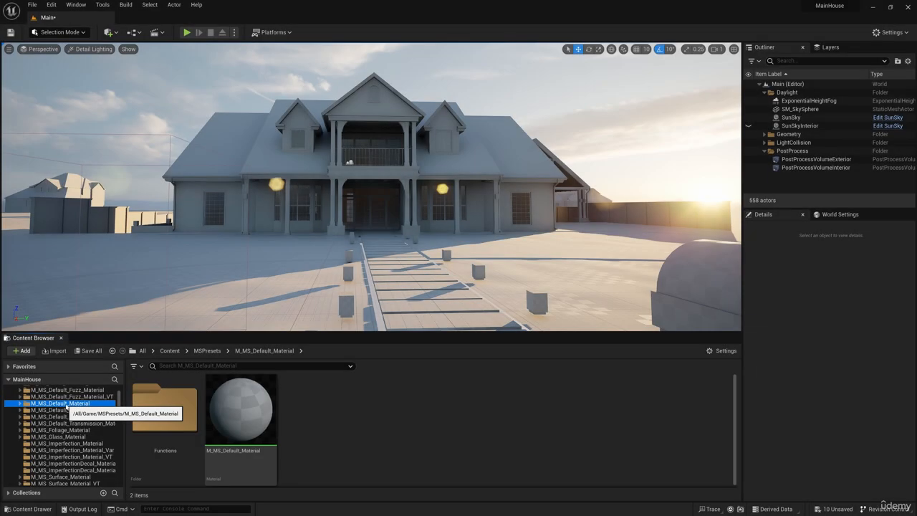
Step: Open MI_MS_Glass_Material_Inst from the MainHouse project's M_MS_Glass_Material folder and examine its material parameters
left_click(62, 437)
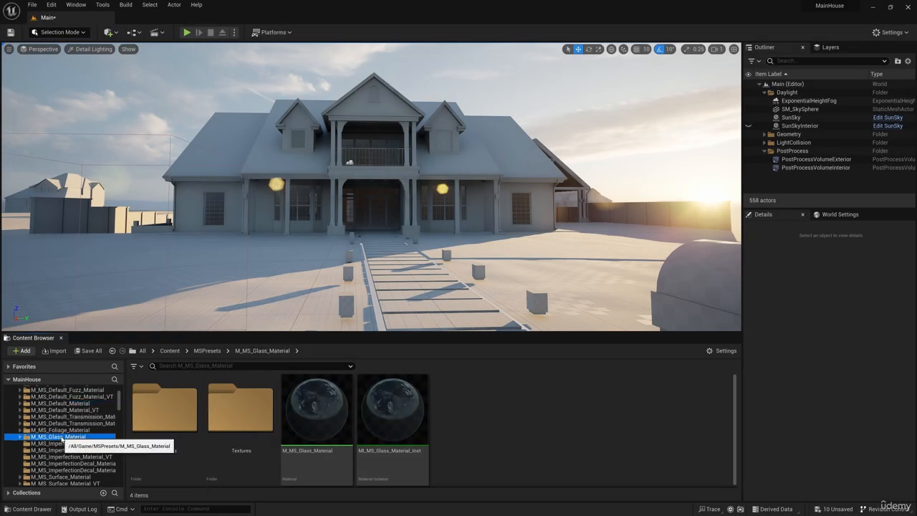
left_click(397, 403)
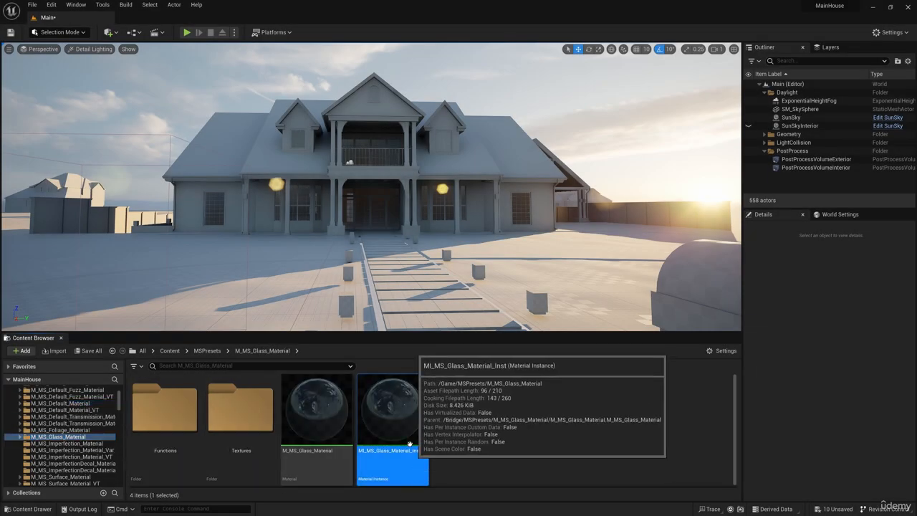
double_click(394, 419)
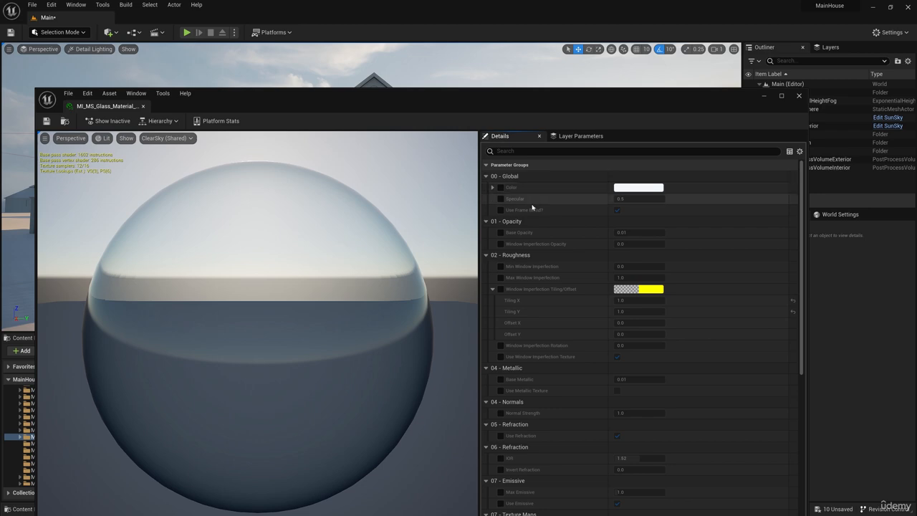
scroll(527, 380, "down", 3)
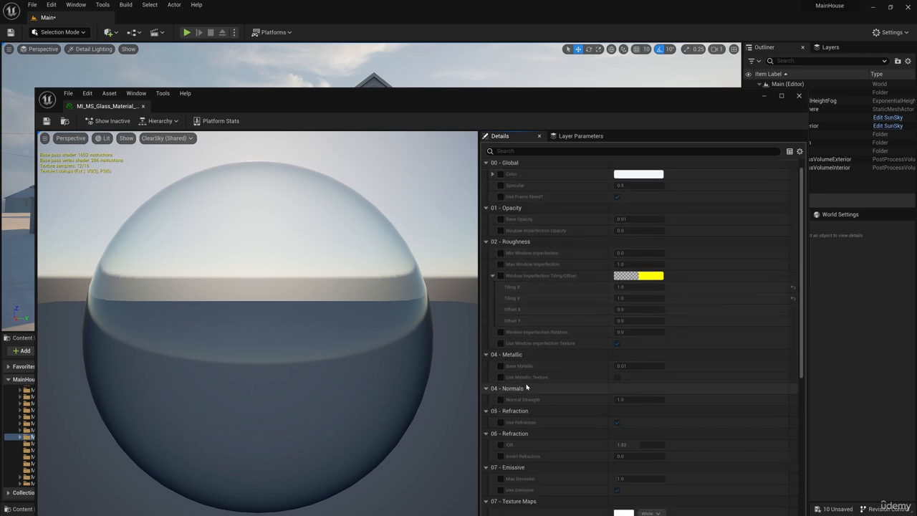
Step: Review the texture map parameters of MI_MS_Glass_Material_Inst and close its editor
scroll(527, 441, "down", 4)
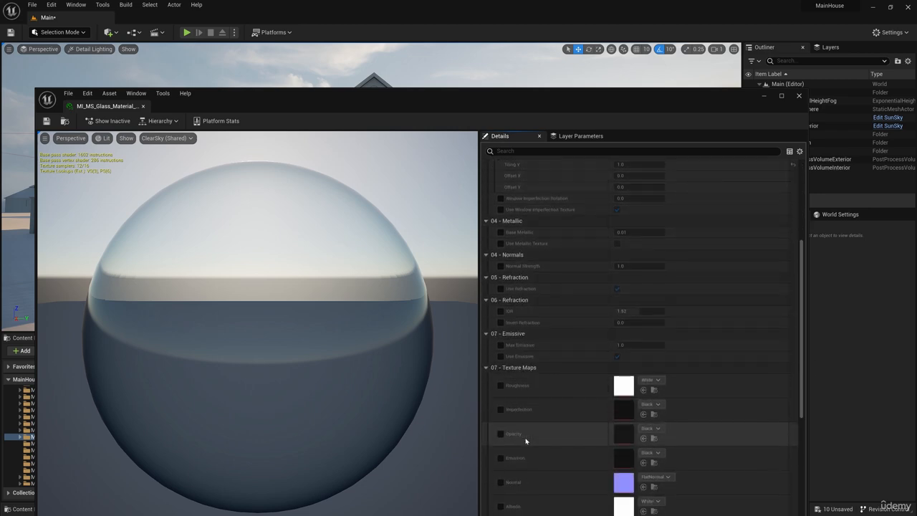
left_click(799, 96)
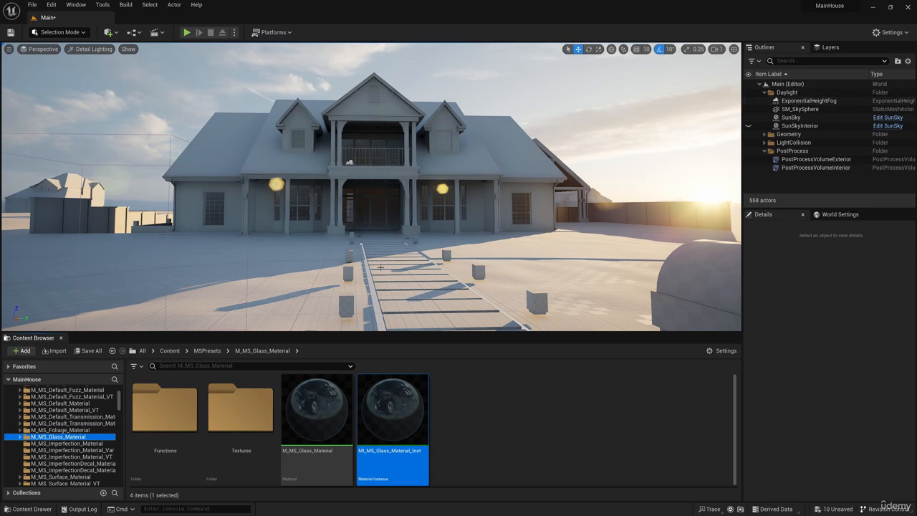
Step: Enable the Lumen reflection method and High Quality Translucency Reflections on PostProcessVolumeExterior
key("w")
mouse_move(381, 268)
right_mouse_down()
mouse_move(487, 265)
mouse_move(363, 264)
right_mouse_up()
key("d")
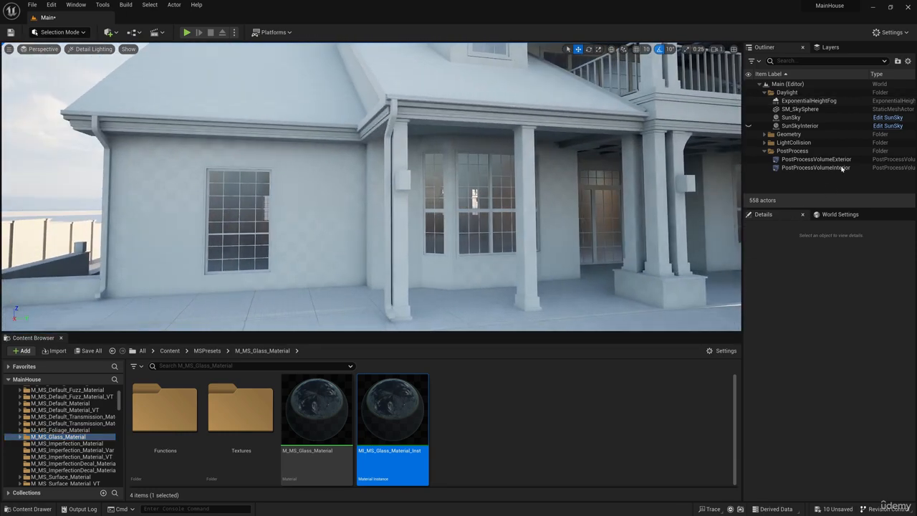
left_click(843, 160)
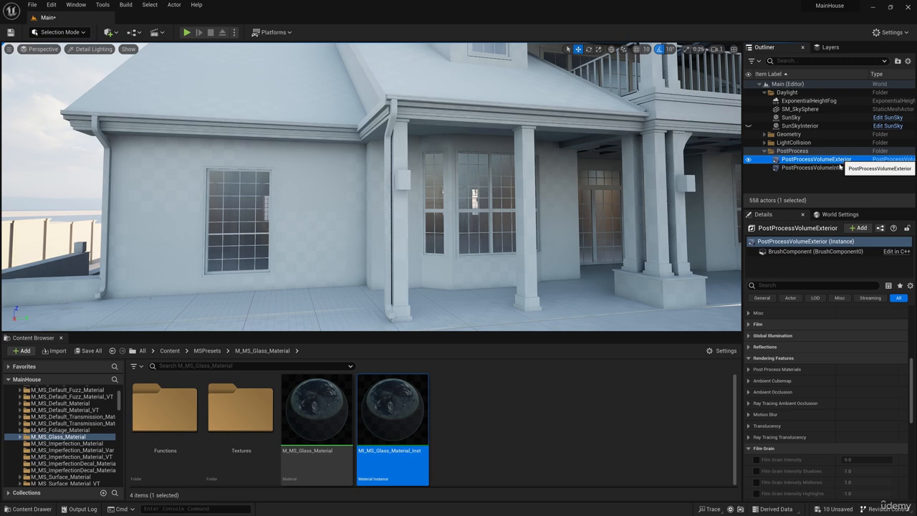
scroll(775, 430, "up", 5)
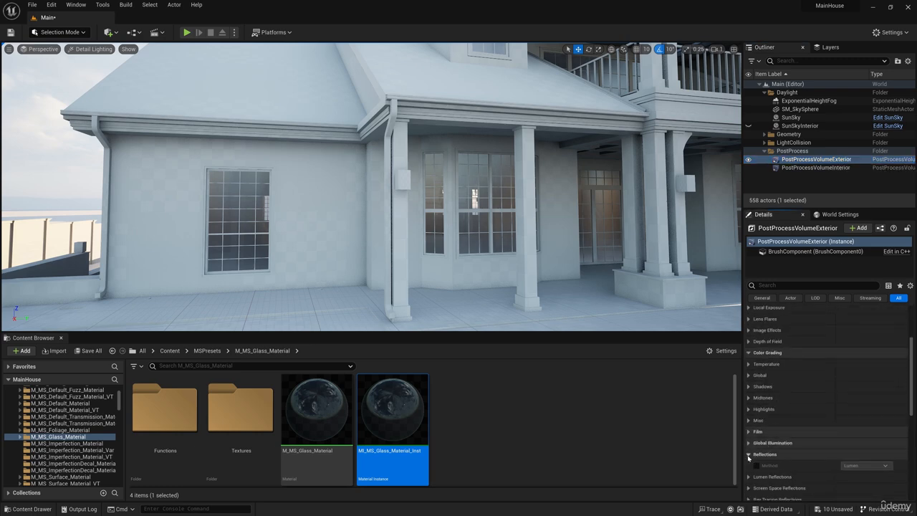
scroll(753, 451, "down", 2)
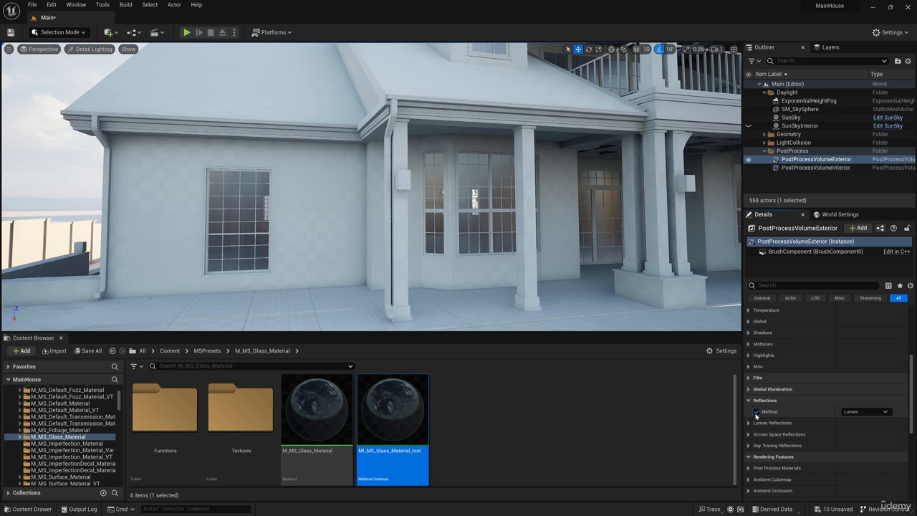
left_click(750, 424)
scroll(749, 425, "down", 1)
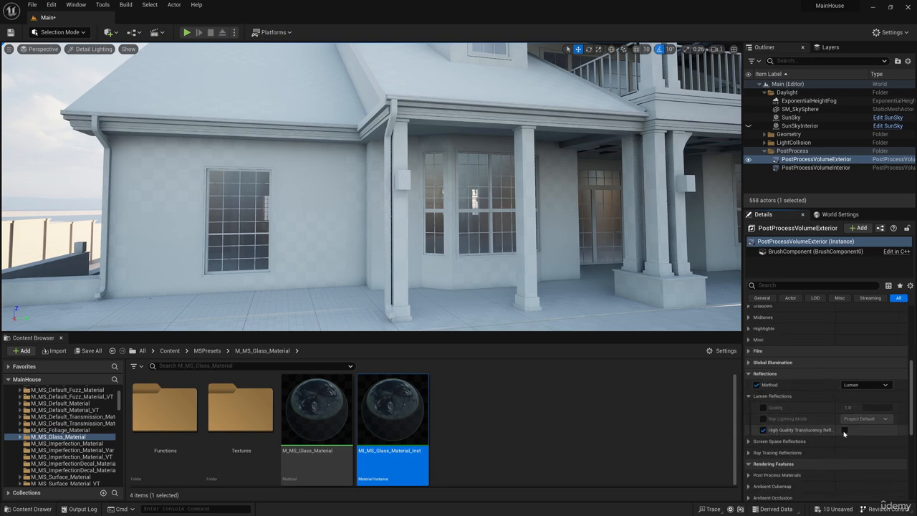
left_click(845, 432)
Step: Override Ray Lighting Mode in the exterior volume's Lumen Reflections and set it to Hit Lighting for Reflections
right_click_drag(534, 242, 706, 241)
key("w")
key("w")
key("a")
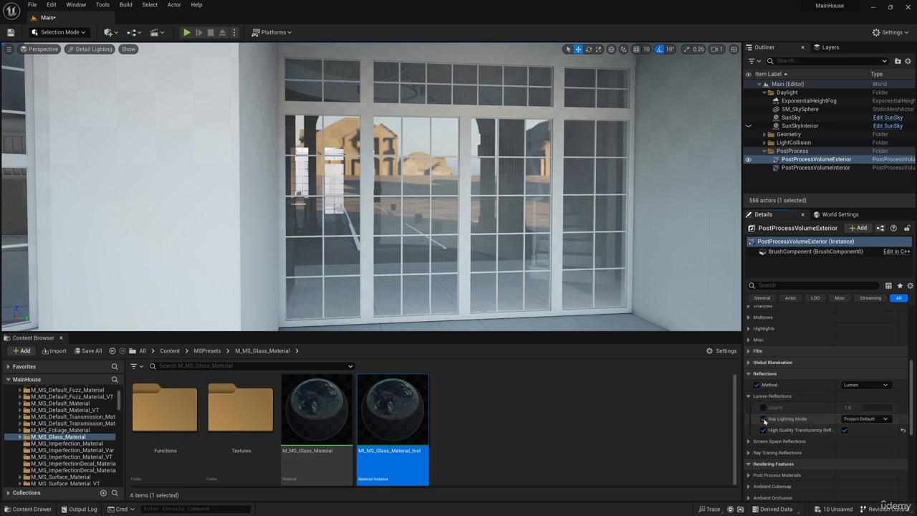
left_click(871, 443)
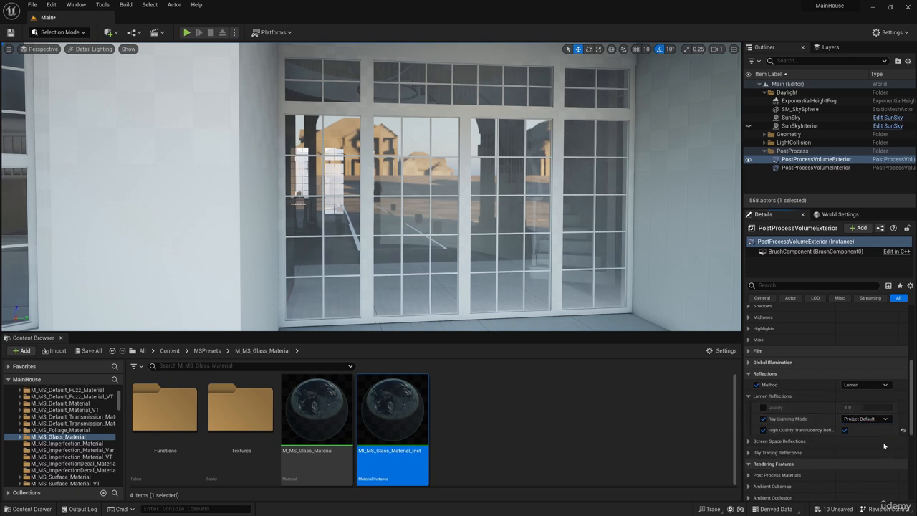
key("d")
right_click_drag(600, 268, 573, 266)
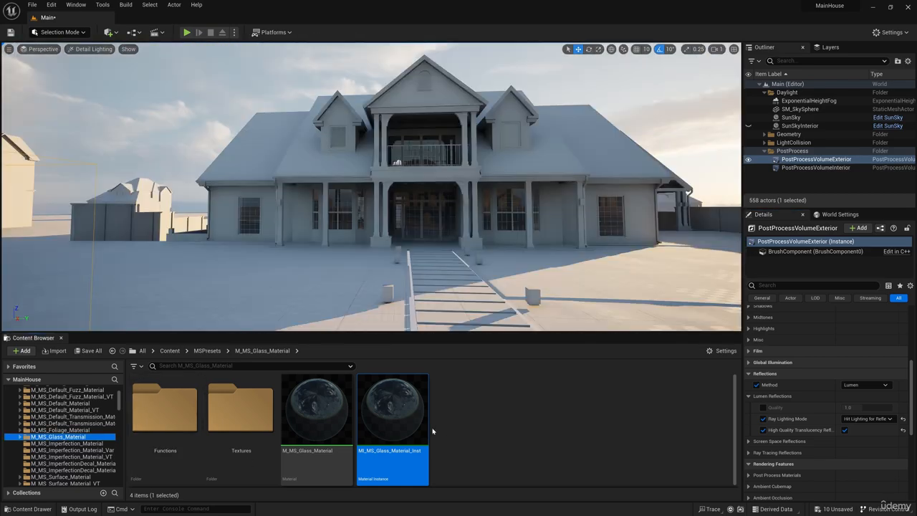
Step: Create a material instance of M_MS_Glass_Material named MI_Windows
left_click(323, 415)
right_click(324, 417)
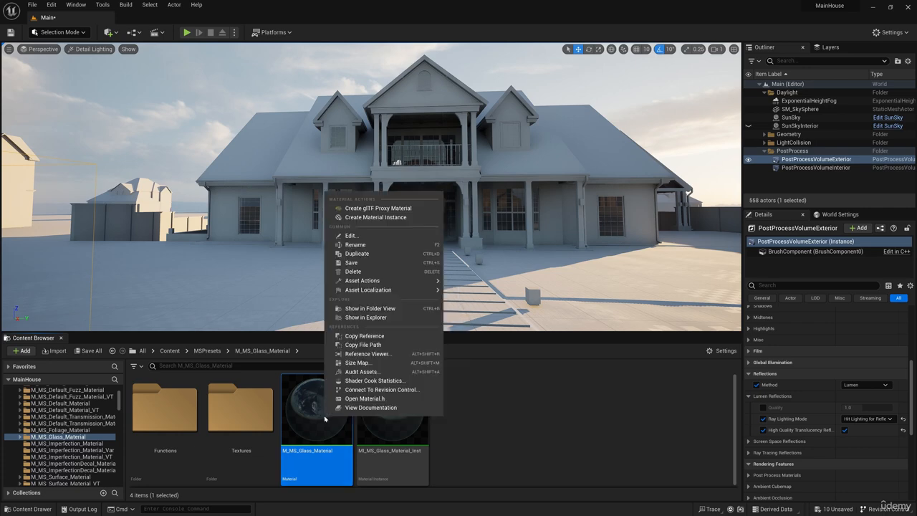
left_click(376, 218)
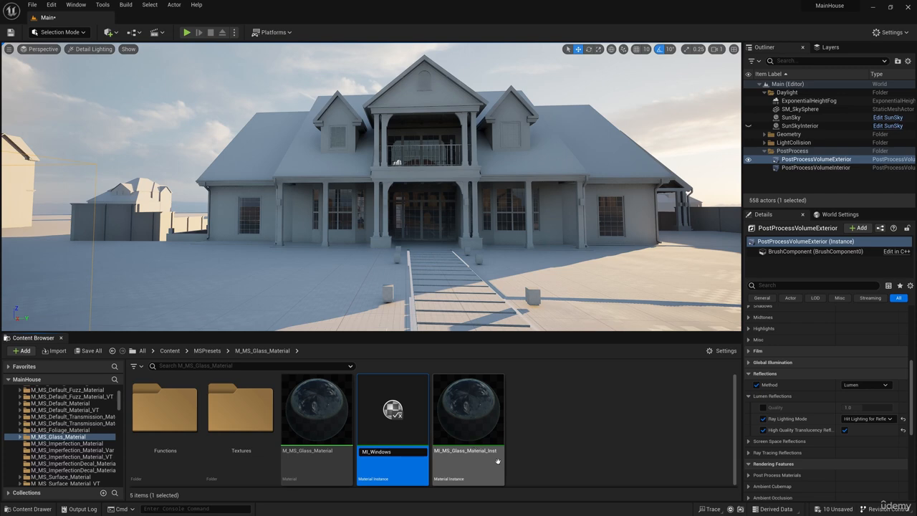
key("Return")
Step: Create a folder named Instance inside the project's Materials folder
scroll(65, 430, "up", 5)
left_click(39, 418)
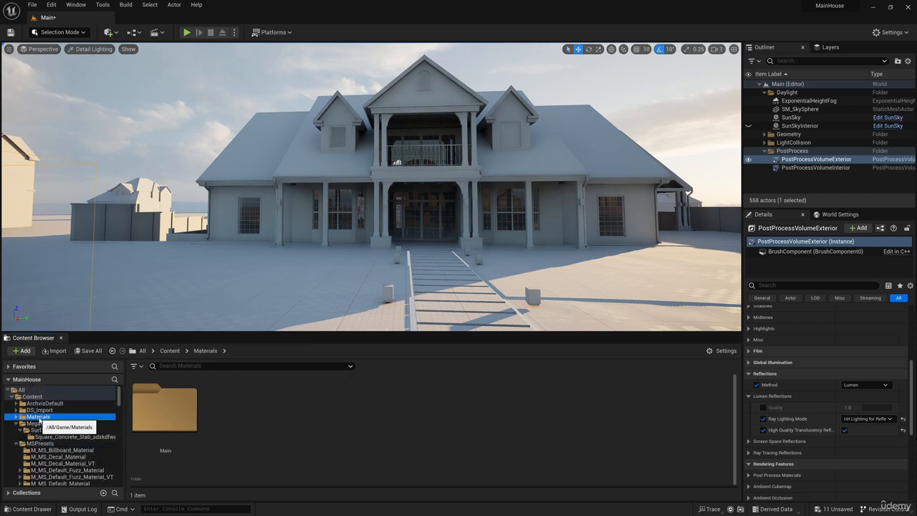
right_click(276, 421)
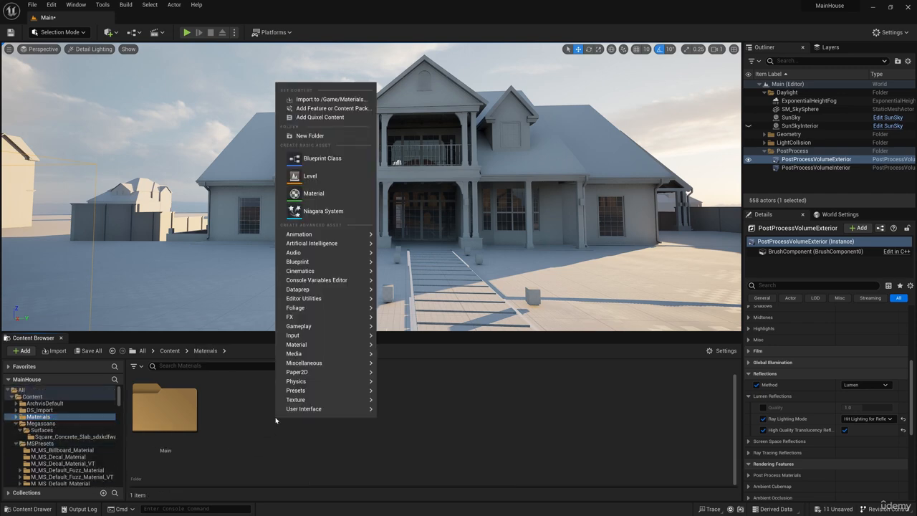
left_click(311, 136)
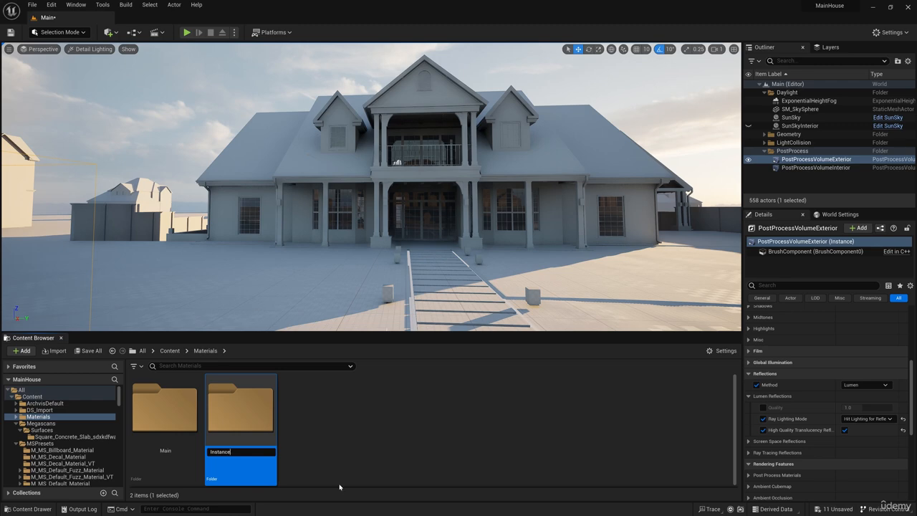
key("Return")
Step: Move MI_Windows from M_MS_Glass_Material to the Materials/Instance folder and open that folder
scroll(70, 471, "down", 6)
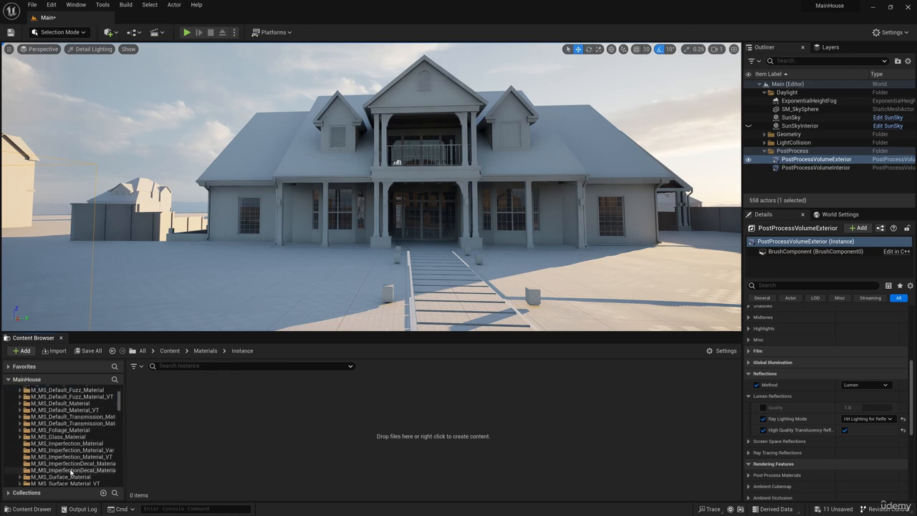
left_click(58, 437)
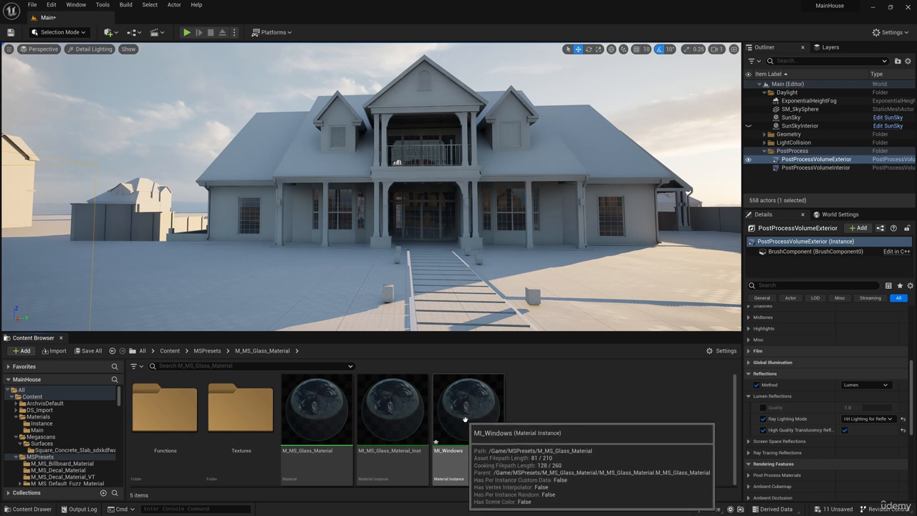
left_click_drag(465, 419, 45, 428)
left_click(65, 440)
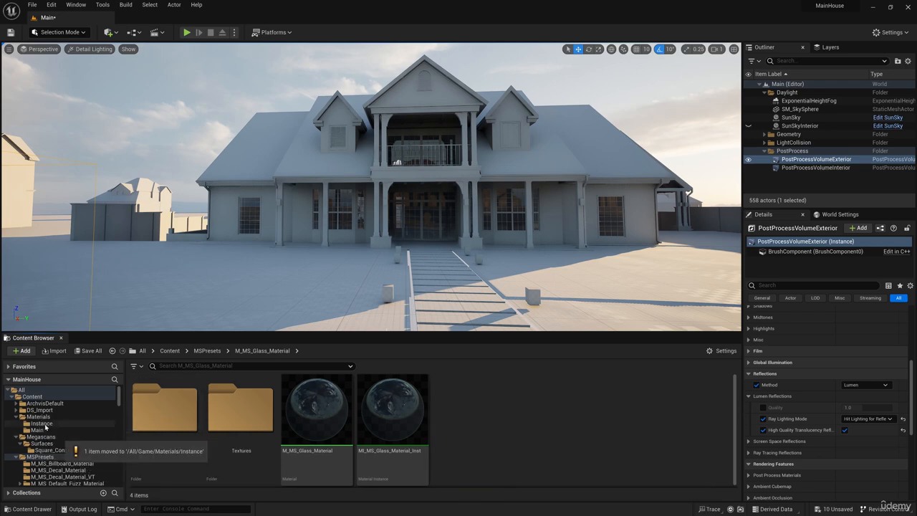
left_click(43, 425)
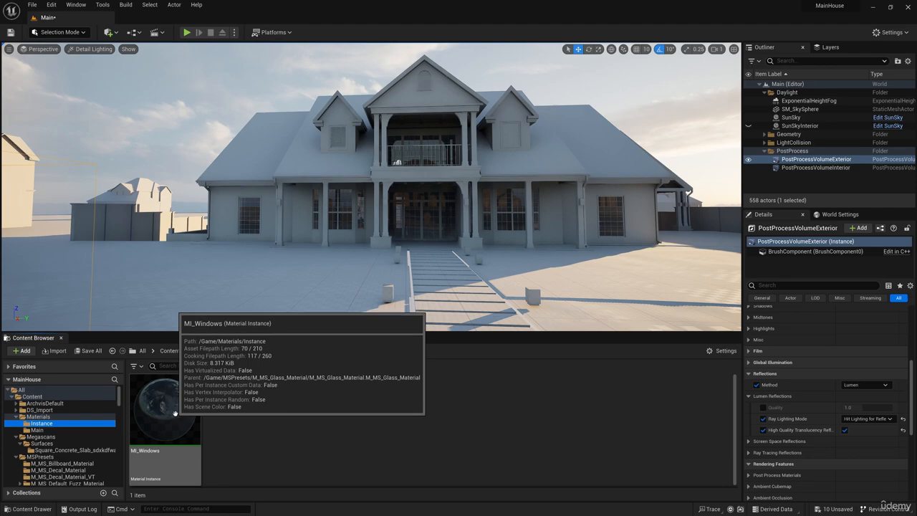
Step: Apply MI_Windows to the front entrance glazing and the ground-floor windows on the left half of the facade
left_click_drag(175, 414, 409, 219)
key("w")
mouse_move(422, 255)
right_mouse_down()
mouse_move(426, 270)
mouse_move(423, 255)
right_mouse_up()
left_click_drag(170, 414, 310, 200)
key("a")
right_click_drag(280, 284, 251, 274)
key("d")
key("d")
key("a")
left_click_drag(169, 414, 315, 237)
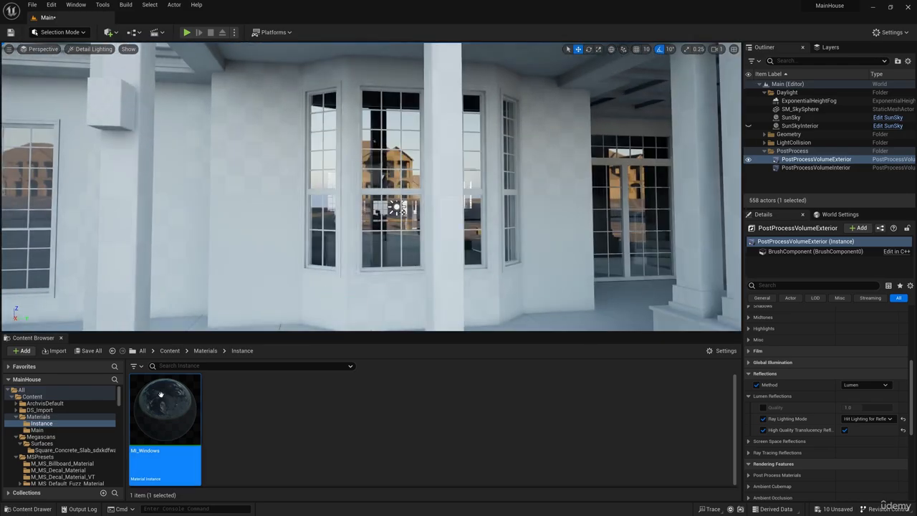
Step: Apply MI_Windows to the remaining front ground-floor windows, including the right bay window and the single window at the facade's right end
key("a")
mouse_move(387, 322)
right_mouse_down()
mouse_move(423, 319)
mouse_move(387, 322)
right_mouse_up()
left_click_drag(169, 414, 432, 244)
key("s")
mouse_move(432, 244)
right_mouse_down()
mouse_move(405, 244)
mouse_move(419, 243)
right_mouse_up()
key("d")
key("w")
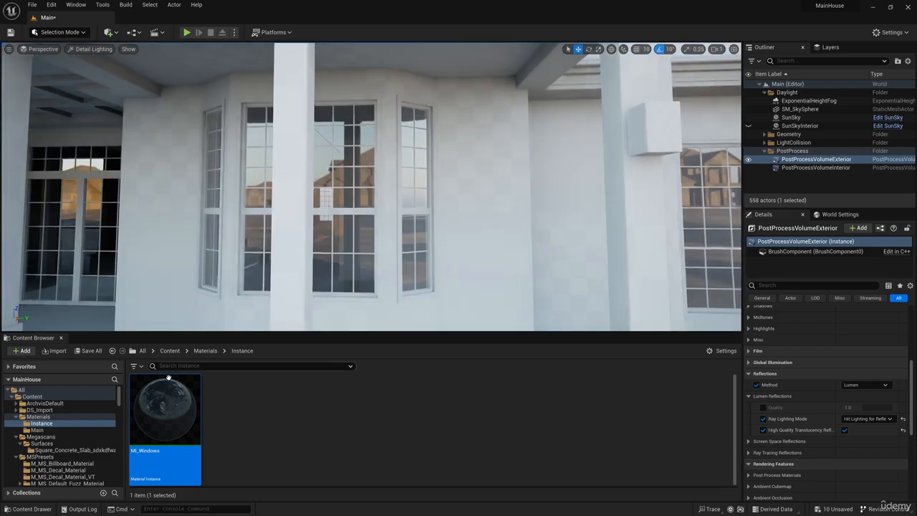
left_click_drag(344, 201, 345, 200)
key("d")
right_click_drag(344, 201, 369, 201)
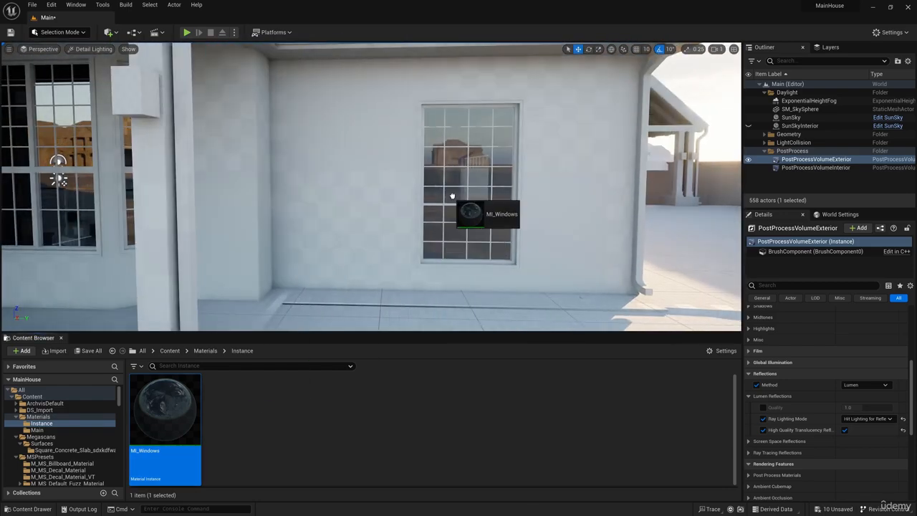
left_click_drag(453, 196, 454, 196)
Step: Apply MI_Windows to the upper-floor dormer window and the other upper glazing on the front of the house
key("s")
right_click_drag(454, 196, 430, 183)
key("w")
left_click_drag(176, 398, 329, 205)
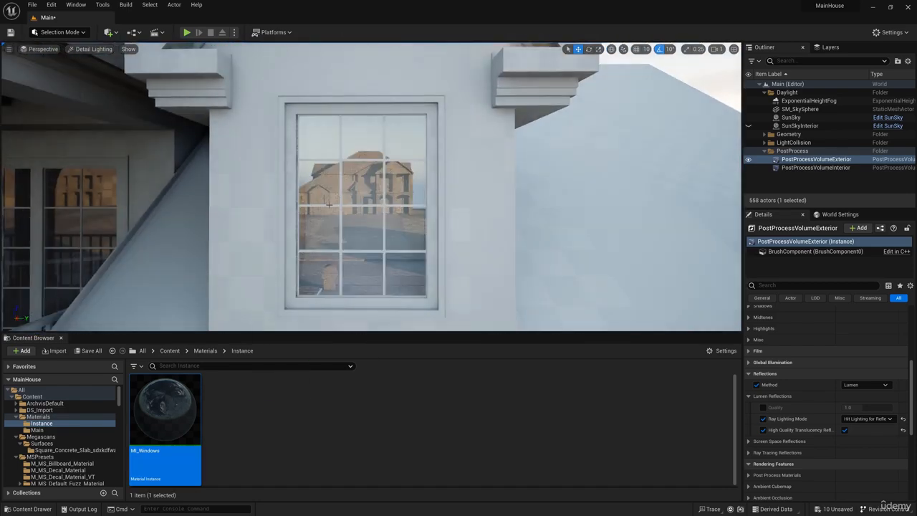
right_click_drag(329, 205, 316, 205)
key("a")
left_click_drag(165, 401, 396, 177)
Step: Apply MI_Windows to the row of four windows on the gabled side wall of the house
key("s")
mouse_move(358, 201)
right_mouse_down()
mouse_move(369, 208)
mouse_move(351, 208)
right_mouse_up()
key("w")
key("s")
right_click_drag(210, 197, 169, 192)
key("w")
key("w")
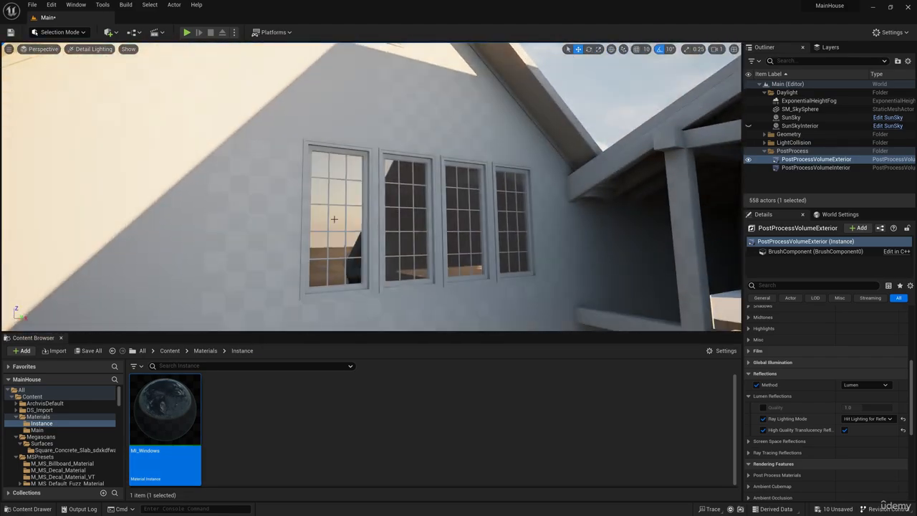
left_click_drag(410, 254, 513, 240)
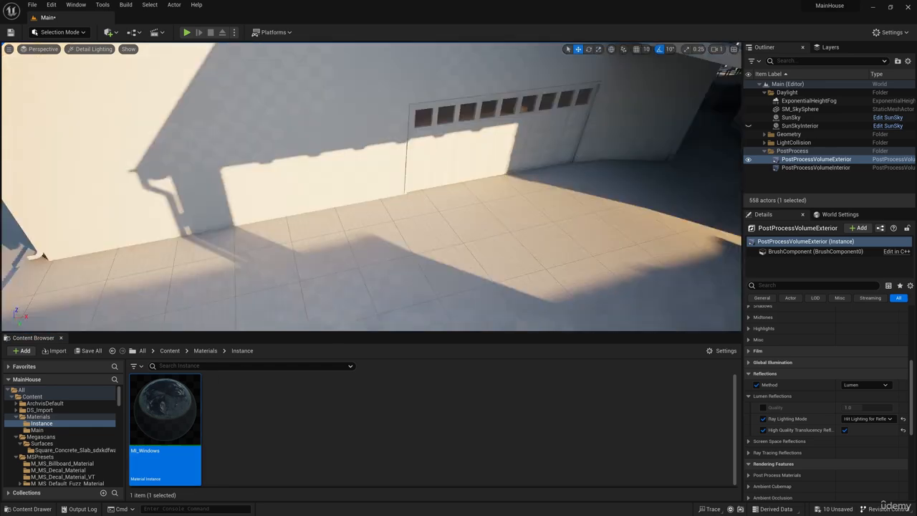
Step: Apply MI_Windows to the row of four tall windows beyond the garage and to the glazing under the columned porch
right_click_drag(371, 186, 423, 147)
key("w")
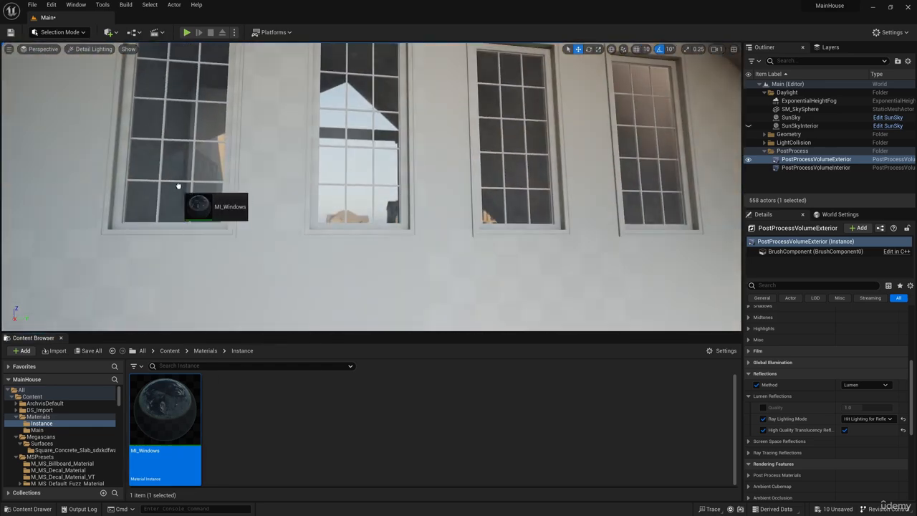
left_click_drag(215, 205, 169, 101)
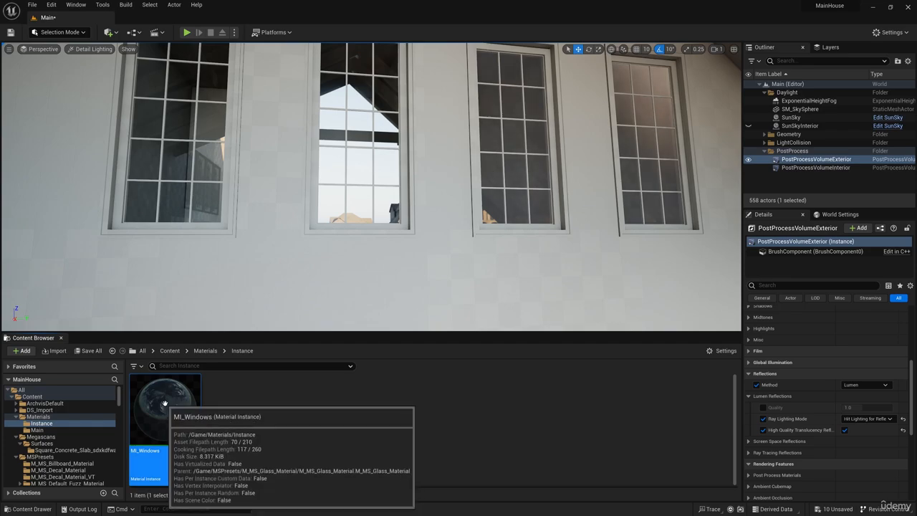
left_click_drag(165, 412, 624, 176)
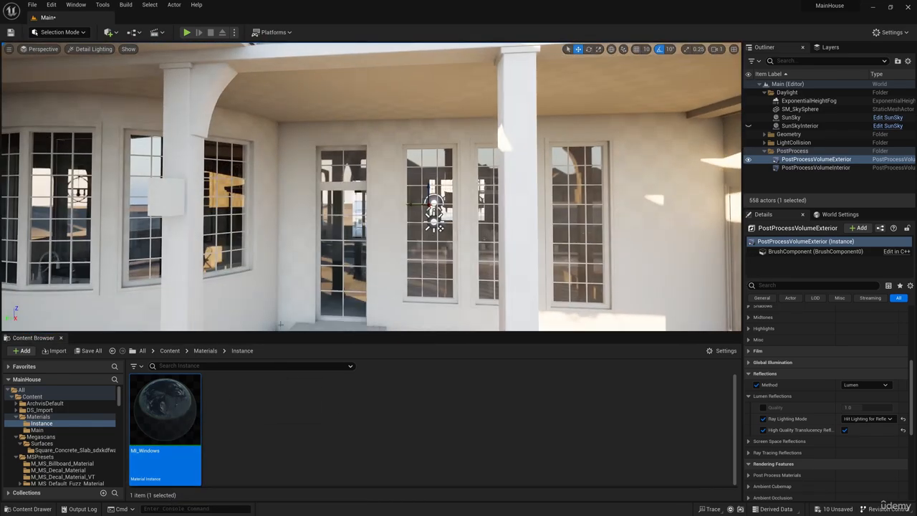
left_click_drag(165, 412, 353, 178)
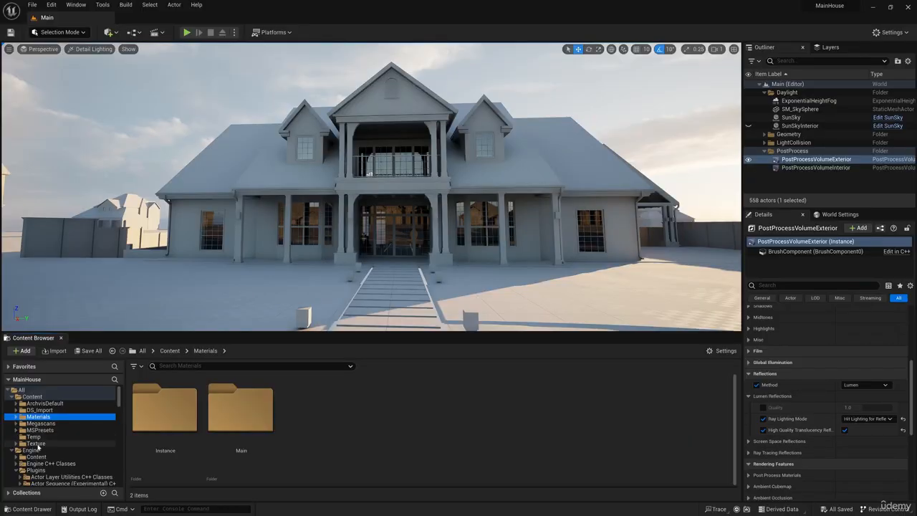
Step: Import the Glass_normal image from the Arlington Texture/Windows folder into the project's Texture folder
left_click(36, 444)
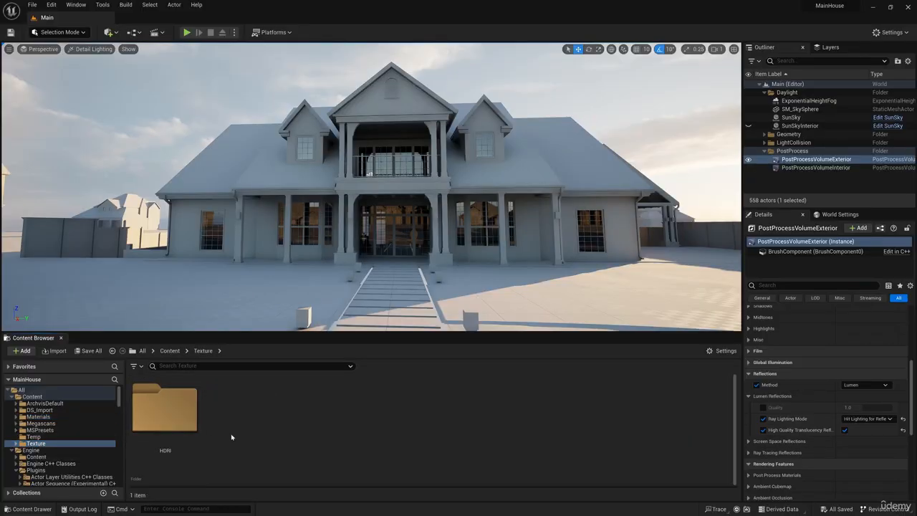
right_click(248, 395)
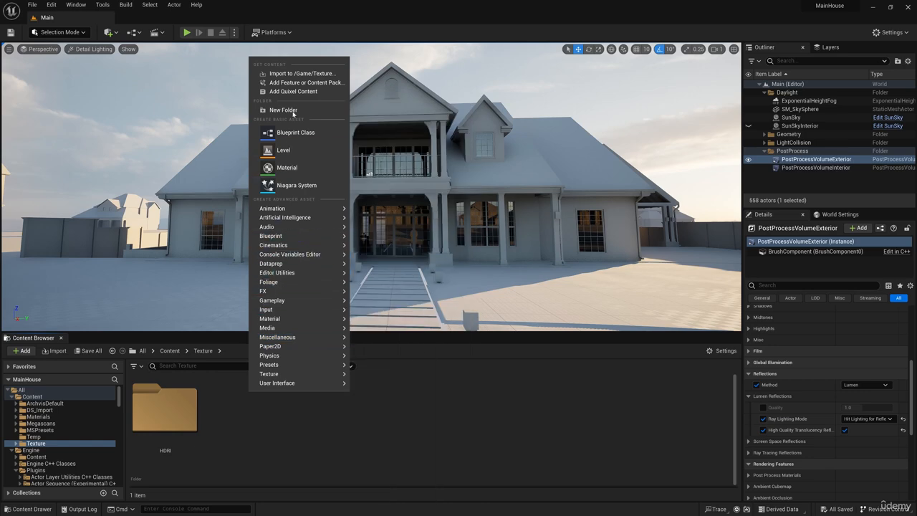
left_click(301, 73)
double_click(99, 66)
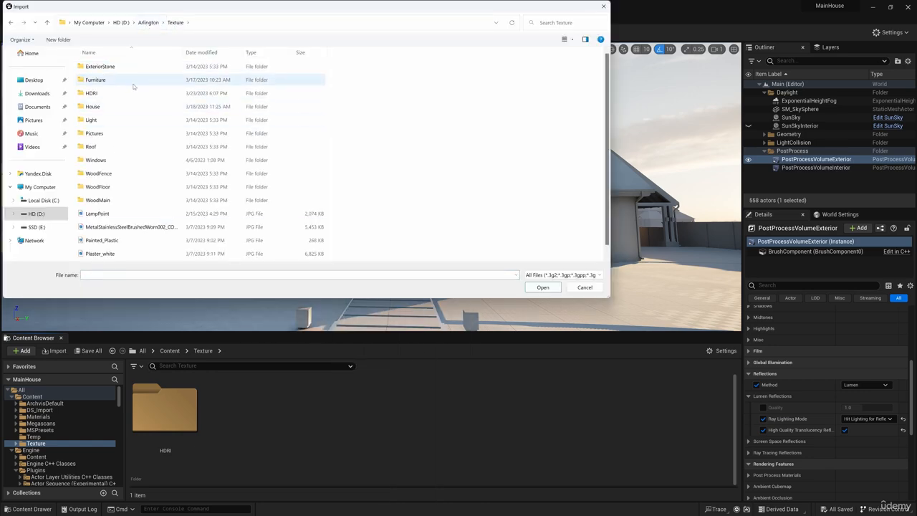
double_click(100, 162)
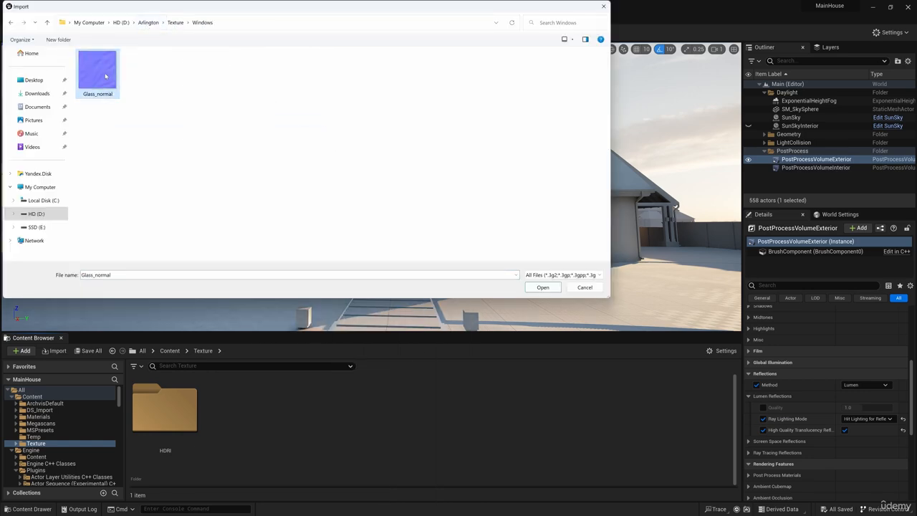
left_click(543, 287)
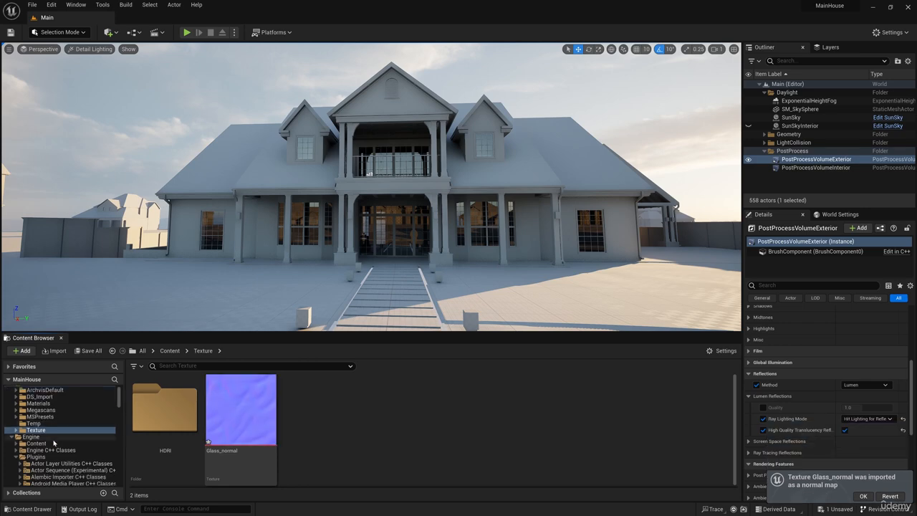
Step: Open the MI_Windows material instance from the Materials/Instance folder for editing
scroll(54, 446, "down", 2)
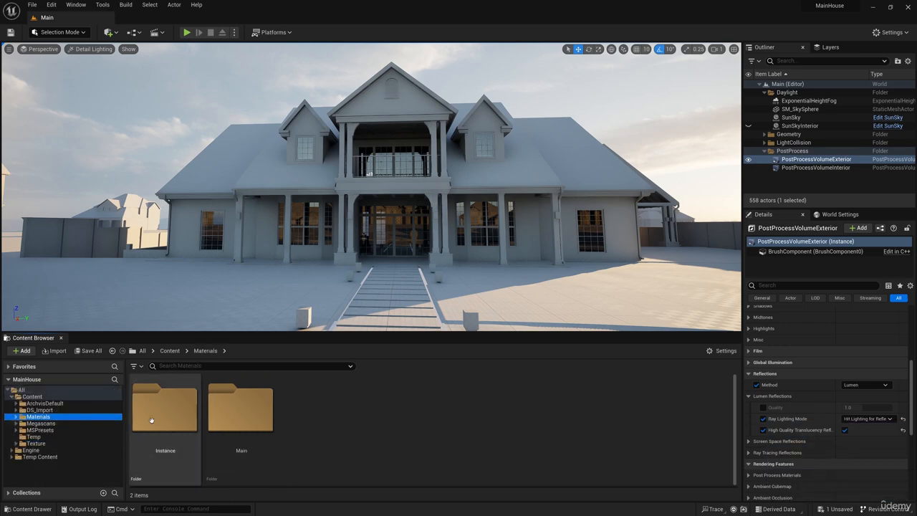
double_click(153, 420)
double_click(154, 419)
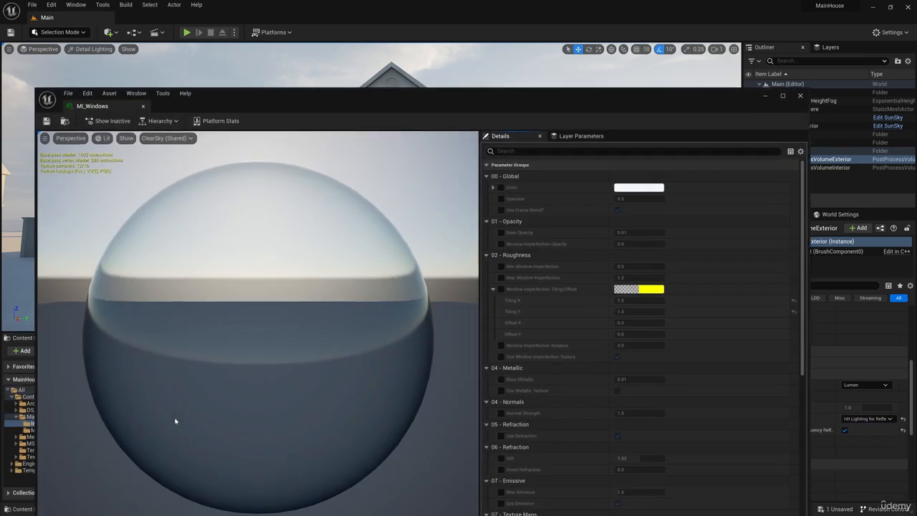
left_click_drag(455, 96, 396, 30)
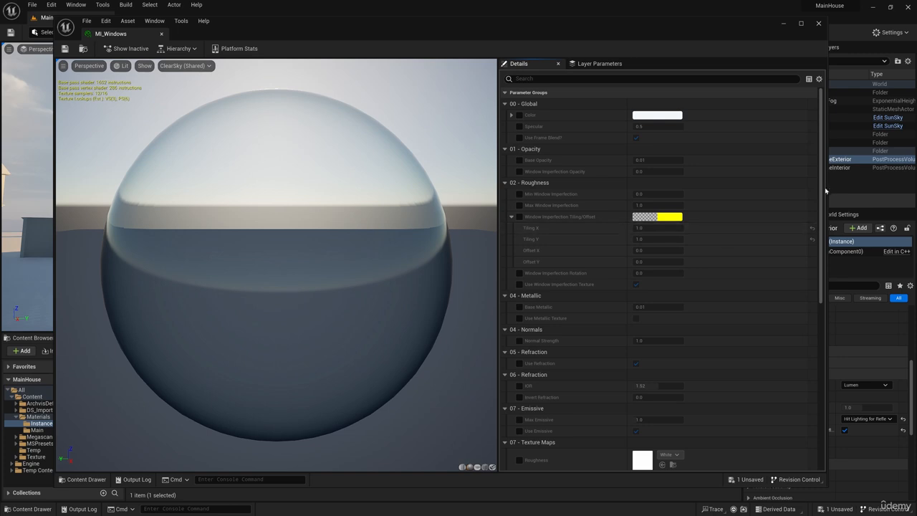
Step: Enable the Normal texture map override in MI_Windows and assign the Glass_normal texture to it
left_click_drag(822, 190, 822, 339)
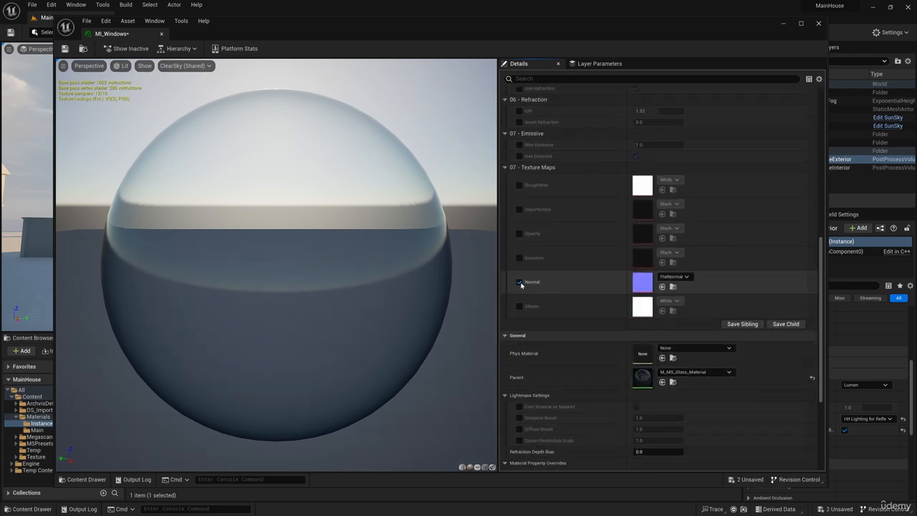
left_click(82, 480)
left_click(287, 366)
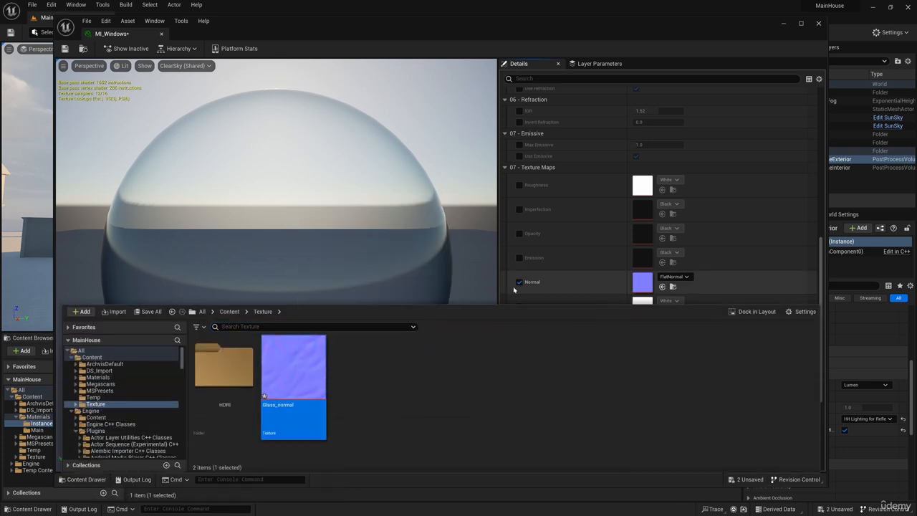
left_click(500, 280)
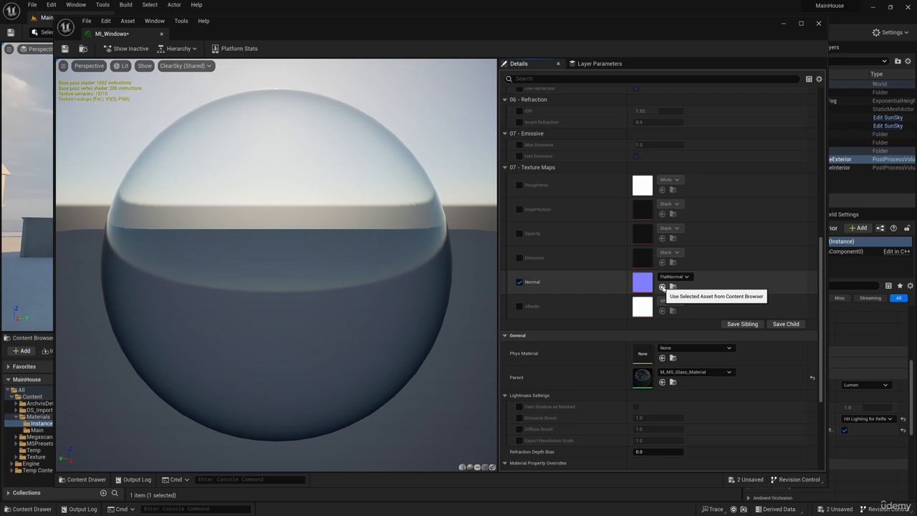
left_click(663, 287)
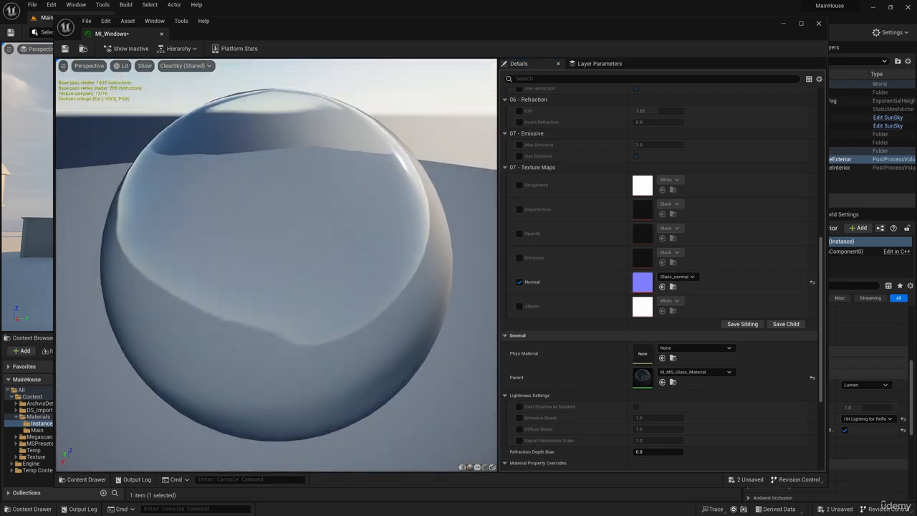
left_click_drag(277, 266, 280, 241)
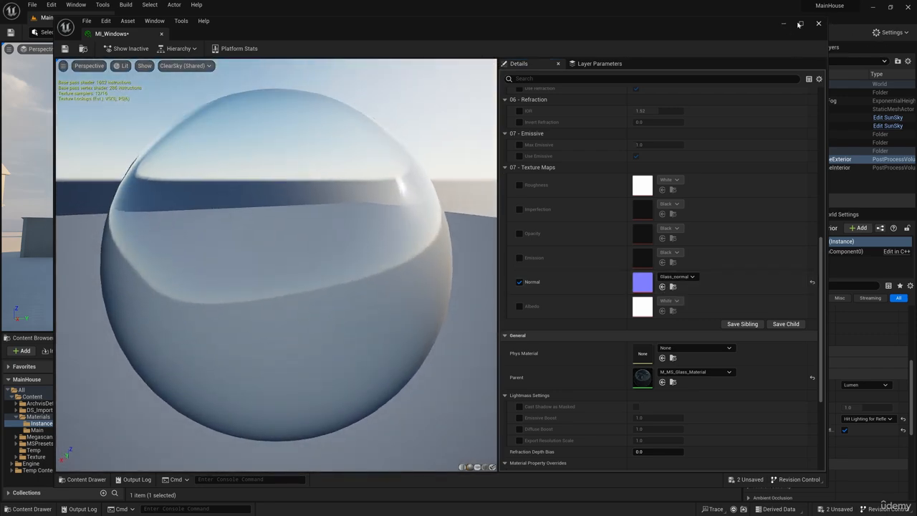
Step: Enable the Normal Strength override in MI_Windows, set it to 0.05, and check the house windows up close
left_click_drag(764, 24, 454, 329)
key("w")
right_click_drag(487, 239, 391, 219)
key("d")
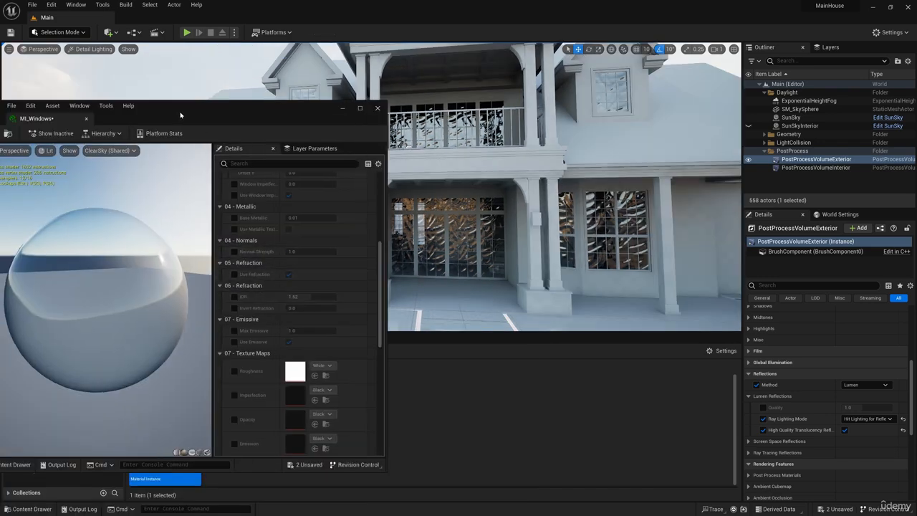
left_click_drag(180, 115, 205, 105)
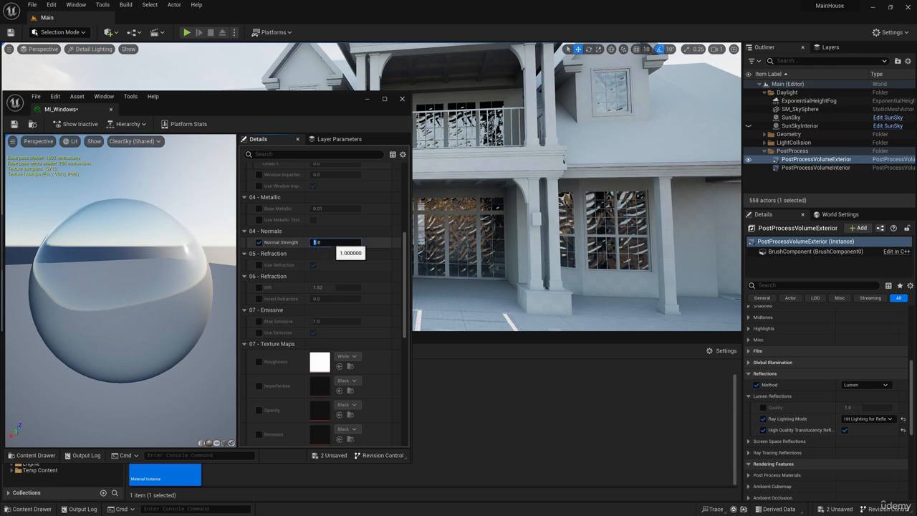
type("5")
key("Return")
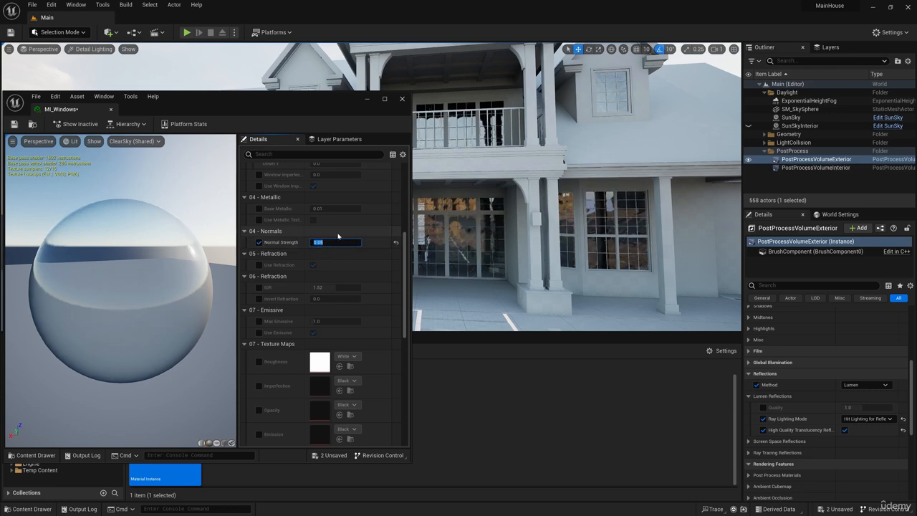
key("w")
right_click_drag(564, 162, 452, 188)
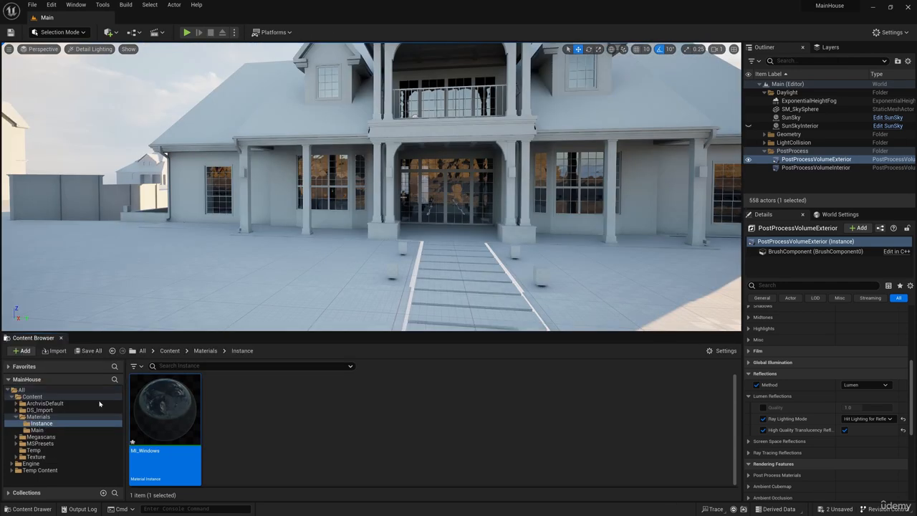
Step: Open the parent material M_MS_Glass_Material from its folder under MSPresets
left_click(40, 443)
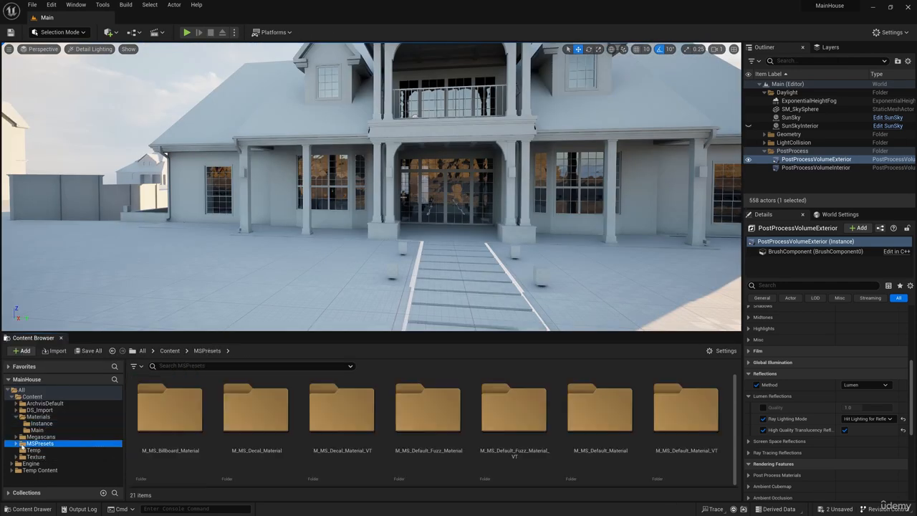
left_click(16, 443)
scroll(65, 459, "down", 3)
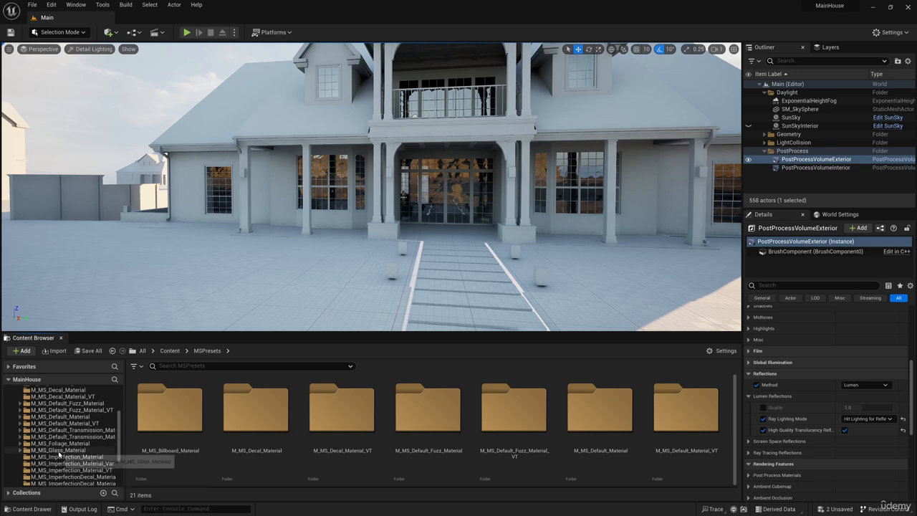
left_click(59, 452)
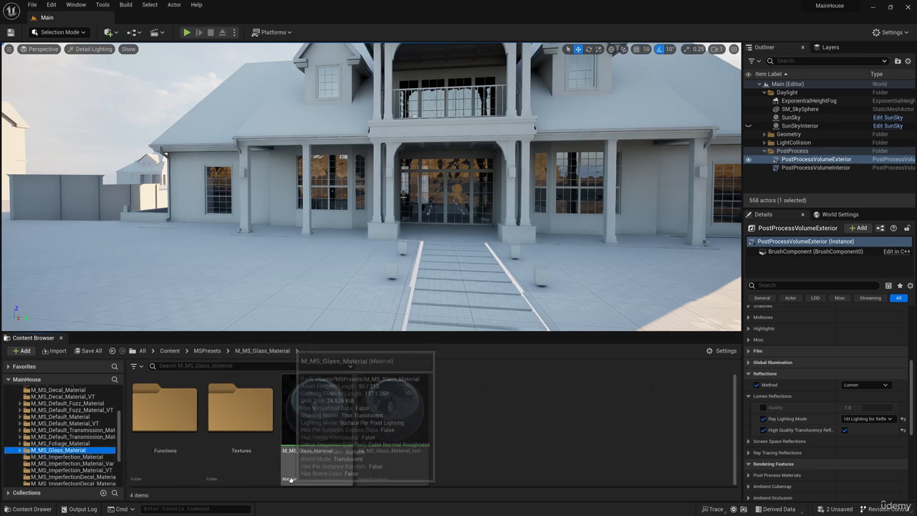
double_click(320, 415)
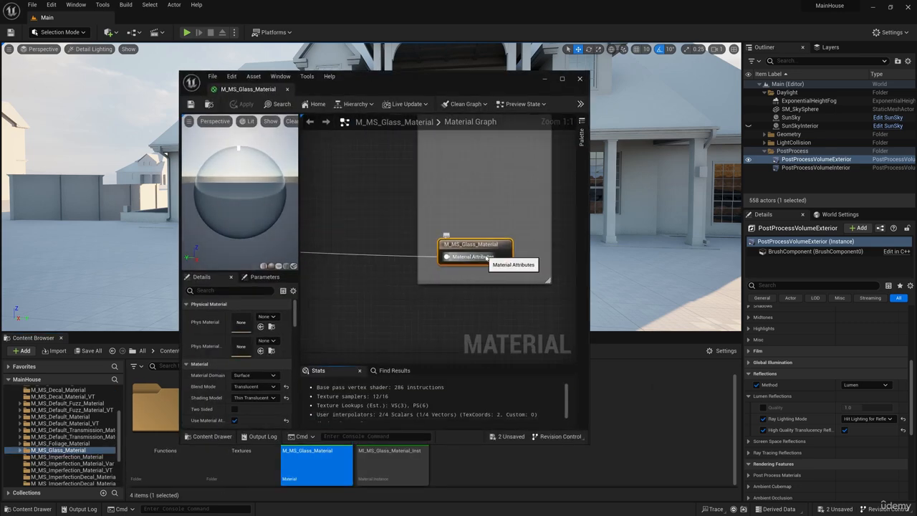
Step: Enlarge the material editor window and open the MF_FrameBlend function from the glass material's graph
scroll(450, 235, "down", 9)
right_click_drag(454, 245, 514, 239)
left_click_drag(590, 253, 865, 271)
left_click_drag(597, 85, 474, 58)
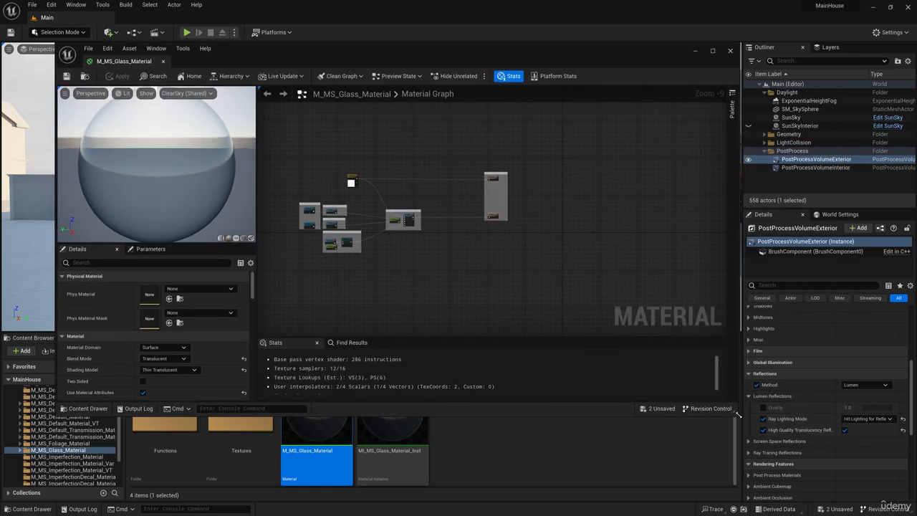
left_click_drag(738, 414, 764, 483)
scroll(405, 222, "up", 6)
right_click_drag(459, 207, 452, 251)
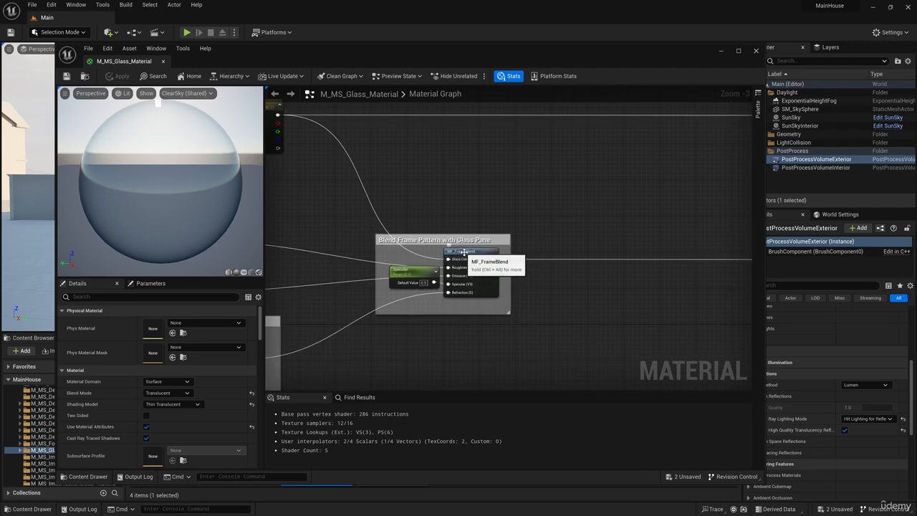
double_click(464, 252)
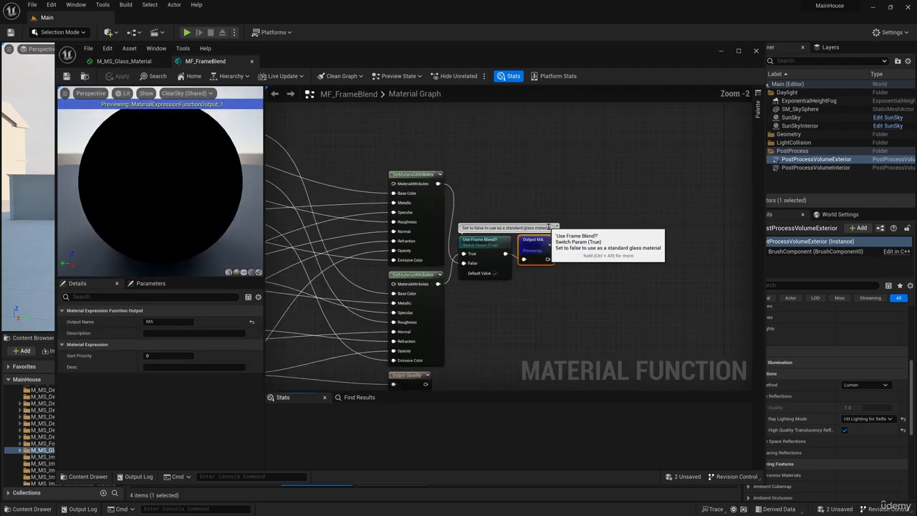
Step: Open the MF_WindowNormalStrength function that the Normal texture object feeds inside MF_FrameBlend
scroll(400, 337, "down", 2)
right_click_drag(326, 318, 536, 309)
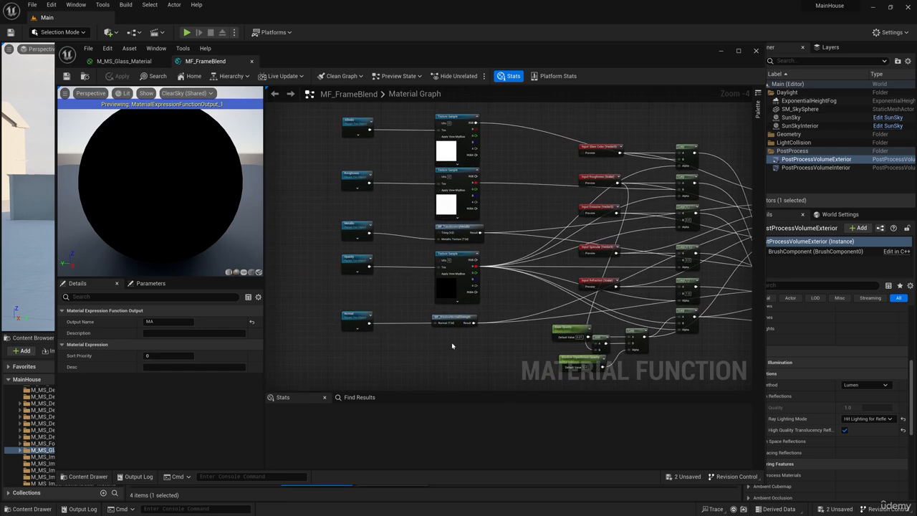
scroll(454, 317, "up", 5)
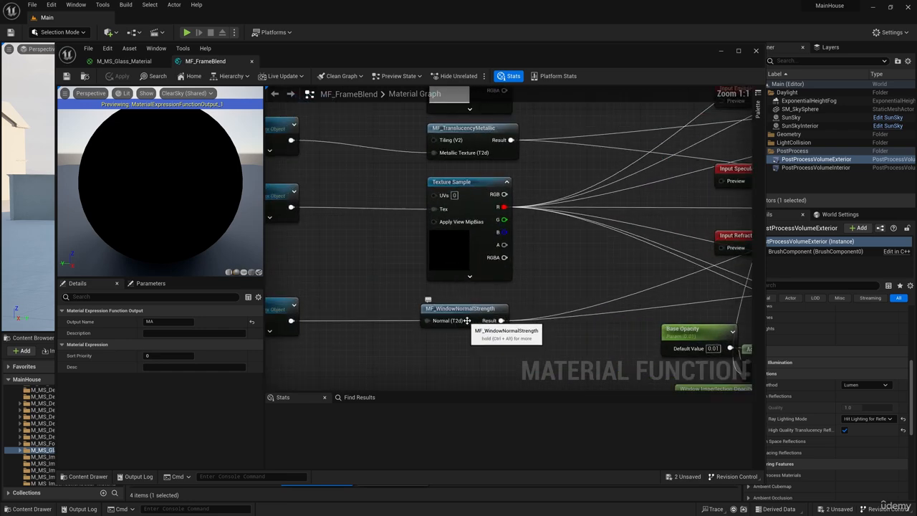
left_click(455, 309)
double_click(455, 310)
Step: Add a Multiply node connected to the UVs input of the Texture Sample and place it above the Input Normal node
right_click_drag(375, 218, 538, 213)
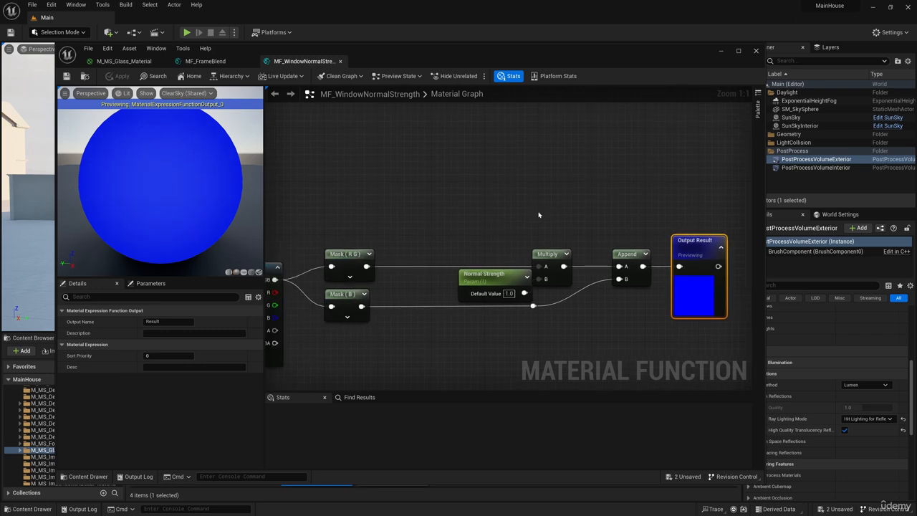
scroll(539, 213, "down", 1)
right_click_drag(423, 217, 543, 215)
right_click_drag(487, 220, 564, 188)
scroll(522, 202, "up", 3)
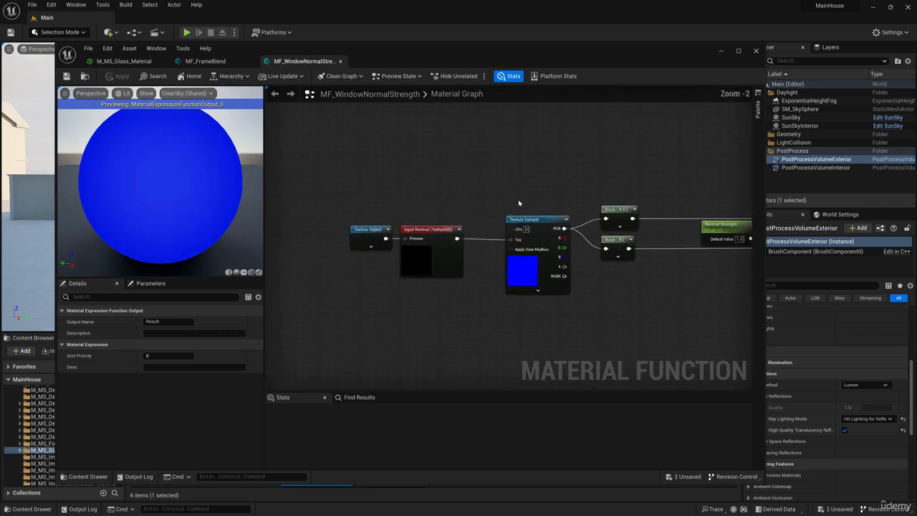
right_click_drag(498, 205, 533, 189)
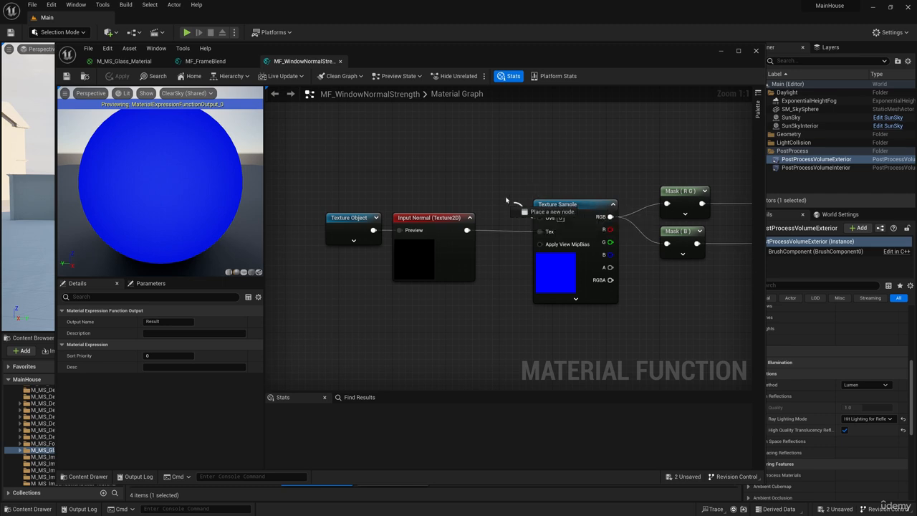
right_click(479, 183)
type("mult")
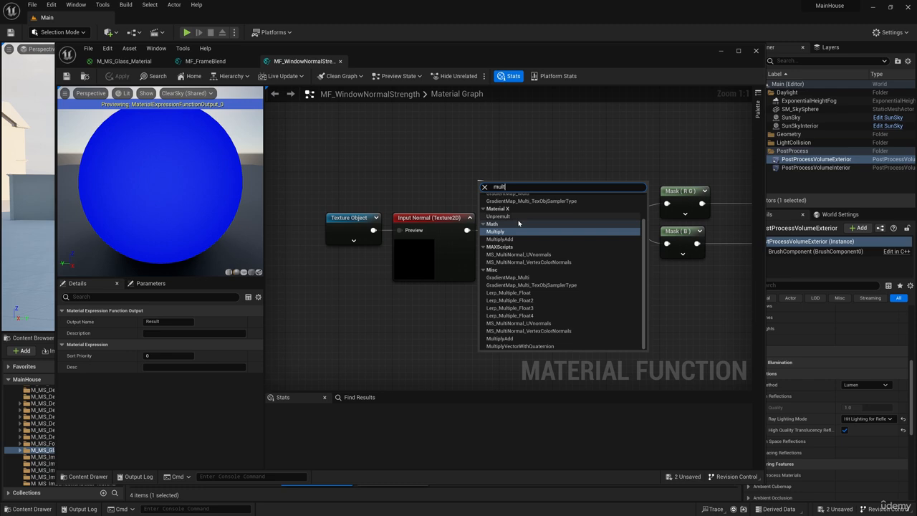
left_click(511, 230)
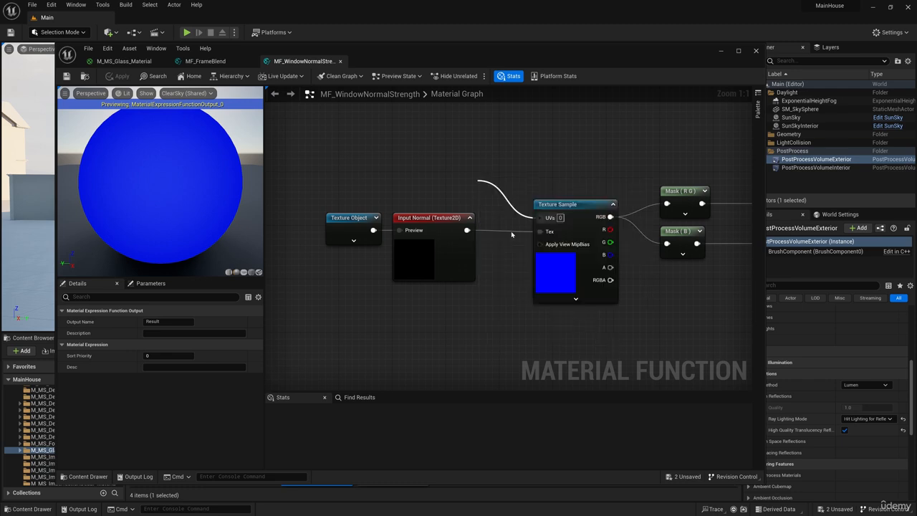
left_click_drag(501, 190, 475, 150)
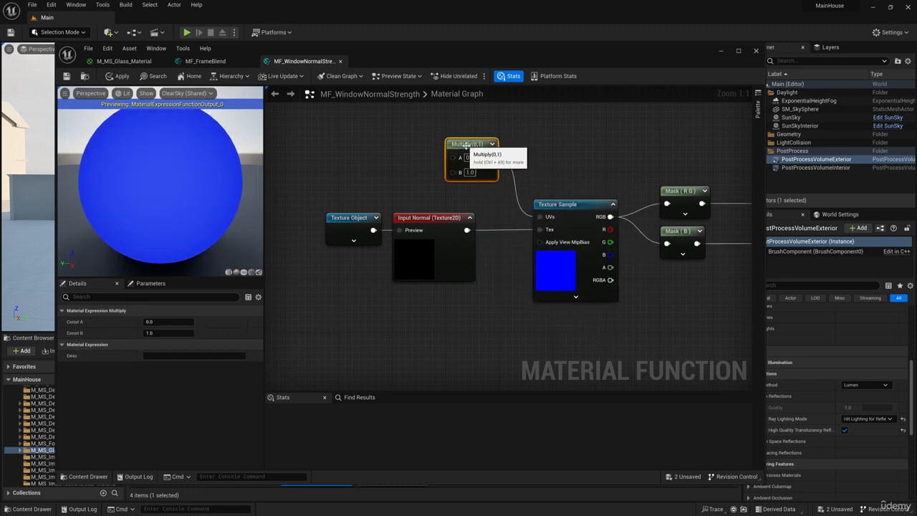
Step: Add a TextureCoordinate node feeding input A of the Multiply node and place it above the Texture Object node
scroll(514, 240, "down", 2)
scroll(513, 240, "up", 2)
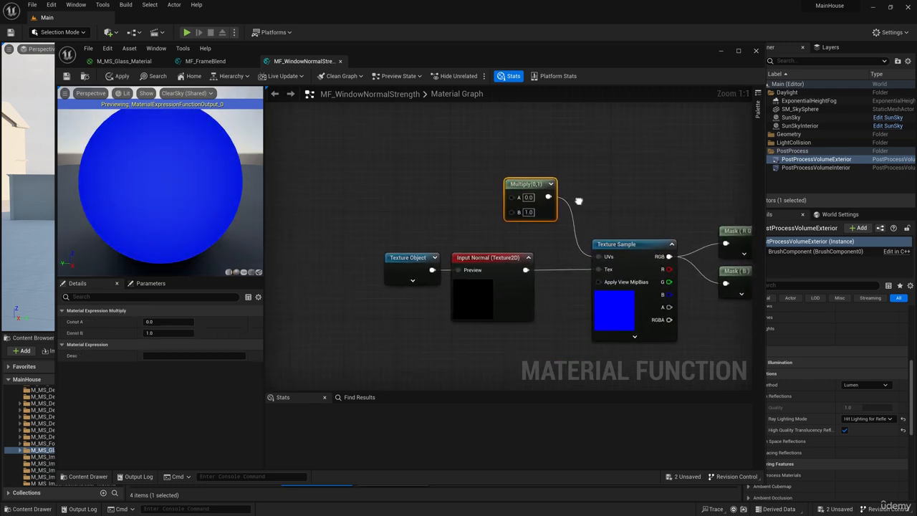
left_click_drag(519, 202, 369, 169)
type("tex")
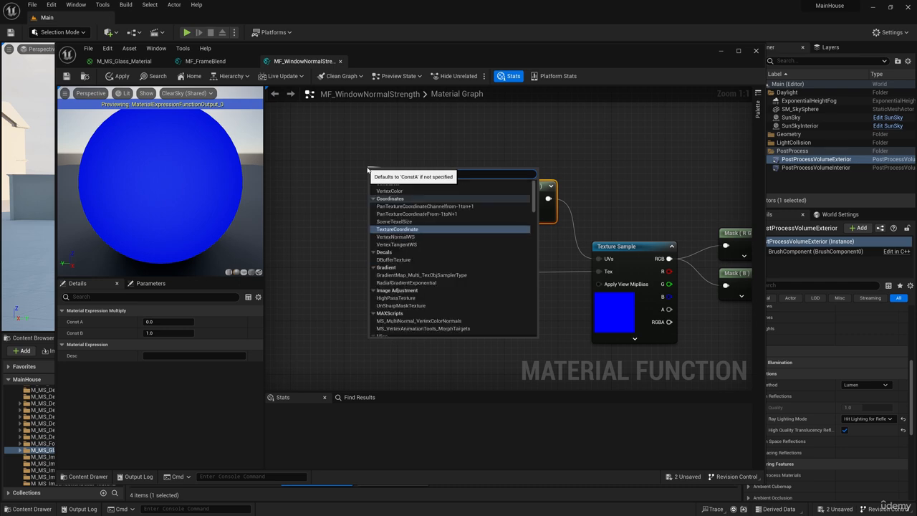
type("turec")
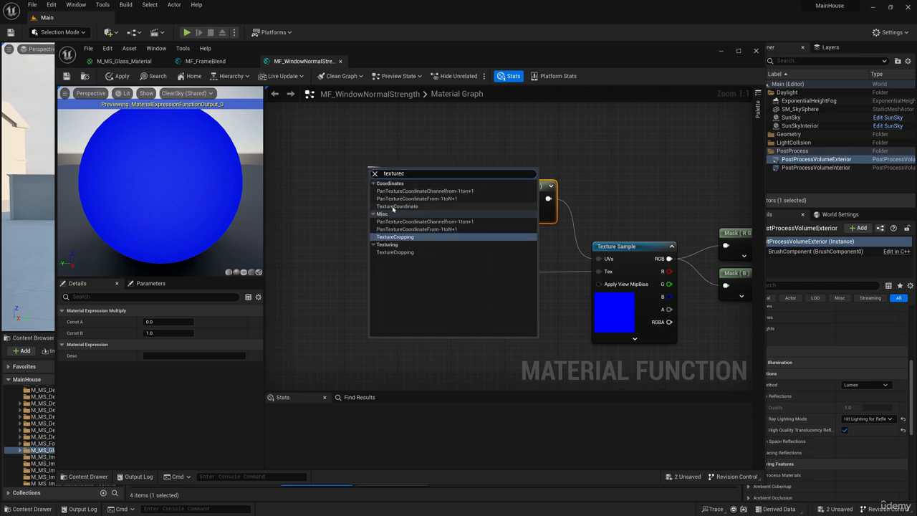
left_click(397, 207)
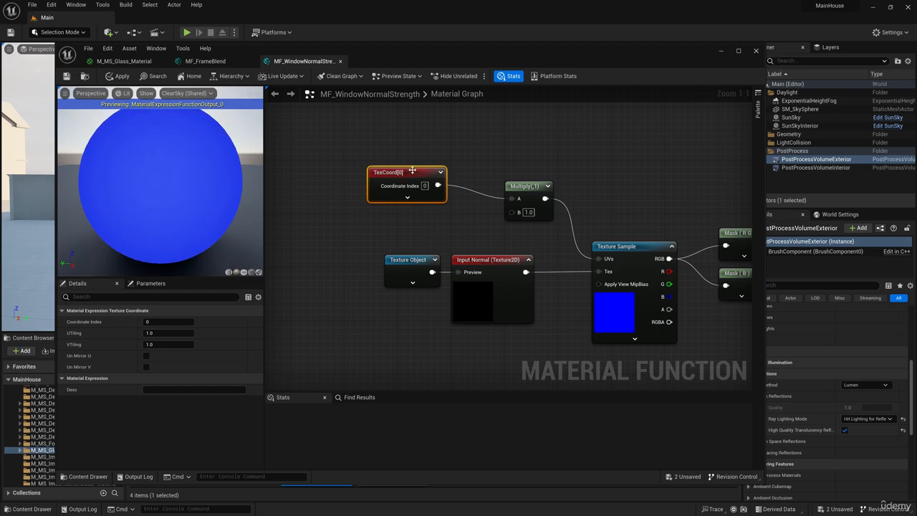
left_click_drag(402, 169, 401, 152)
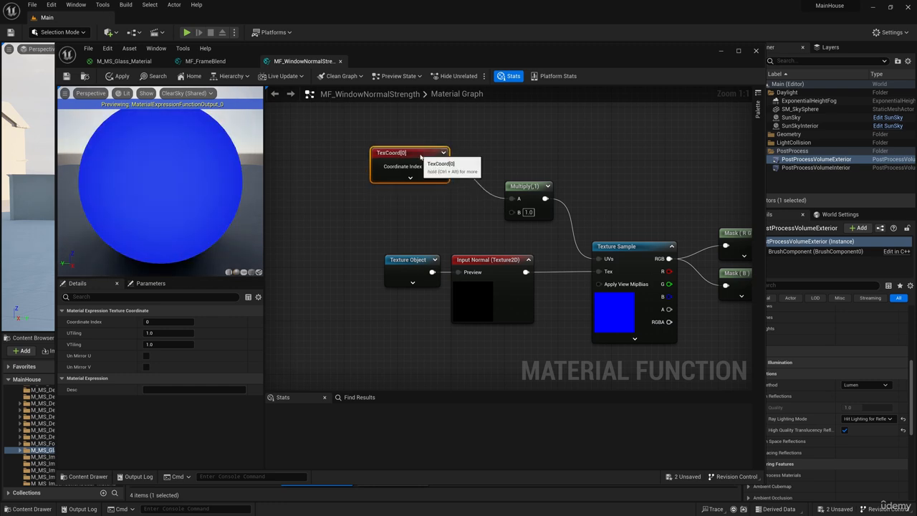
Step: Promote input B of the Multiply node to a parameter named TexNormalTile and place it below the TexCoord node
right_click(512, 214)
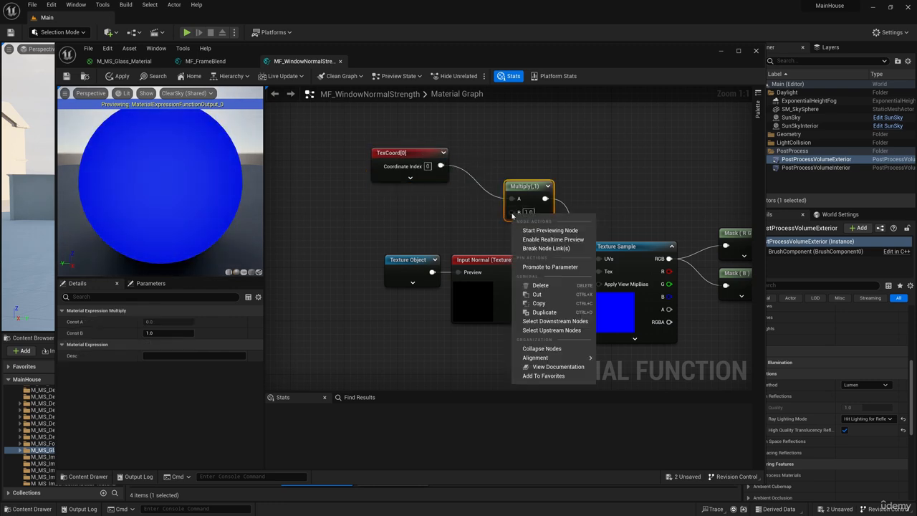
left_click(550, 267)
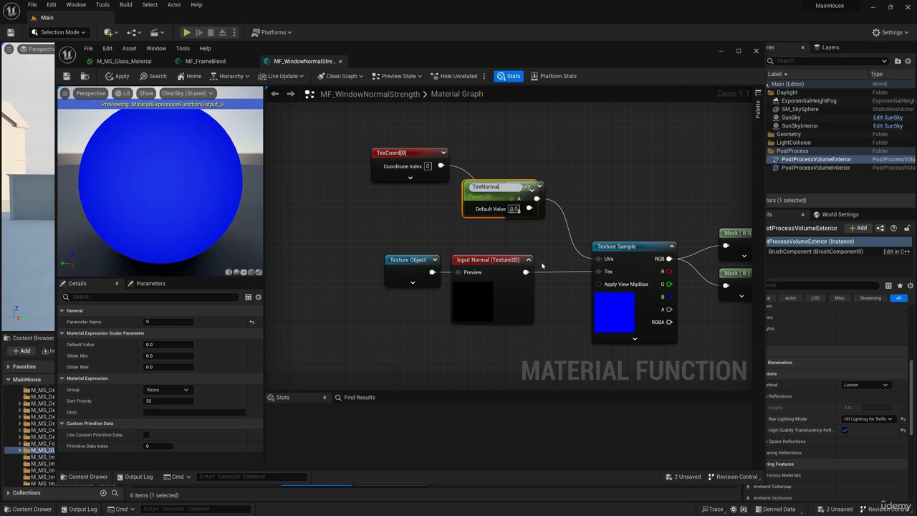
type("TexNormalTile")
key("Return")
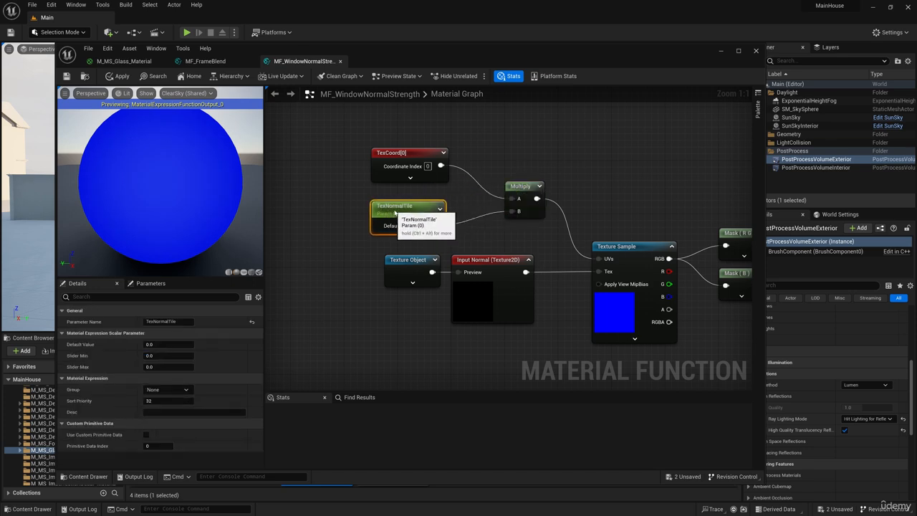
Step: Apply the changes to MF_WindowNormalStrength and close the function and glass material editors
scroll(463, 227, "down", 5)
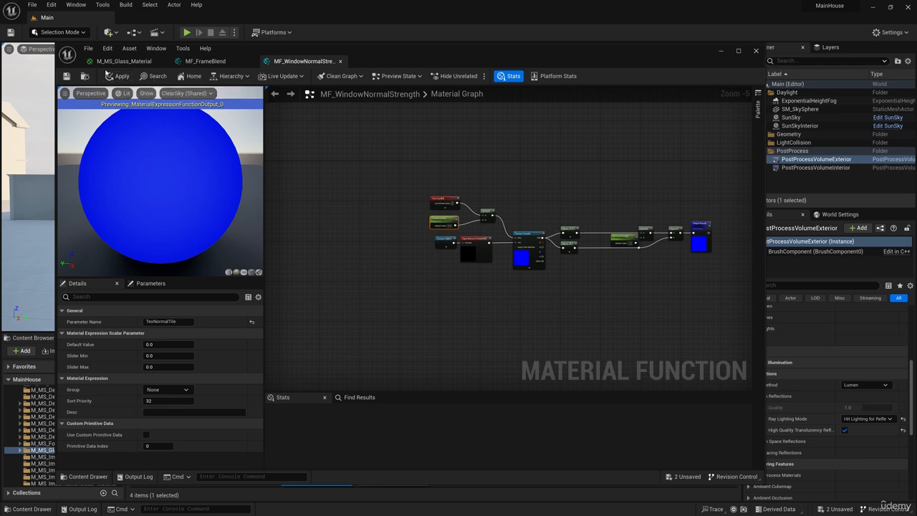
left_click(119, 77)
left_click(340, 61)
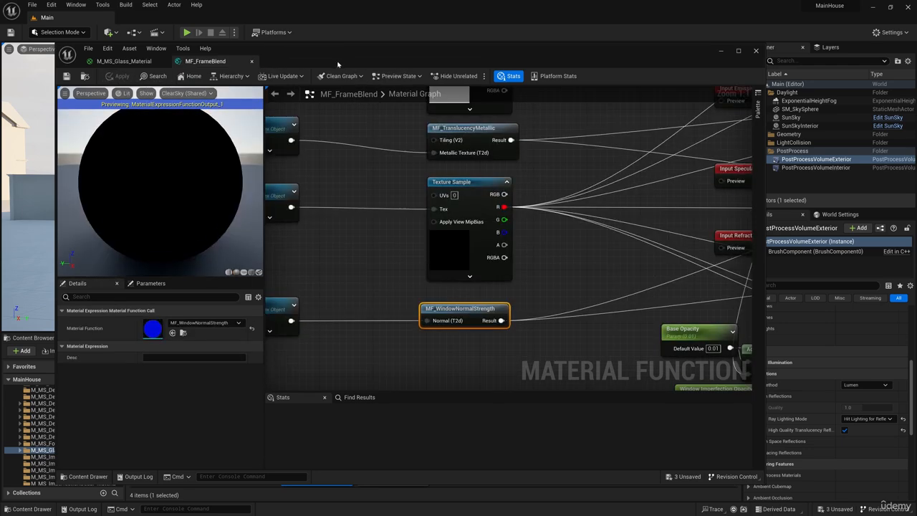
left_click(252, 62)
left_click(757, 51)
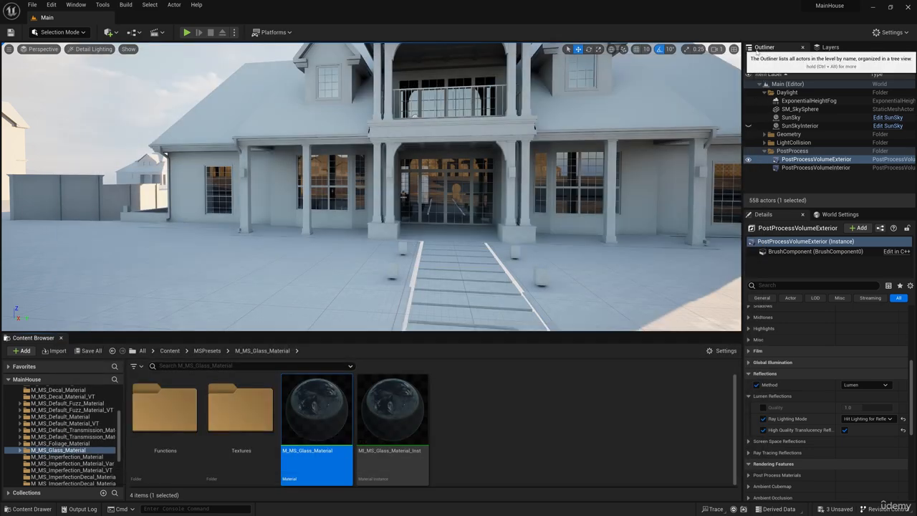
Step: Open the MI_Windows instance from the Materials/Instance folder and enable its TexNormalTile parameter
scroll(54, 442, "up", 5)
left_click(45, 424)
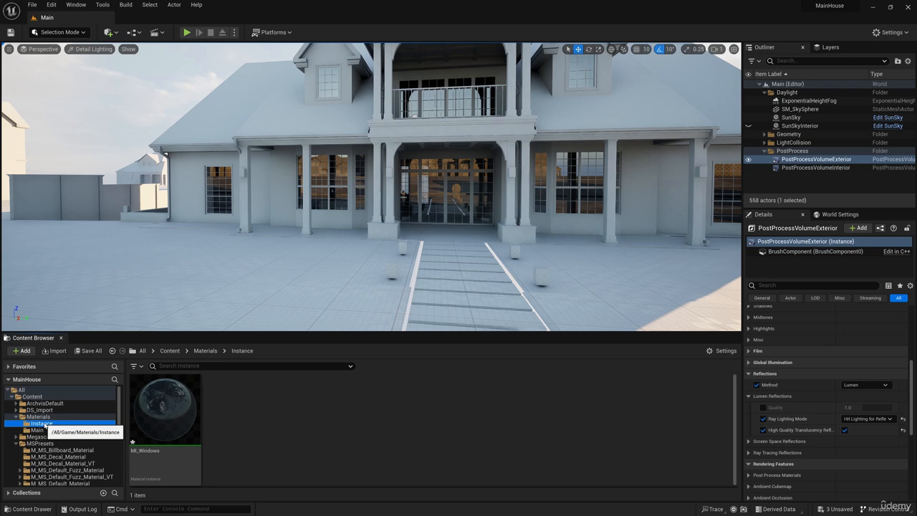
double_click(164, 408)
scroll(513, 155, "down", 1)
scroll(513, 155, "down", 8)
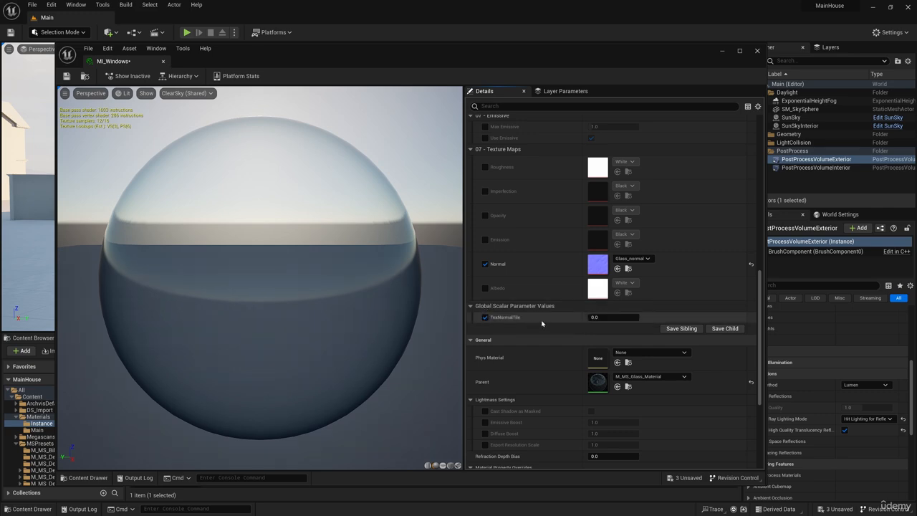
Step: Set TexNormalTile to 0.1 in MI_Windows and inspect the house's window reflections in the level
left_click_drag(598, 61, 209, 94)
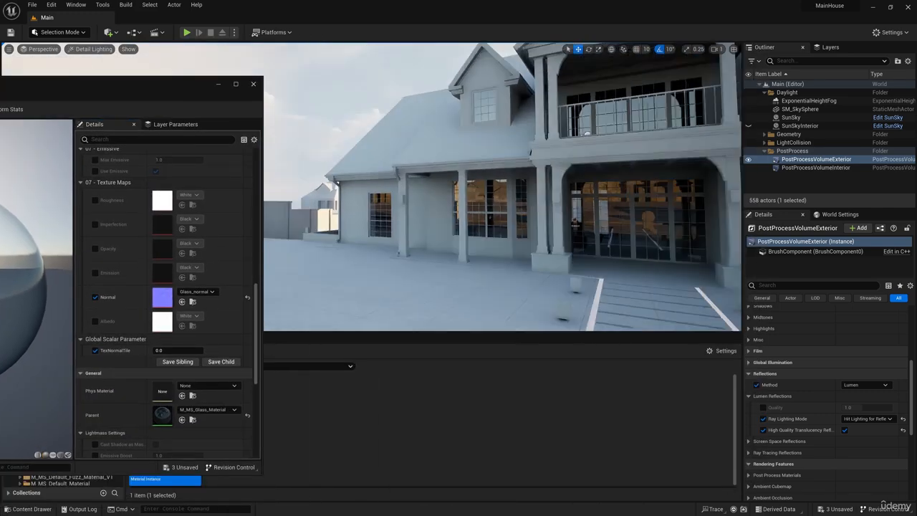
left_click(188, 350)
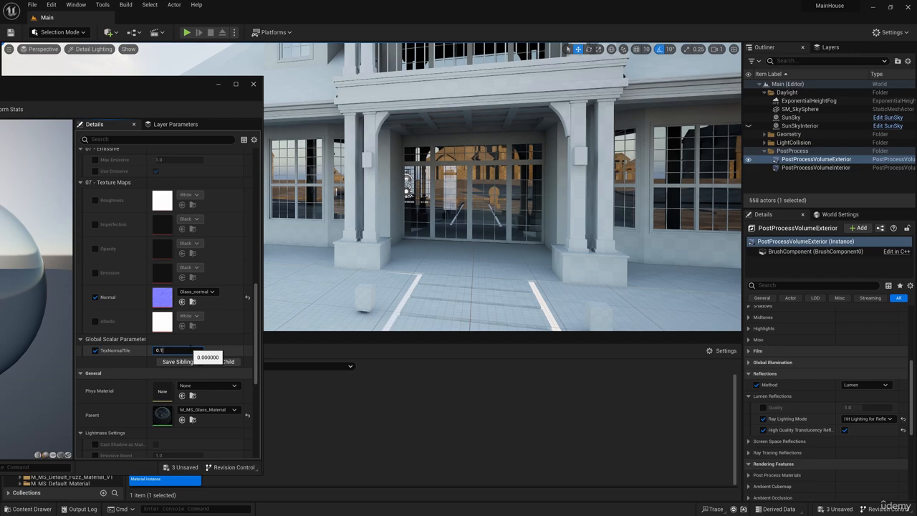
key("a")
right_click_drag(458, 215, 523, 176)
key("d")
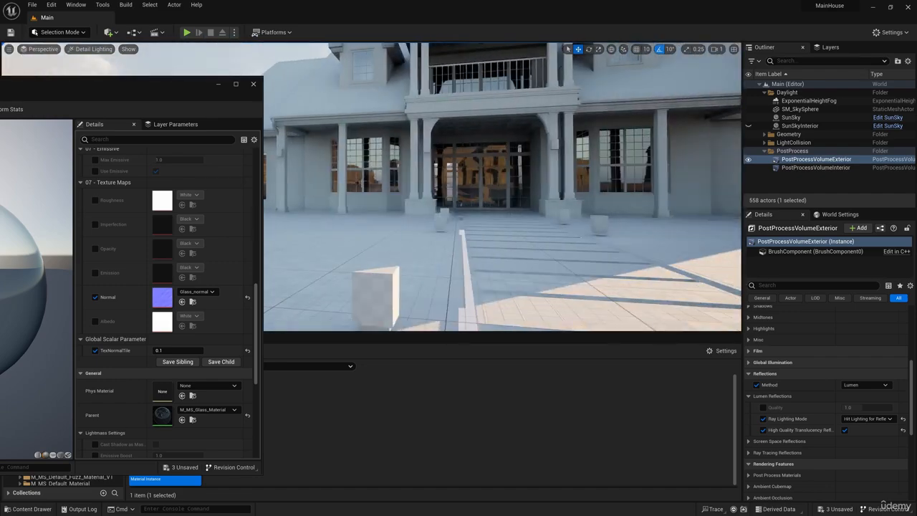
key("d")
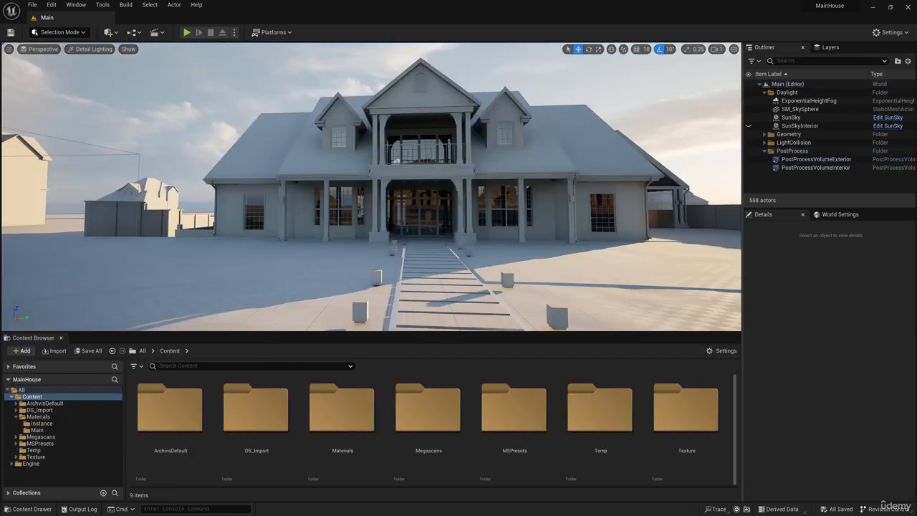
Step: Switch the viewport from Detail Lighting to Lit and view the yard and road from above
key("s")
mouse_move(254, 172)
right_mouse_down()
mouse_move(323, 175)
mouse_move(341, 229)
mouse_move(309, 190)
mouse_move(255, 172)
right_mouse_up()
left_click(88, 50)
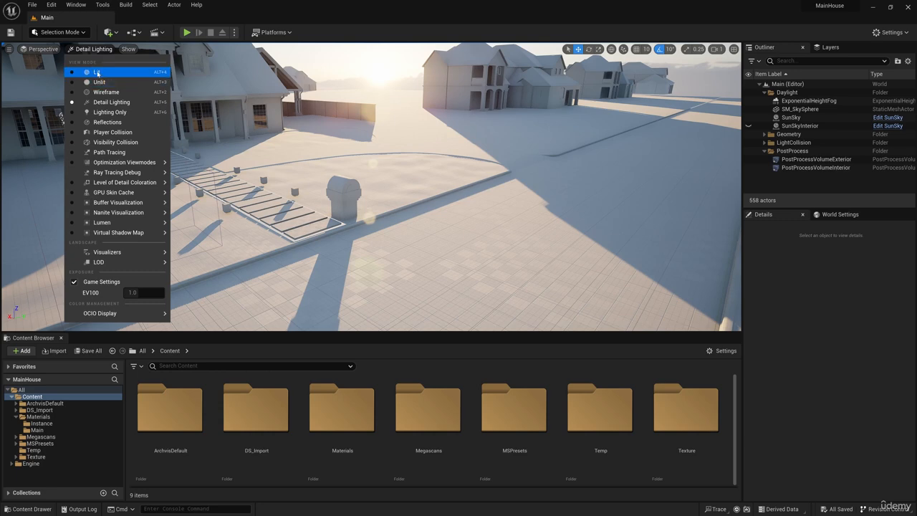
left_click(96, 72)
right_click_drag(98, 72, 98, 97)
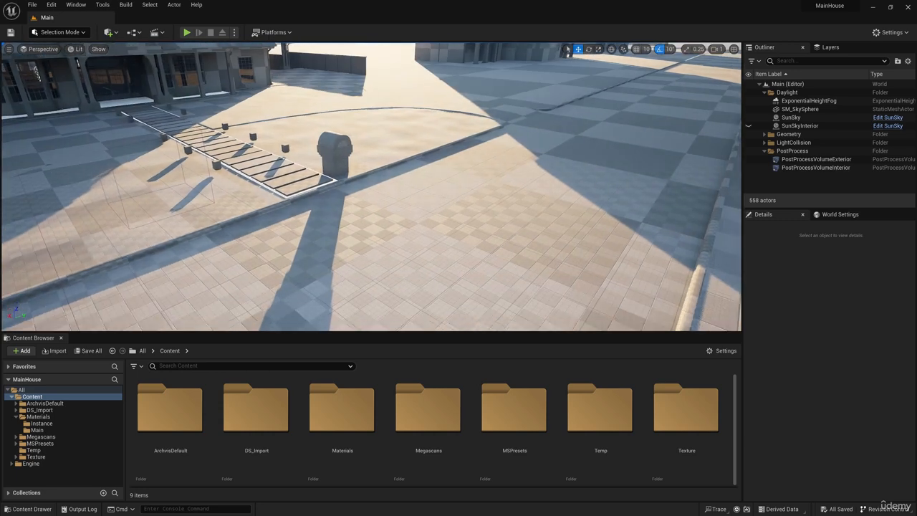
Step: Apply the MI_Square_Concrete_Slab_sdxkdfwa_2K material from the Megascans surfaces to the road in front of the house
left_click(52, 436)
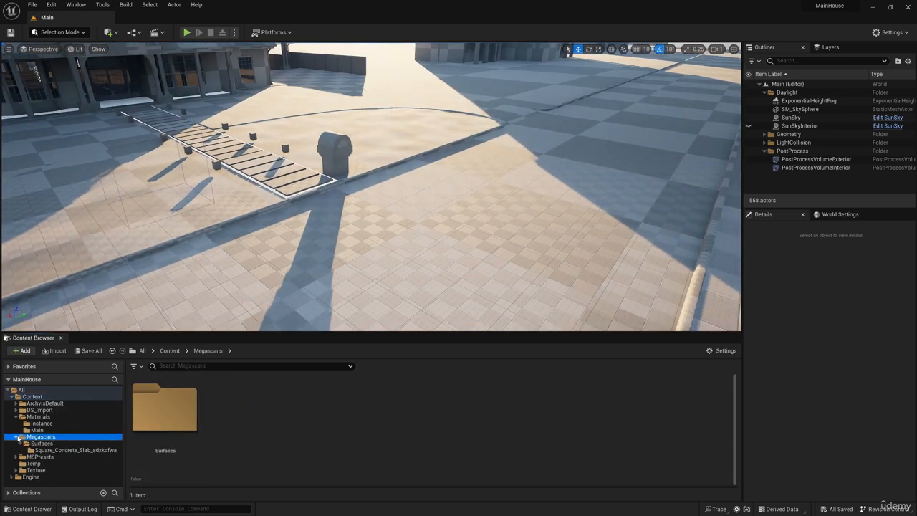
left_click(75, 450)
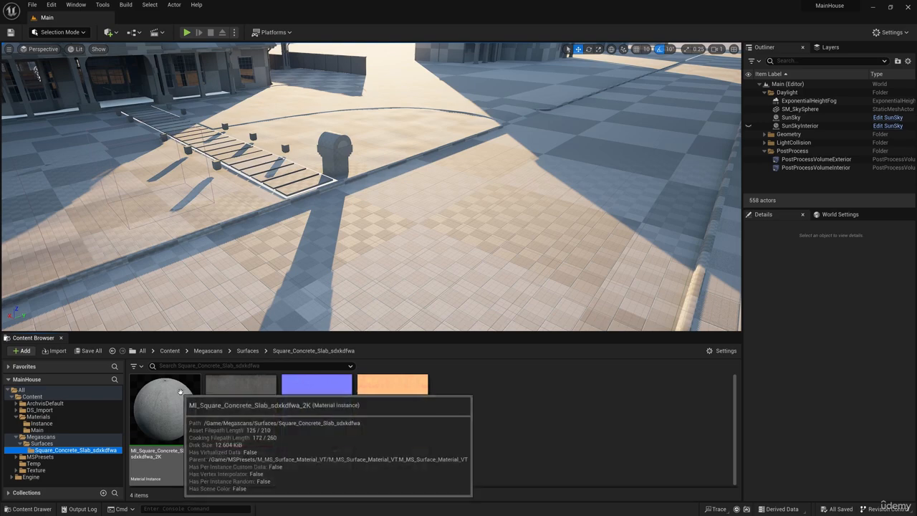
left_click_drag(172, 402, 388, 262)
right_click_drag(370, 281, 294, 216)
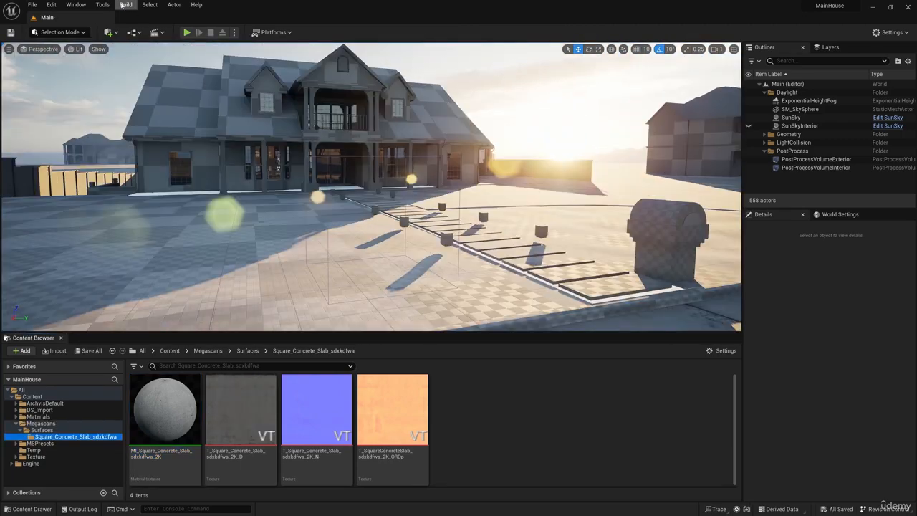
Step: Open Quixel Bridge and browse to the Rough category of the Asphalt surfaces
left_click(109, 32)
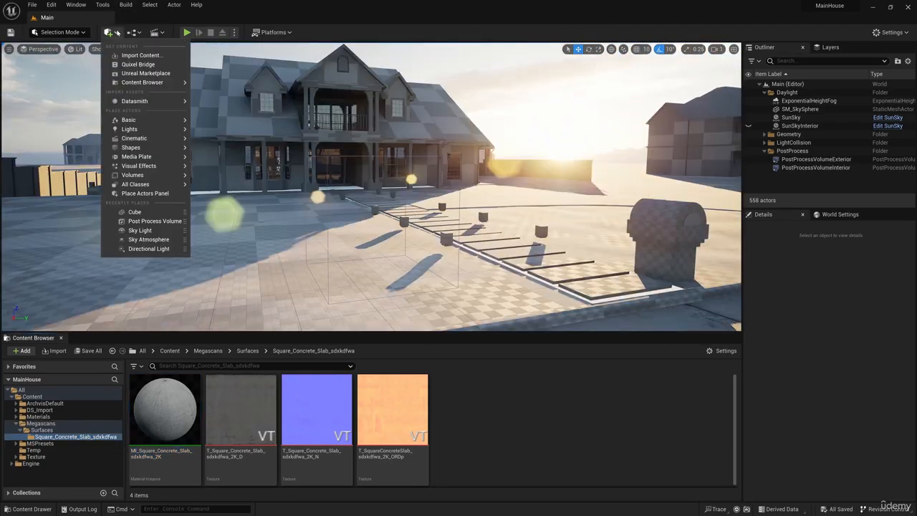
left_click(139, 64)
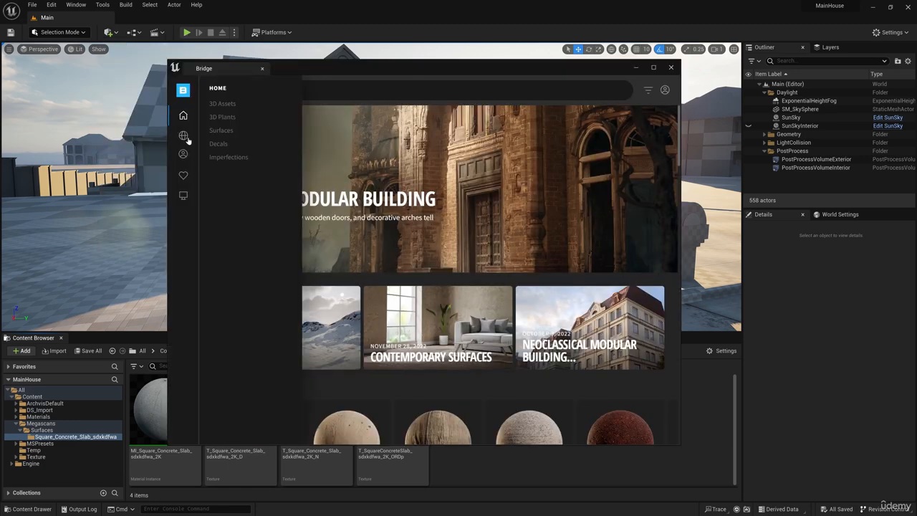
left_click(226, 133)
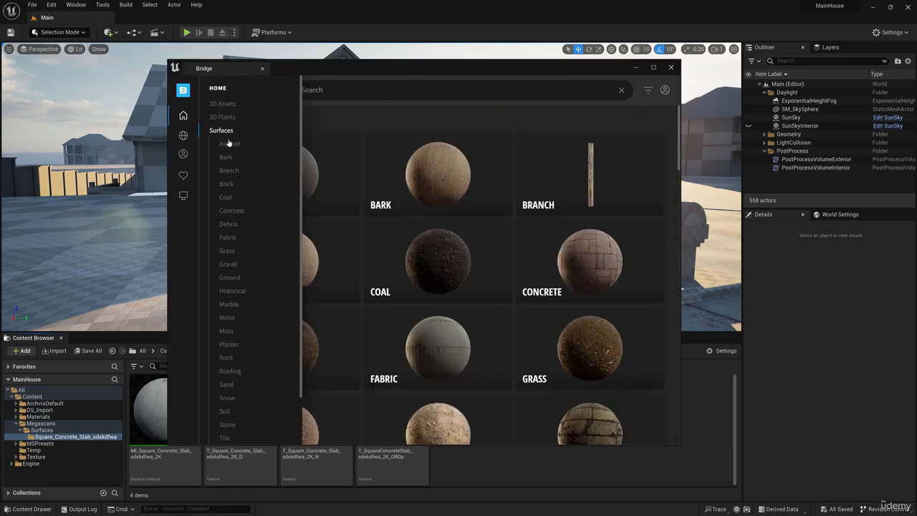
left_click(229, 143)
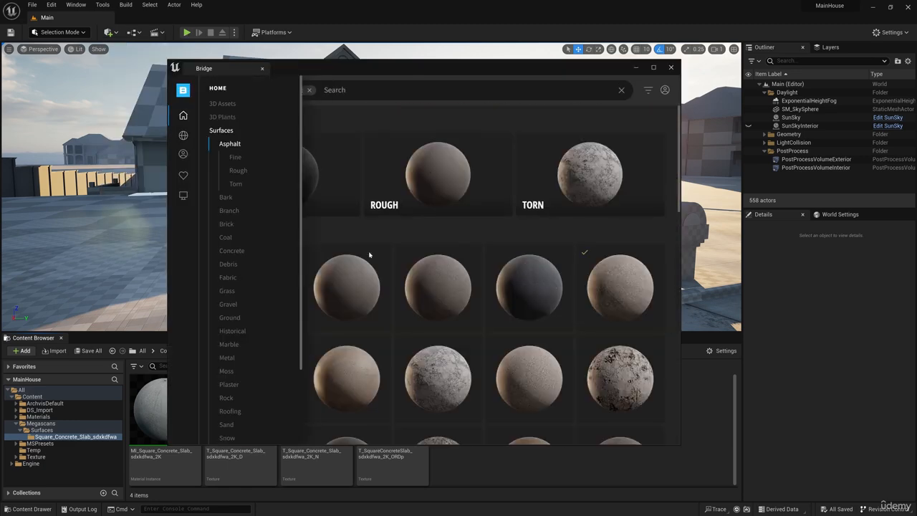
left_click(428, 184)
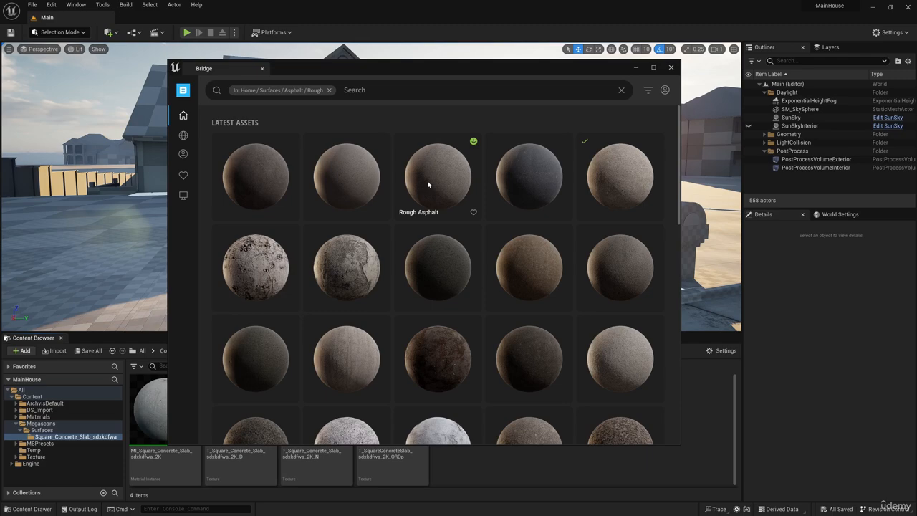
Step: Add the already downloaded Rough Asphalt surface to the project at Medium Quality and close Bridge
scroll(428, 184, "down", 10)
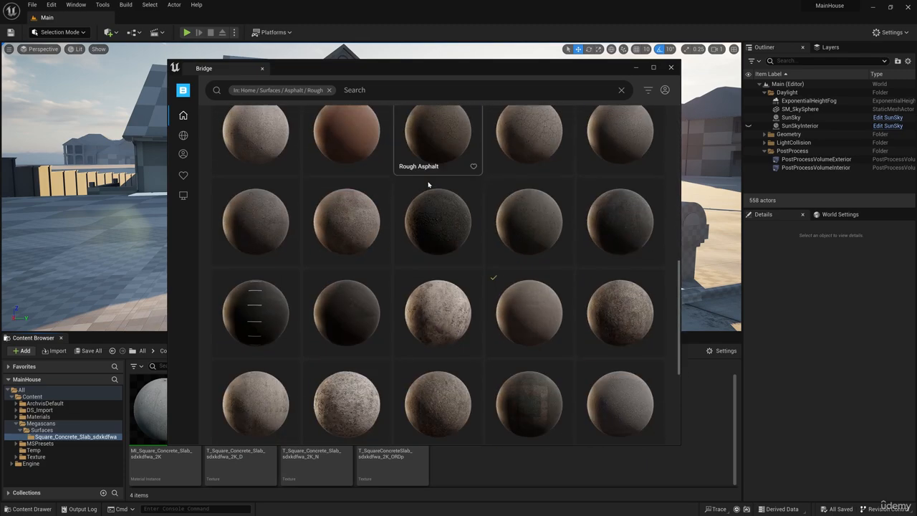
left_click(530, 325)
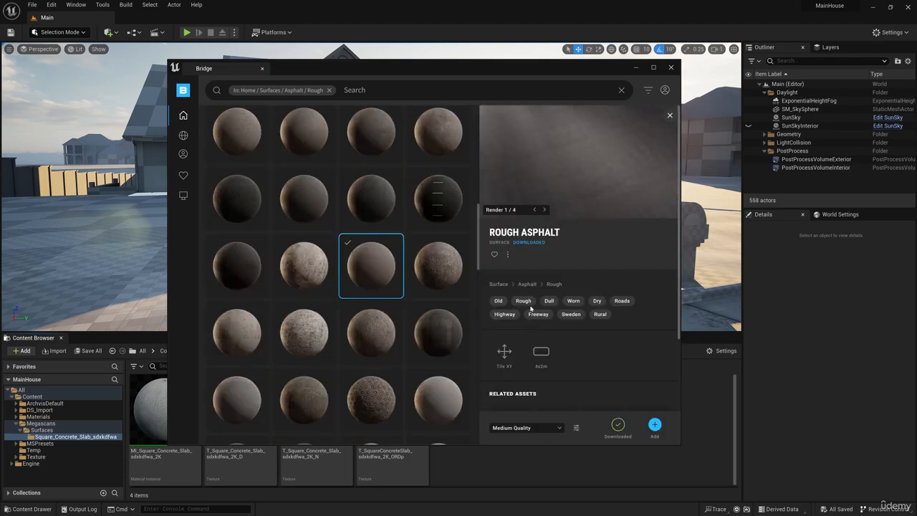
left_click(654, 425)
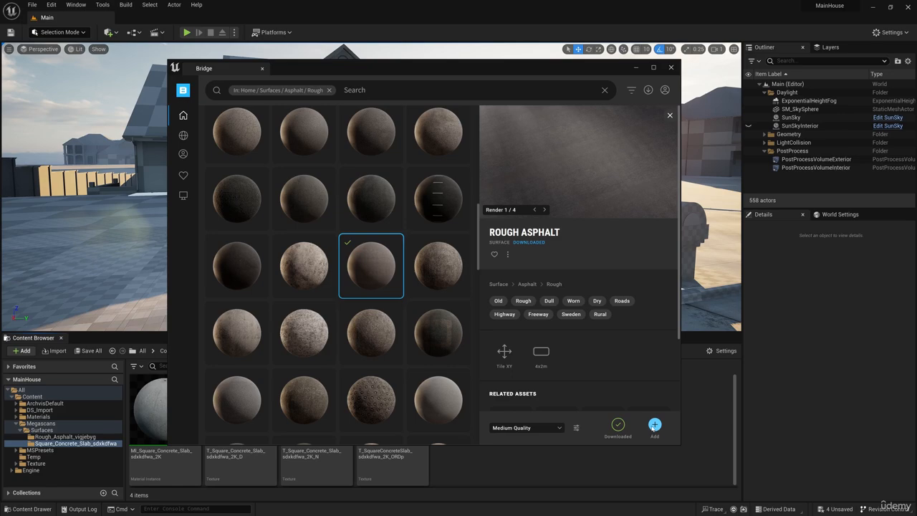
left_click(670, 67)
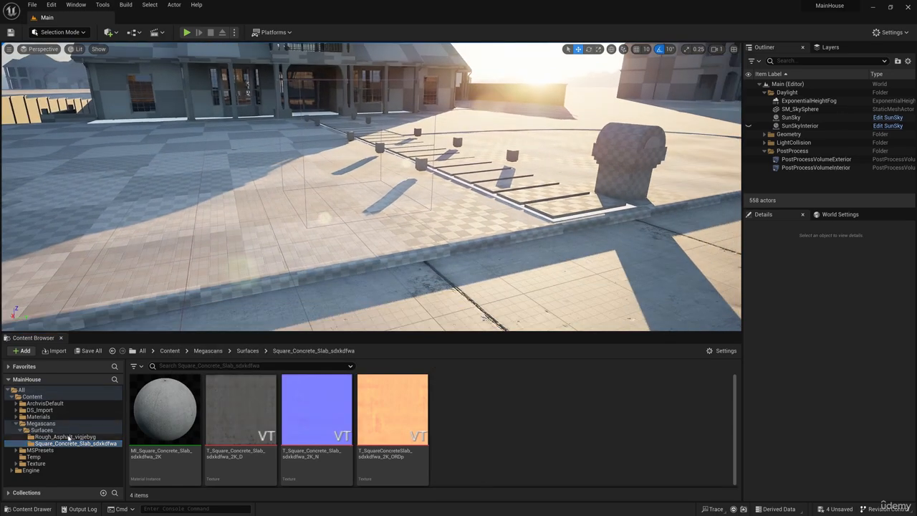
Step: Apply the MI_Rough_Asphalt_vigjebyg_2K material to the curb along the road
left_click(65, 436)
left_click(165, 407)
left_click_drag(164, 407, 310, 283)
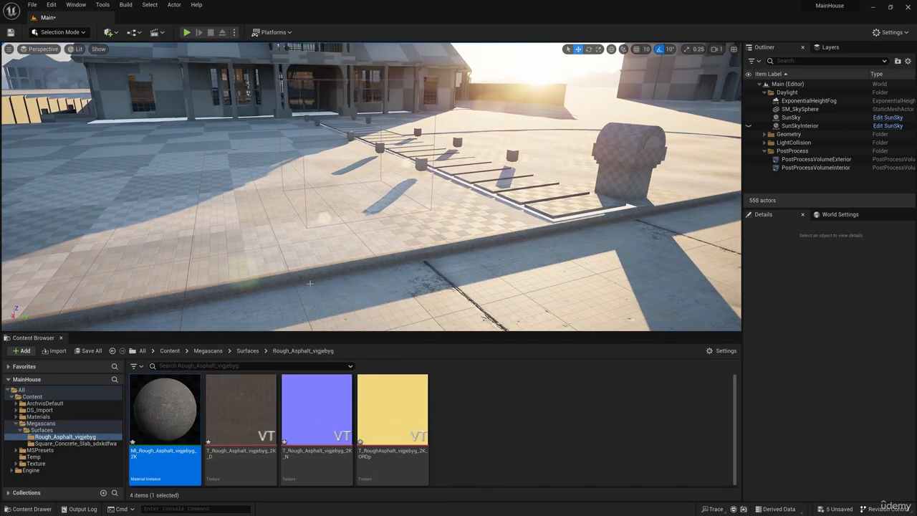
right_click_drag(312, 283, 172, 315)
right_click_drag(311, 282, 444, 258)
left_click_drag(195, 391, 315, 232)
right_click_drag(315, 232, 674, 286)
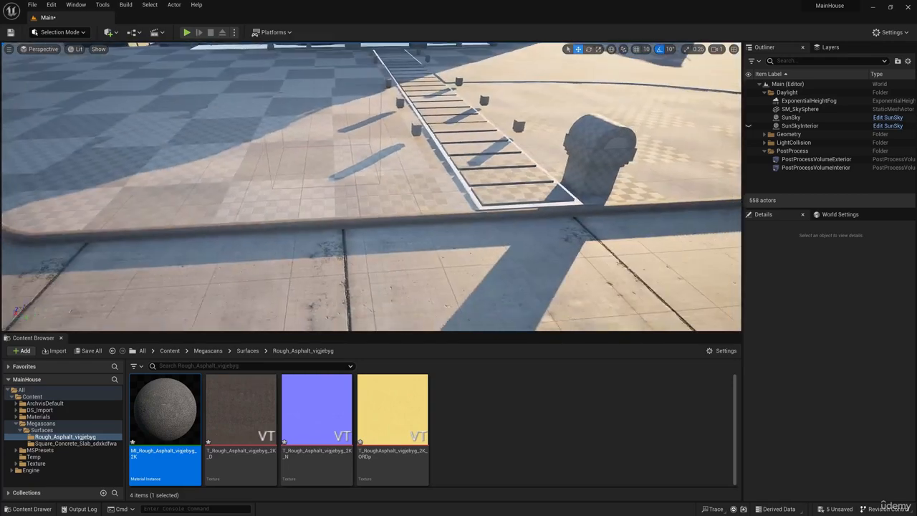
Step: Search Quixel Bridge for Concrete, add the Exposed Aggregate Concrete surface at Medium Quality, and close Bridge
left_click(117, 35)
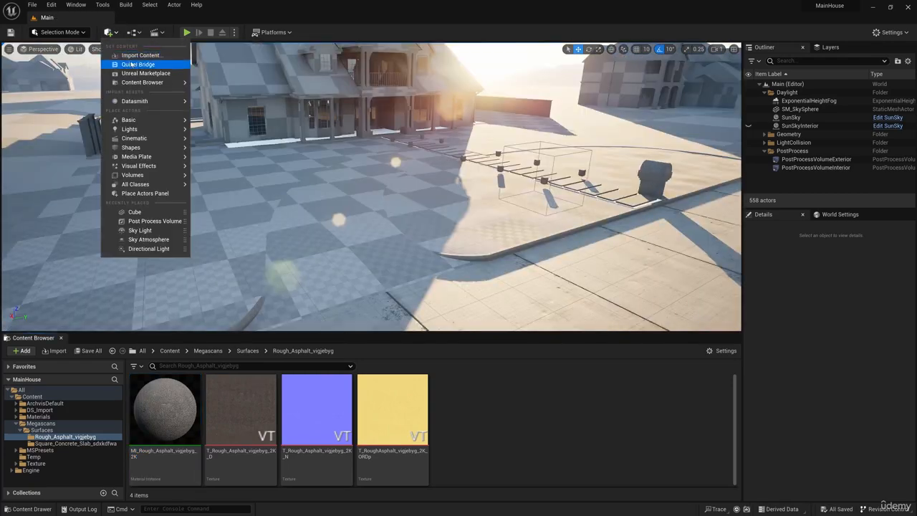
left_click(131, 64)
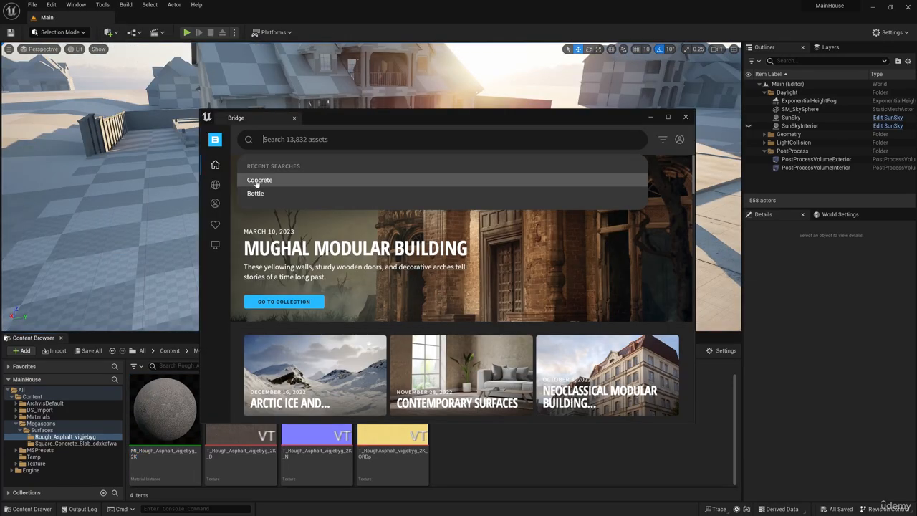
left_click(258, 180)
scroll(376, 294, "down", 5)
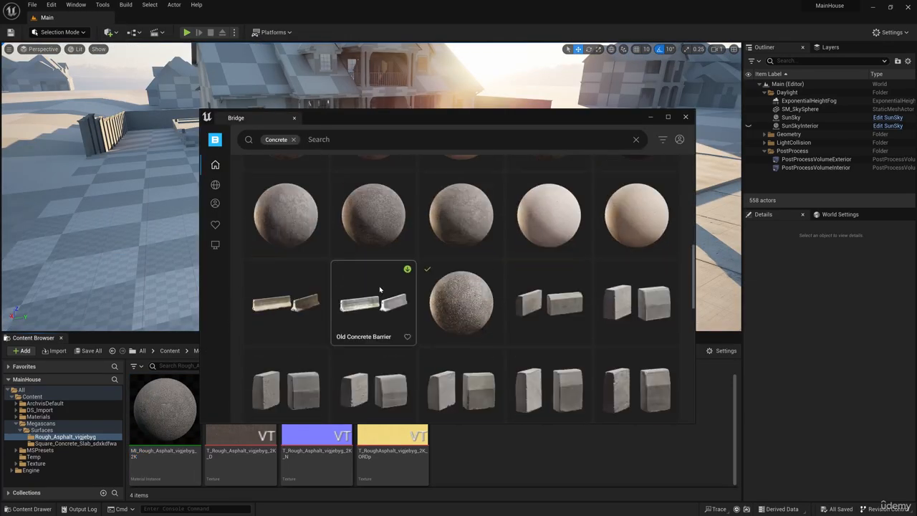
left_click(467, 308)
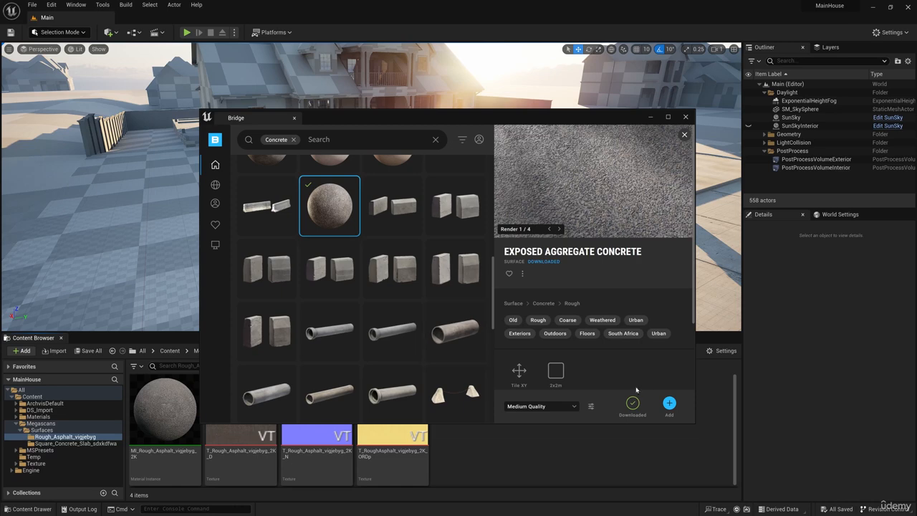
left_click(670, 404)
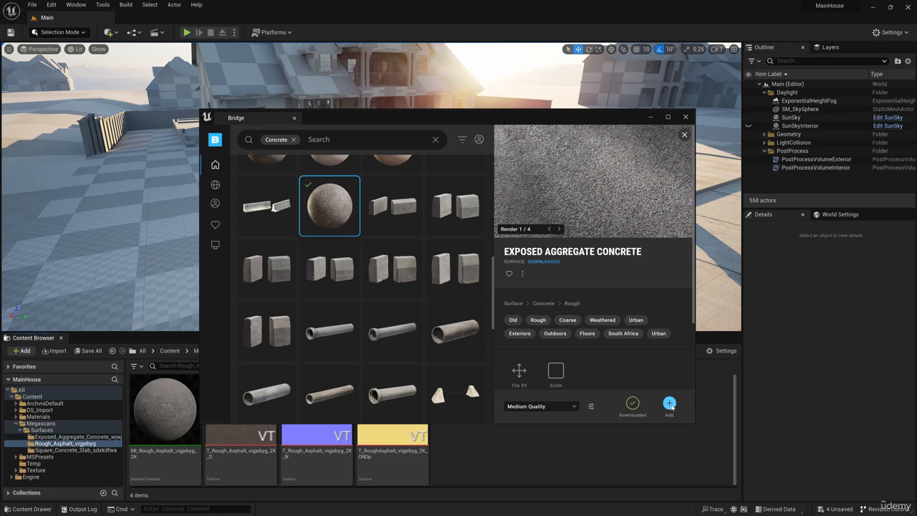
left_click(686, 116)
Step: Apply the MI_Exposed_Aggregate_Concrete_wjwjcfx_2K material to the curved driveway and inspect it up close
left_click(72, 437)
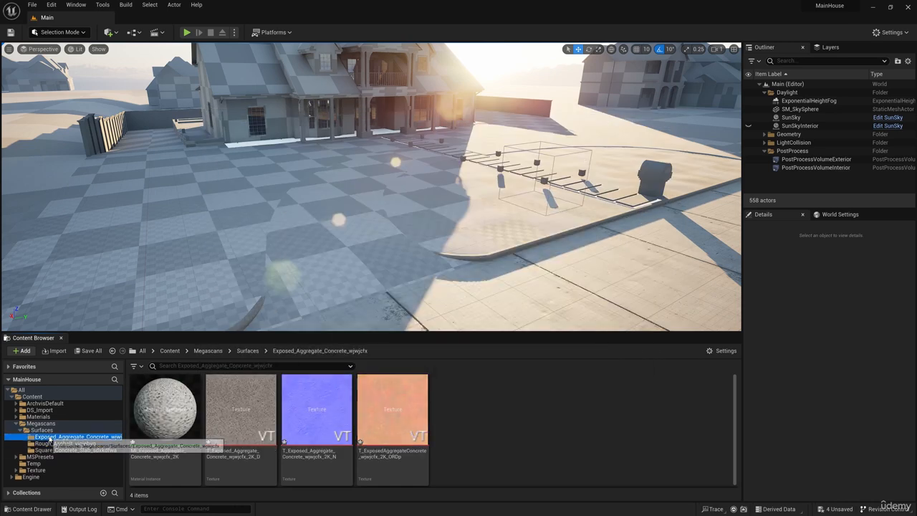
left_click_drag(165, 409, 315, 237)
key("w")
right_click_drag(316, 237, 387, 244)
key("w")
key("w")
key("w")
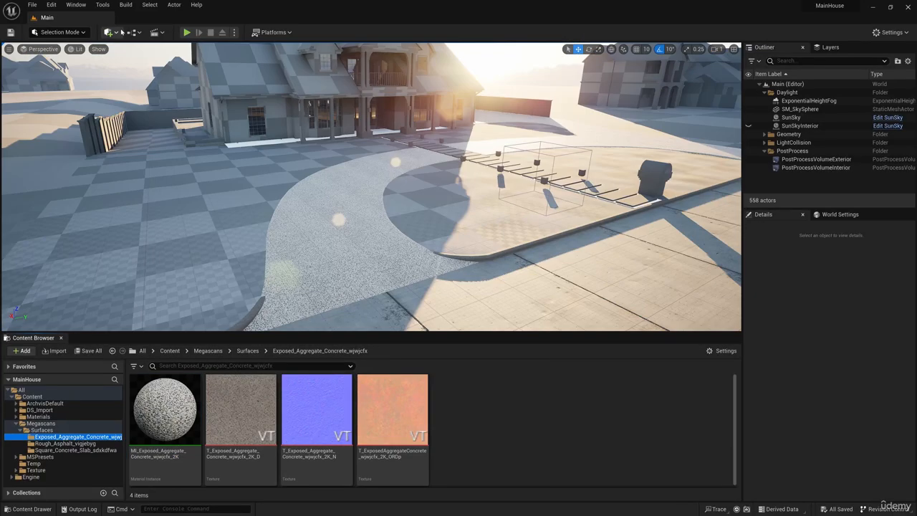
Step: Open Quixel Bridge and browse to the Floor category of the Stone surfaces
left_click(109, 32)
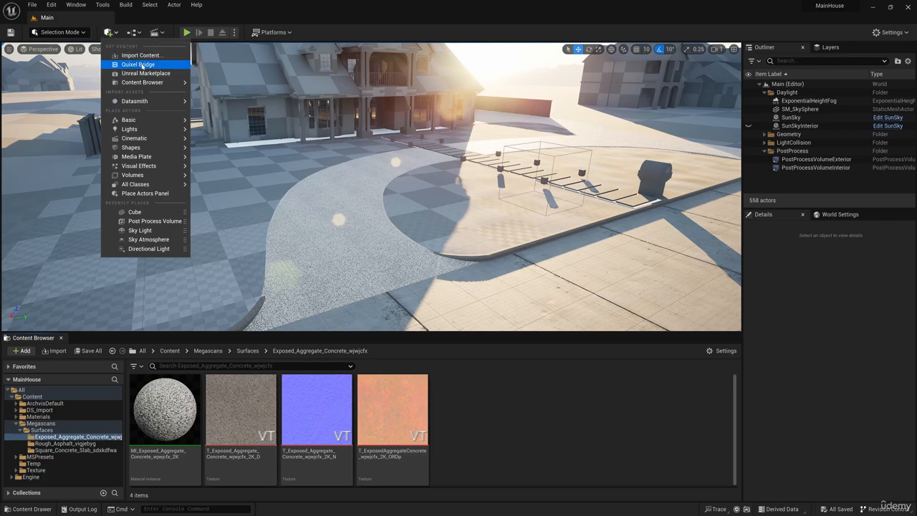
left_click(122, 69)
left_click(268, 156)
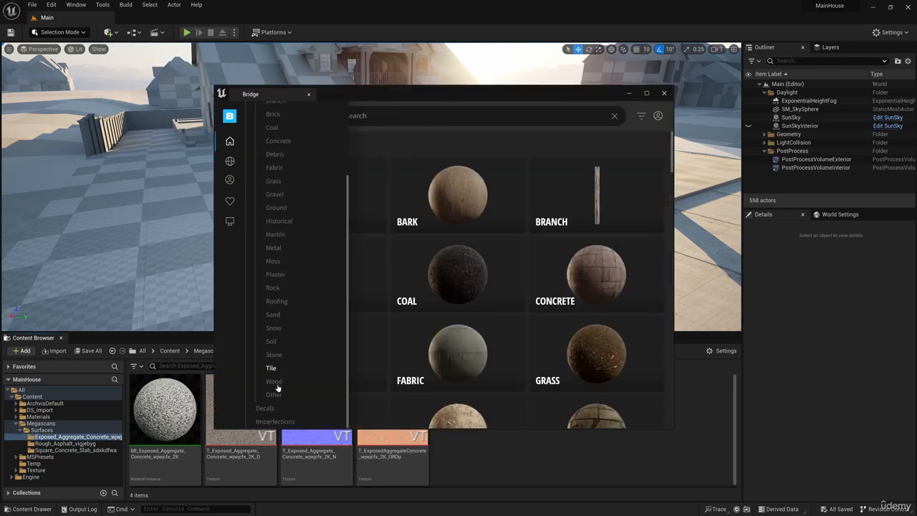
left_click(274, 355)
left_click(283, 394)
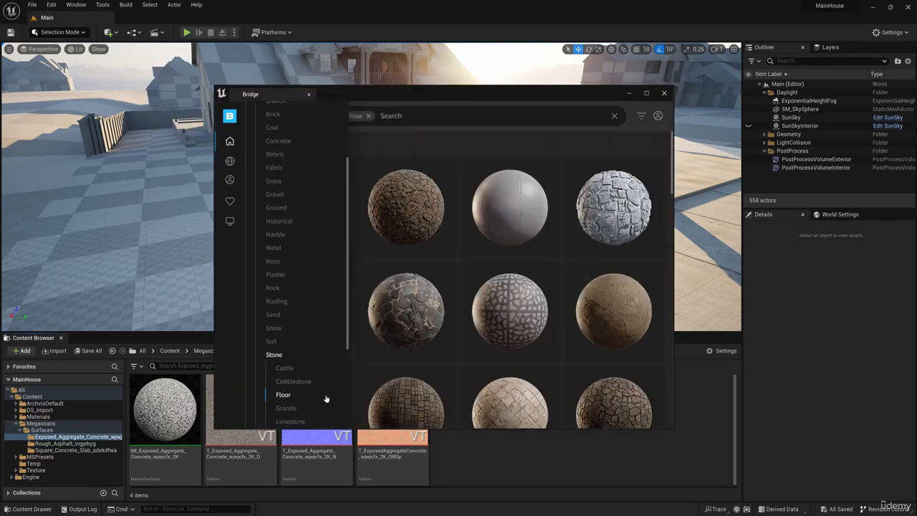
Step: Add the dark Stone Floor surface from Quixel Bridge at Medium Quality and close Bridge
scroll(511, 359, "down", 10)
scroll(515, 338, "down", 5)
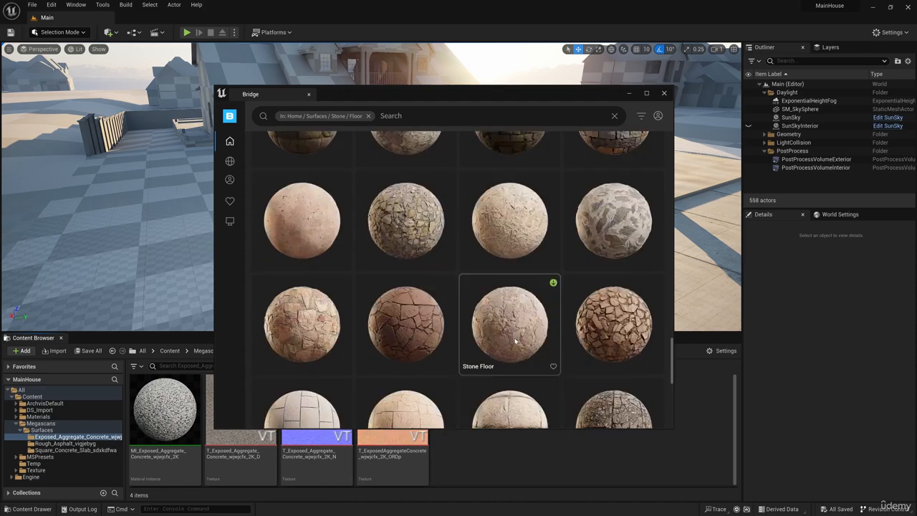
left_click(609, 253)
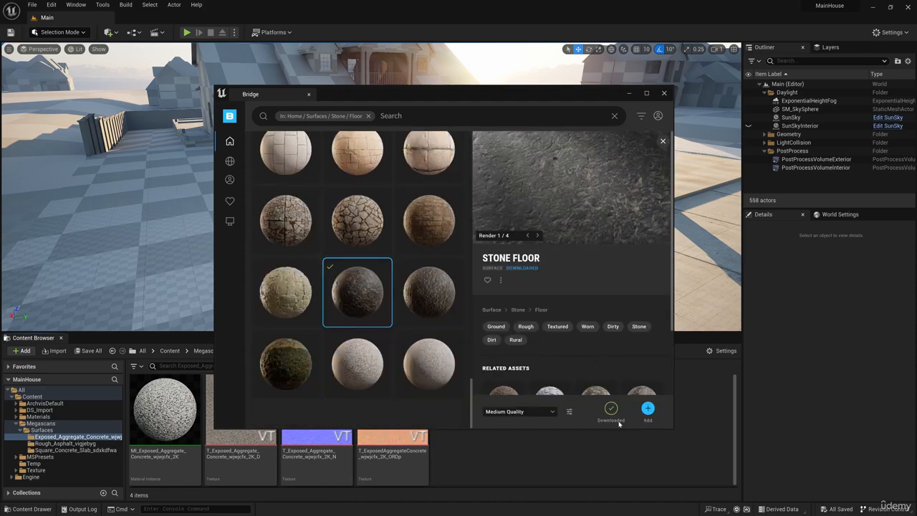
left_click(649, 409)
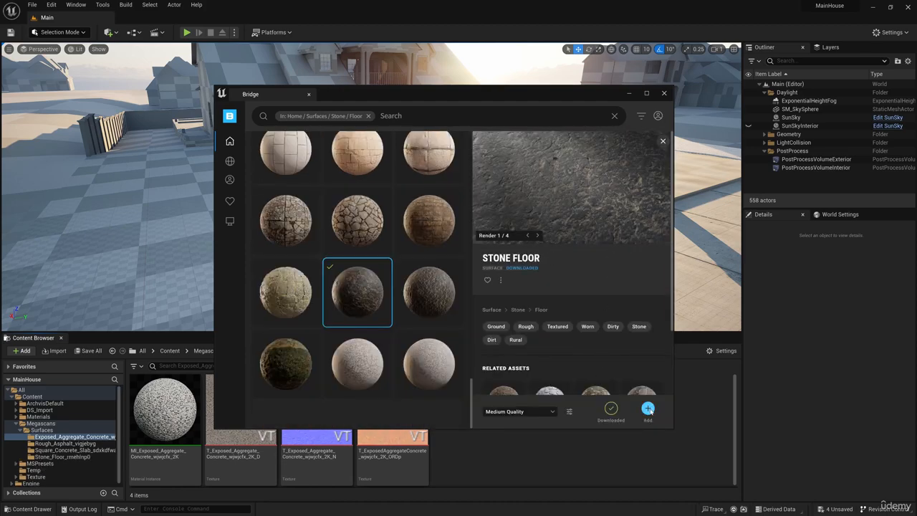
left_click(664, 95)
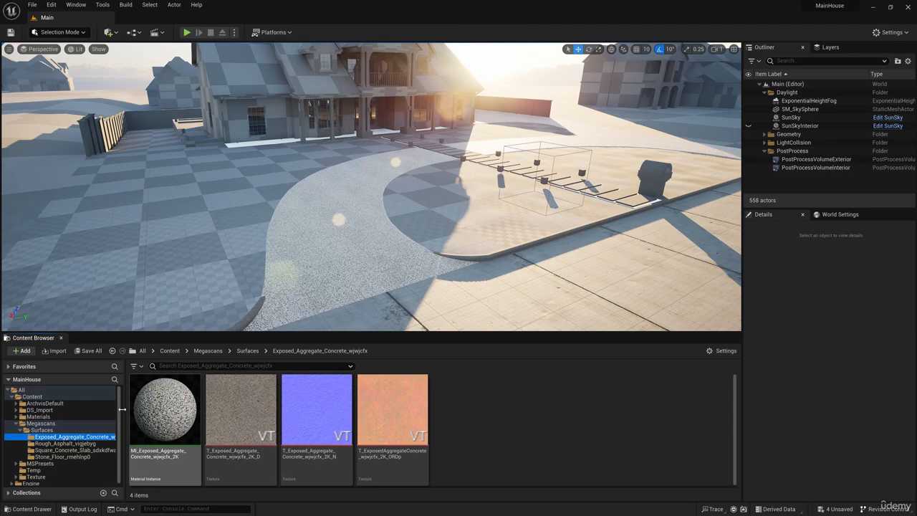
Step: Apply the MI_Stone_Floor_rmehlnp0_2K material to the stepping slabs of the front walkway
left_click(62, 457)
right_click_drag(301, 243, 326, 235)
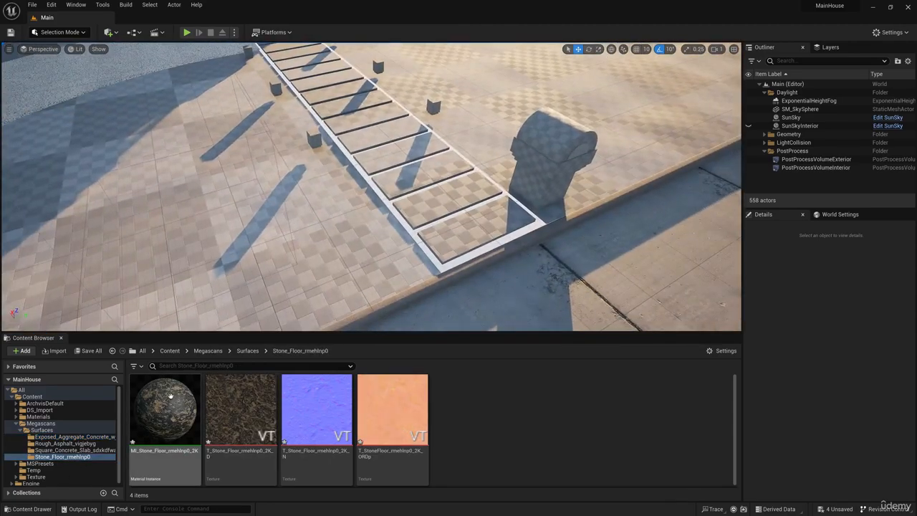
left_click_drag(166, 416, 462, 241)
right_click_drag(462, 240, 458, 186)
right_click_drag(371, 186, 254, 186)
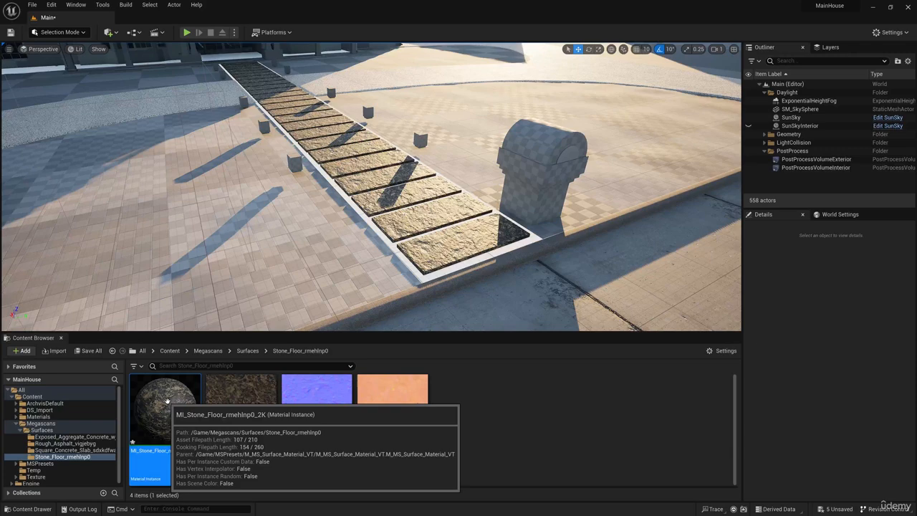
Step: Set Tiling X and Tiling Y of the MI_Stone_Floor_rmehlnp0_2K material instance to 0.8, check the slabs and close the material editor
double_click(167, 400)
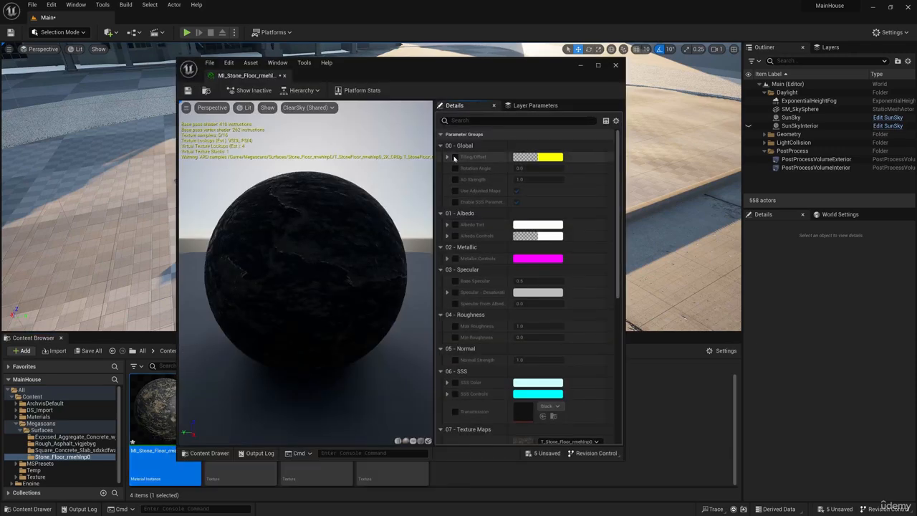
left_click(447, 157)
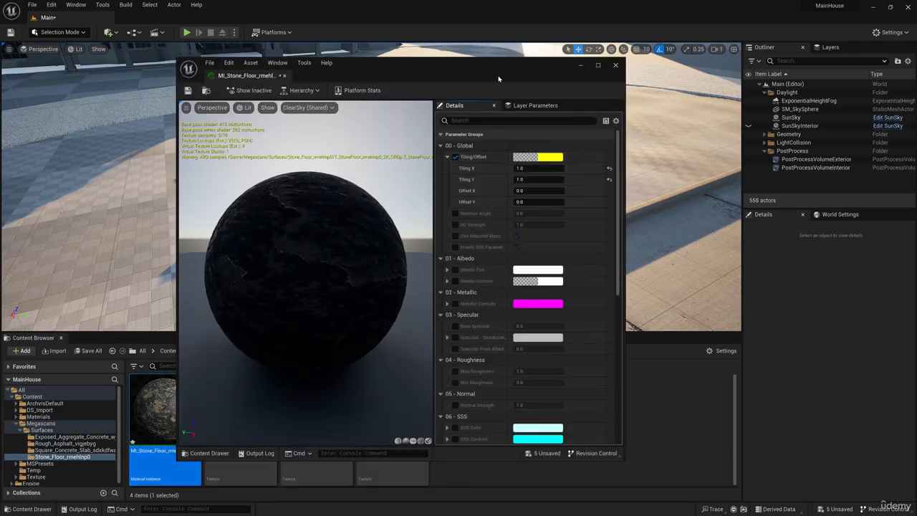
left_click_drag(498, 79, 237, 197)
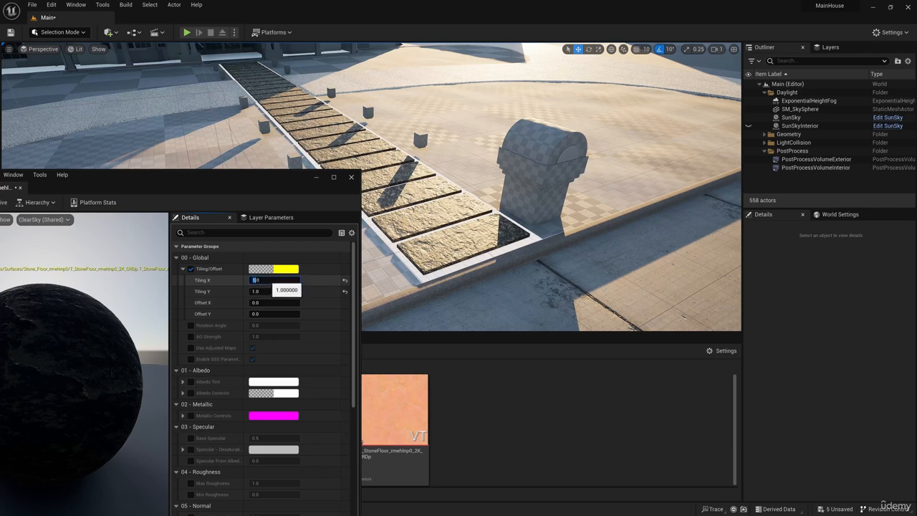
type("0.8")
key("Return")
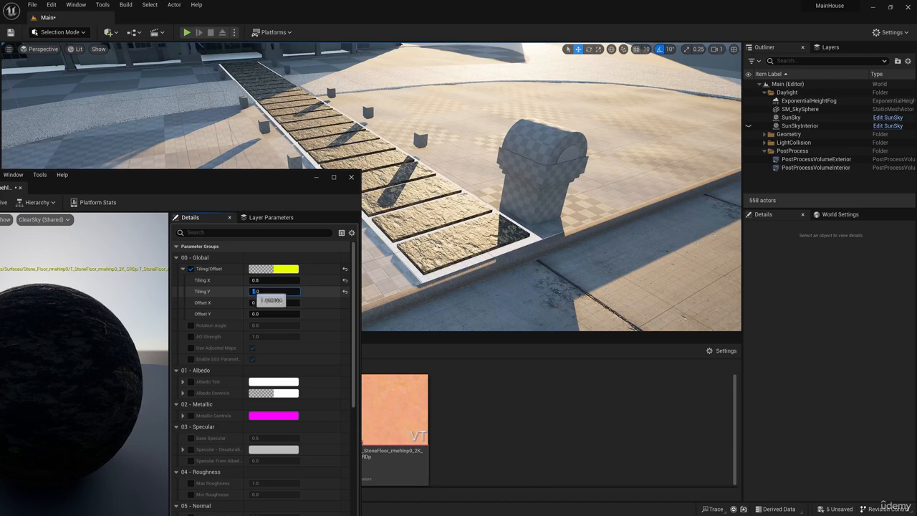
key("Return")
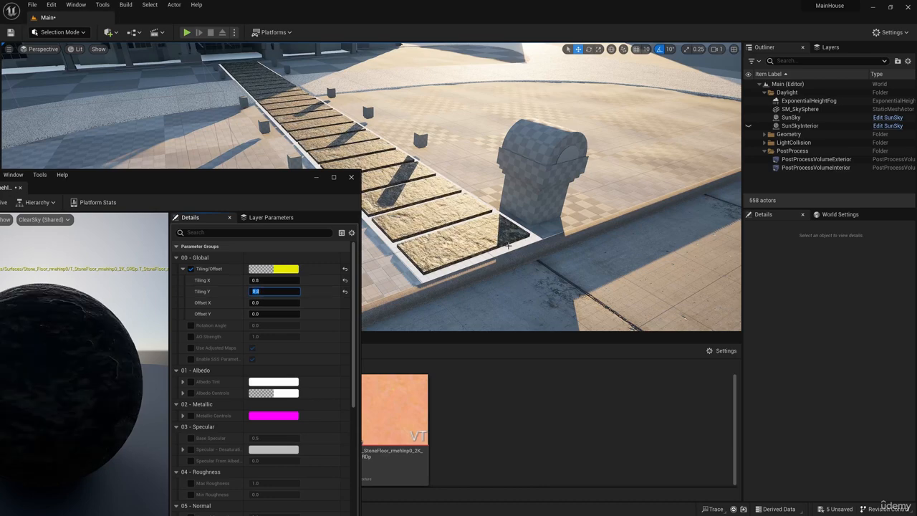
right_click_drag(509, 244, 430, 231)
key("d")
key("a")
left_click(352, 178)
Step: Bring the front of the house into view and browse Quixel Bridge to the Stone surfaces
key("s")
key("a")
key("w")
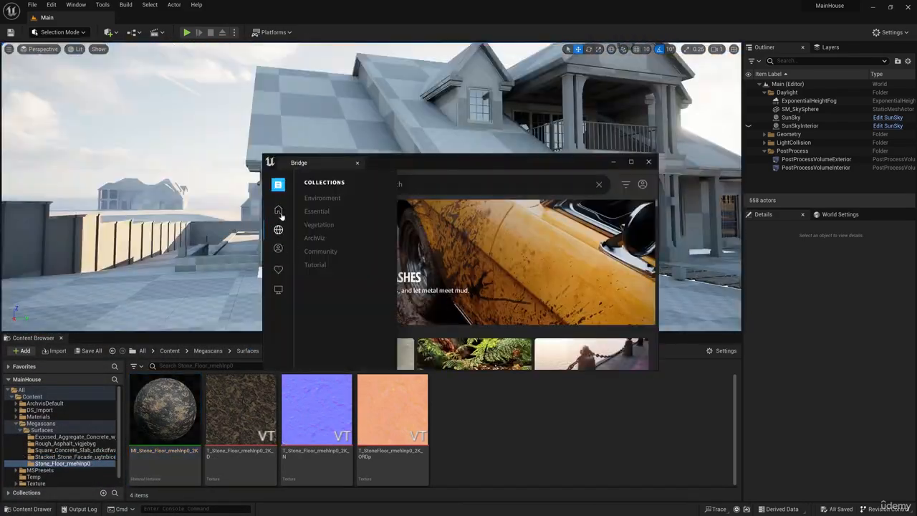
left_click(279, 211)
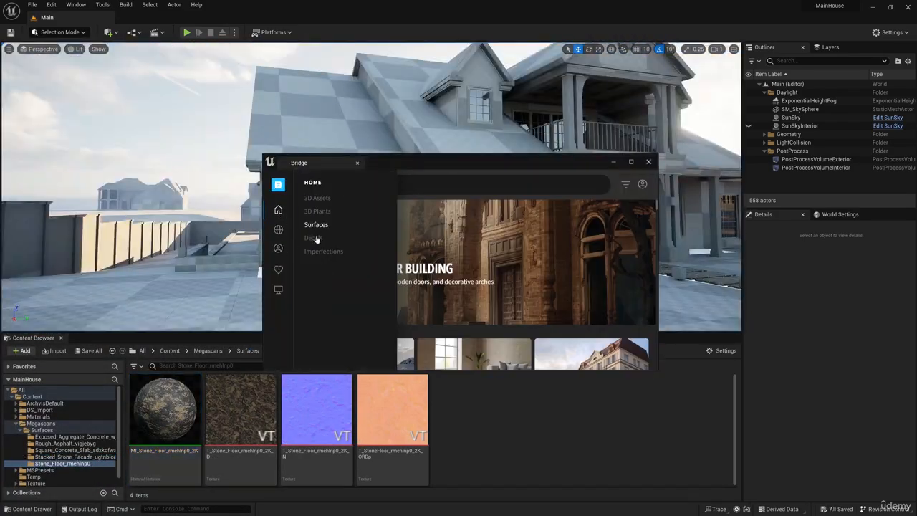
left_click(316, 225)
scroll(488, 378, "down", 5)
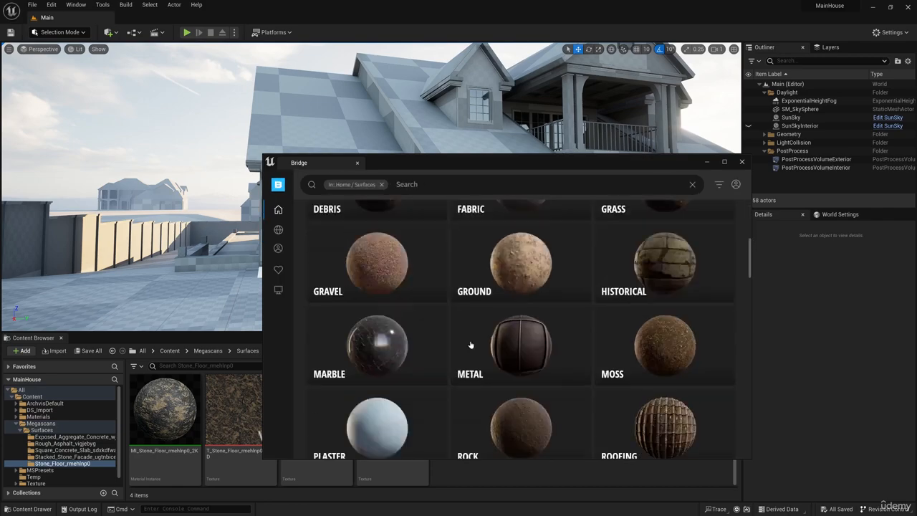
scroll(488, 352, "up", 8)
scroll(487, 369, "down", 2)
mouse_move(279, 227)
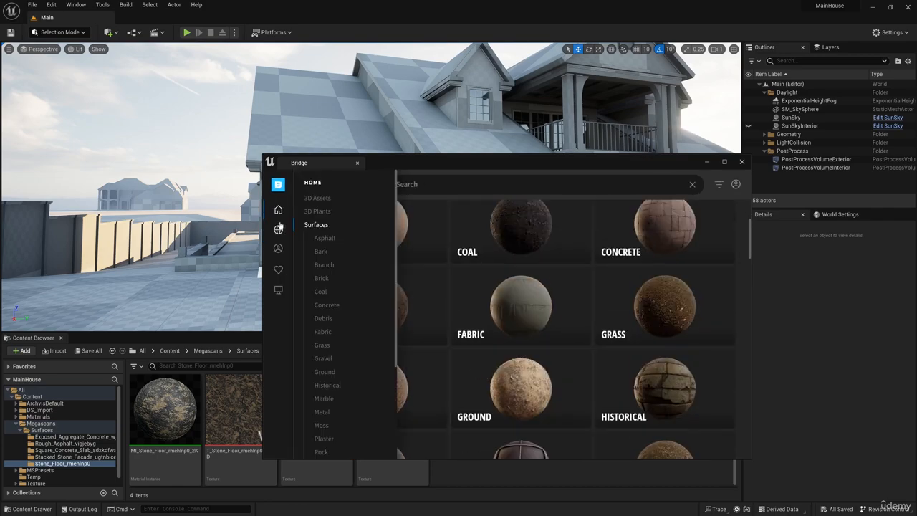
left_click(323, 386)
Step: Find the Stacked Stone Facade surface among the Stone surfaces, add it at Medium Quality and close Bridge
scroll(522, 369, "down", 10)
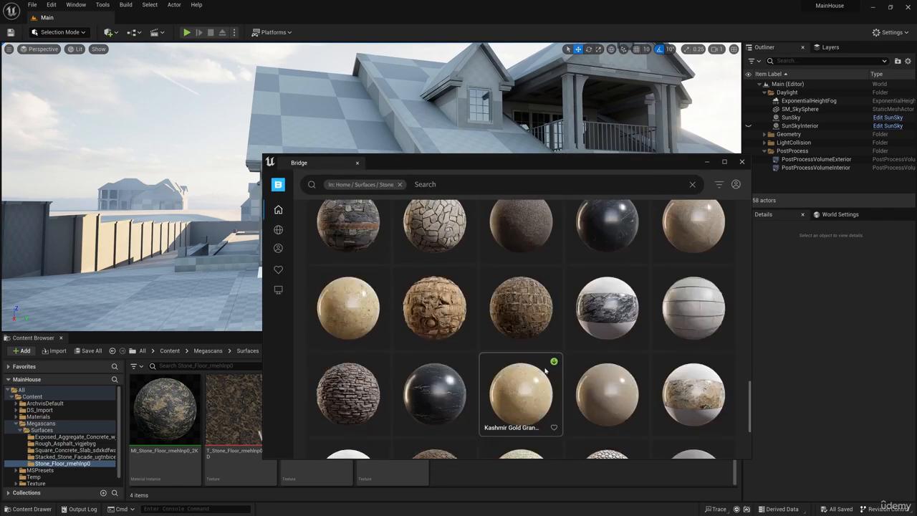
scroll(545, 372, "down", 12)
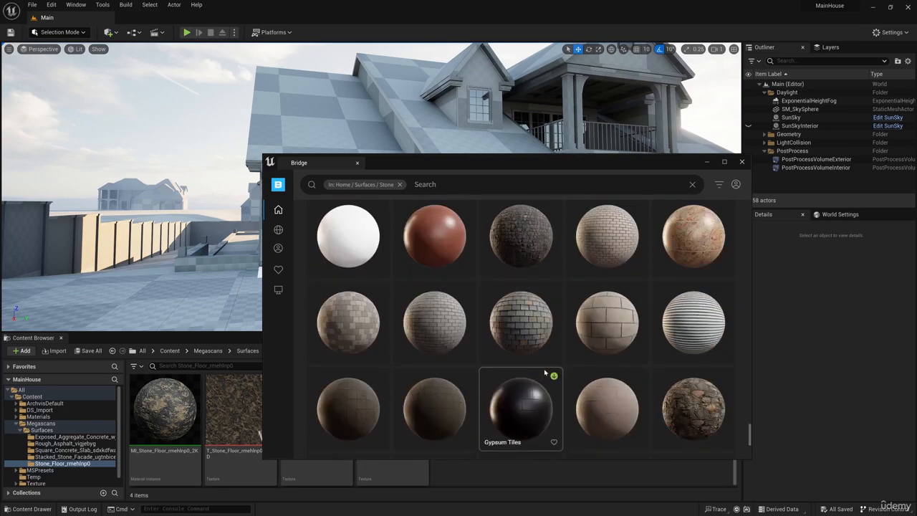
scroll(541, 370, "down", 8)
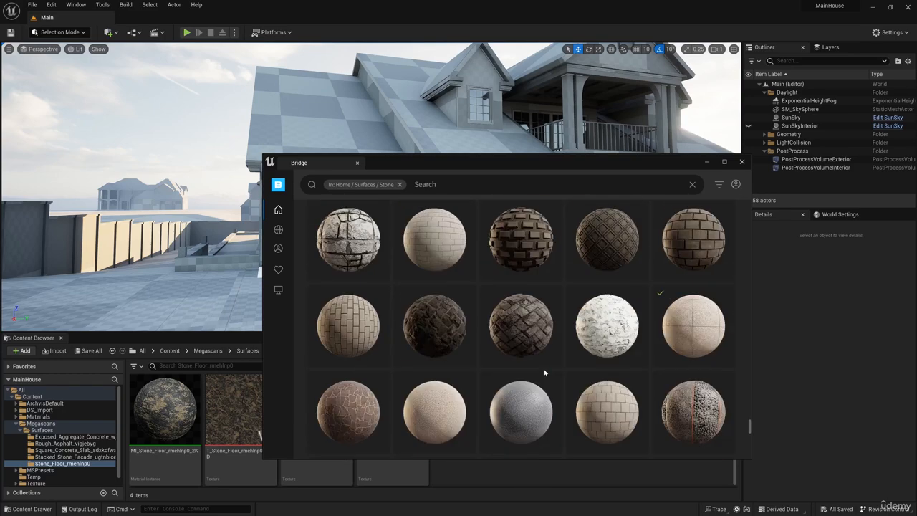
left_click(353, 327)
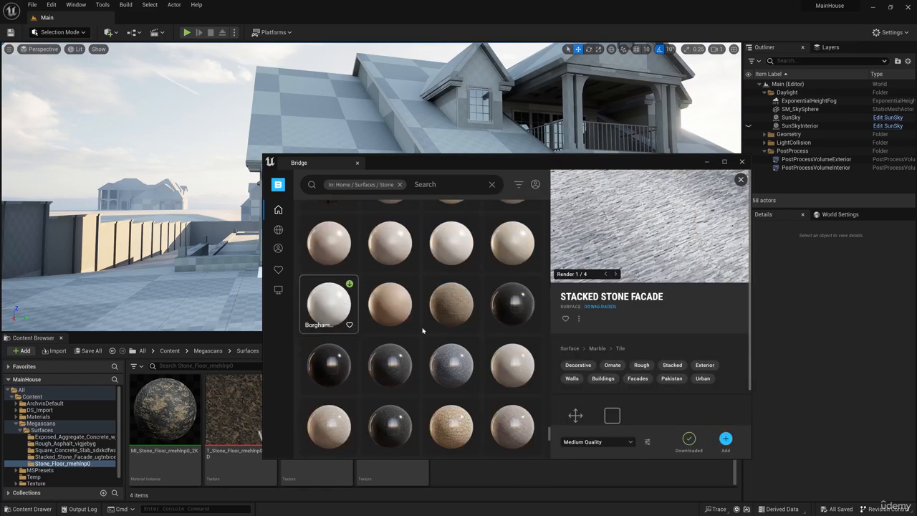
left_click(731, 442)
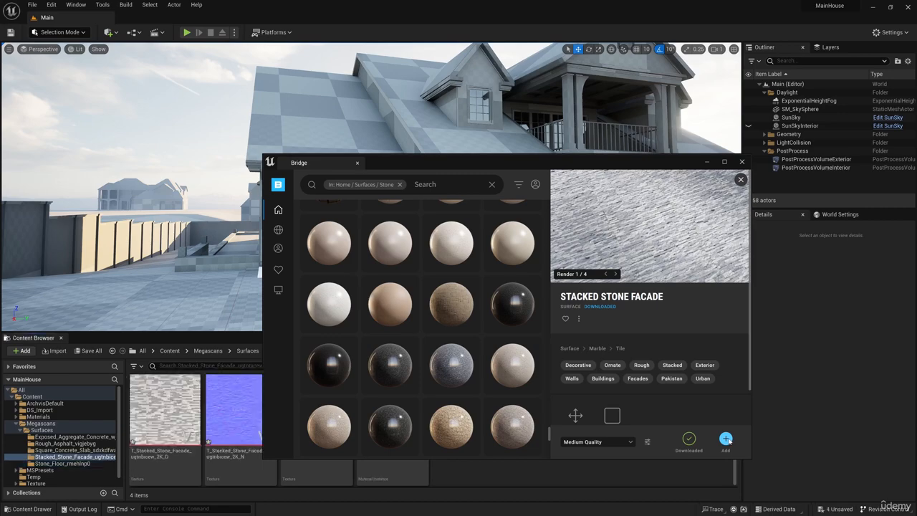
left_click(741, 162)
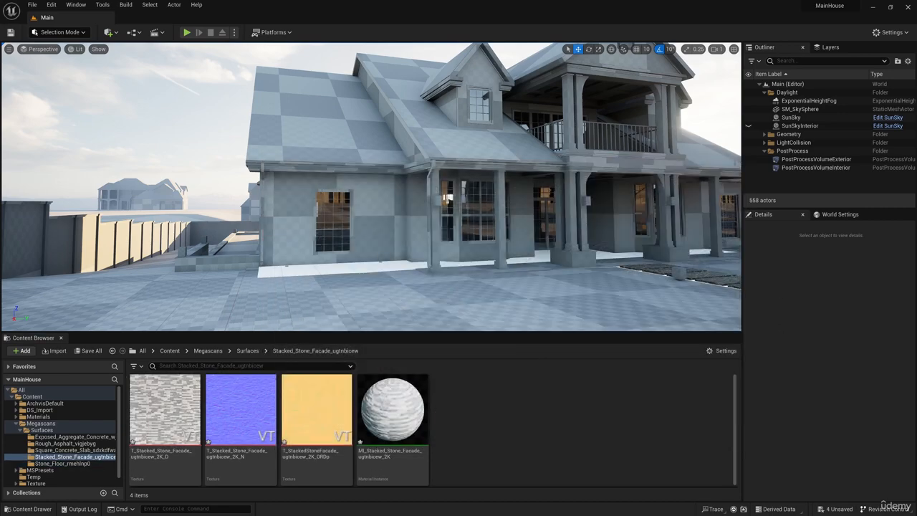
Step: Apply the MI_Stacked_Stone_Facade_ugtnbicew_2K material to the exterior house walls and check it up close around the windows
left_click_drag(393, 410, 464, 253)
left_click_drag(406, 210, 405, 210)
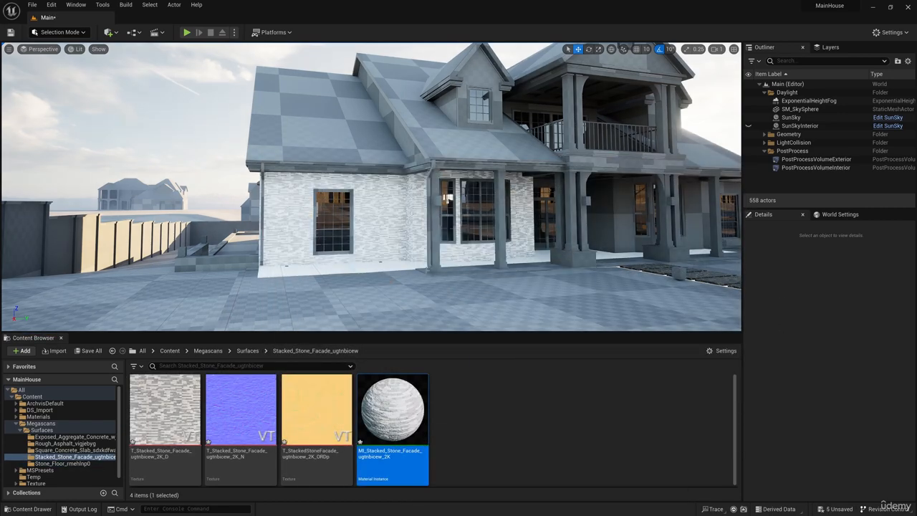
right_click_drag(489, 196, 452, 122)
left_click(426, 264)
key("f")
left_click(423, 122)
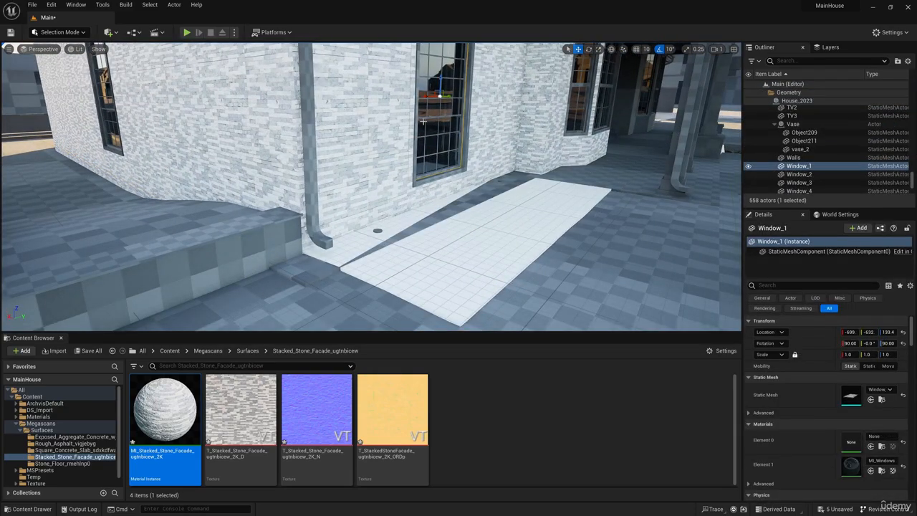
key("ctrl+z")
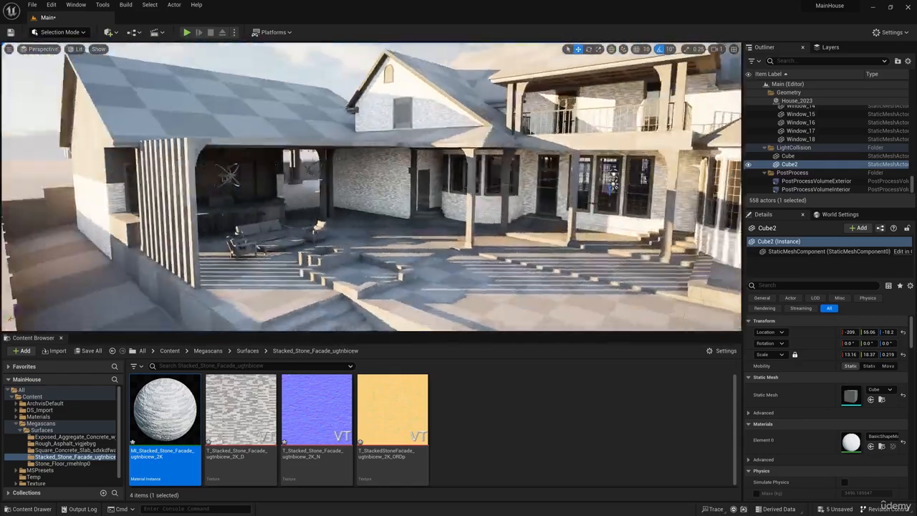
Step: Examine the stone facade from the rear patio and around to the front and garage side of the house
key("w")
right_click_drag(372, 186, 437, 165)
key("s")
key("w")
key("s")
key("s")
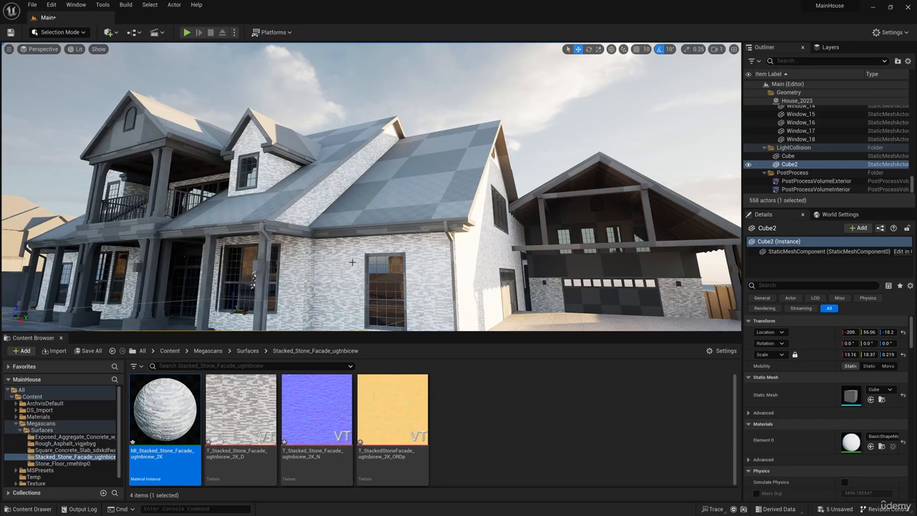
Step: Create a folder named Stone inside the Texture folder and open it
left_click(38, 416)
left_click(36, 483)
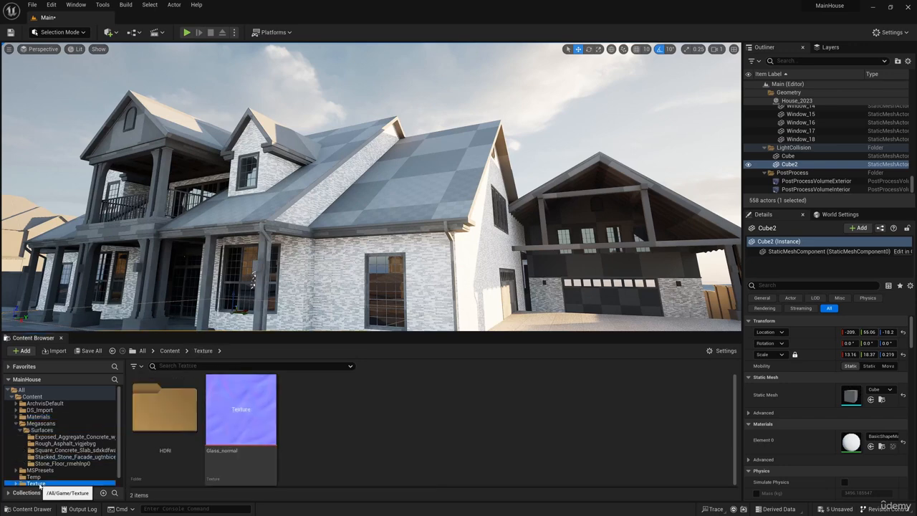
right_click(323, 434)
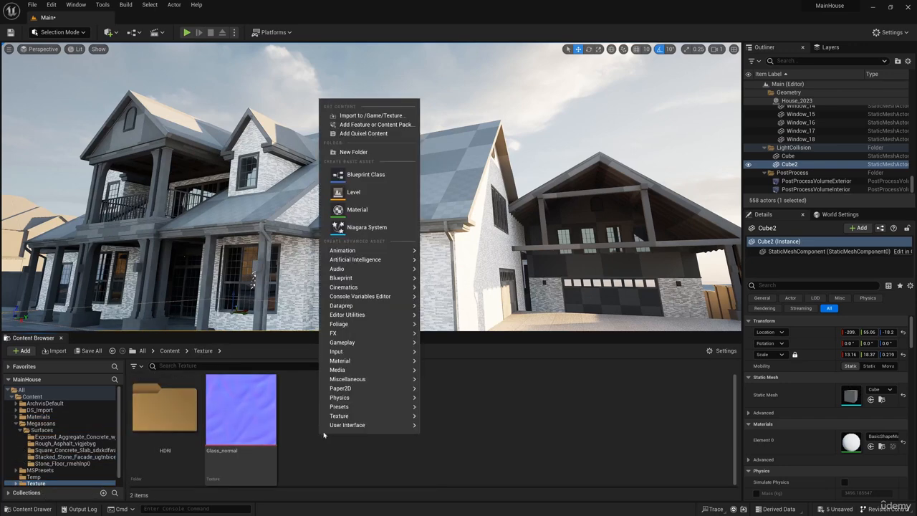
left_click(351, 152)
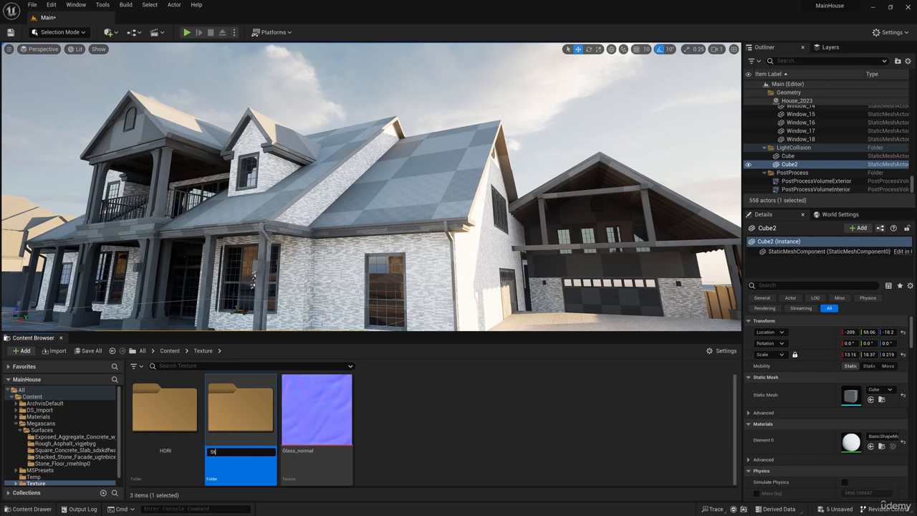
double_click(261, 406)
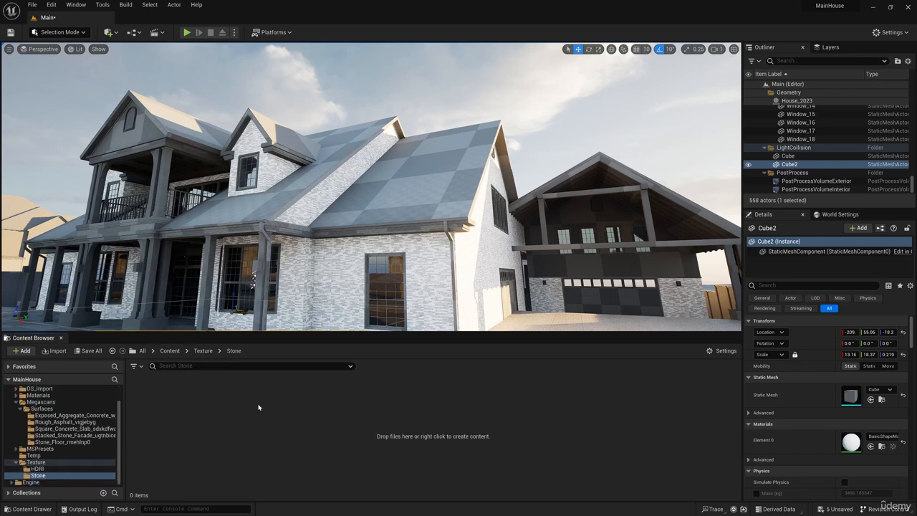
Step: Import the ExteriorStone_white texture from the ExteriorStone source folder into the Stone folder
right_click(259, 407)
left_click(308, 86)
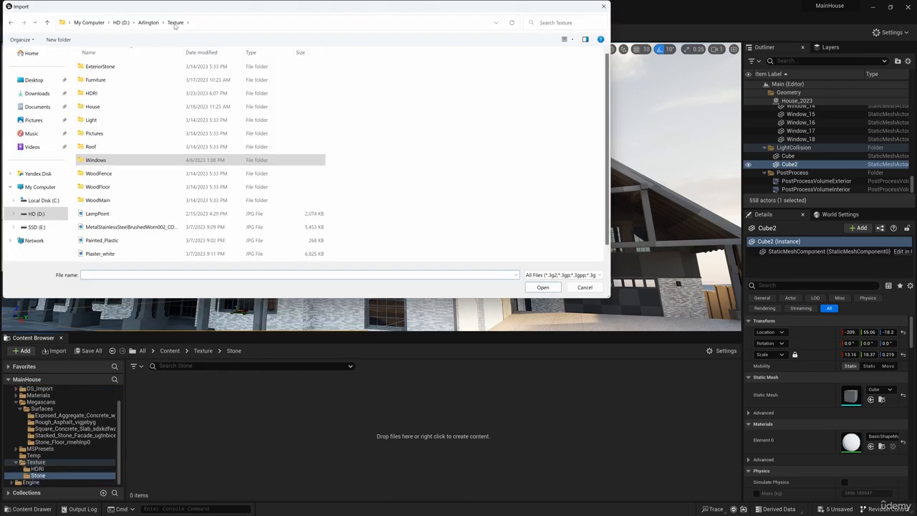
double_click(96, 67)
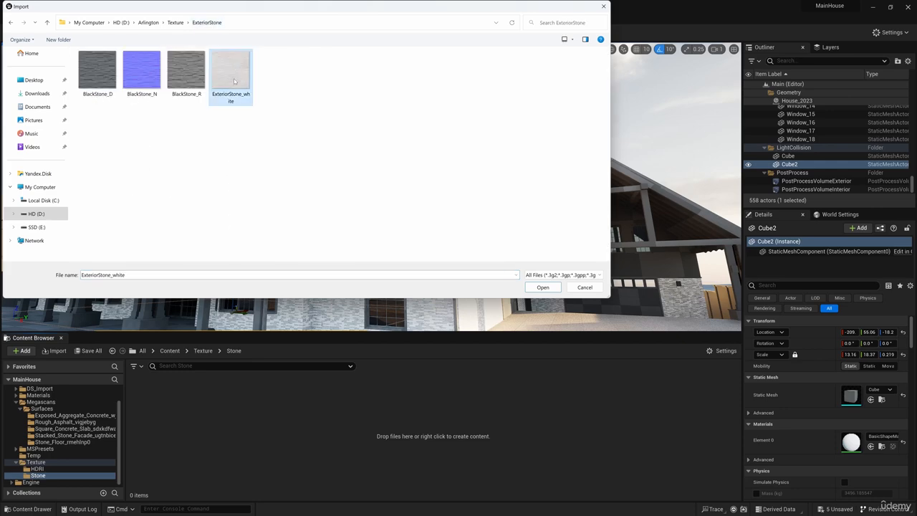
left_click(542, 287)
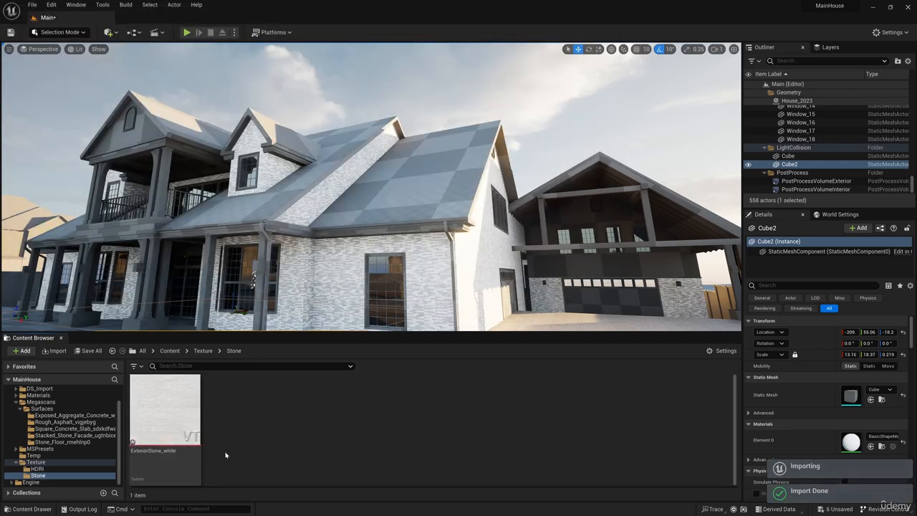
Step: Open the MI_Stacked_Stone_Facade_ugtnbicew_2K material instance and replace its Albedo texture map with ExteriorStone_white from the Stone folder
left_click(68, 435)
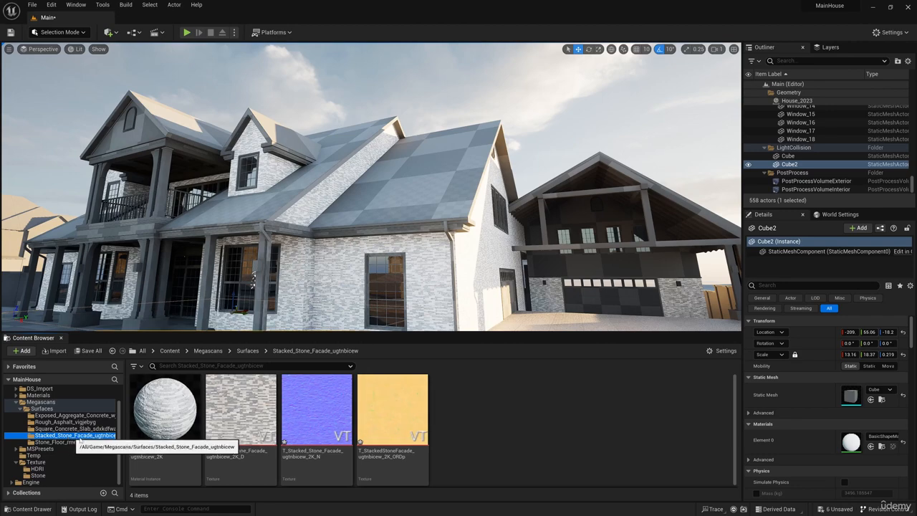
double_click(165, 410)
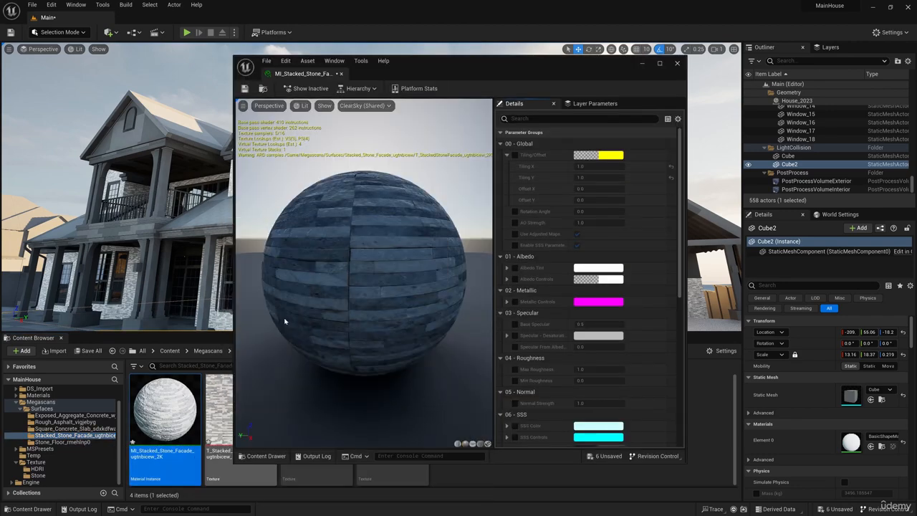
scroll(504, 230, "down", 5)
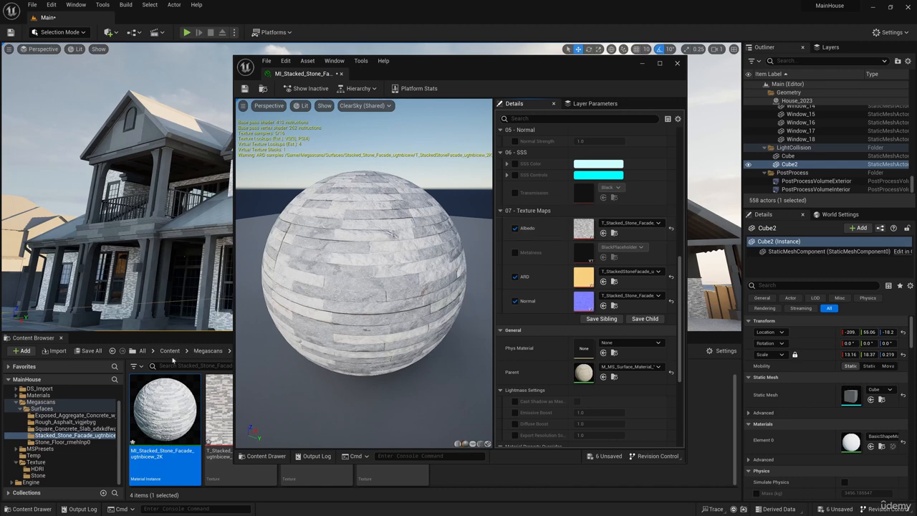
left_click(264, 456)
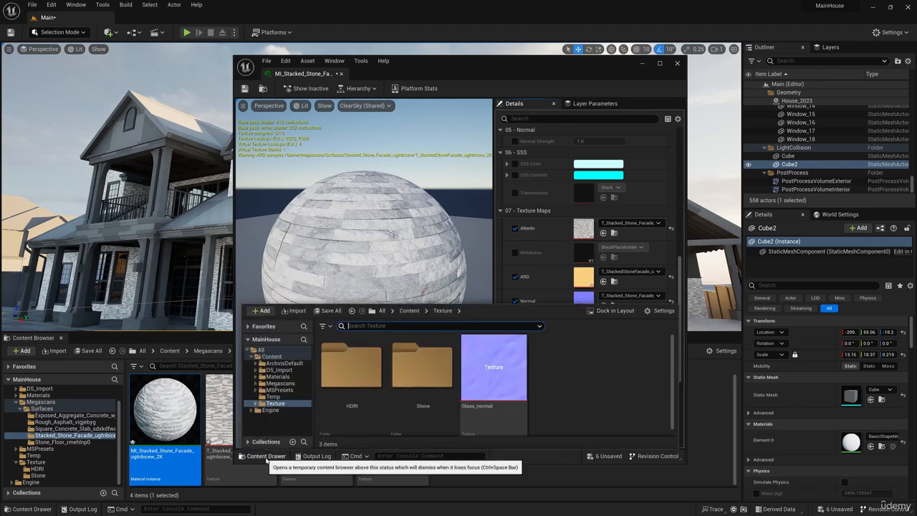
double_click(423, 379)
left_click_drag(357, 364, 582, 229)
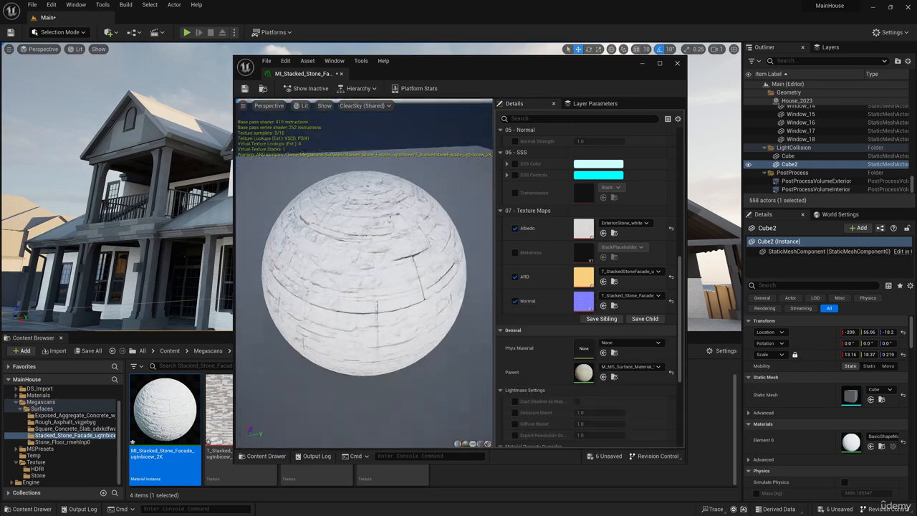
Step: Enable Tiling/Offset on the stone facade material and set Tiling X and Tiling Y to 0.7
left_click_drag(573, 72, 301, 122)
key("w")
right_click_drag(502, 201, 616, 200)
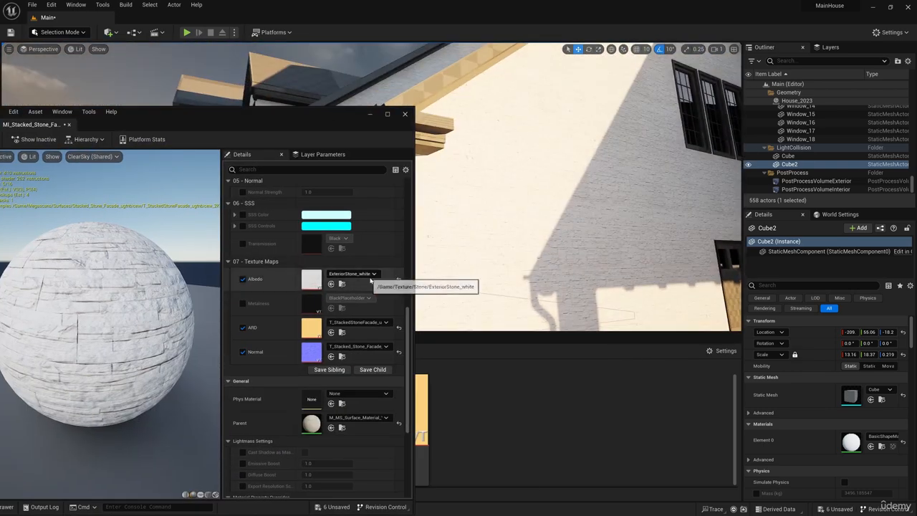
left_click_drag(408, 337, 411, 206)
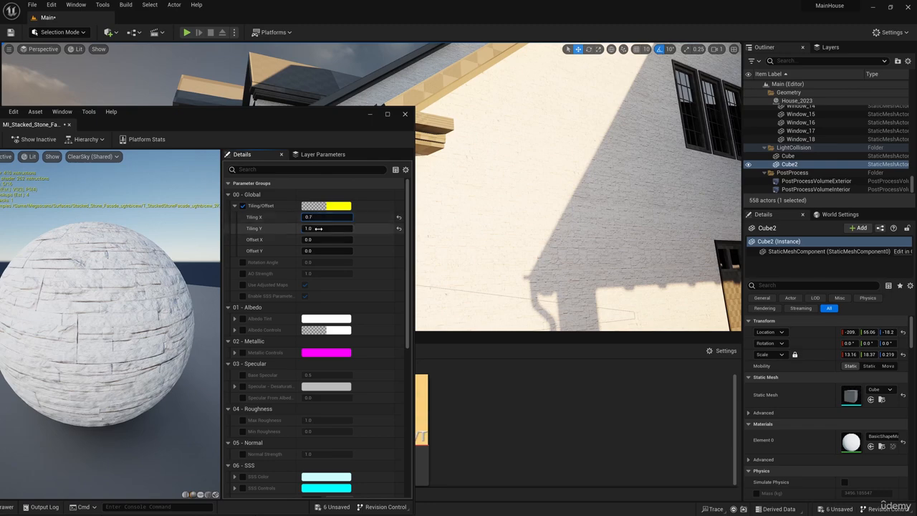
left_click(318, 228)
type("0.")
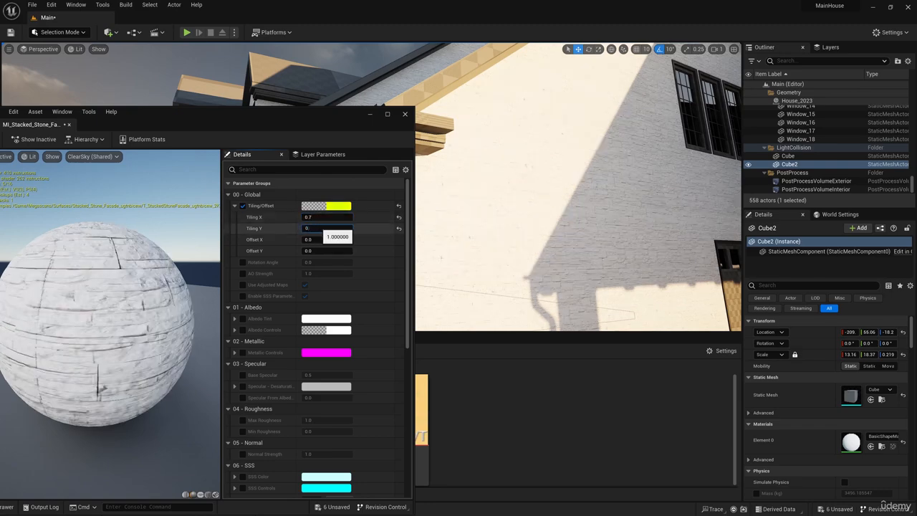
type("7")
key("Return")
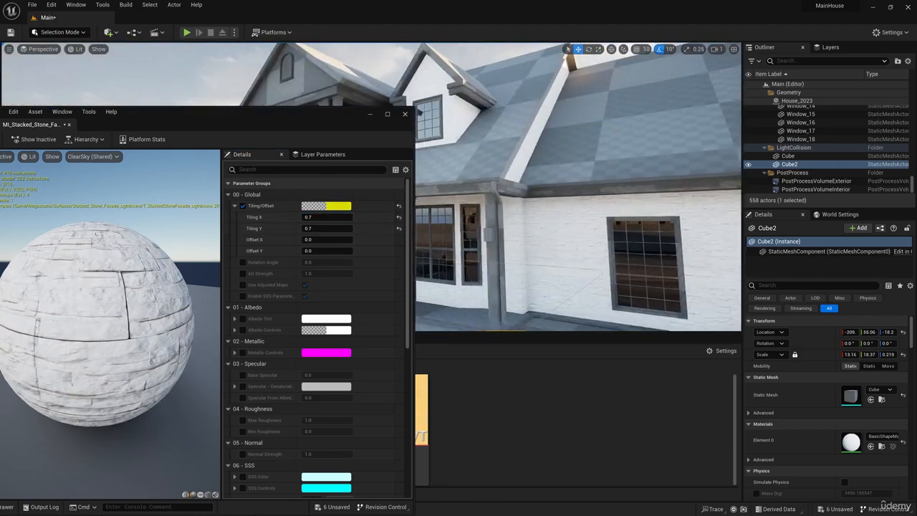
Step: Enable Albedo Controls on the stone facade material and set Brightness to 0.6
right_click_drag(574, 193, 602, 176)
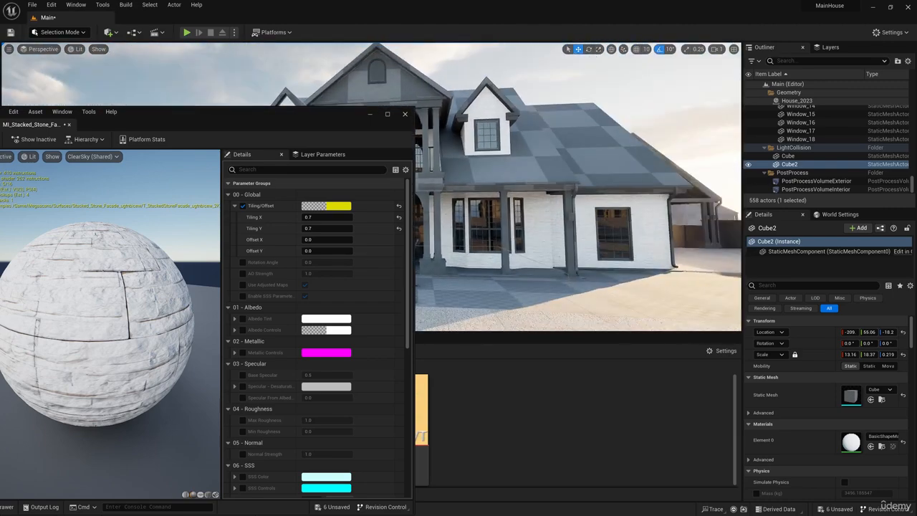
mouse_move(449, 288)
right_mouse_down()
mouse_move(488, 287)
mouse_move(449, 288)
right_mouse_up()
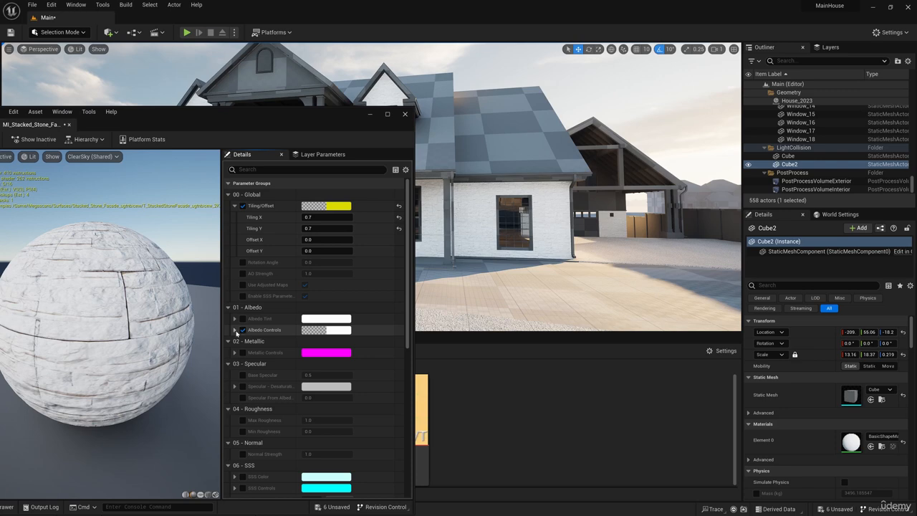
left_click(236, 330)
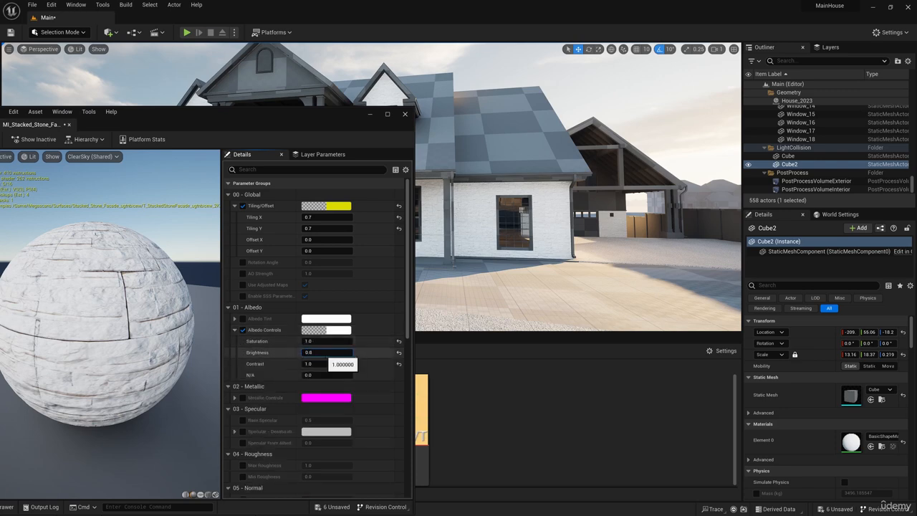
key("Return")
right_click_drag(517, 270, 590, 258)
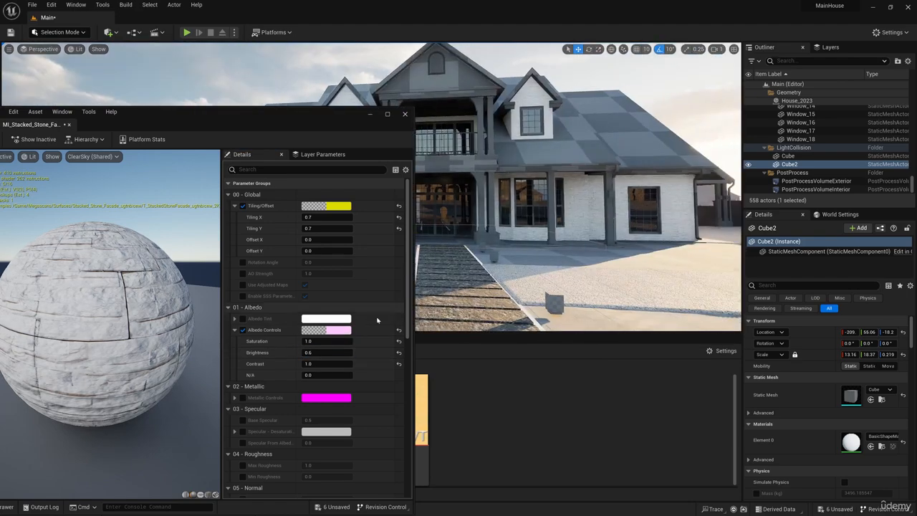
Step: Set the stone facade's Tiling X and Tiling Y to 0.6, check the walls around the house and close the material editor
right_click_drag(466, 271, 538, 274)
left_click(332, 218)
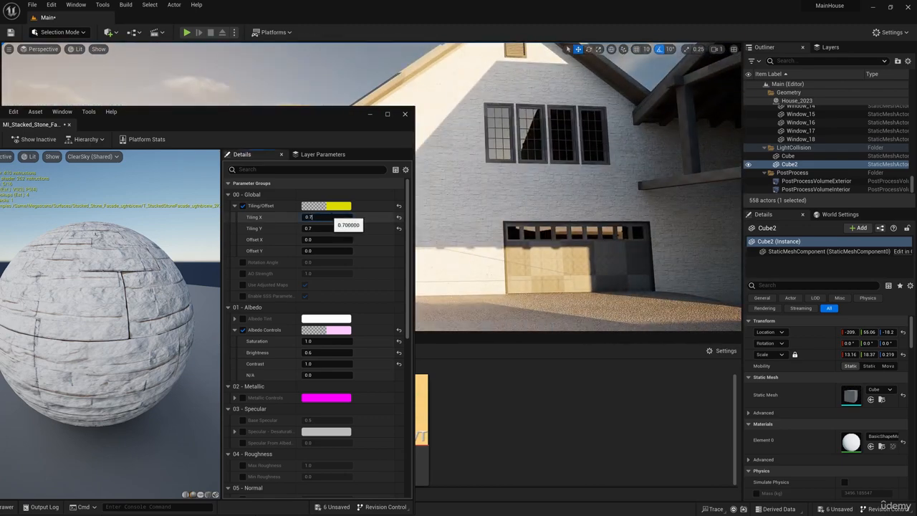
key("BackSpace")
type("6")
left_click(328, 229)
type("6")
left_click(315, 216)
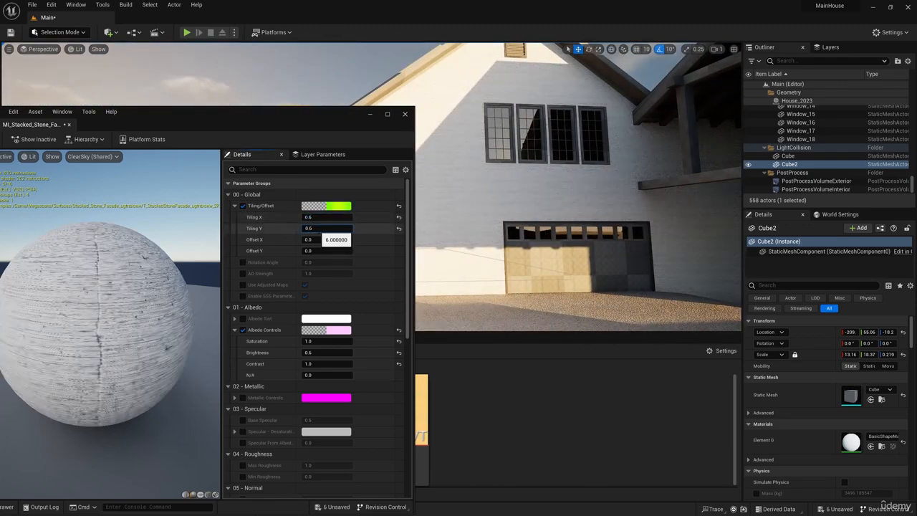
key("Return")
right_click_drag(466, 251, 511, 231)
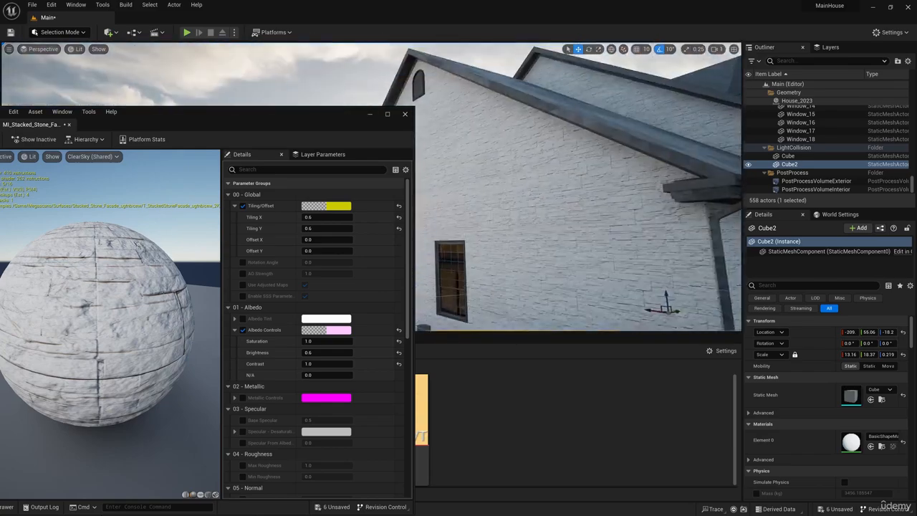
mouse_move(623, 181)
right_mouse_down()
mouse_move(649, 199)
mouse_move(622, 181)
right_mouse_up()
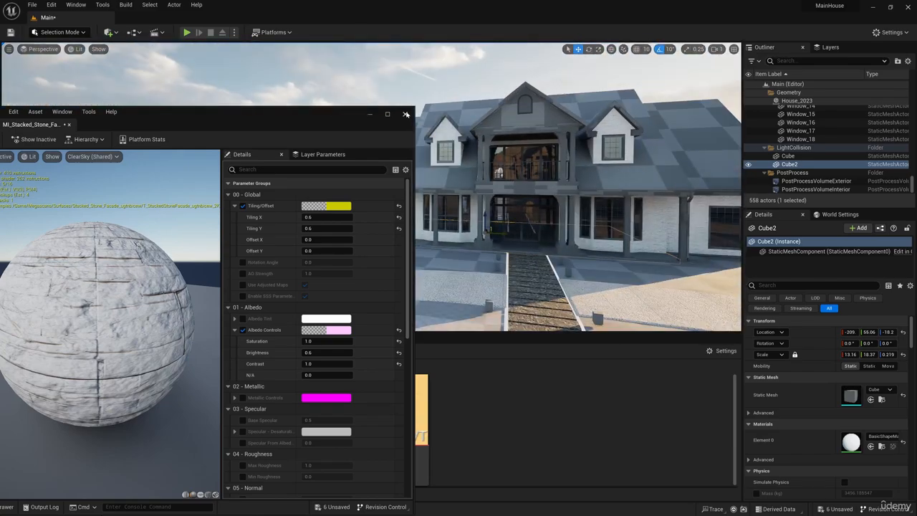
left_click(406, 114)
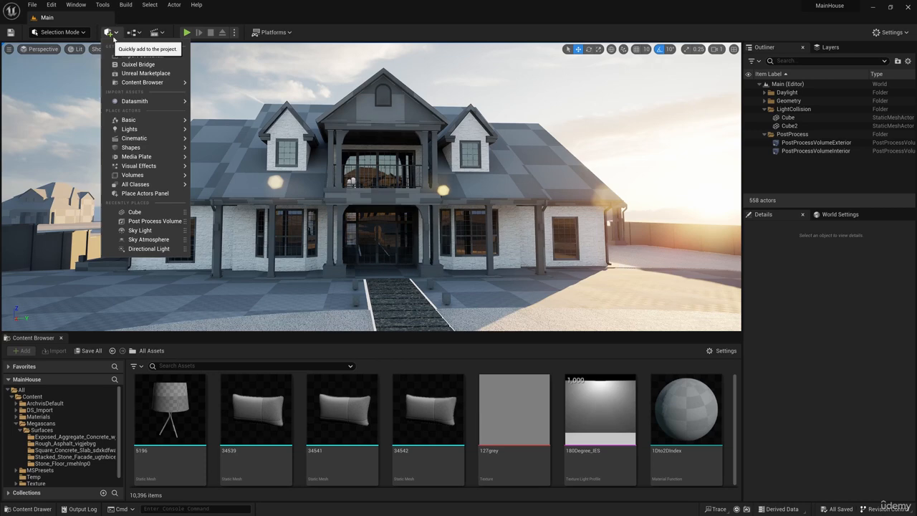
Step: Add the Painted Gun Metal surface at Medium Quality from Quixel Bridge's Surfaces / Metal / Gun category, then close Bridge
left_click(147, 43)
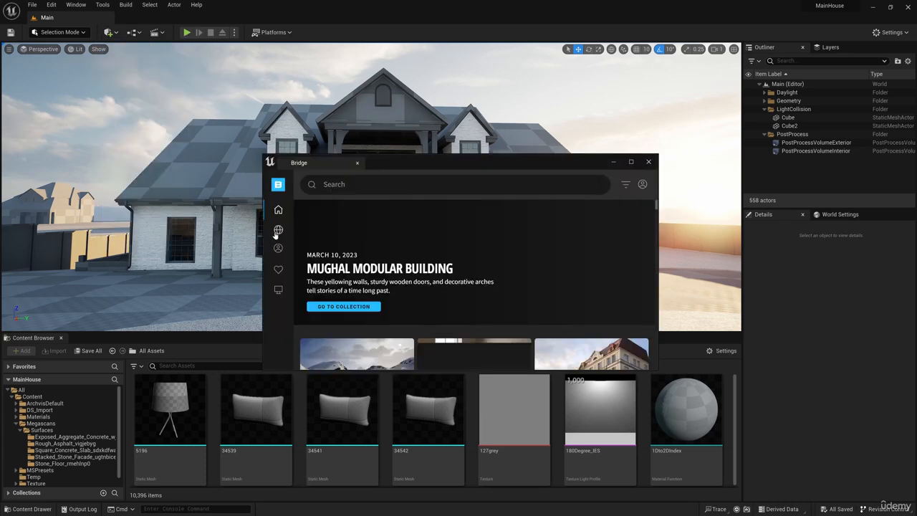
mouse_move(278, 230)
left_click(316, 225)
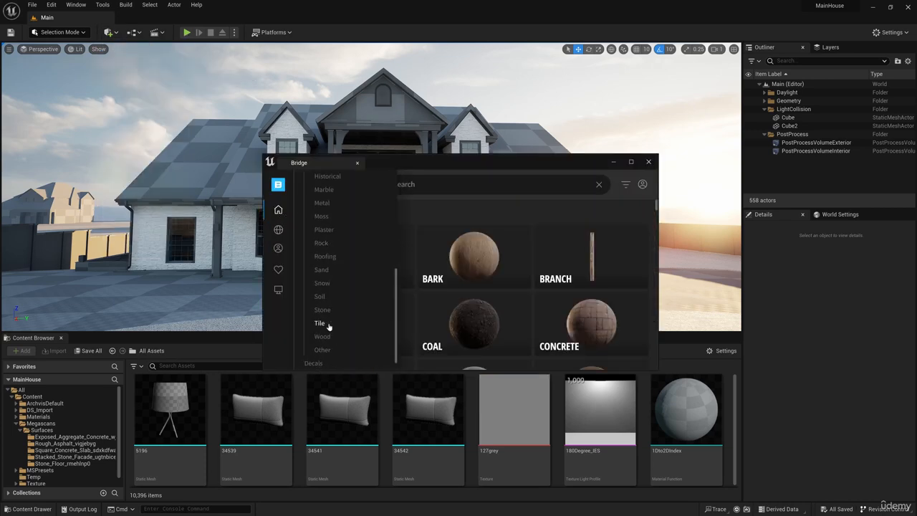
left_click(322, 245)
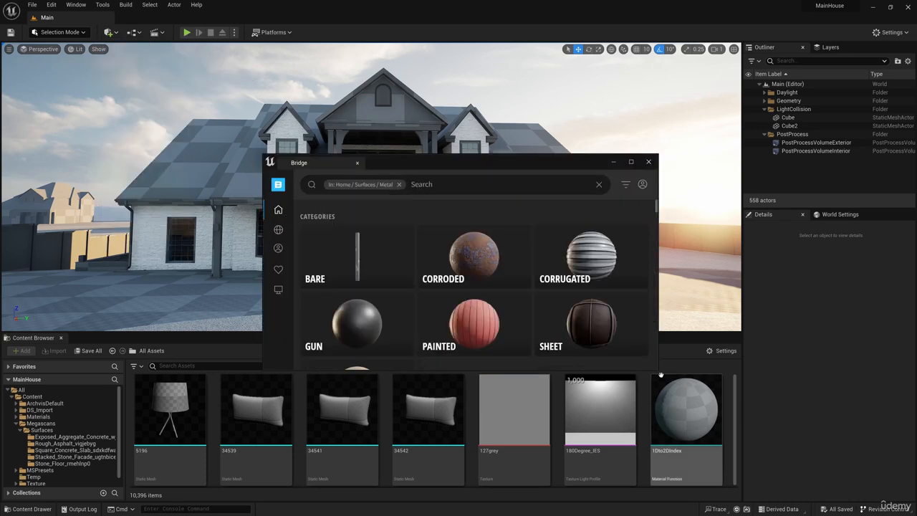
left_click_drag(658, 369, 770, 462)
left_click(380, 344)
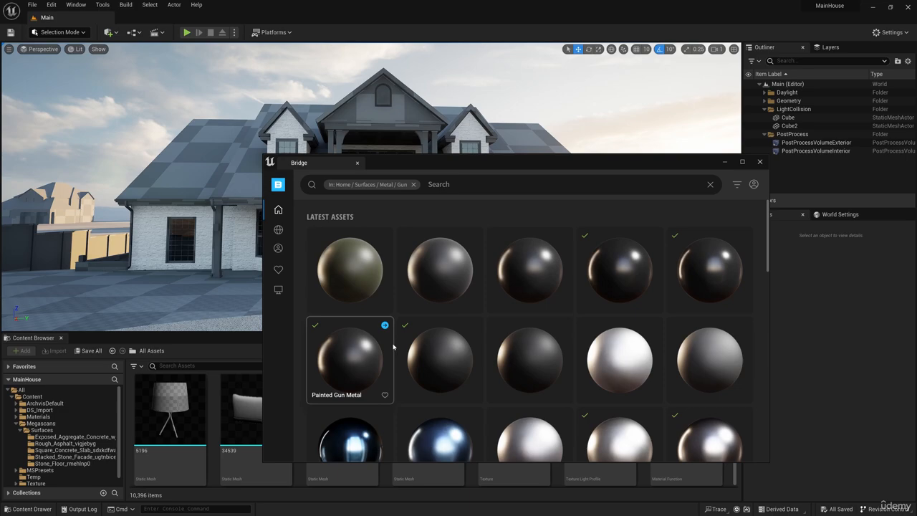
left_click(636, 259)
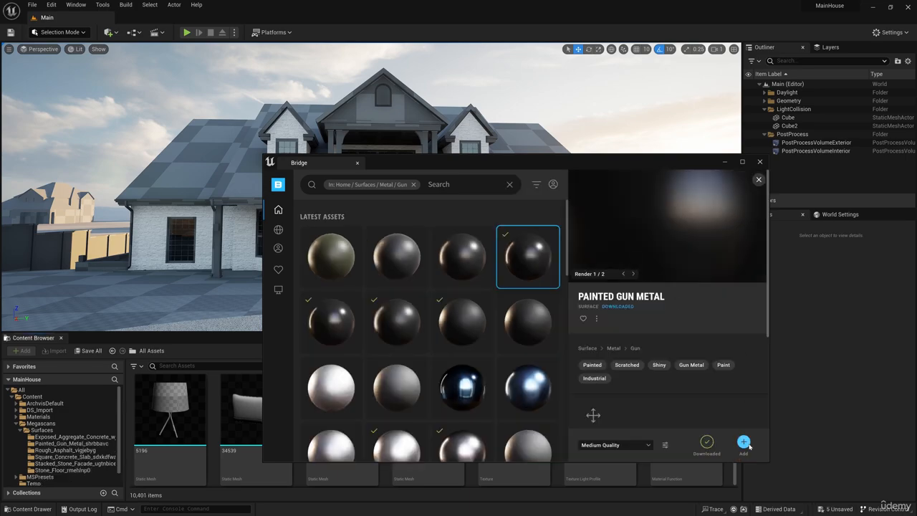
left_click(762, 163)
Step: Open the Painted_Gun_Metal_shrbbavc folder and apply MI_Painted_Gun_Metal_shrbbavc_2K to the roof gutters and the corner downspout
left_click(62, 444)
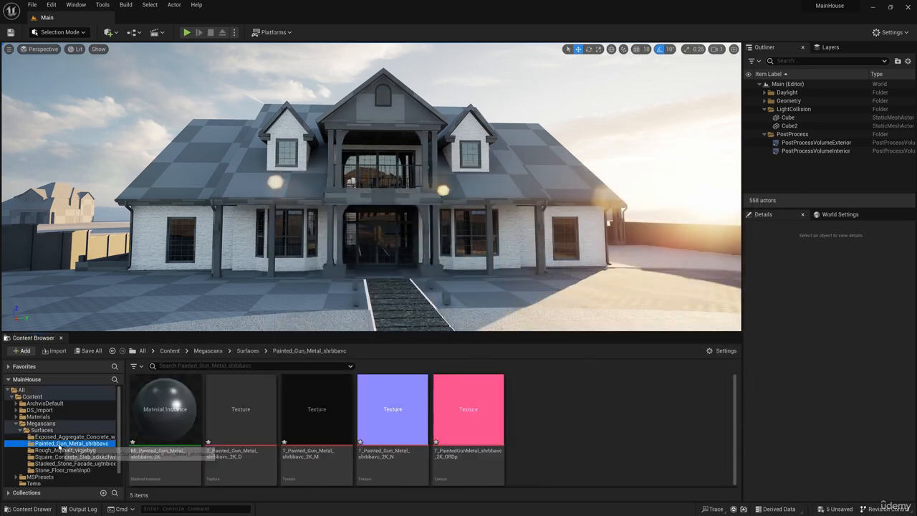
right_click_drag(380, 265, 487, 251)
left_click_drag(165, 415, 315, 147)
right_click_drag(316, 147, 322, 93)
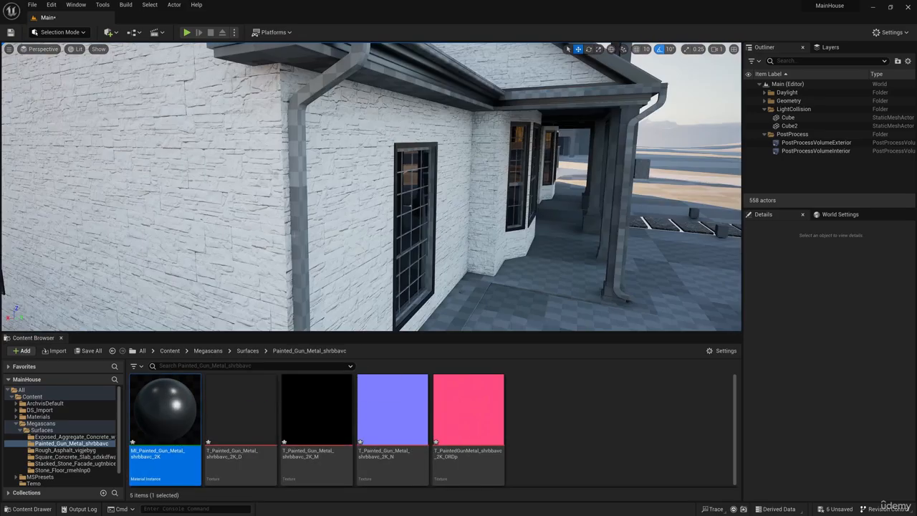
left_click_drag(165, 416, 301, 199)
right_click_drag(301, 198, 315, 192)
Step: Apply the MI_Painted_Gun_Metal_shrbbavc_2K material to the front roof-edge trim and the front balcony metalwork
left_click_drag(165, 415, 285, 157)
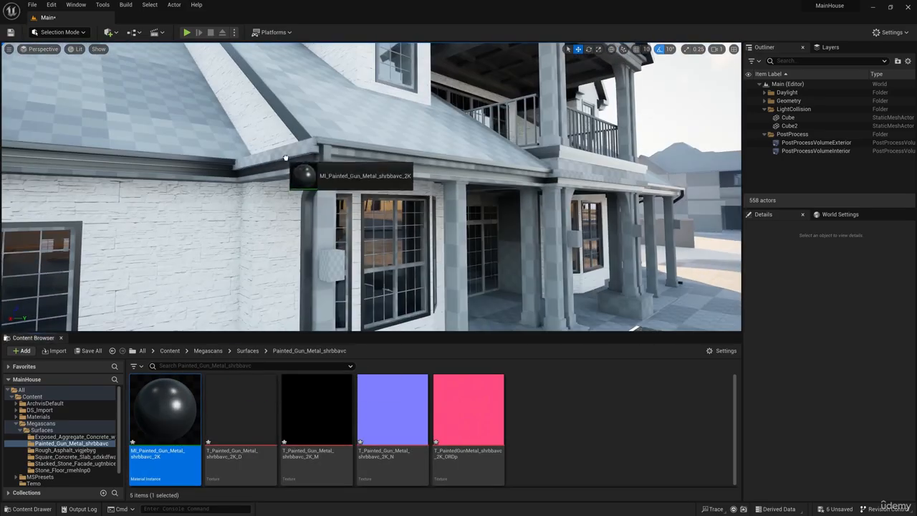
right_click_drag(285, 156, 248, 140)
left_click_drag(165, 416, 275, 280)
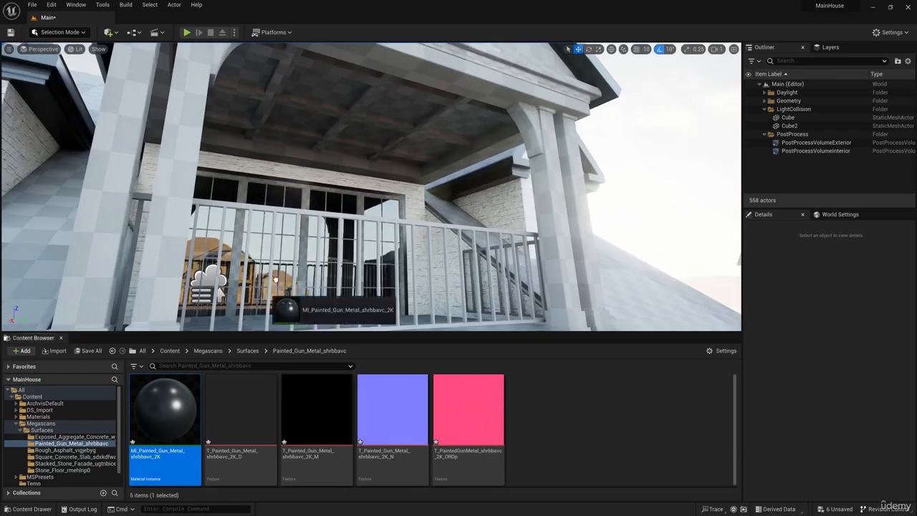
right_click_drag(262, 209, 286, 147)
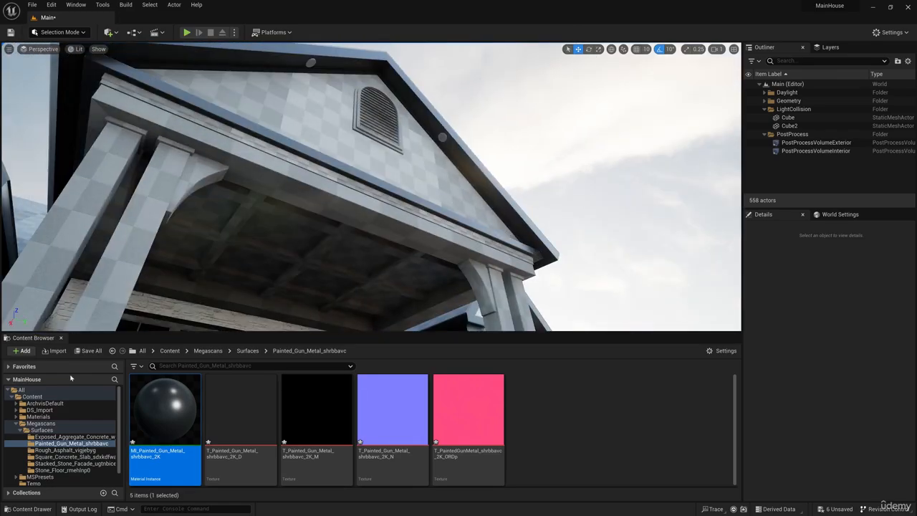
Step: Apply the painted gun metal material to the rear balcony railing and check the metal trim around the porch
right_click_drag(185, 115, 70, 207)
left_click_drag(349, 185, 297, 179)
right_click_drag(297, 179, 197, 207)
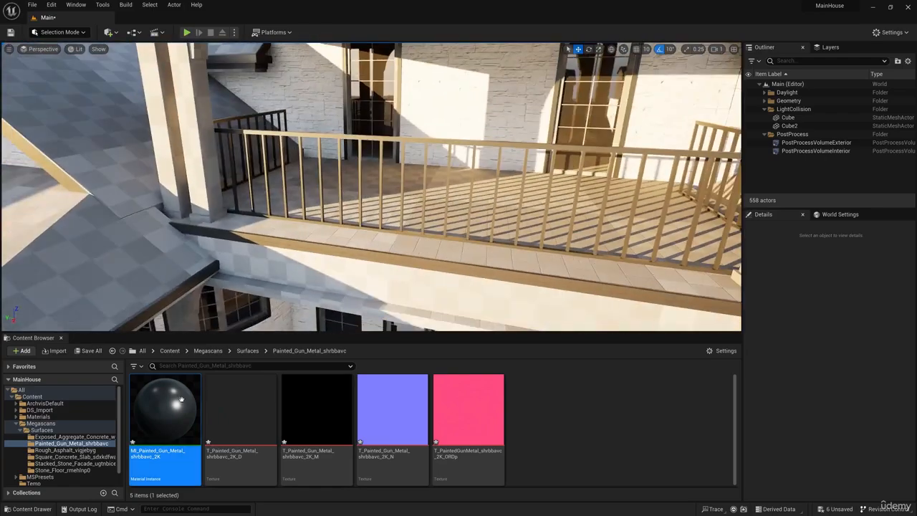
right_click_drag(357, 144, 430, 136)
right_click_drag(394, 222, 344, 226)
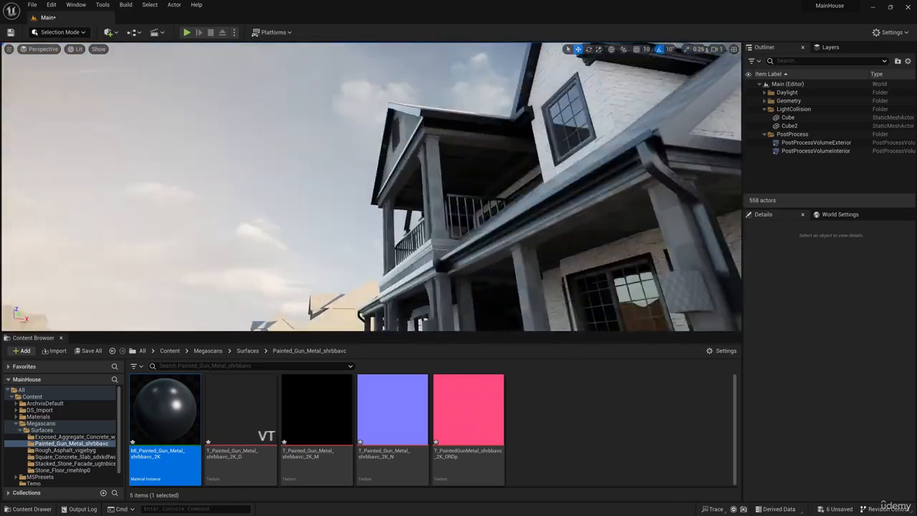
right_click_drag(373, 186, 372, 244)
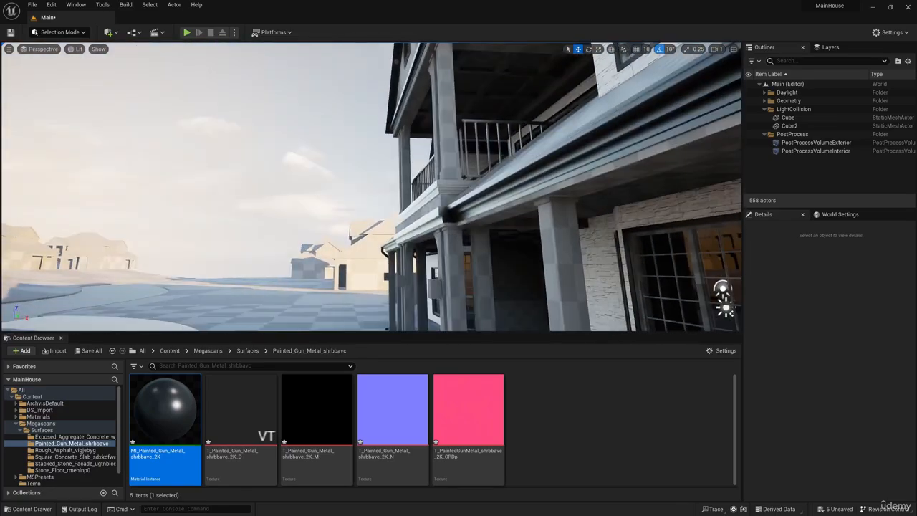
Step: Open the MI_Painted_Gun_Metal_shrbbavc_2K material instance, enable Base Specular and set it to 0.3
double_click(165, 405)
left_click_drag(555, 58, 412, 71)
right_click_drag(495, 143, 438, 143)
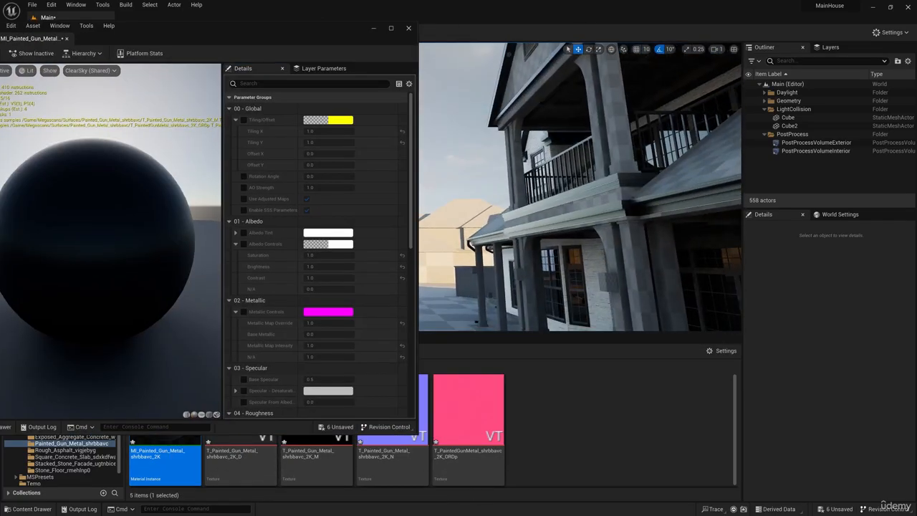
scroll(248, 315, "down", 3)
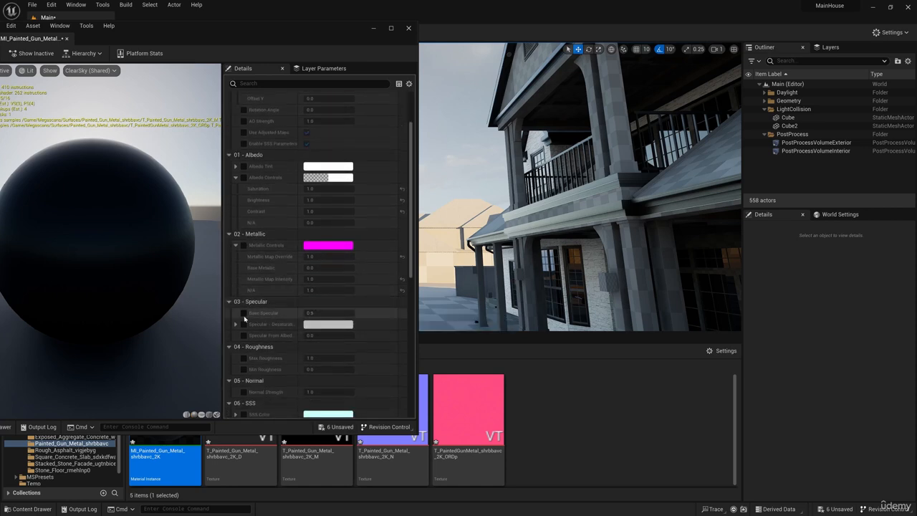
left_click(243, 314)
left_click(319, 313)
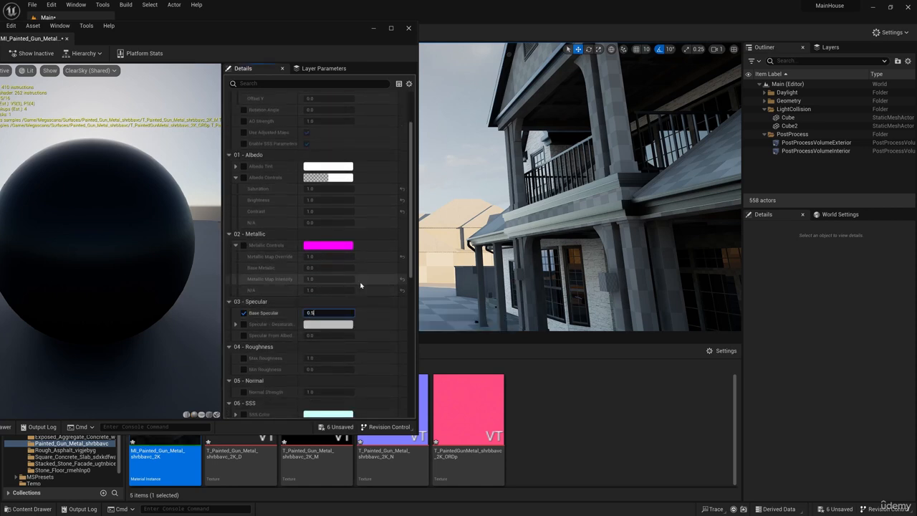
key("Return")
mouse_move(495, 229)
right_mouse_down()
mouse_move(544, 233)
mouse_move(566, 165)
mouse_move(508, 193)
mouse_move(481, 222)
right_mouse_up()
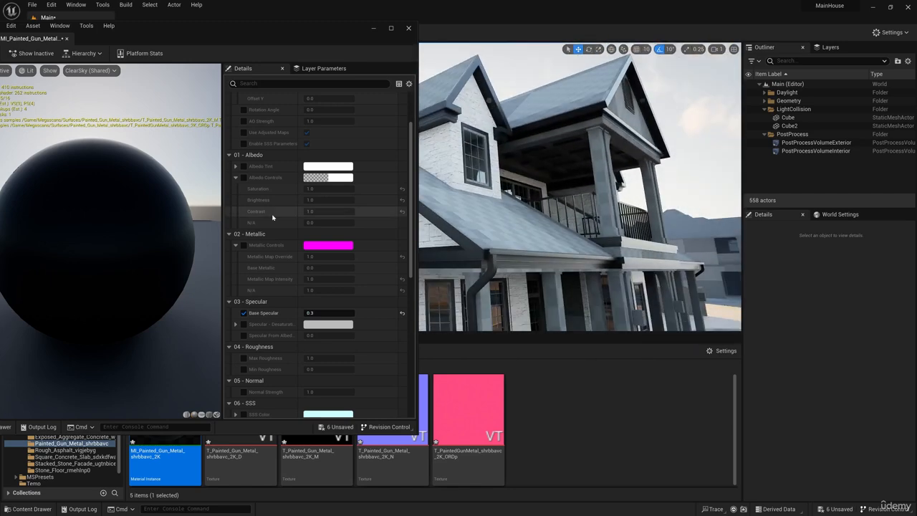
Step: Enable Albedo Controls in the painted gun metal material instance, set Brightness to 0.5, and close its editor
scroll(273, 217, "up", 2)
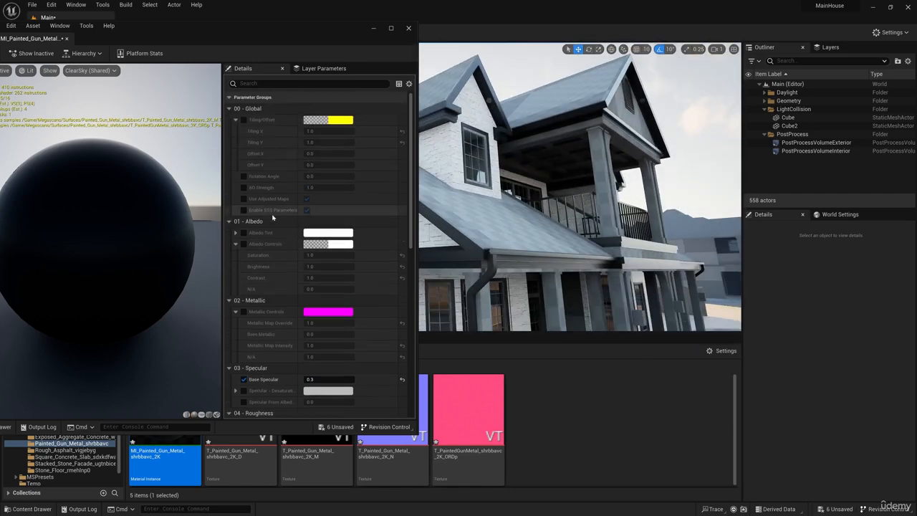
left_click(243, 244)
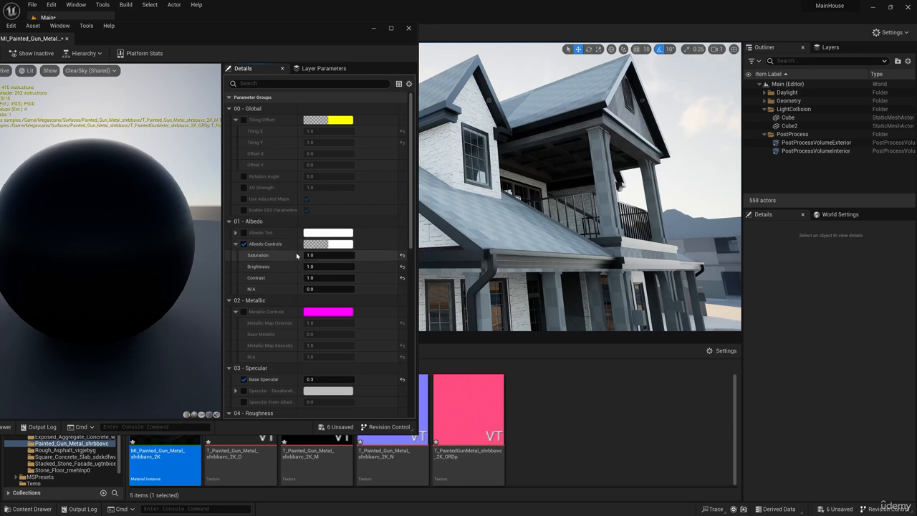
left_click(319, 267)
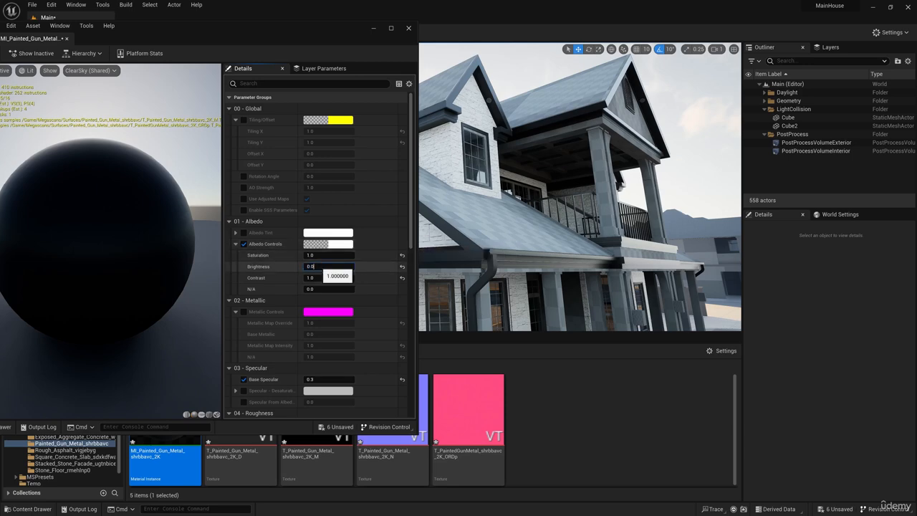
type("0.5")
key("Return")
mouse_move(520, 243)
right_mouse_down()
mouse_move(541, 294)
mouse_move(520, 275)
mouse_move(517, 233)
mouse_move(556, 215)
mouse_move(538, 247)
mouse_move(527, 247)
right_mouse_up()
left_click(409, 28)
Step: Open Quixel Bridge and browse to the Gun category under Metal surfaces, enlarging the library window
right_click_drag(387, 165, 395, 168)
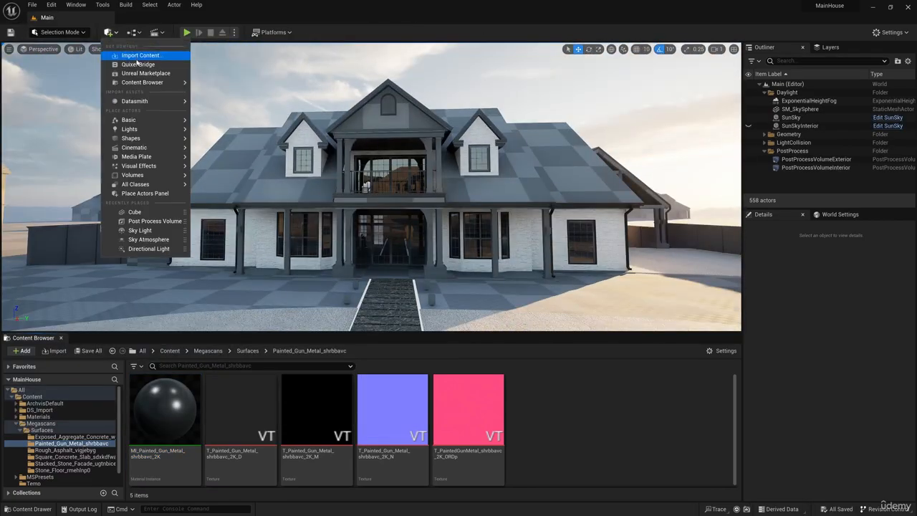
left_click(137, 53)
mouse_move(281, 213)
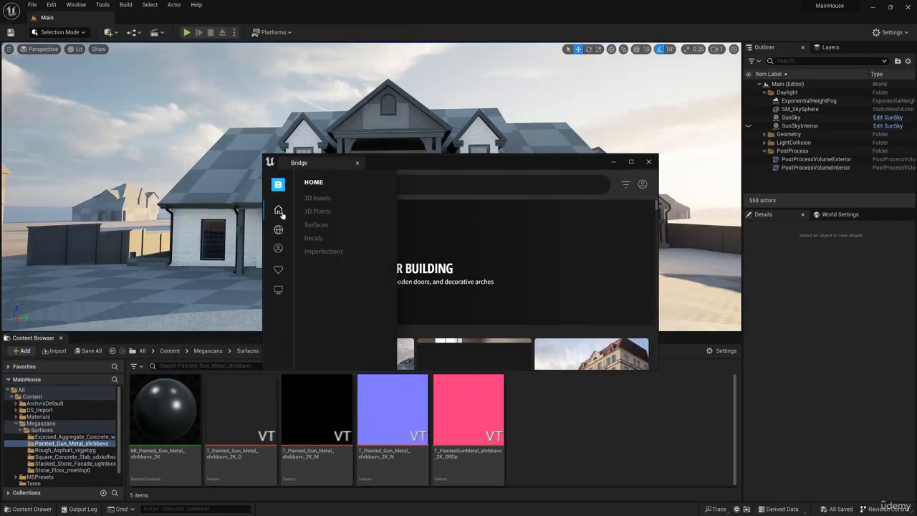
left_click(330, 225)
scroll(326, 301, "down", 3)
scroll(322, 297, "up", 2)
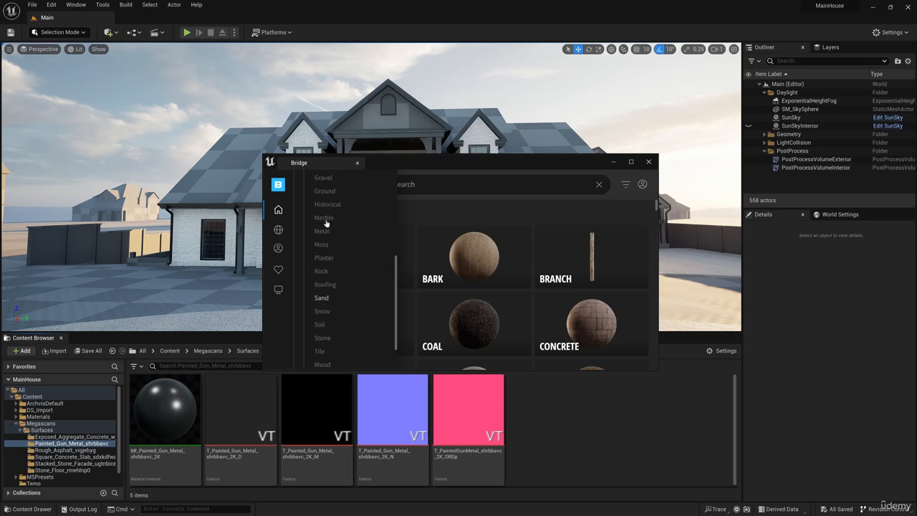
left_click(322, 225)
left_click(357, 322)
left_click_drag(658, 369, 716, 427)
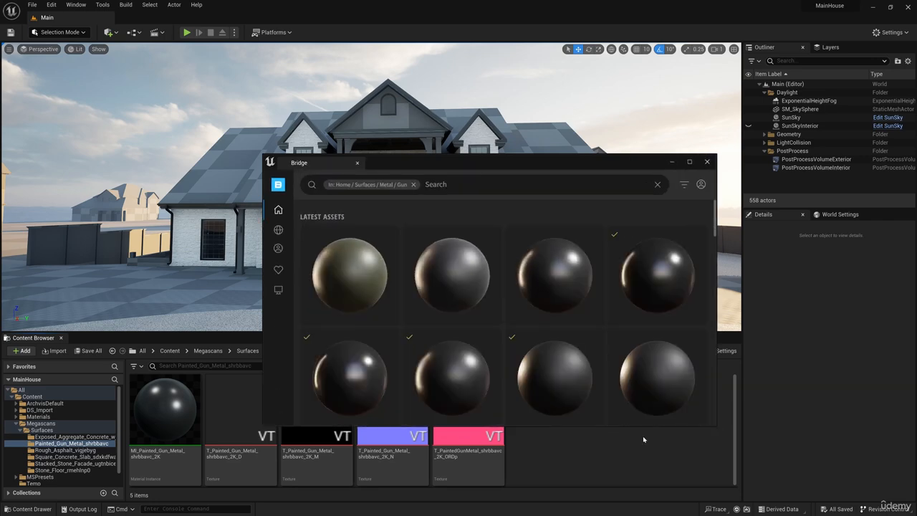
Step: Add the Hard-Anodized Aluminum surface to the project at Medium Quality and close Bridge
left_click(571, 373)
left_click(691, 406)
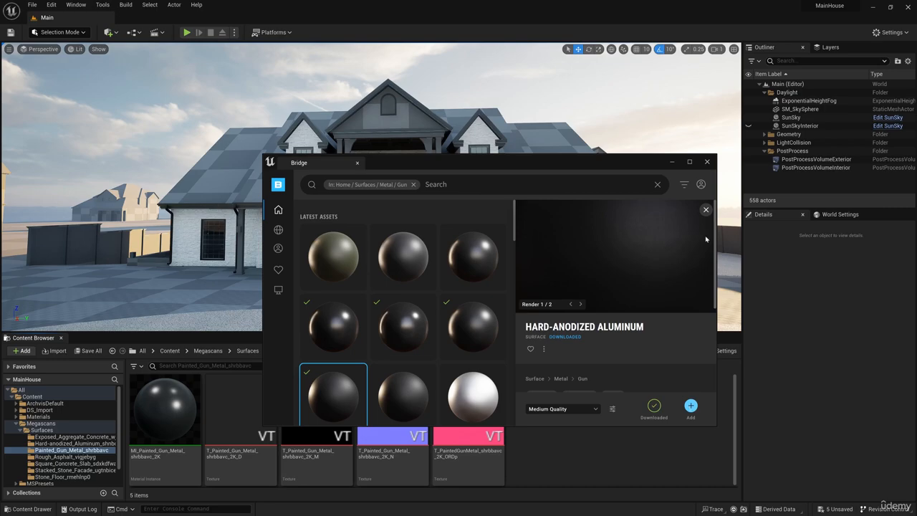
left_click(708, 162)
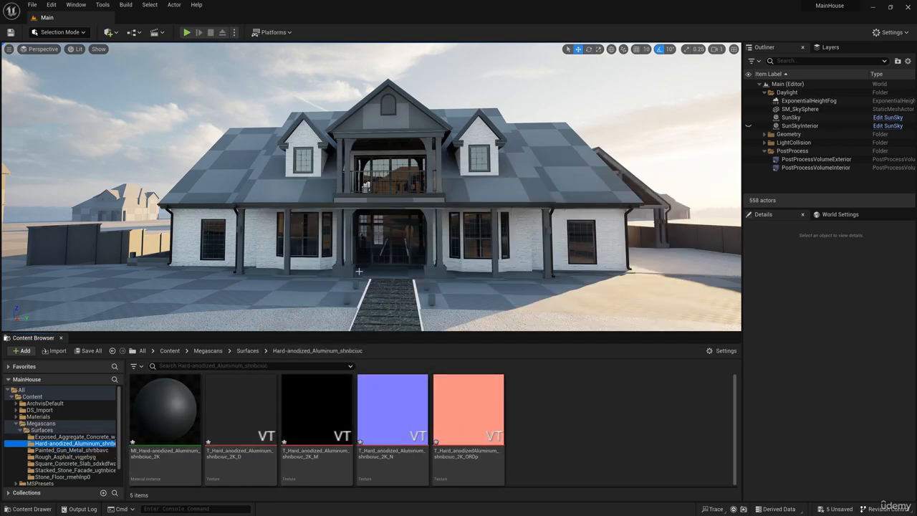
Step: Apply MI_Hard-anodized_Aluminum_shnbciuc_2K to the light window frames and muntins of the first front bay window
key("w")
right_click_drag(359, 272, 394, 294)
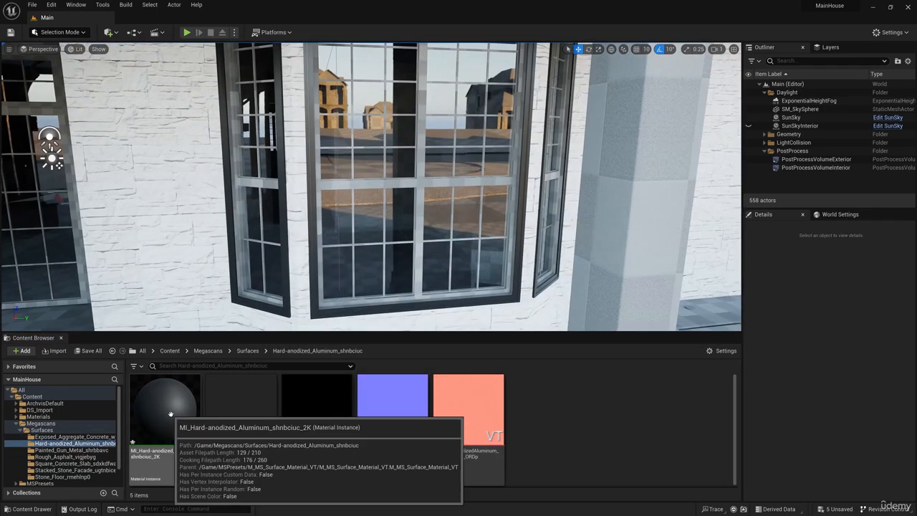
left_click_drag(170, 414, 347, 183)
right_click_drag(347, 184, 387, 193)
key("w")
left_click_drag(179, 399, 393, 237)
mouse_move(393, 238)
right_mouse_down()
mouse_move(430, 248)
mouse_move(387, 249)
mouse_move(396, 200)
mouse_move(383, 247)
right_mouse_up()
left_click_drag(184, 403, 350, 280)
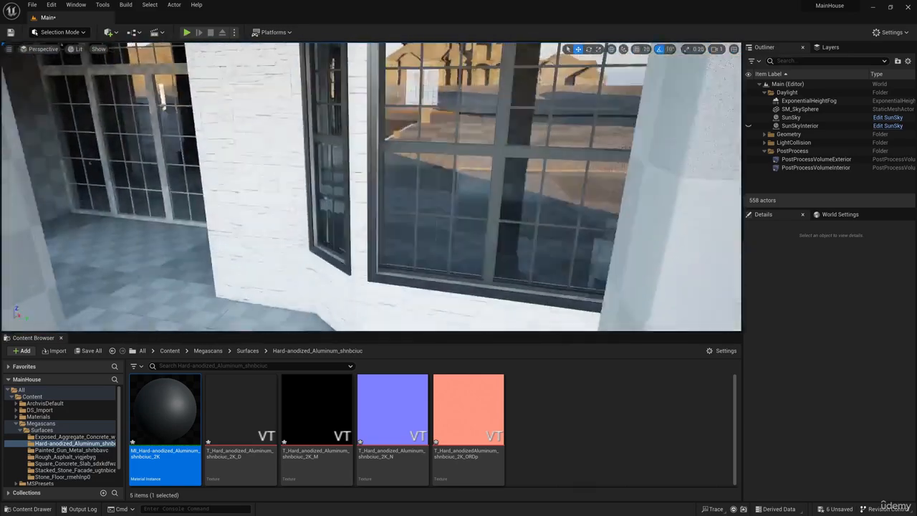
Step: Apply the hard-anodized aluminum material to the second front bay window and the entrance glazing frames
right_click_drag(351, 248, 351, 280)
left_click_drag(160, 396, 398, 194)
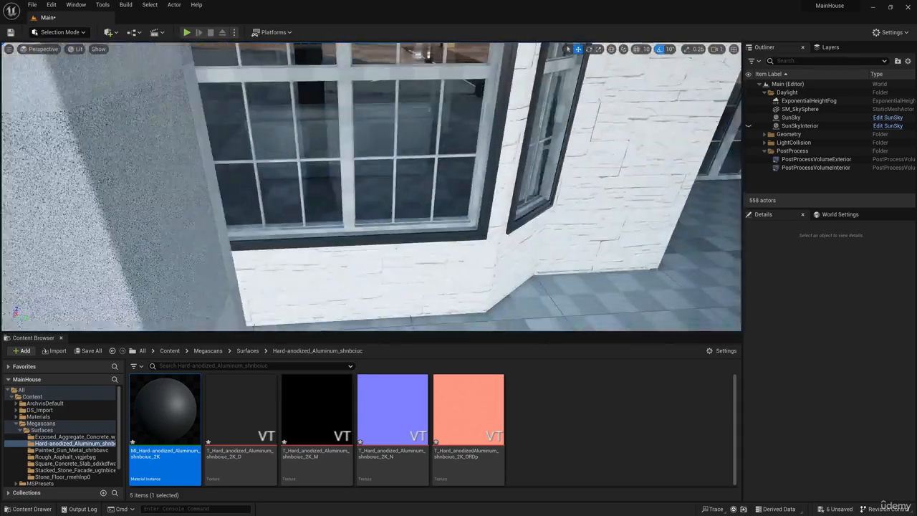
right_click_drag(344, 251, 316, 262)
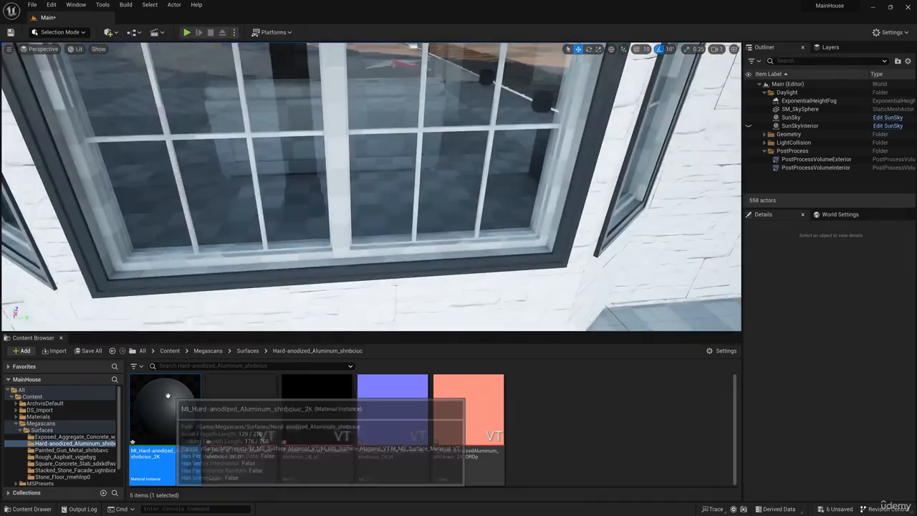
left_click_drag(168, 394, 321, 268)
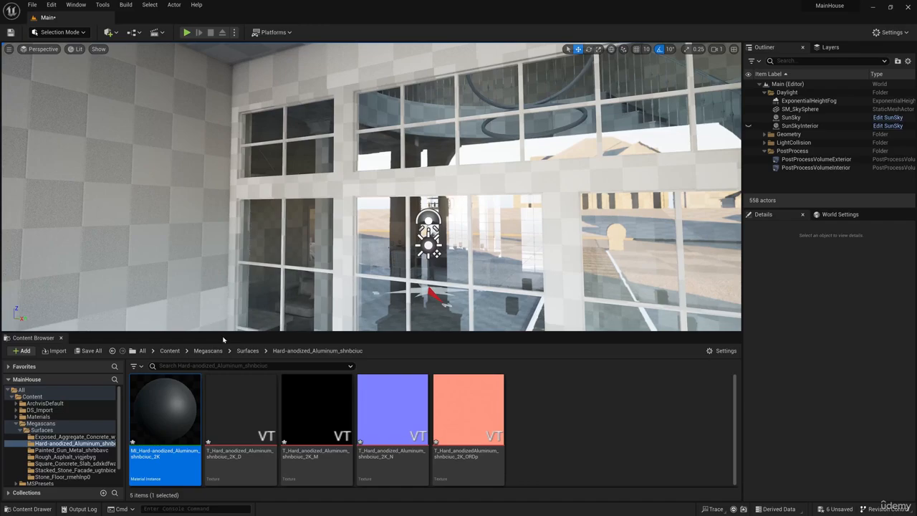
left_click_drag(165, 430, 240, 169)
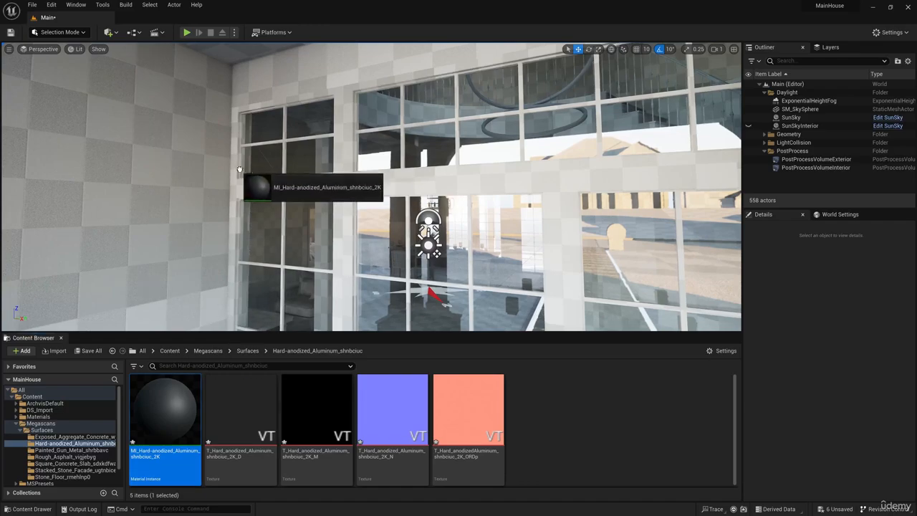
right_click_drag(270, 312, 373, 326)
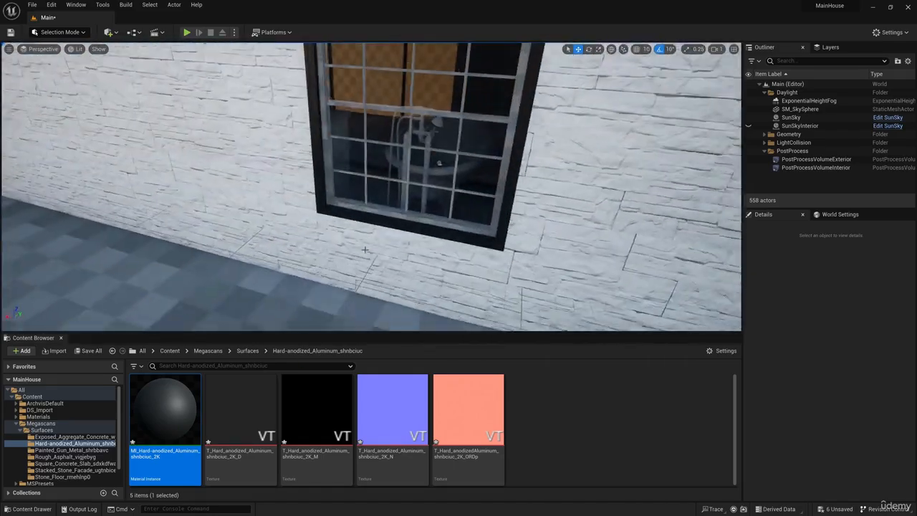
Step: Apply the hard-anodized aluminum material to the remaining ground-floor windows in the white stone walls, including the curved bay
left_click_drag(165, 412, 301, 238)
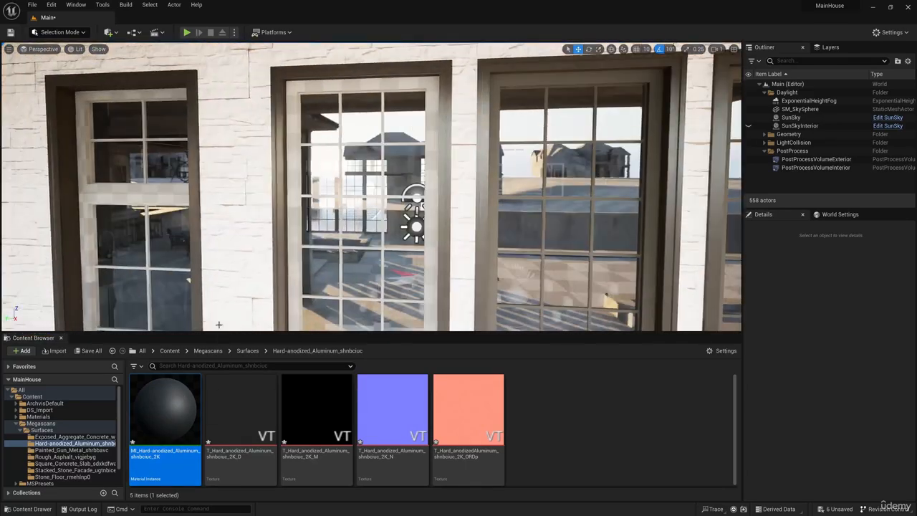
left_click_drag(190, 384, 280, 91)
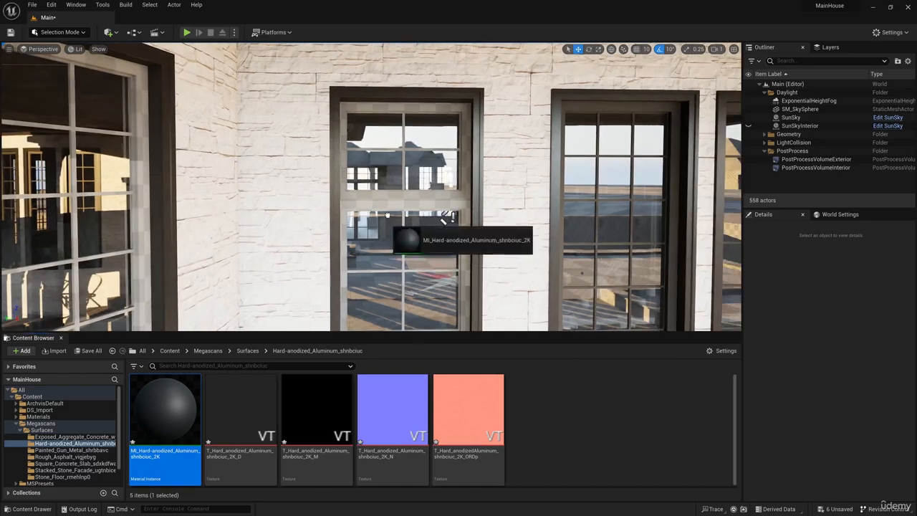
left_click_drag(387, 214, 388, 214)
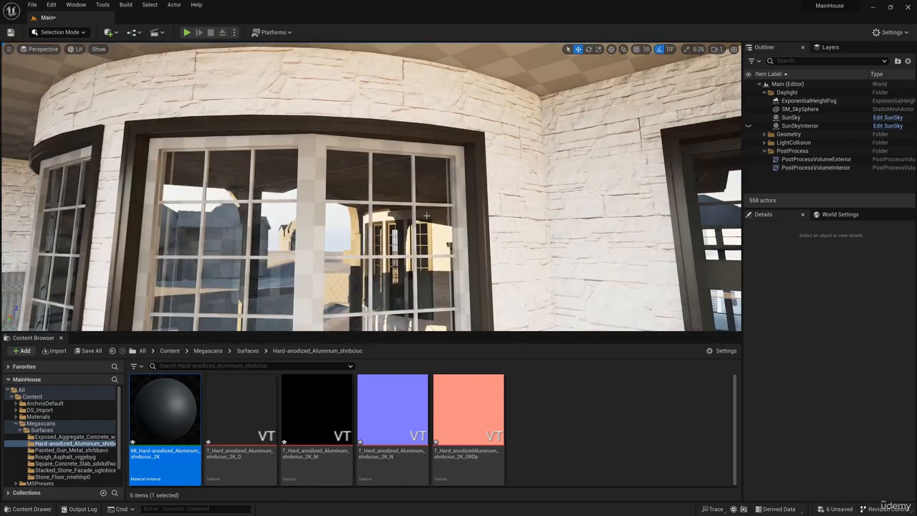
left_click_drag(165, 412, 317, 159)
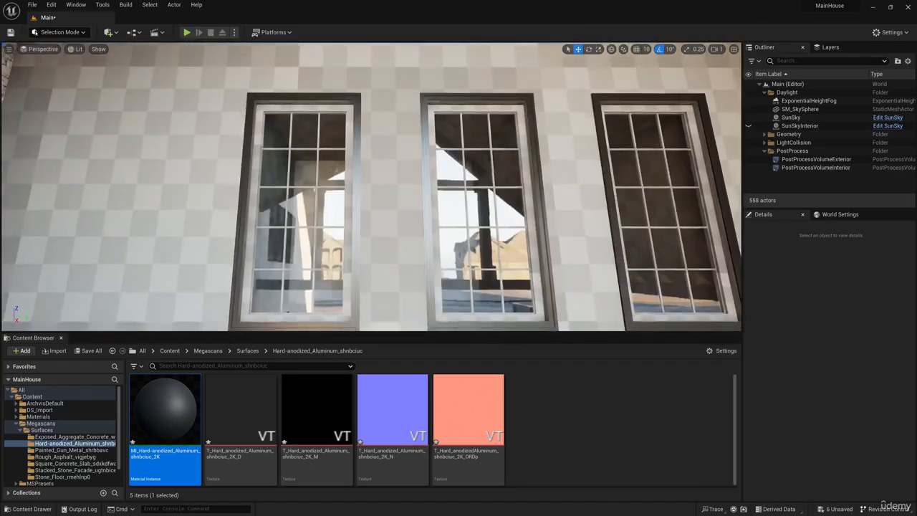
Step: Apply the hard-anodized aluminum material to the inner frames of the window row in the untextured checkered wall
right_click_drag(337, 171, 315, 215)
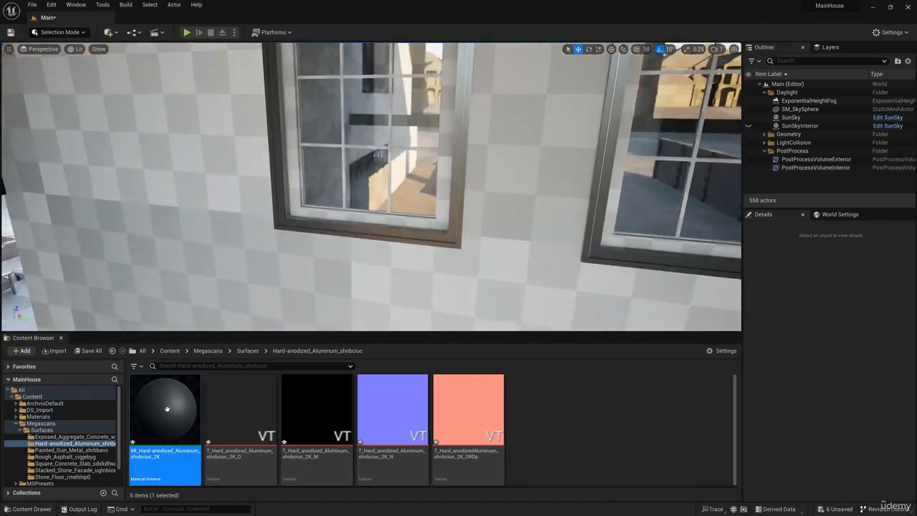
left_click_drag(166, 409, 359, 230)
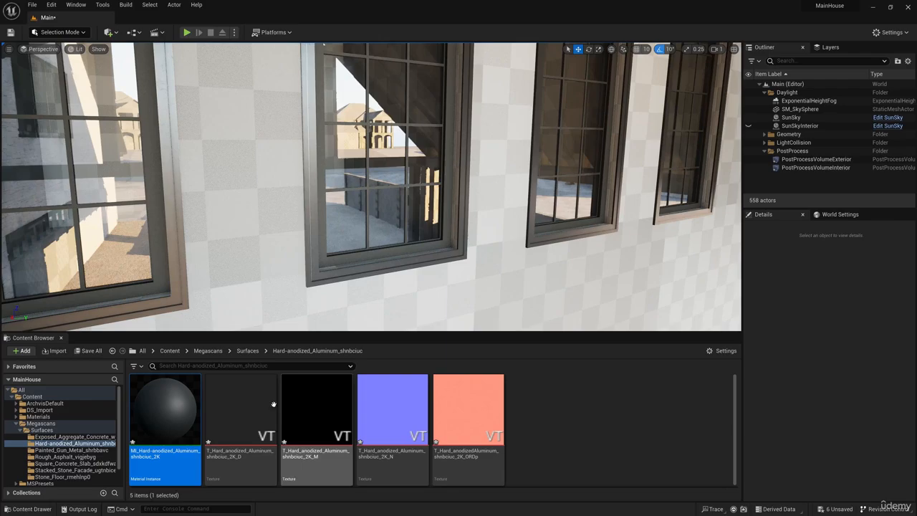
left_click_drag(166, 409, 357, 269)
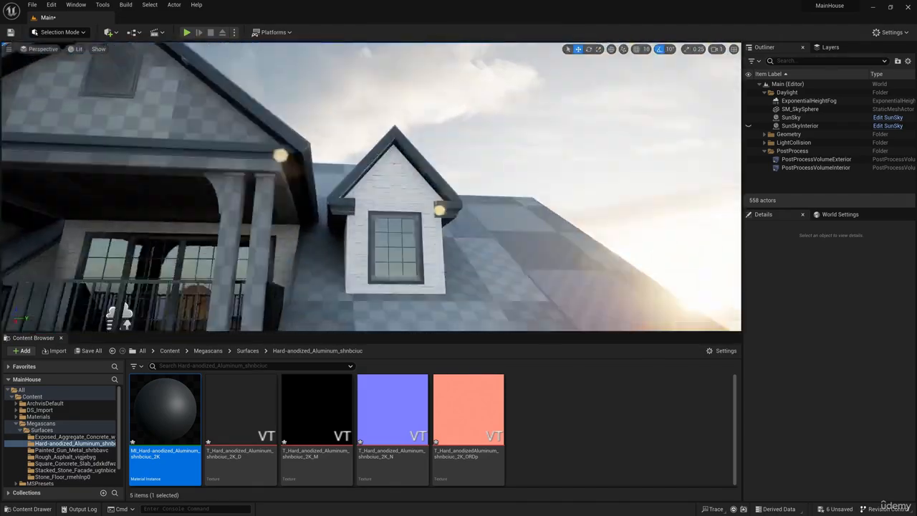
Step: Apply the hard-anodized aluminum material to the front dormer windows and the front balcony's glazed door frames
right_click_drag(373, 187, 366, 229)
left_click_drag(160, 402, 385, 248)
right_click_drag(385, 248, 382, 284)
left_click_drag(165, 408, 344, 265)
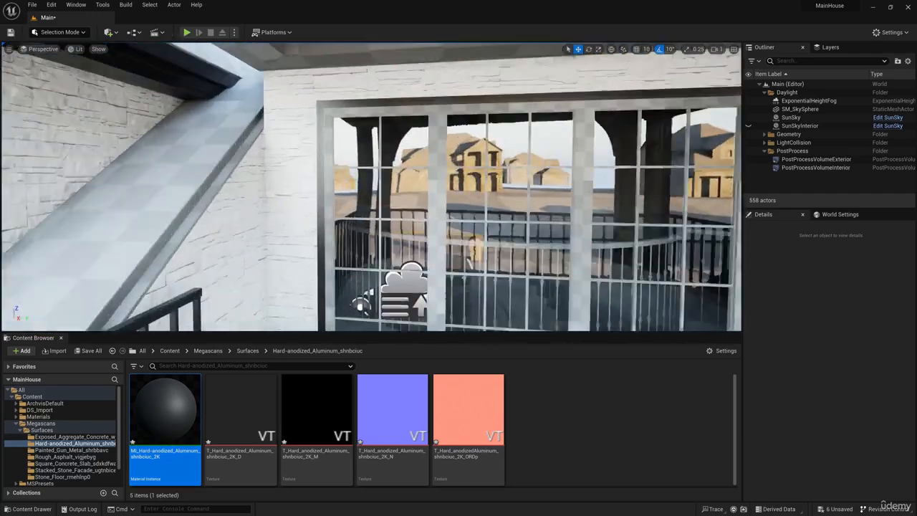
right_click_drag(373, 258, 380, 247)
left_click_drag(167, 409, 333, 266)
right_click_drag(333, 265, 416, 250)
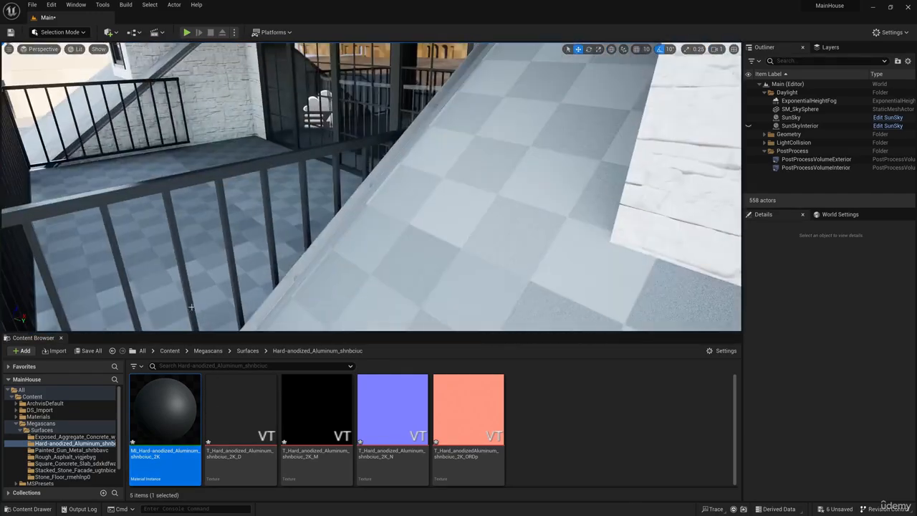
Step: Open the Painted_Gun_Metal_shrbbavc folder and apply MI_Painted_Gun_Metal_shrbbavc_2K to the sloping roof-edge trim beside the front balcony
left_click(72, 450)
left_click_drag(165, 408, 286, 297)
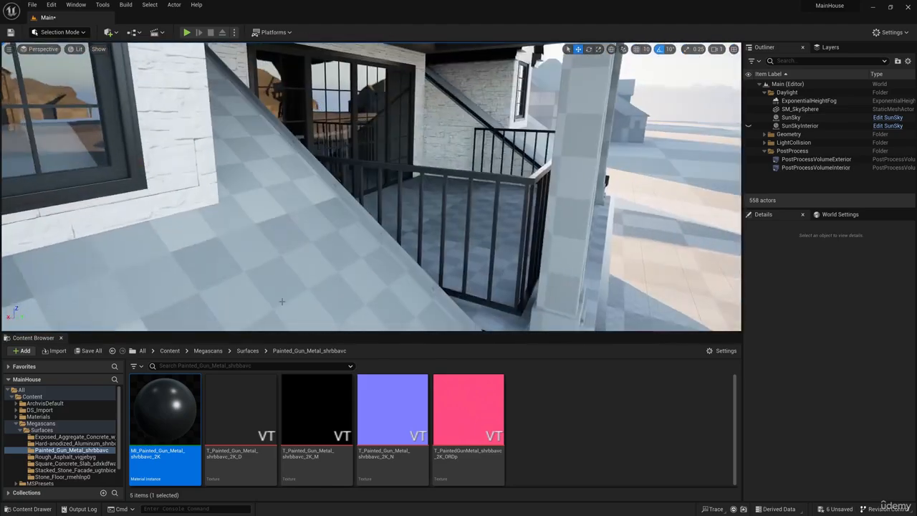
left_click_drag(165, 409, 383, 266)
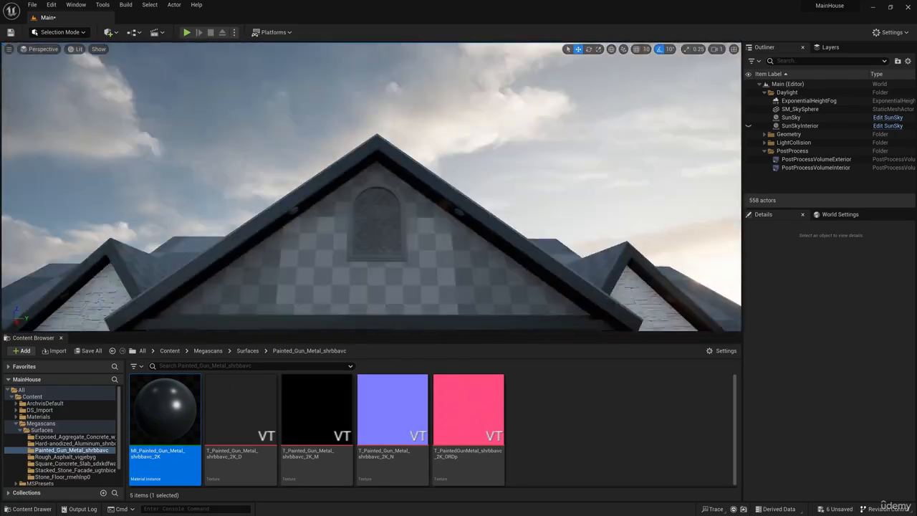
Step: Apply the painted gun metal material to the arched vent in the front gable
right_click_drag(379, 247, 381, 262)
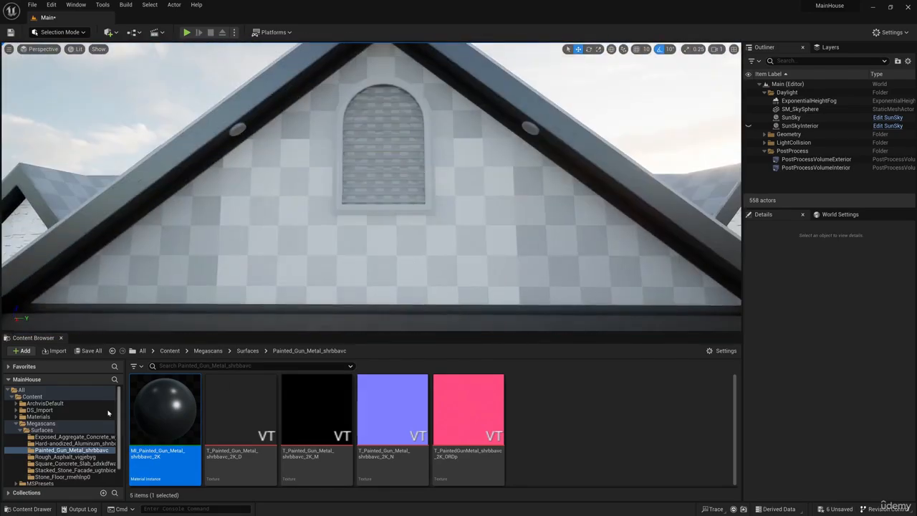
left_click_drag(164, 410, 413, 206)
right_click_drag(267, 327, 266, 331)
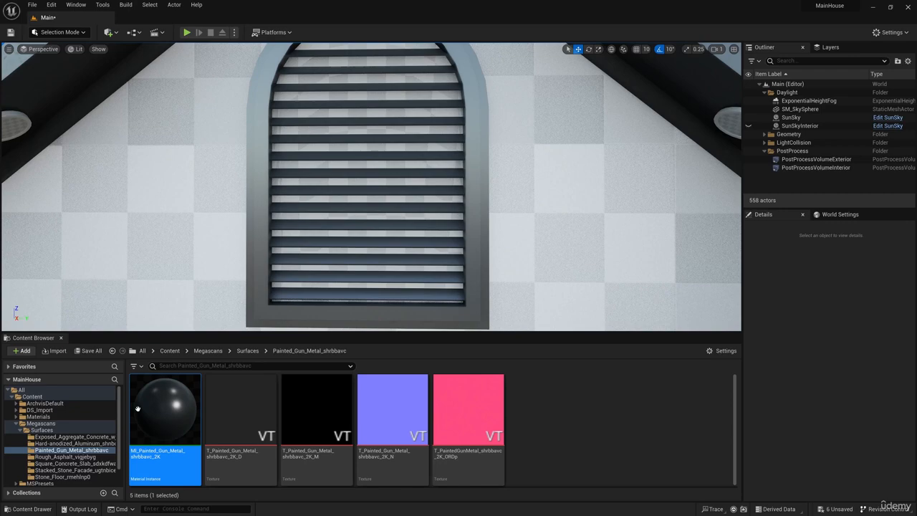
Step: Open the Hard-anodized_Aluminum_shnbciuc folder and apply its material instance to the louvers of the arched gable vents
left_click(68, 444)
left_click_drag(164, 410, 309, 264)
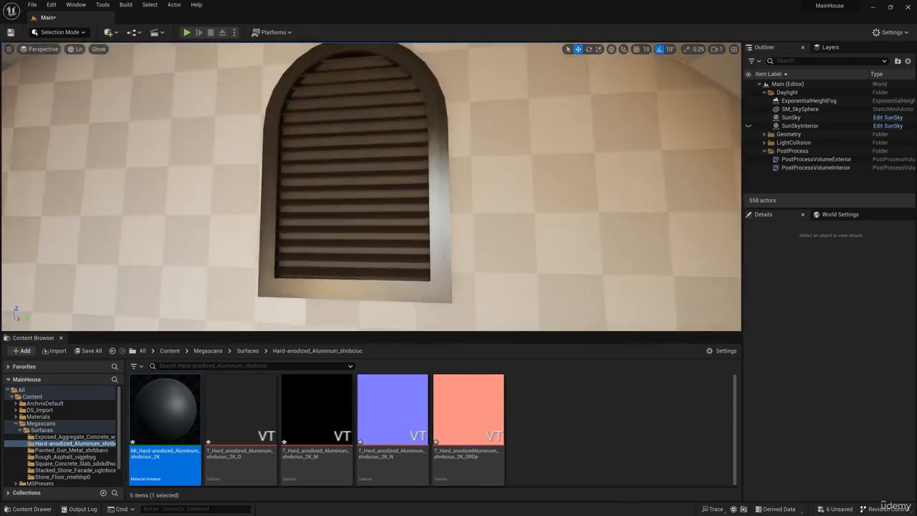
right_click_drag(309, 263, 309, 271)
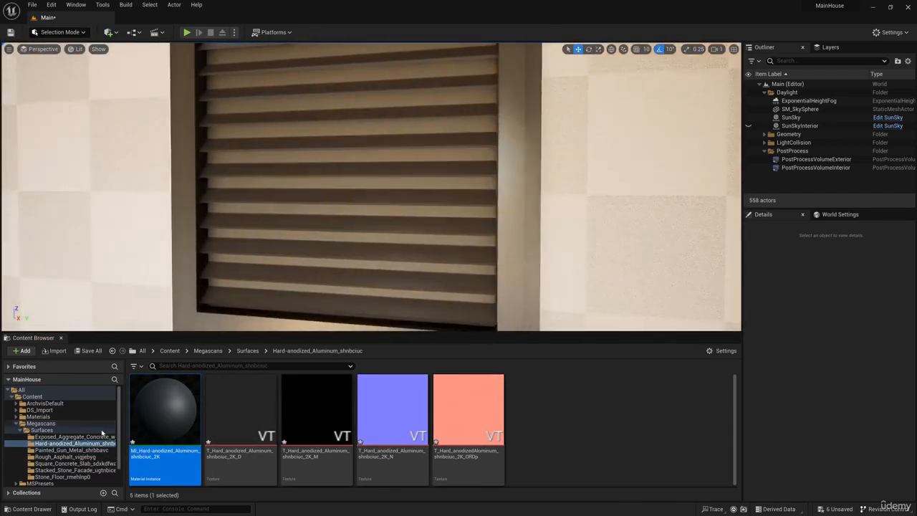
left_click_drag(165, 410, 285, 243)
right_click_drag(302, 246, 307, 244)
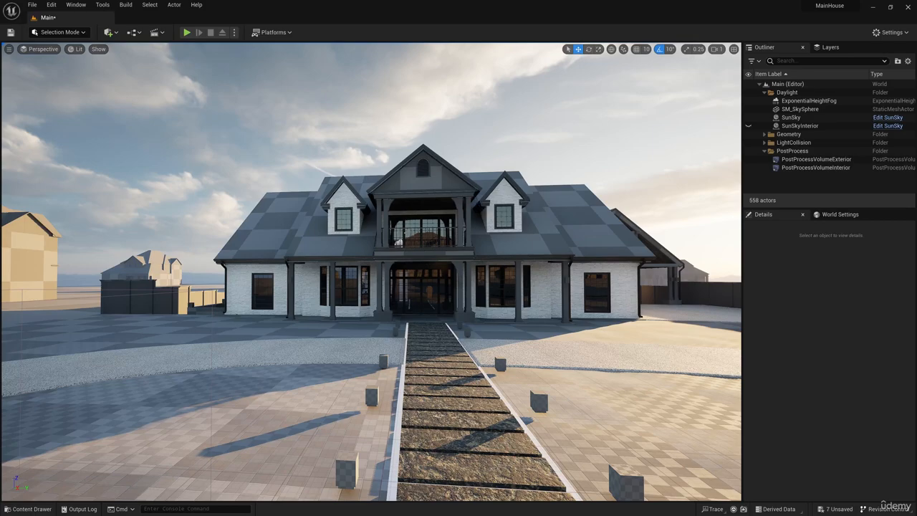
Step: Open the MI_Painted_Gun_Metal_shrbbavc_2K material instance for editing and move its editor window aside so the house front stays visible
right_click_drag(659, 259, 652, 260)
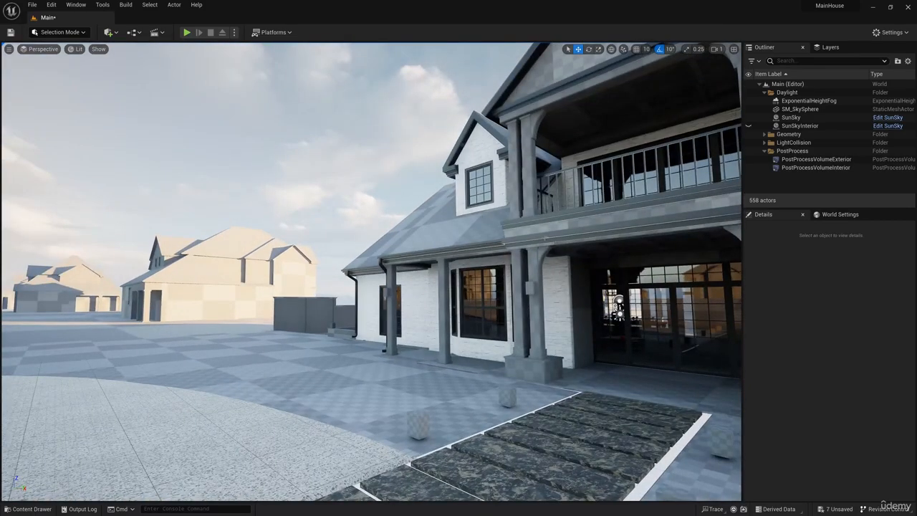
right_click_drag(374, 280, 375, 242)
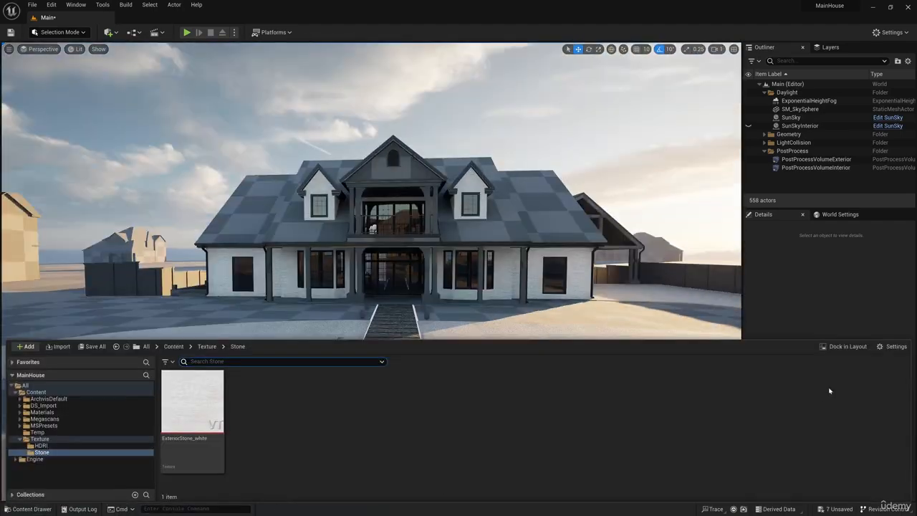
left_click(72, 450)
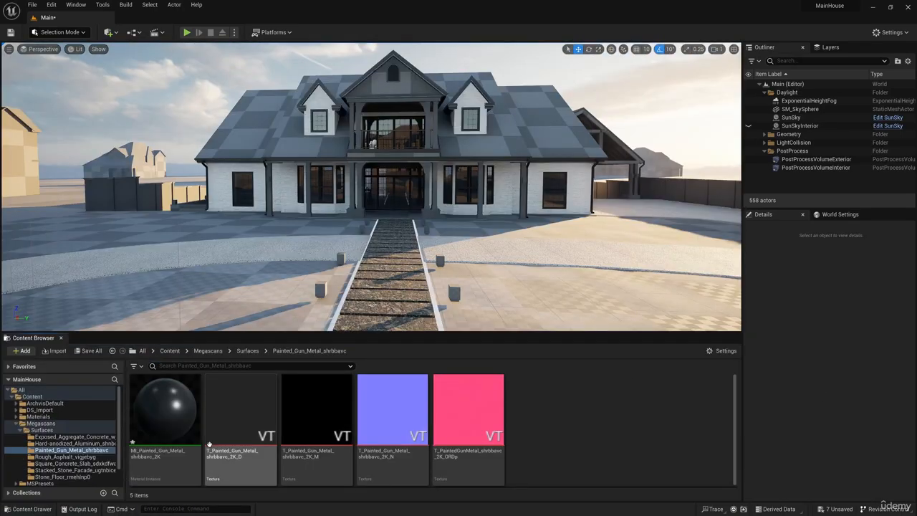
double_click(165, 409)
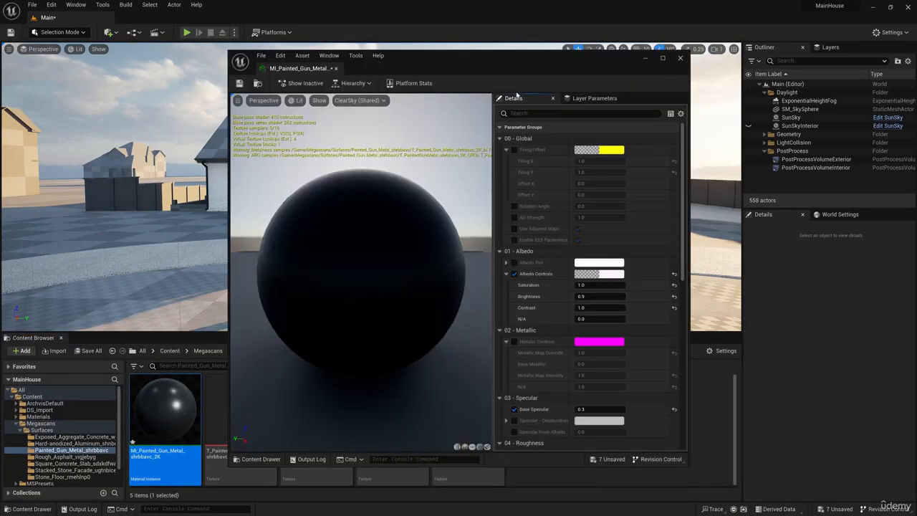
left_click_drag(537, 65, 206, 91)
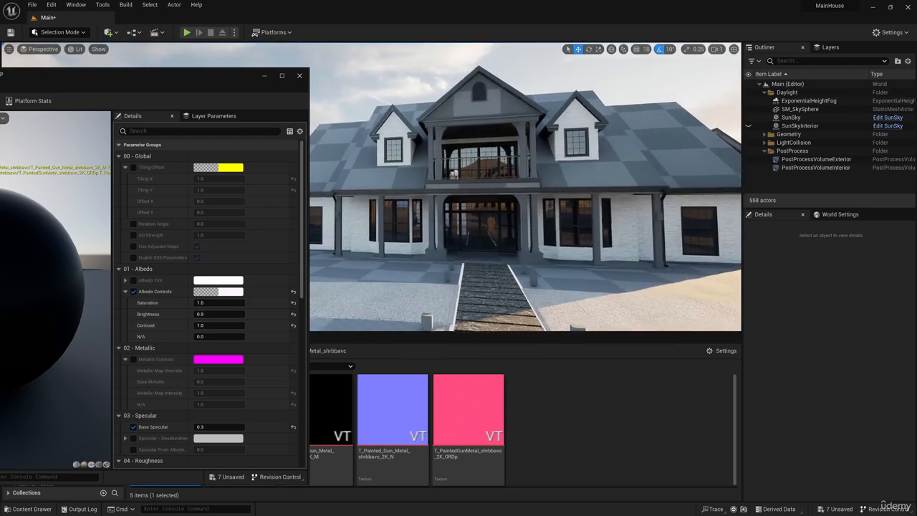
Step: Enable the Max Roughness override on the painted gun metal material instance and set it to 1.5
scroll(299, 317, "down", 5)
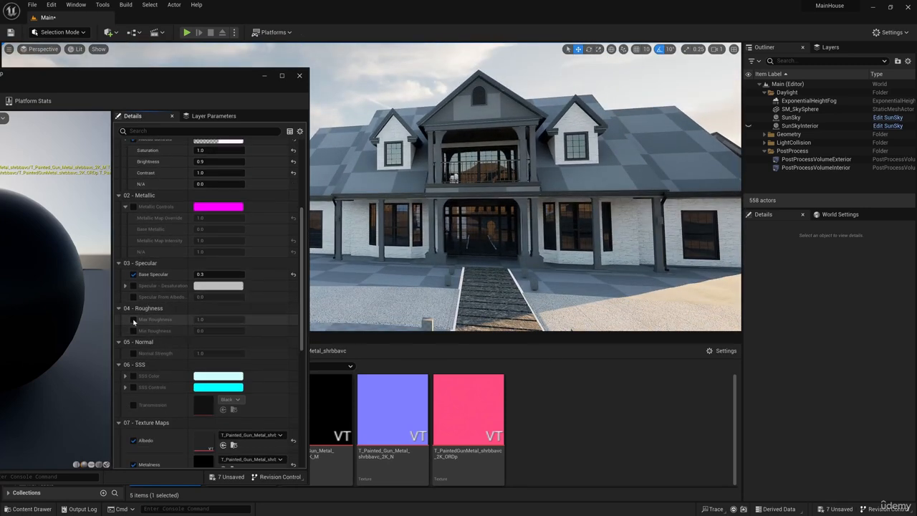
left_click(134, 320)
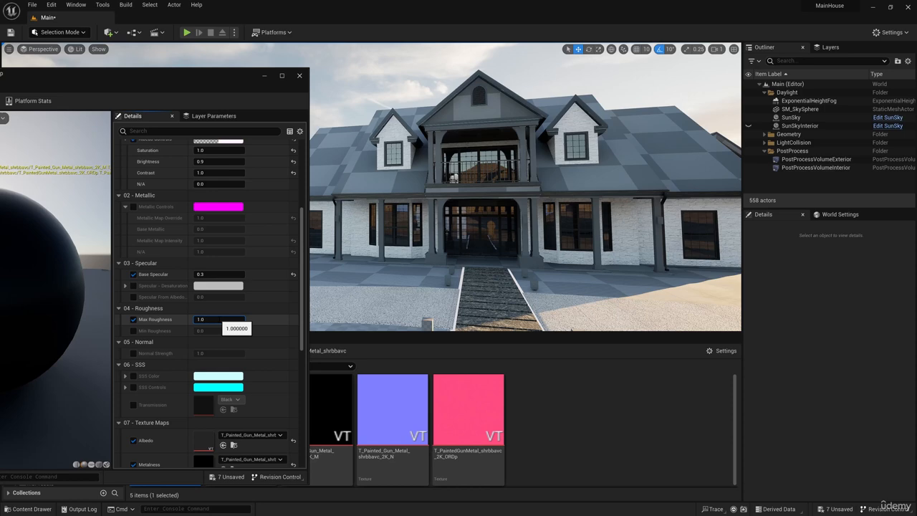
type("1.5")
key("Return")
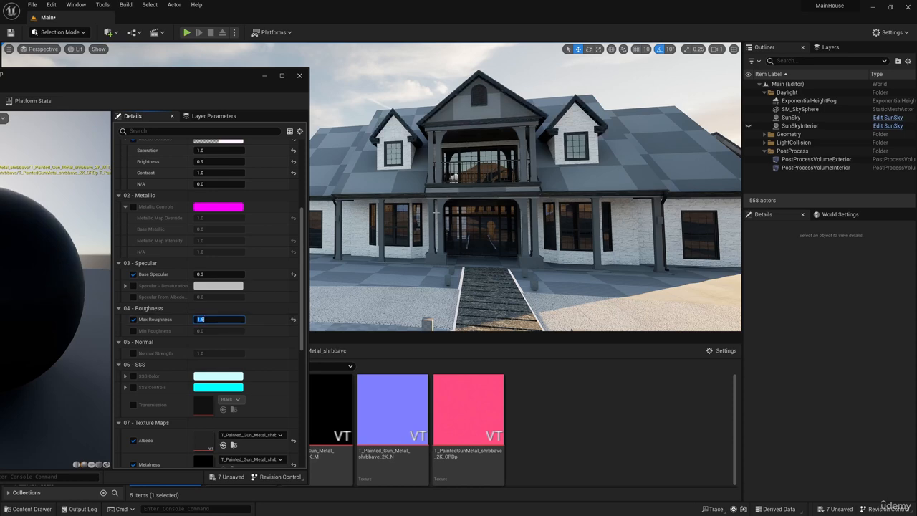
Step: Set the albedo brightness of the painted gun metal material instance to 1
scroll(202, 244, "up", 2)
scroll(202, 244, "up", 1)
left_click(213, 228)
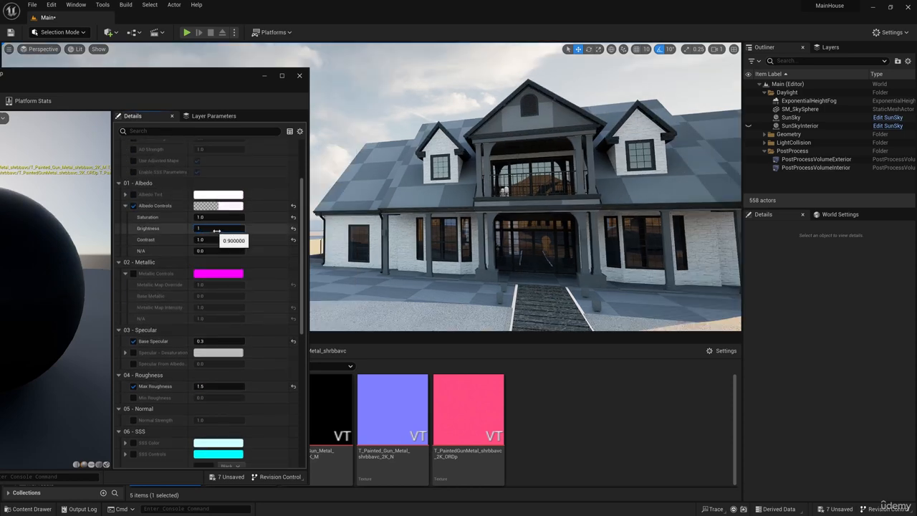
type("1")
key("Return")
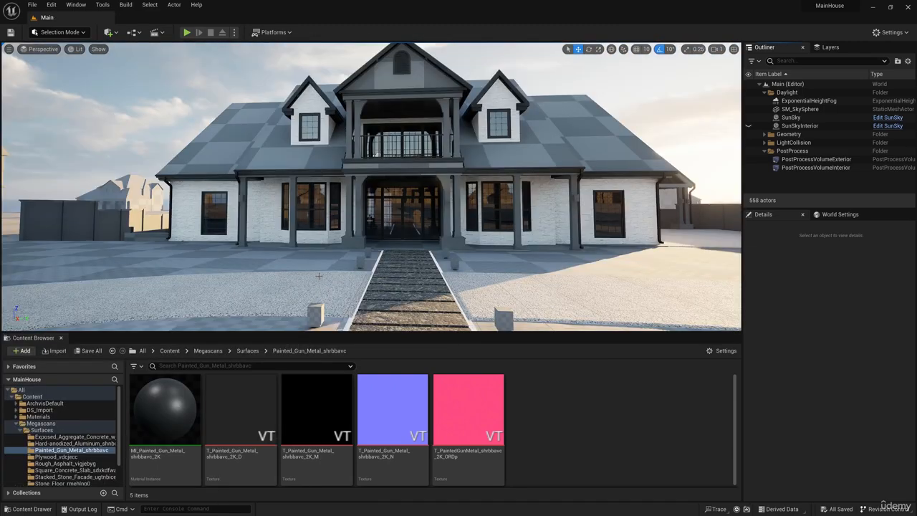
Step: Open Quixel Bridge and show its Surfaces category
left_click(109, 33)
left_click(129, 65)
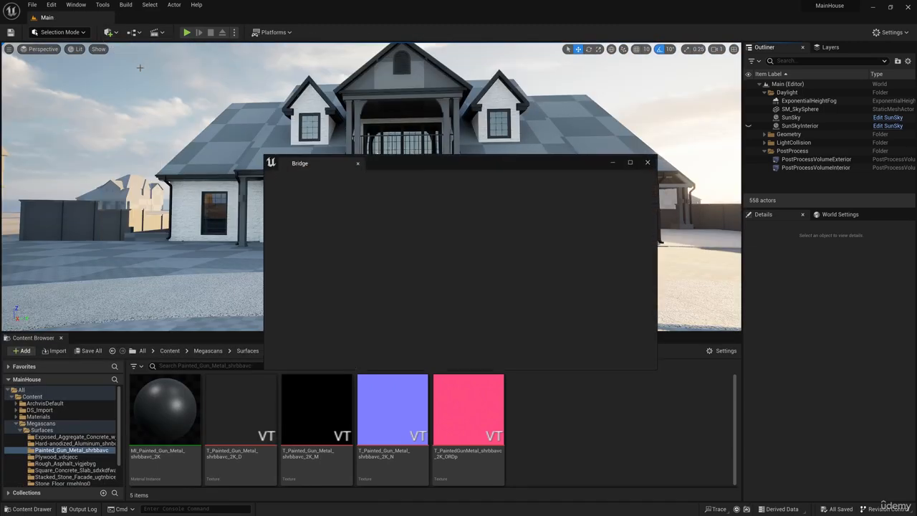
left_click(320, 229)
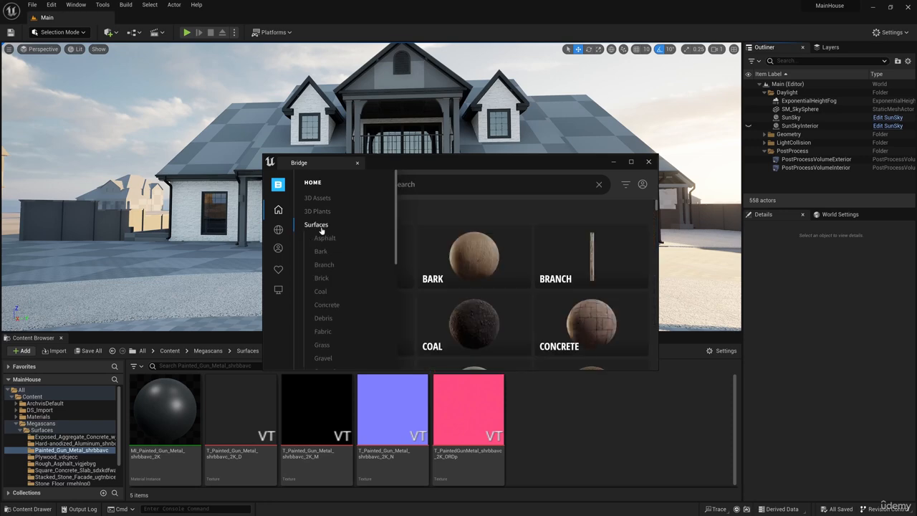
Step: Find the Plywood surface in Bridge's Wood category, add it to the project at Medium Quality, and close Bridge
scroll(336, 331, "down", 5)
left_click(335, 336)
scroll(522, 311, "down", 3)
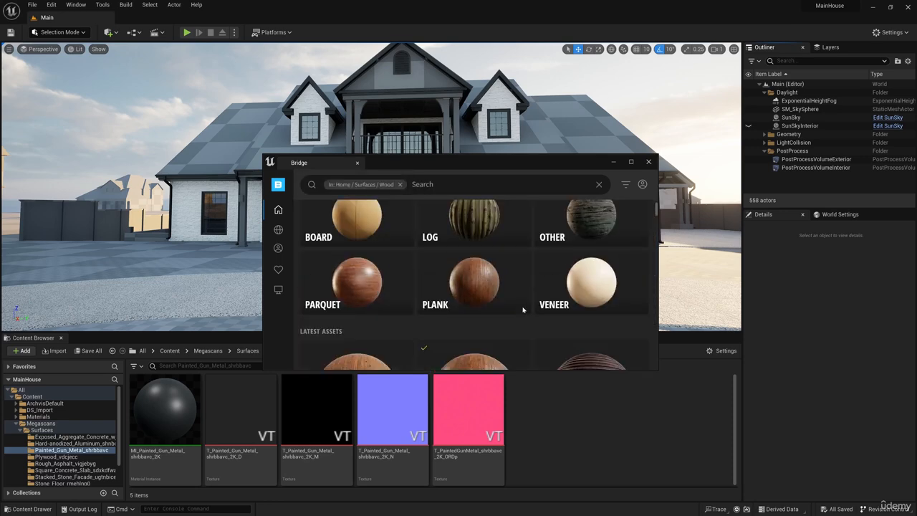
scroll(522, 311, "down", 5)
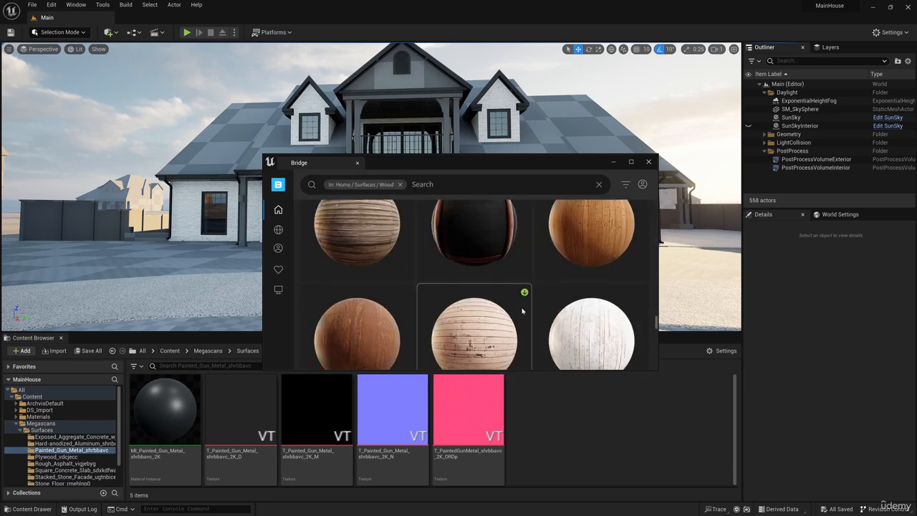
scroll(523, 311, "down", 2)
scroll(522, 312, "down", 4)
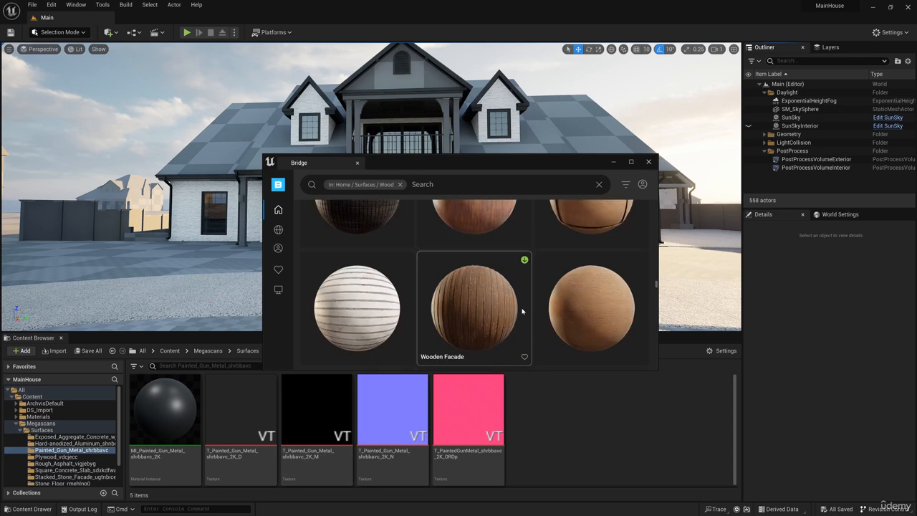
scroll(523, 311, "down", 6)
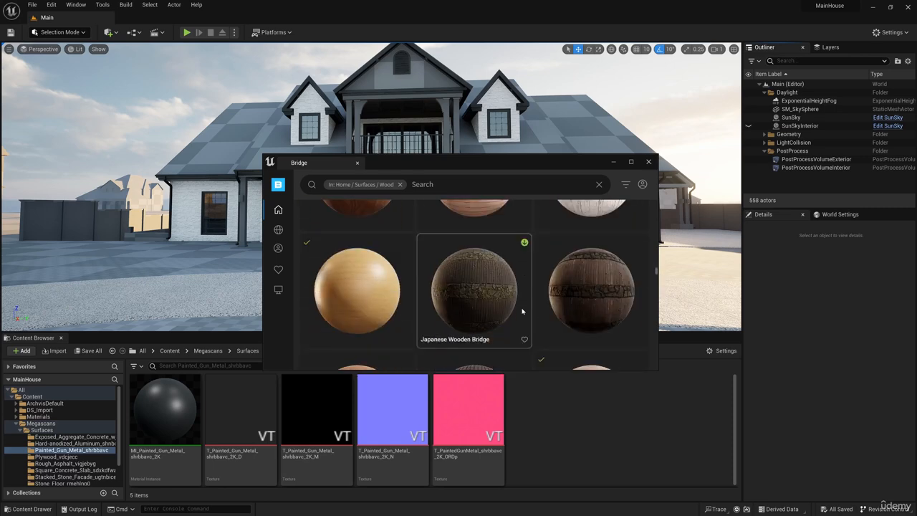
left_click(377, 291)
left_click(632, 351)
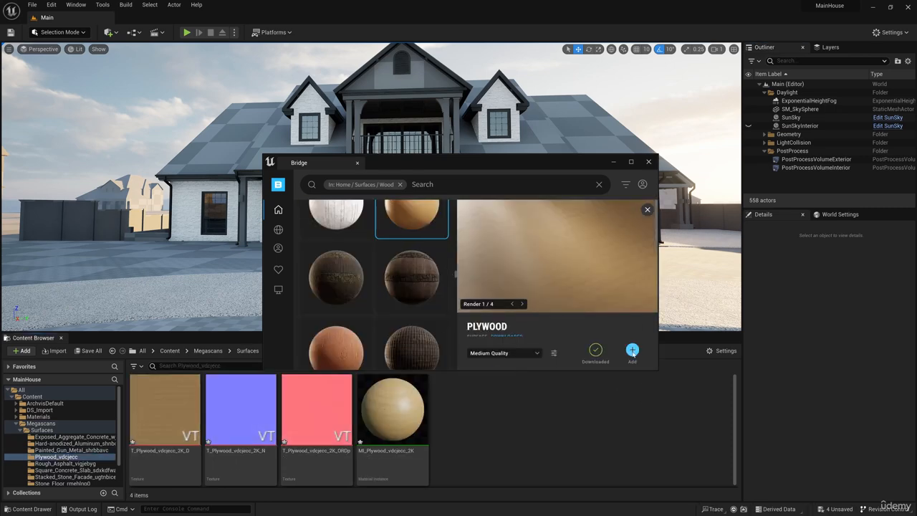
left_click(649, 162)
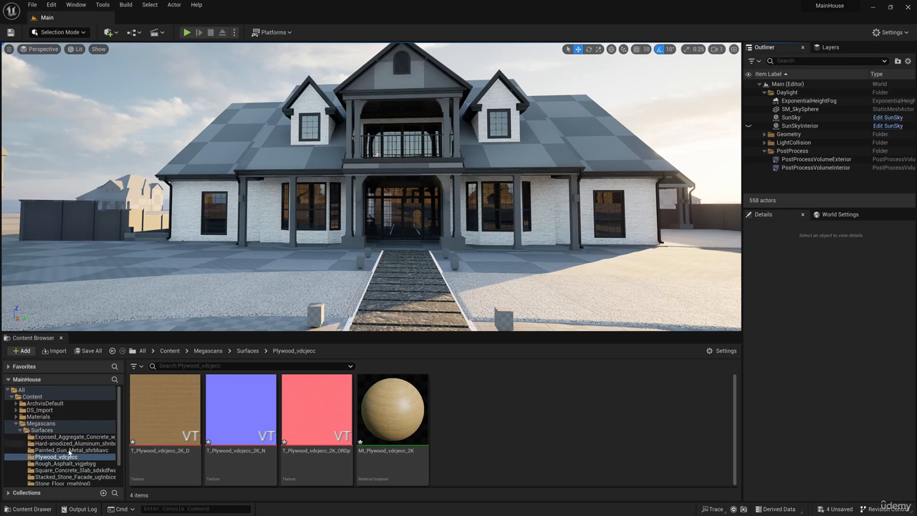
Step: Open the MI_Plywood_vdcjecc_2K material instance, locate its parent material M_MS_Surface_Material_VT, and open that parent
double_click(387, 414)
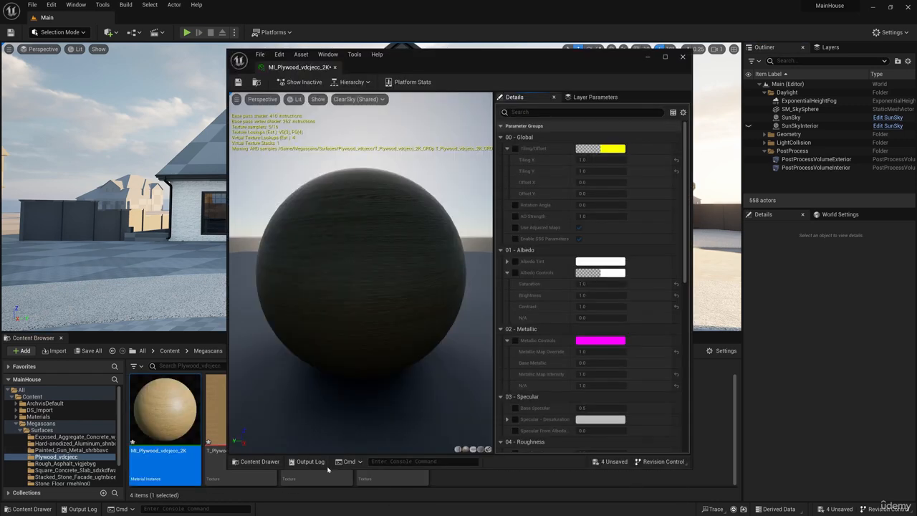
scroll(662, 284, "down", 10)
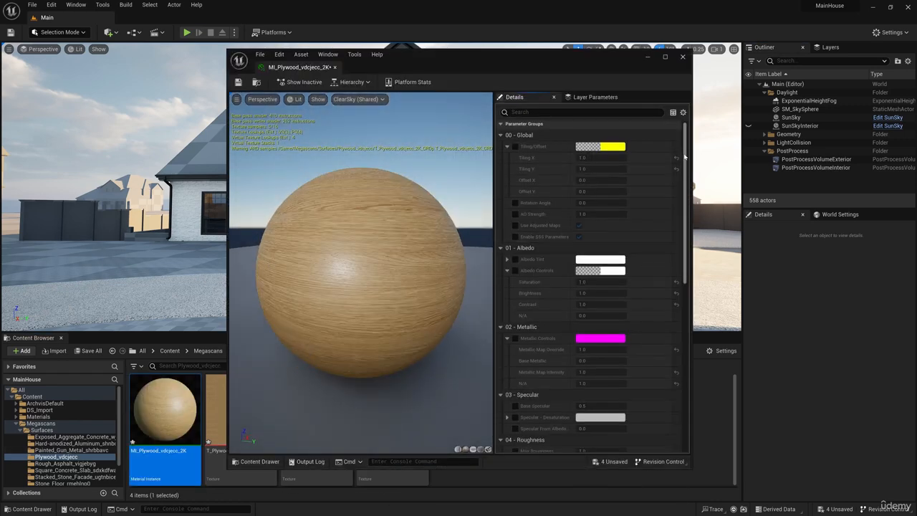
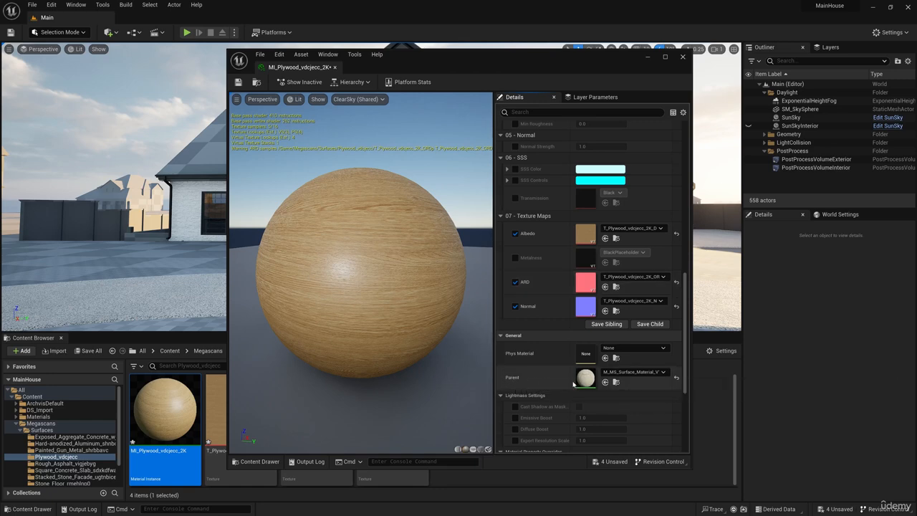
left_click(616, 382)
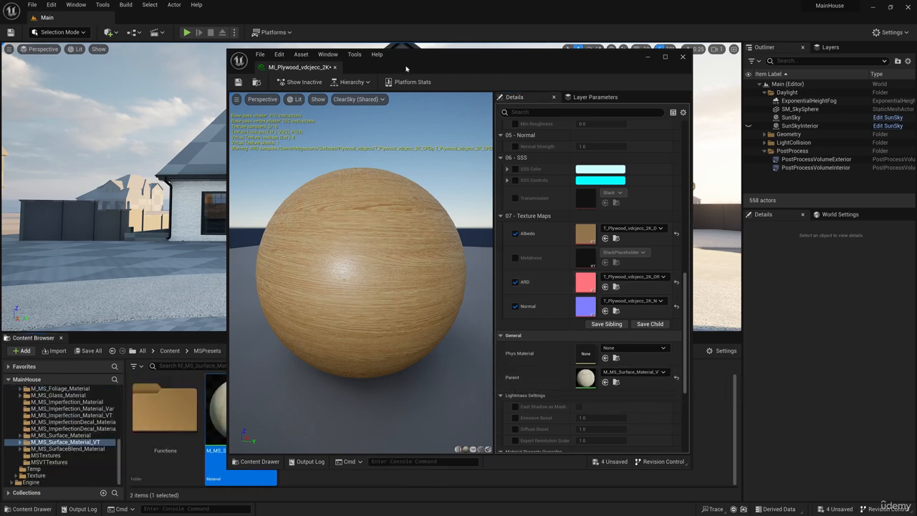
left_click_drag(401, 57, 584, 58)
double_click(241, 408)
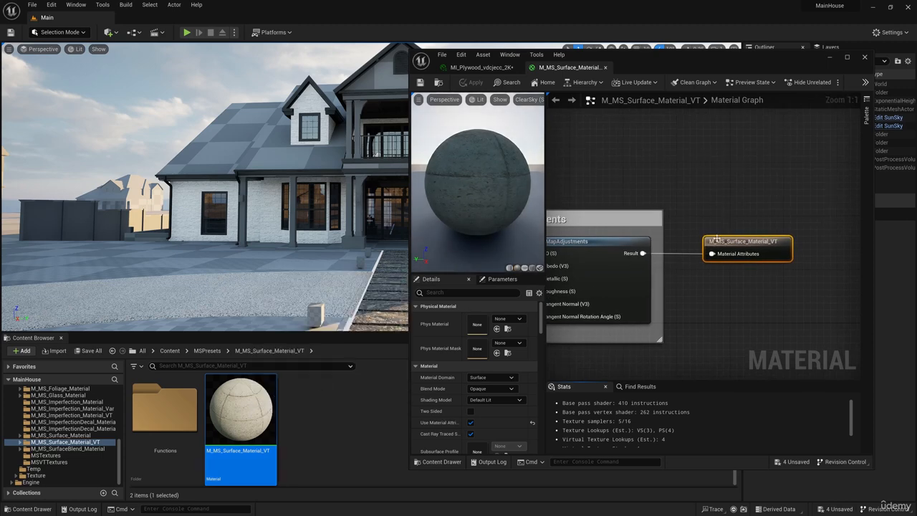
Step: Examine how the ARD texture's channels feed MF_MapAdjustments in the parent material's graph, and close the material editor
scroll(643, 231, "up", 5)
scroll(799, 228, "down", 2)
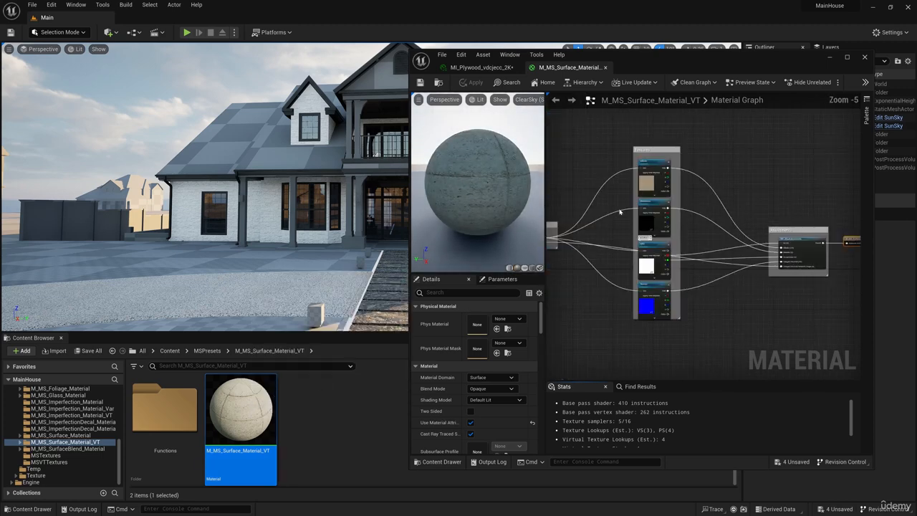
scroll(621, 212, "up", 2)
scroll(668, 282, "up", 3)
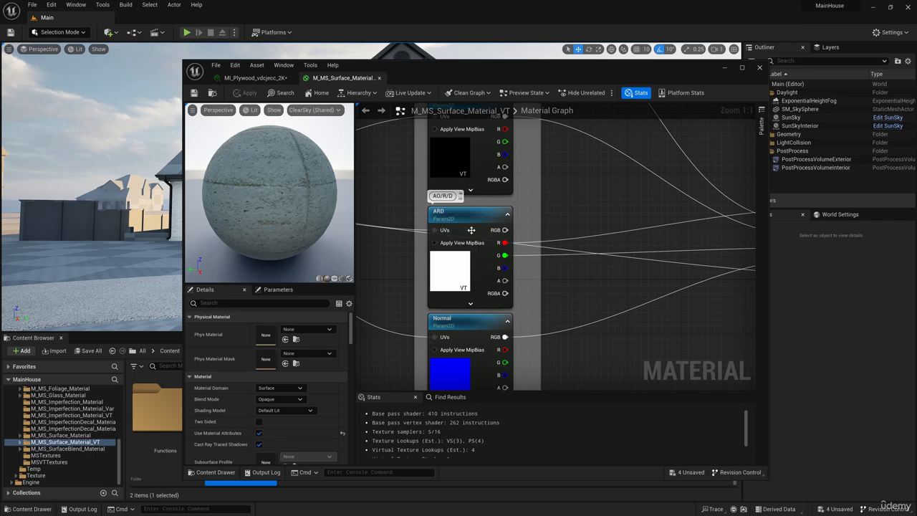
scroll(506, 255, "down", 3)
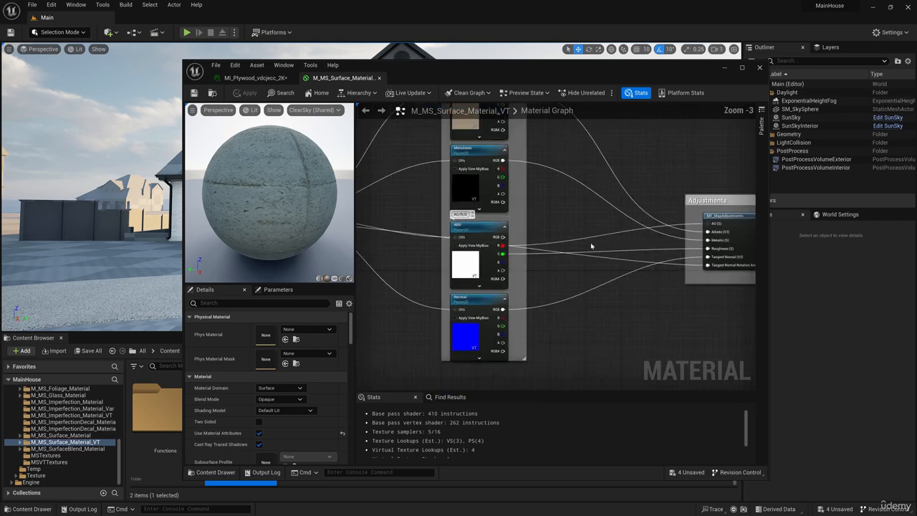
right_click_drag(625, 248, 483, 246)
scroll(543, 234, "up", 2)
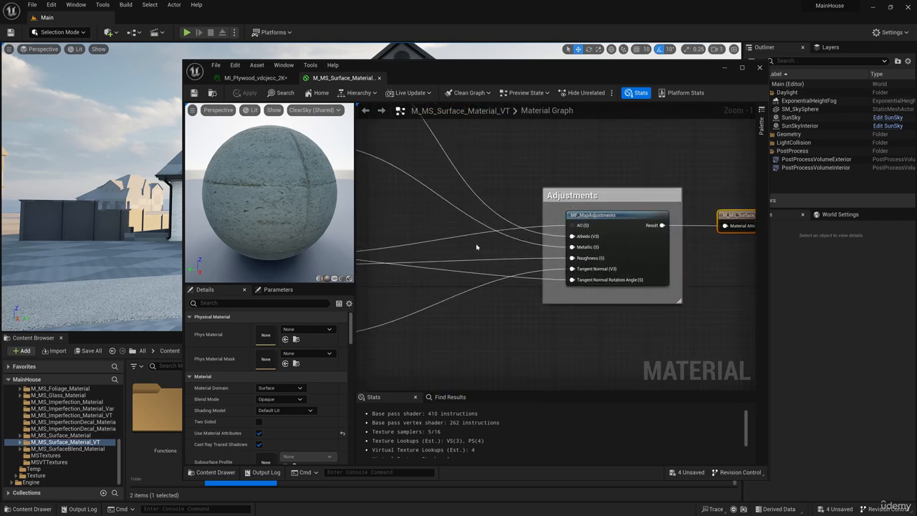
right_click_drag(477, 248, 424, 263)
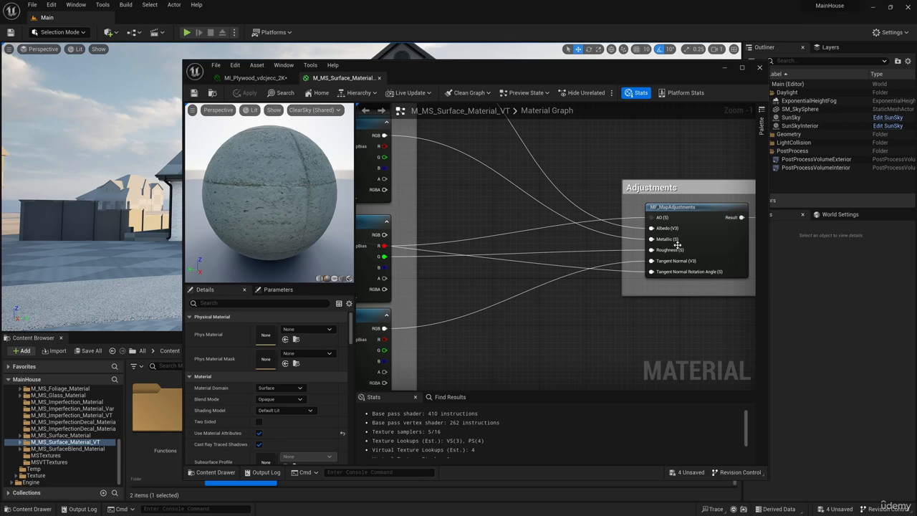
right_click_drag(579, 256, 569, 242)
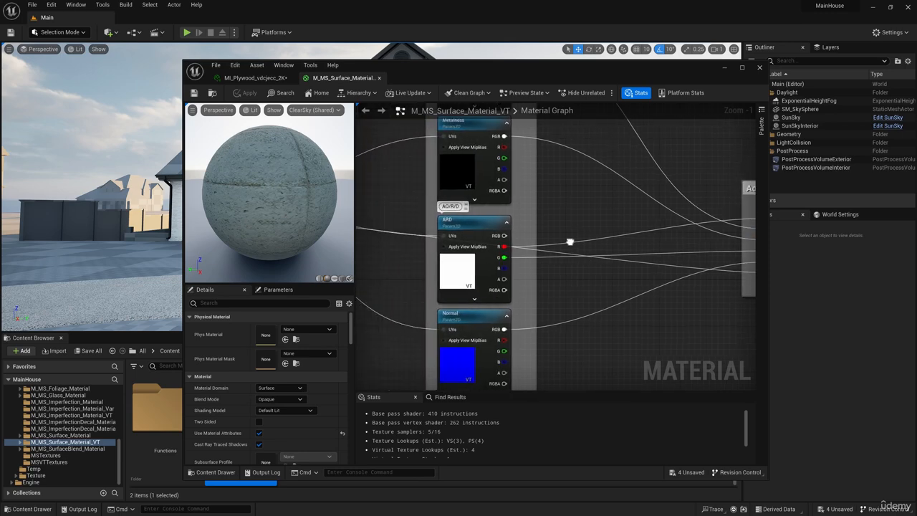
left_click(760, 67)
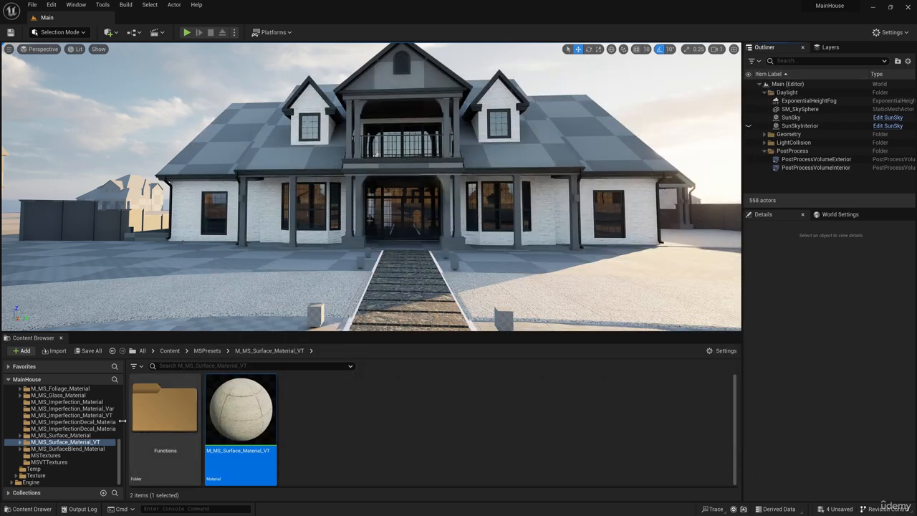
Step: Return to the Plywood_vdcjecc folder under Megascans Surfaces and open its ORDp texture
scroll(71, 452, "up", 5)
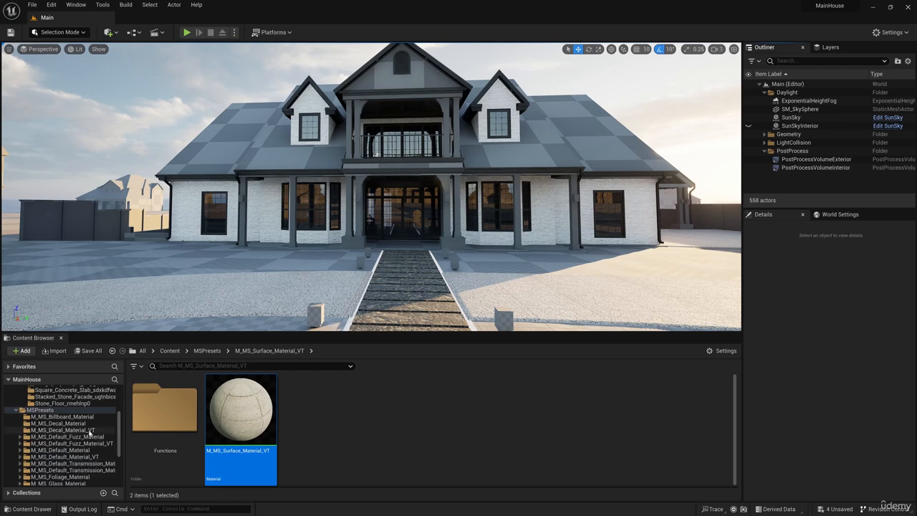
scroll(85, 433, "up", 2)
left_click(16, 424)
left_click(62, 429)
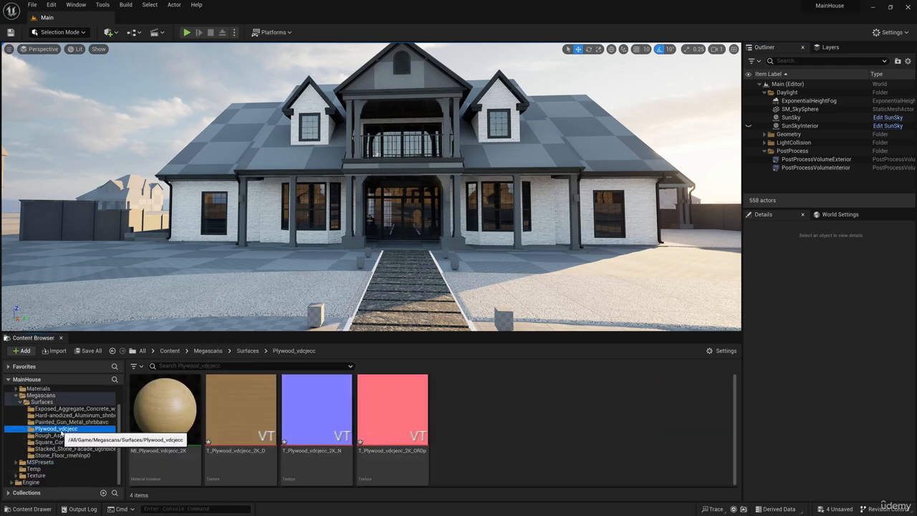
double_click(401, 407)
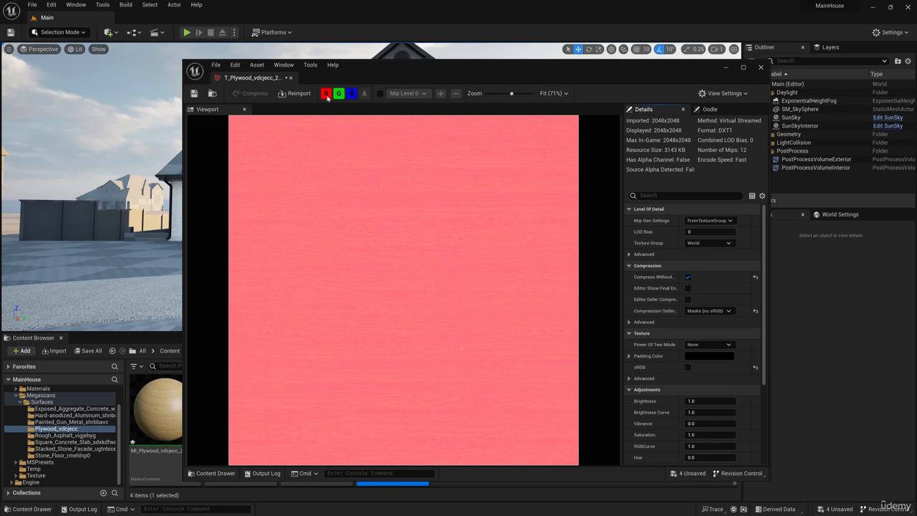
Step: Inspect the red, green and blue channels of the plywood ORDp texture one at a time
left_click(353, 93)
left_click(339, 94)
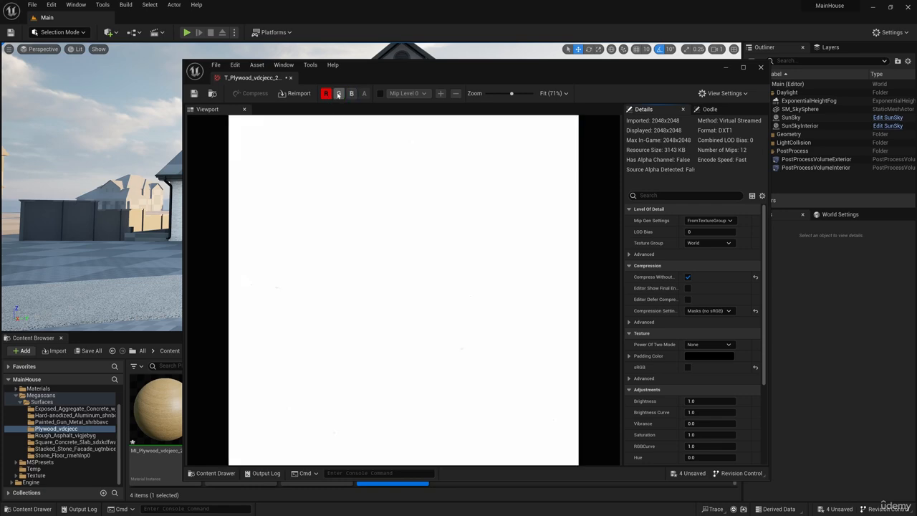
scroll(358, 273, "down", 1)
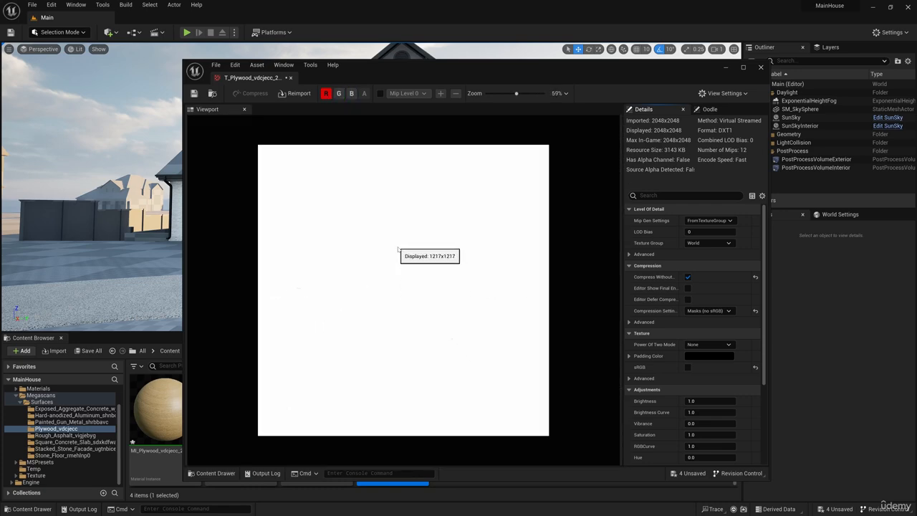
left_click(327, 94)
left_click(339, 94)
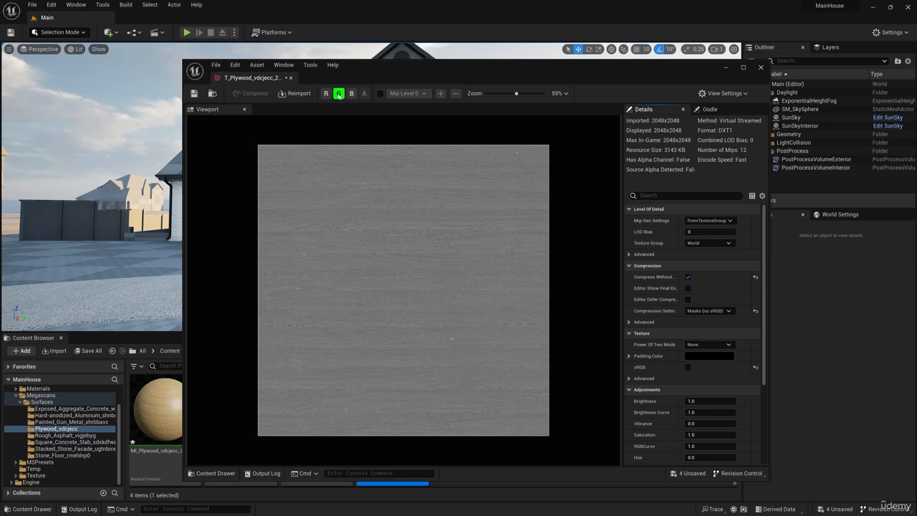
left_click(339, 94)
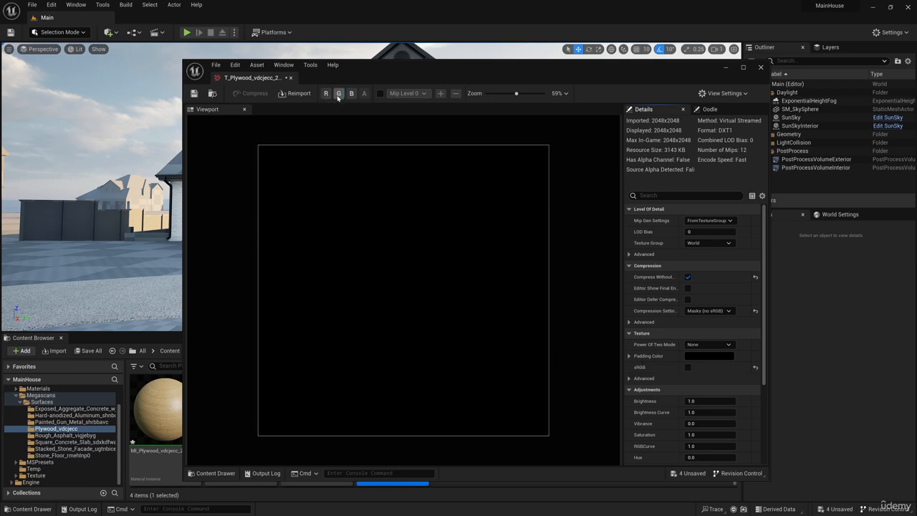
left_click(353, 94)
scroll(431, 388, "up", 5)
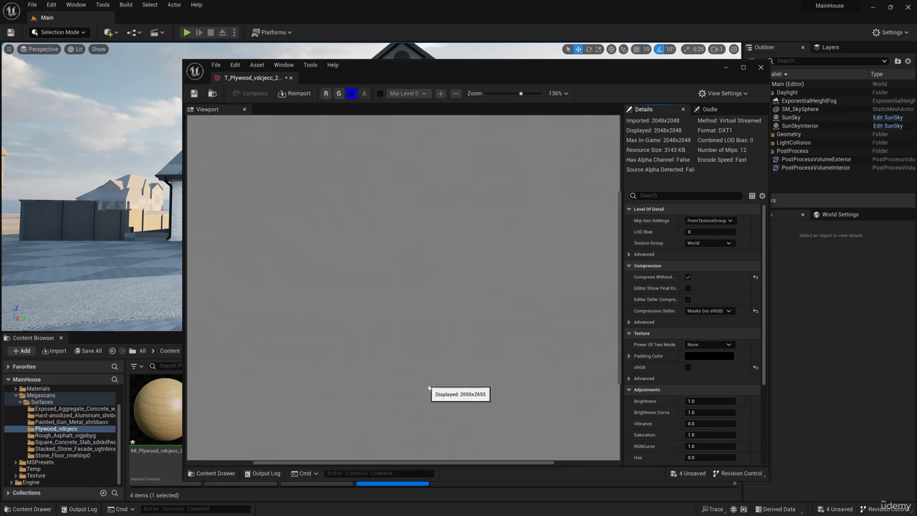
scroll(429, 387, "down", 6)
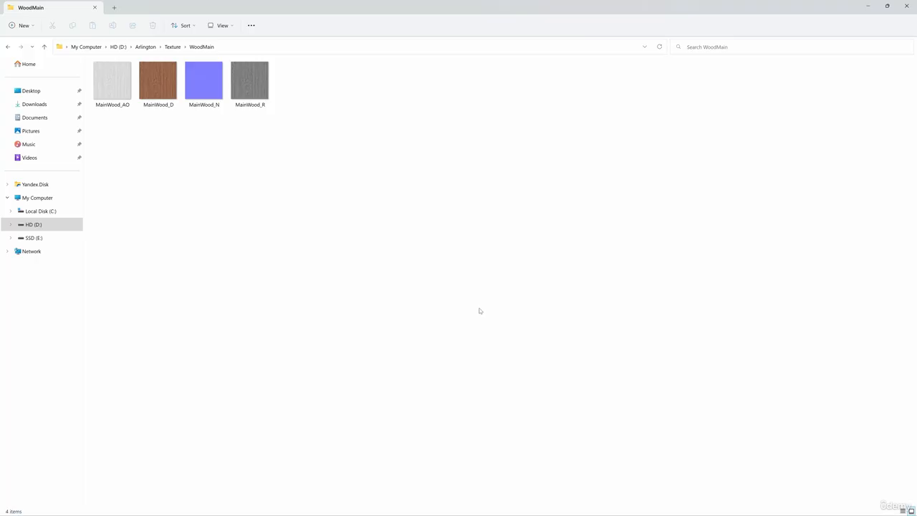
Step: View the MainWood_R roughness image from the WoodMain texture folder and close the viewer
left_click(117, 84)
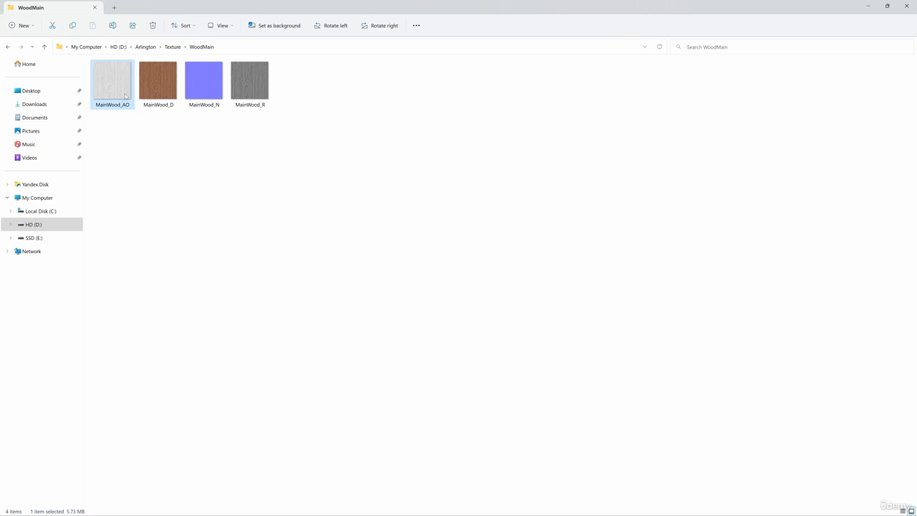
double_click(253, 82)
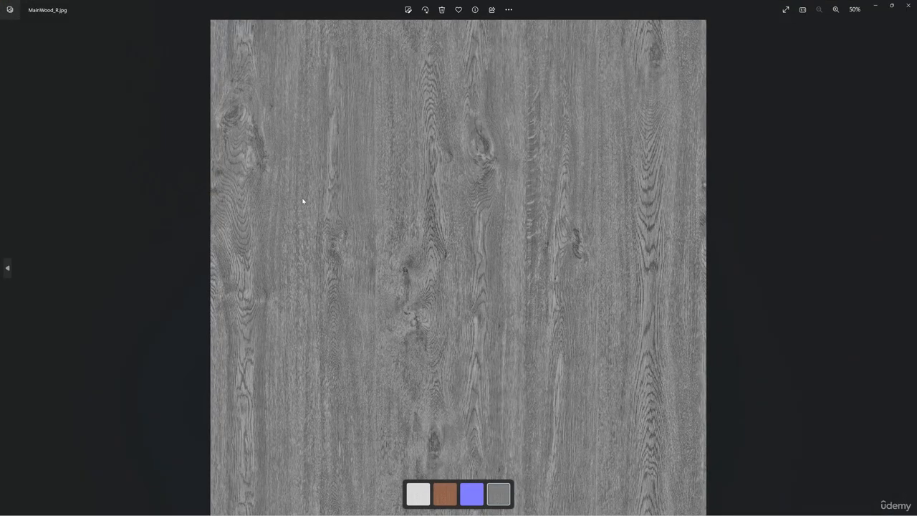
left_click(910, 5)
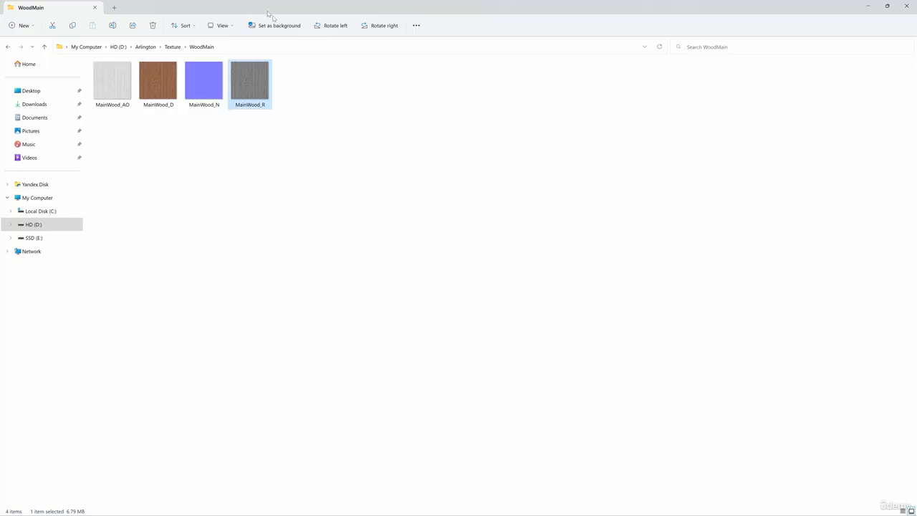
Step: Load MainWood_R.jpg into GIMP keeping its embedded Adobe RGB profile, and decompose it into layers with the RGB color model
double_click(270, 14)
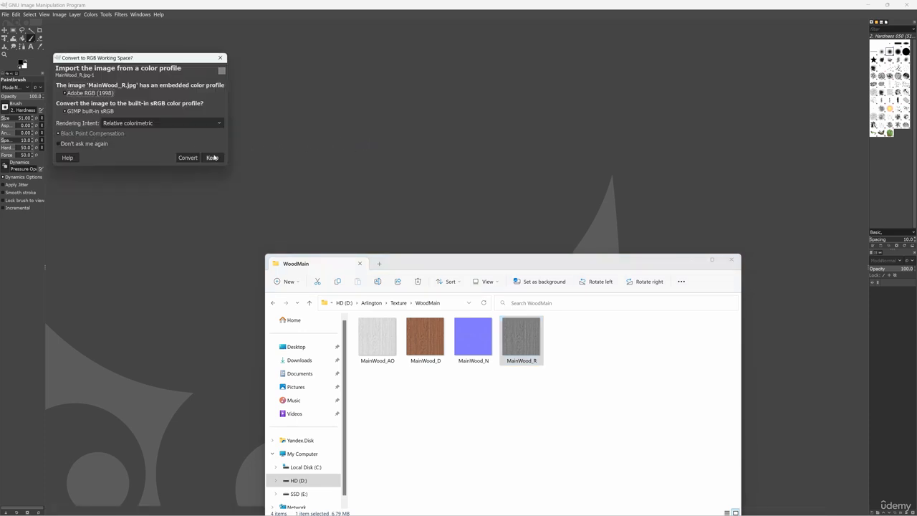
left_click(212, 157)
left_click(90, 14)
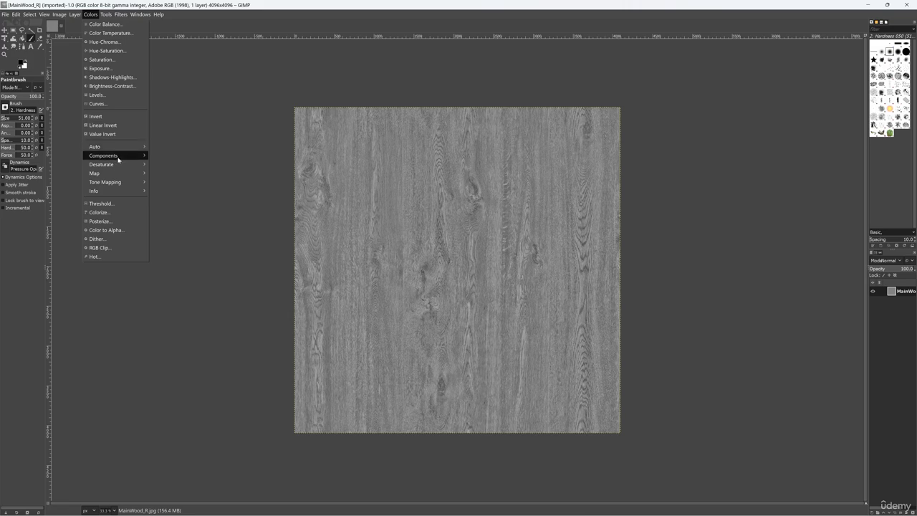
mouse_move(119, 160)
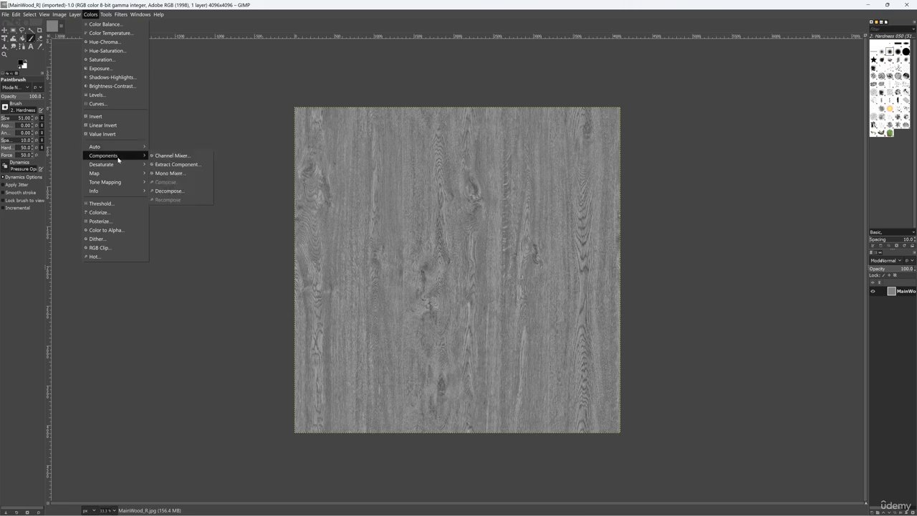
left_click(172, 191)
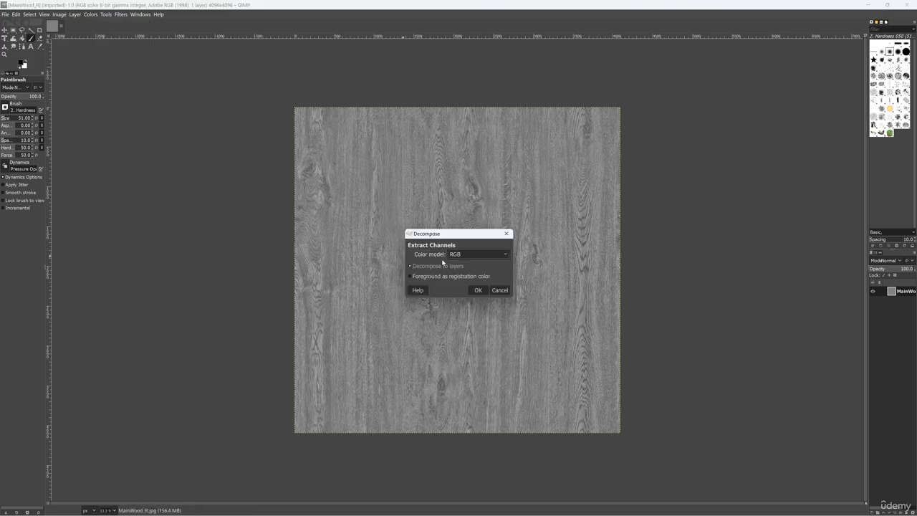
left_click(487, 291)
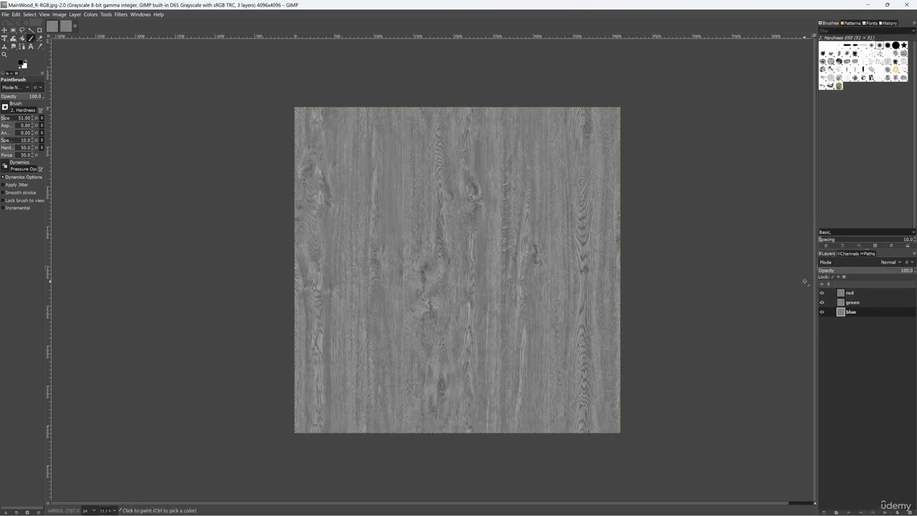
Step: Add MainWood_AO.jpg from the WoodMain folder as a new layer in the decomposed image, keeping its embedded sRGB profile
key("alt+Tab")
left_click_drag(430, 269, 441, 322)
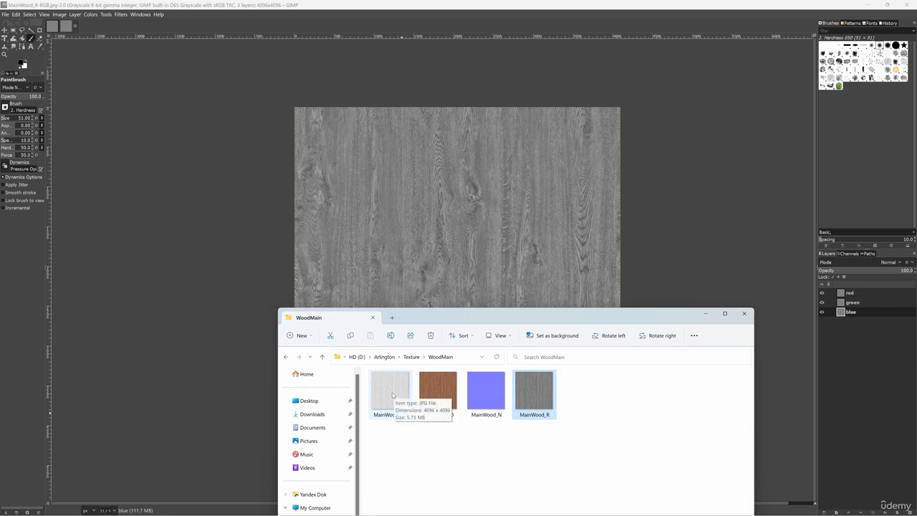
left_click_drag(393, 394, 461, 198)
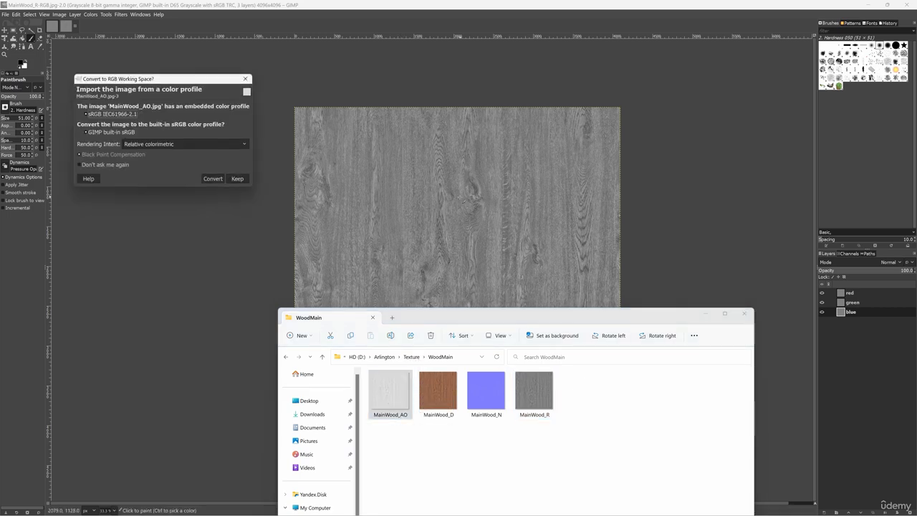
left_click(237, 179)
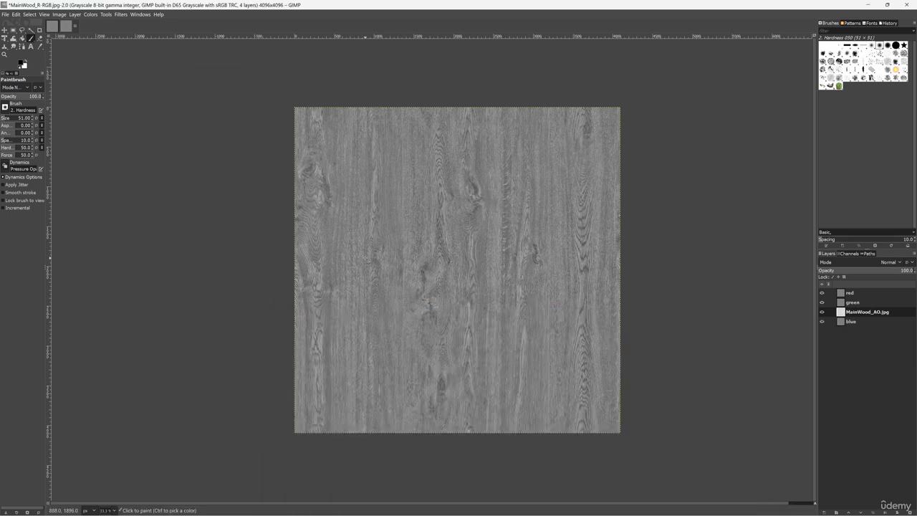
Step: Replace the red layer with the MainWood_AO layer, rename it AO, and rename the green layer R
left_click_drag(855, 314, 859, 293)
left_click_drag(858, 293, 857, 290)
double_click(855, 293)
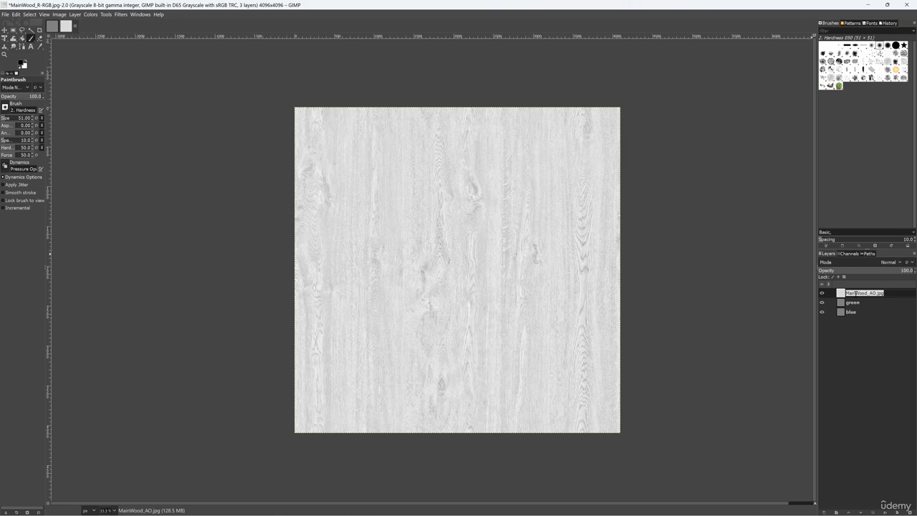
double_click(852, 303)
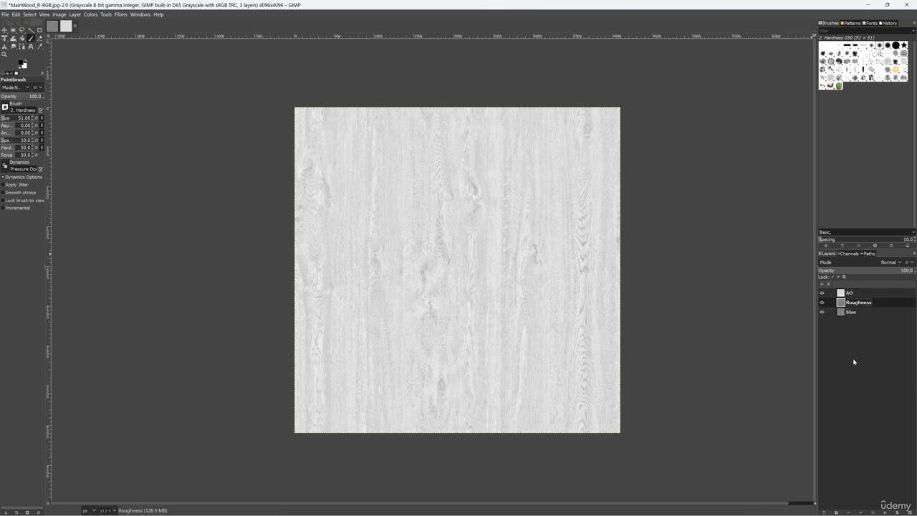
Step: Compose the layers with the RGB color model, using AO for red, R for green and blue for blue
left_click(88, 14)
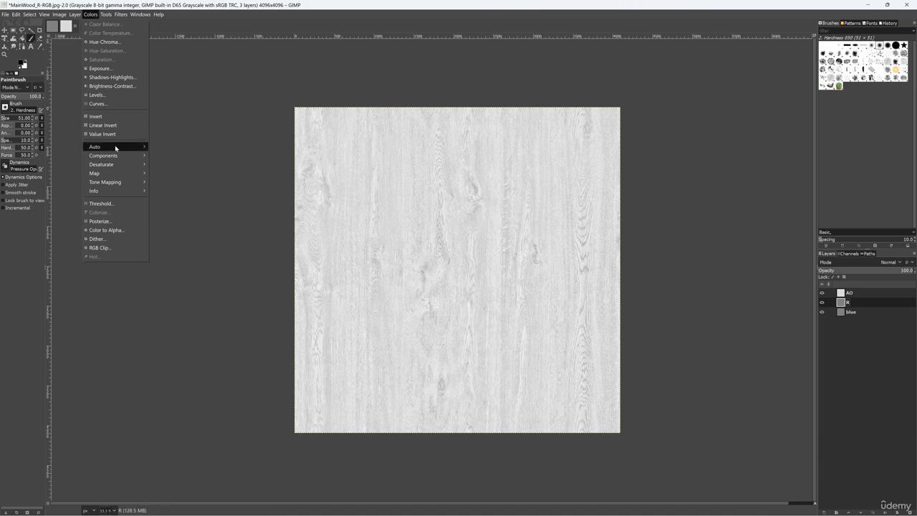
mouse_move(112, 156)
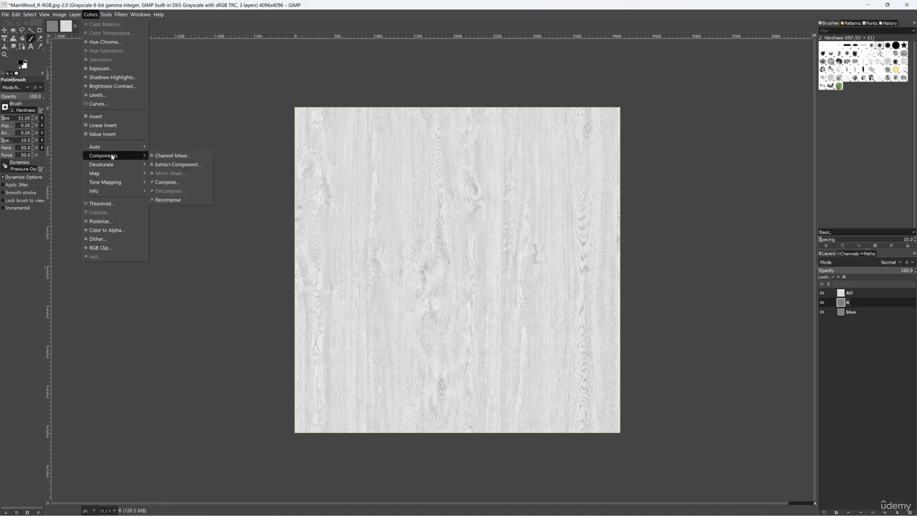
left_click(168, 182)
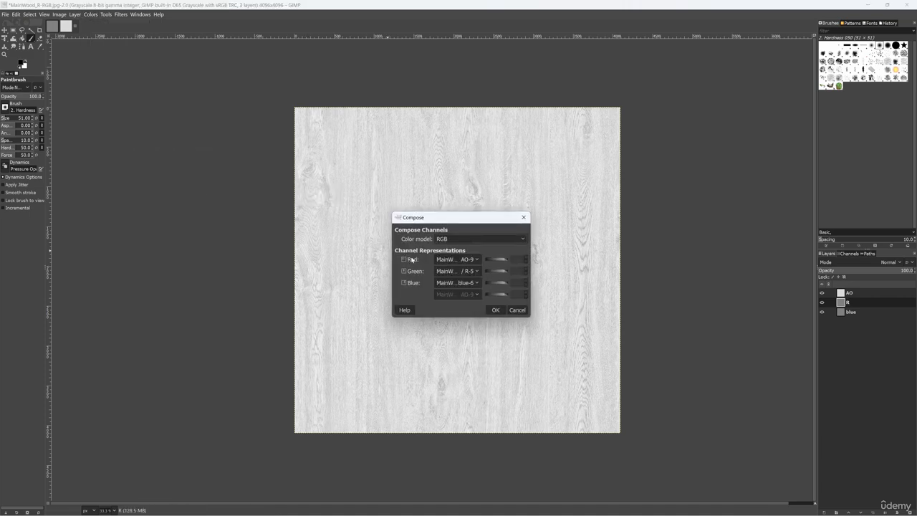
left_click(473, 261)
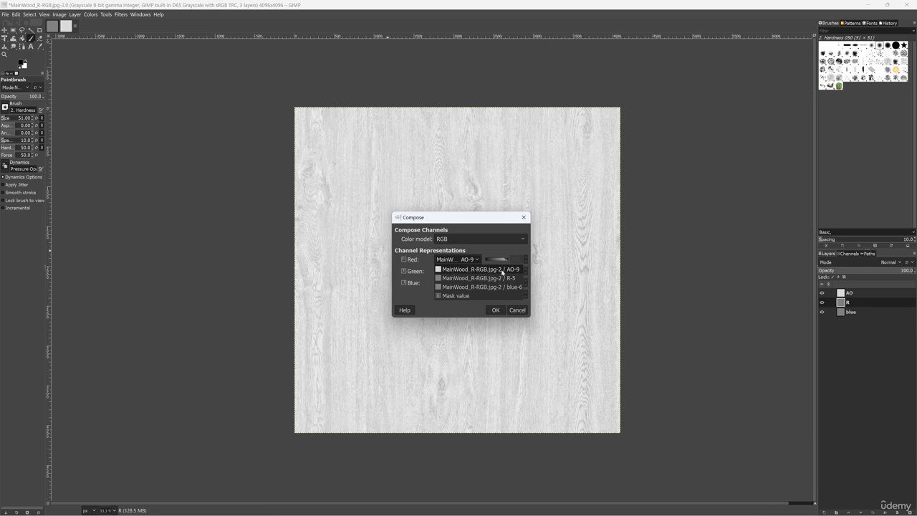
left_click(502, 270)
left_click(466, 271)
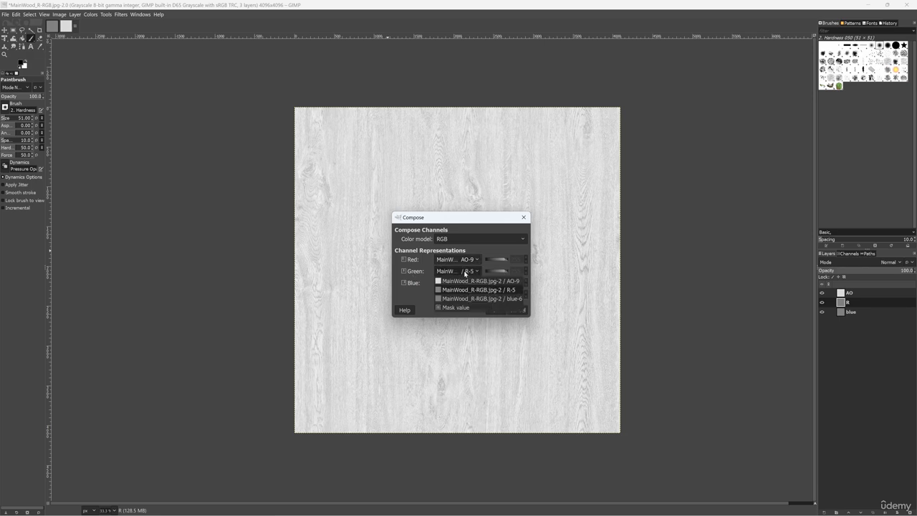
left_click(467, 273)
left_click(490, 310)
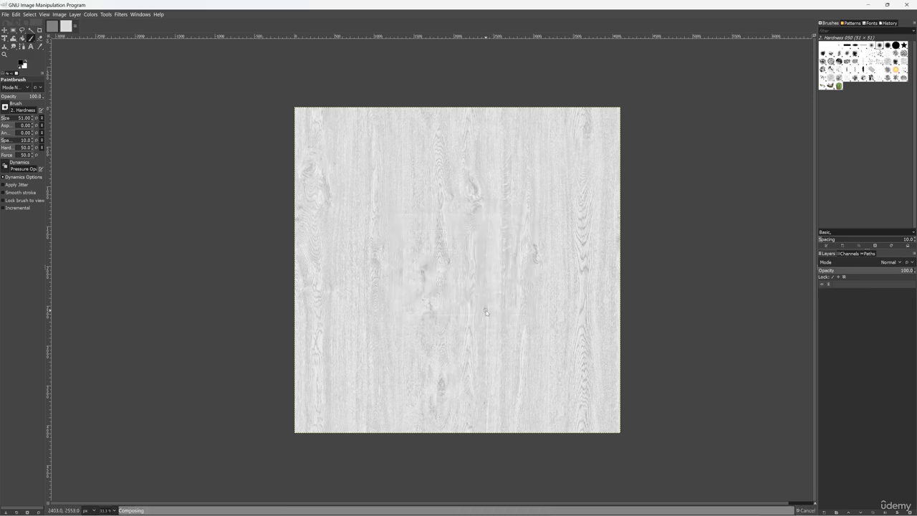
Step: Export the composed image as rgb-compose.png to the WoodMain folder with the default PNG options, and open the exported file
left_click(6, 15)
left_click(26, 133)
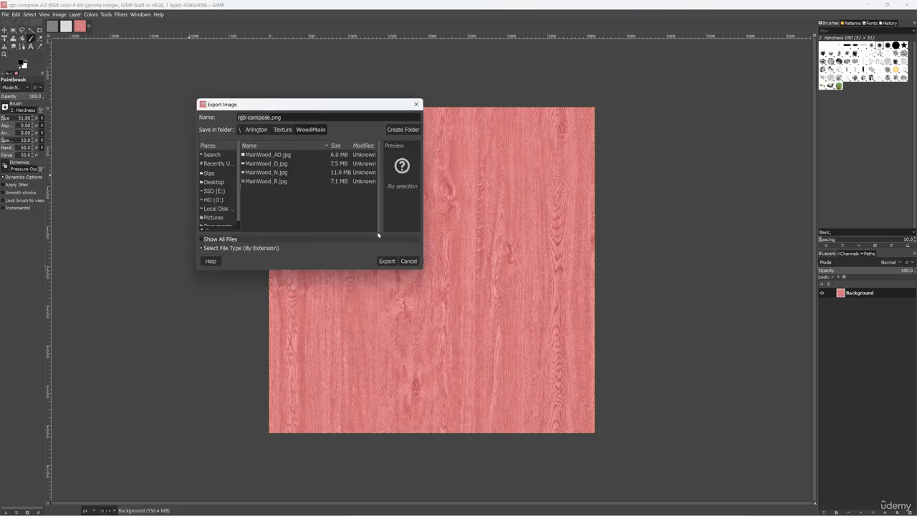
left_click_drag(422, 269, 439, 278)
left_click(401, 269)
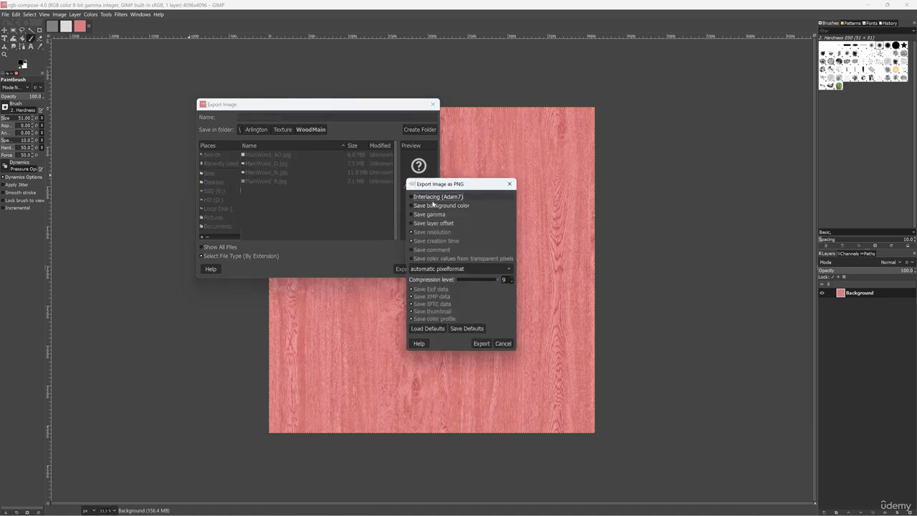
left_click(481, 344)
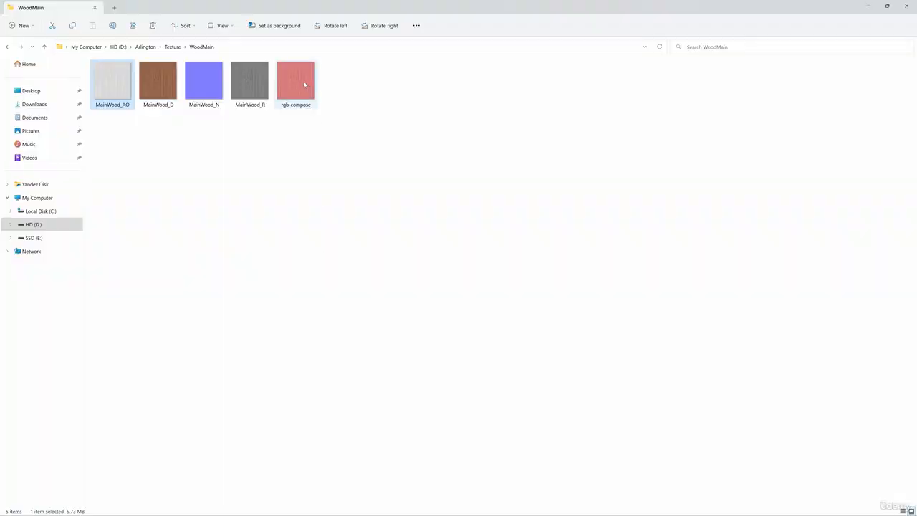
double_click(304, 84)
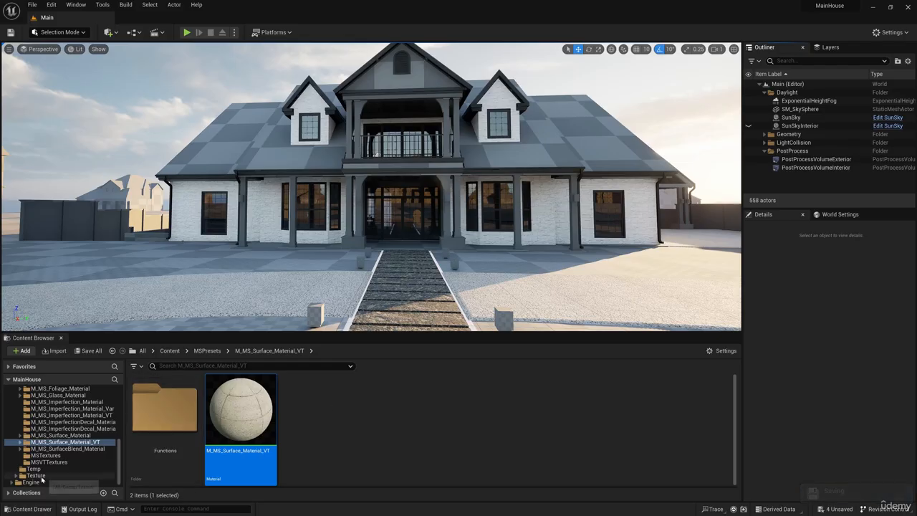
Step: In Unreal Engine, create a folder named Wood inside the project's Texture folder and open it
left_click(41, 477)
right_click(413, 411)
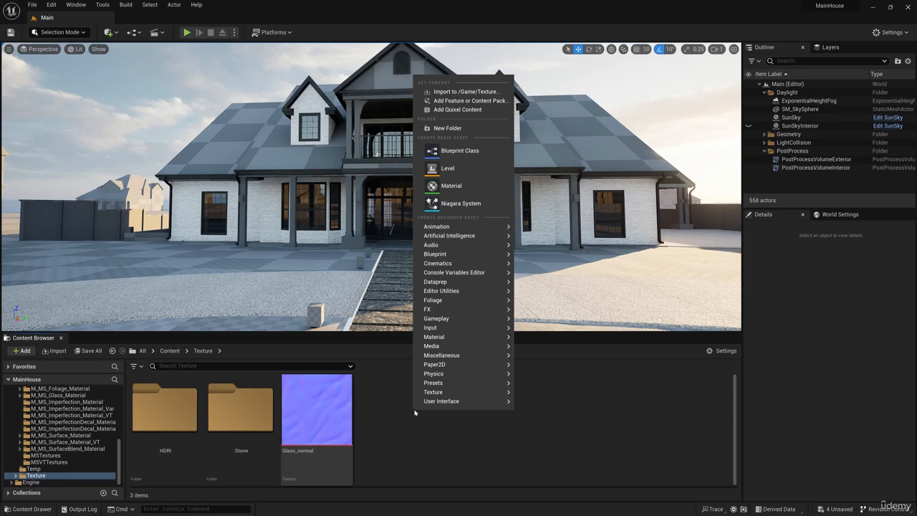
left_click(448, 128)
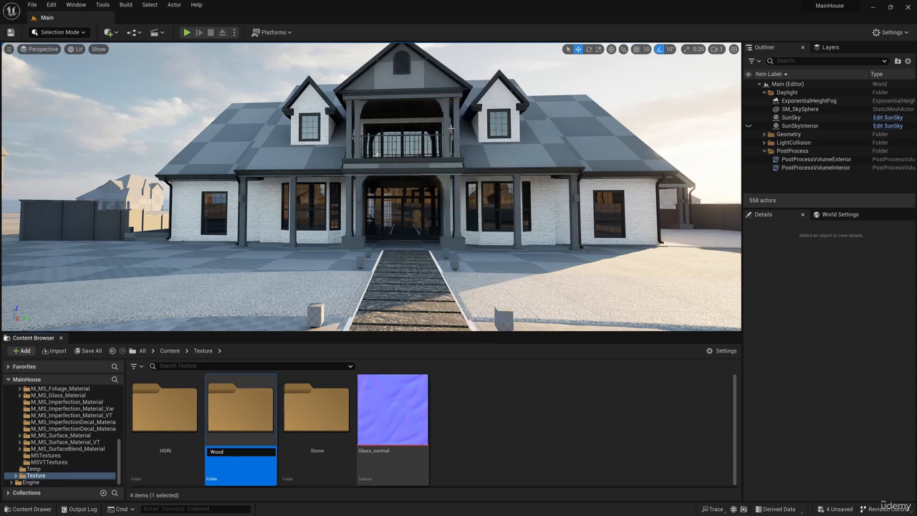
key("Return")
double_click(335, 421)
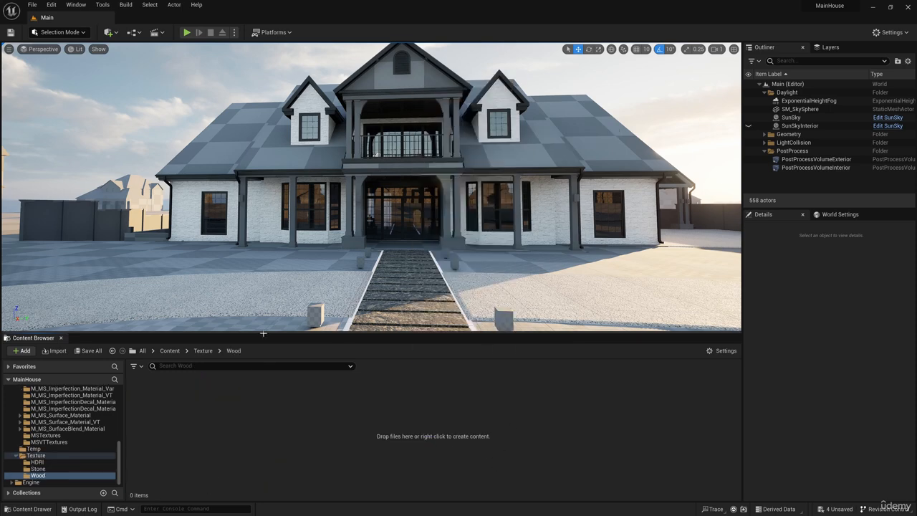
Step: Import MainWood_D, MainWood_N and rgb-compose from the WoodMain folder into the Wood folder
right_click(258, 405)
left_click(316, 83)
left_click(142, 71)
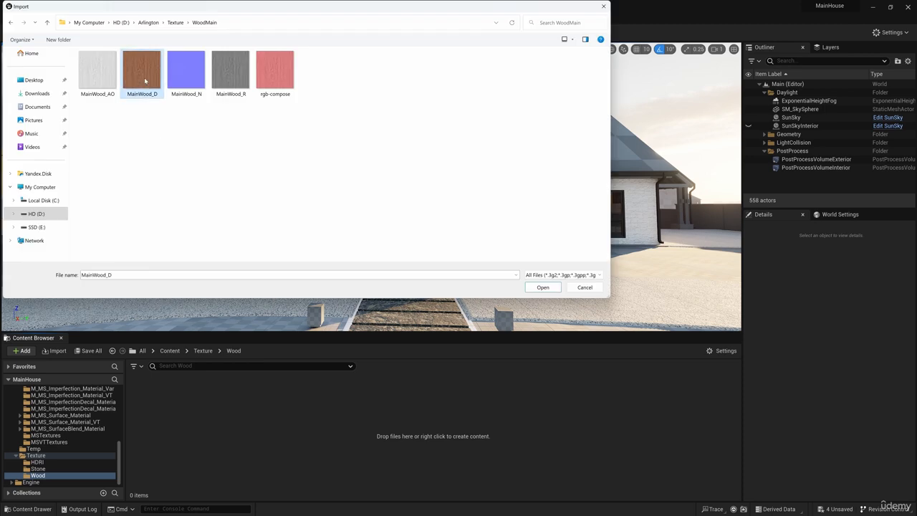
left_click(187, 72, "ctrl")
left_click(275, 71, "ctrl")
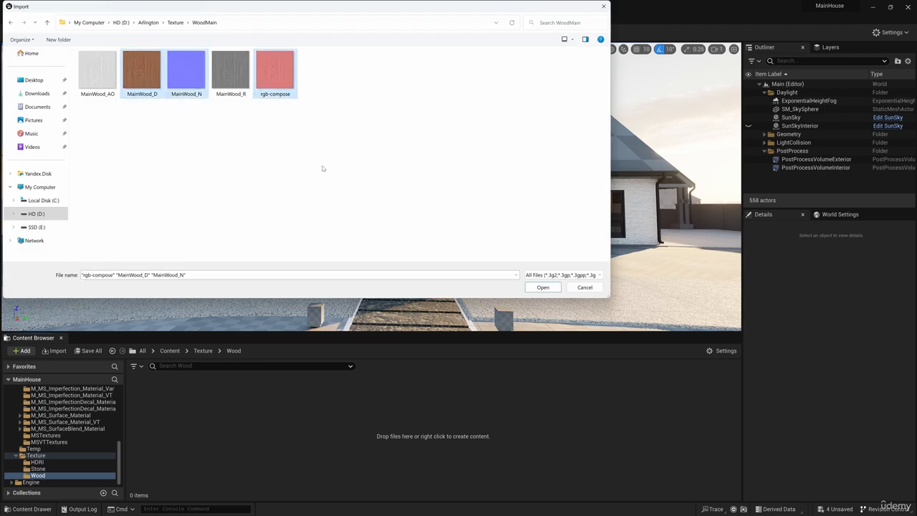
left_click(544, 288)
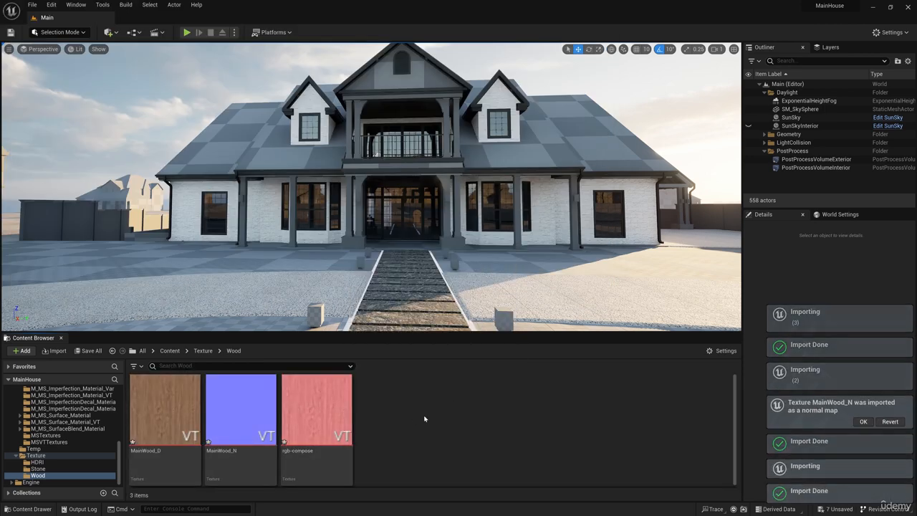
Step: Rename the imported rgb-compose texture as MainWood_ORD
right_click(310, 422)
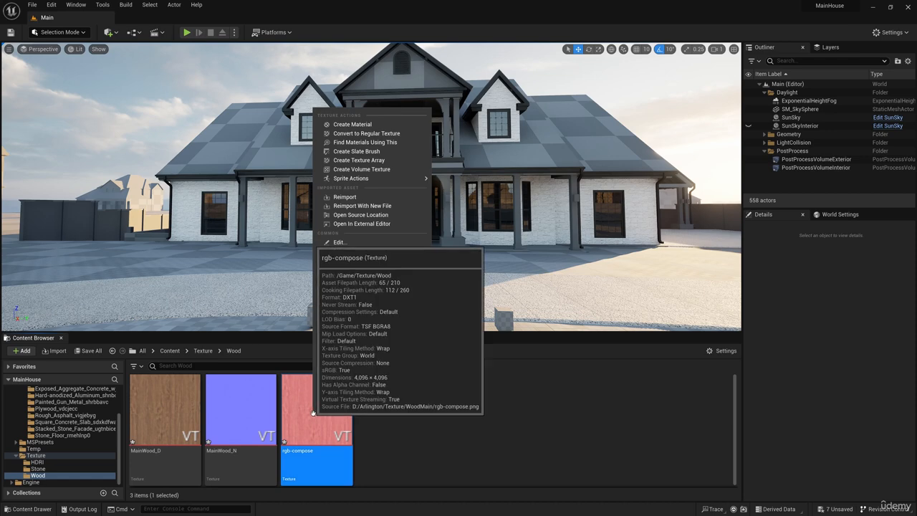
left_click(341, 250)
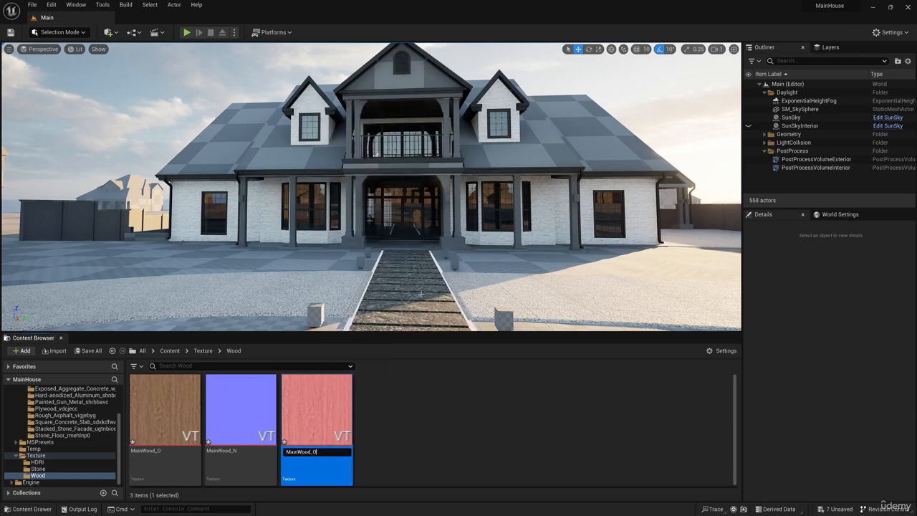
type("MainWood_ORD")
key("Return")
Step: Open the MI_Plywood_vdcjecc_2K material instance from the Plywood_vdcjecc folder at its texture map parameters and enlarge its editor window
scroll(46, 434, "up", 3)
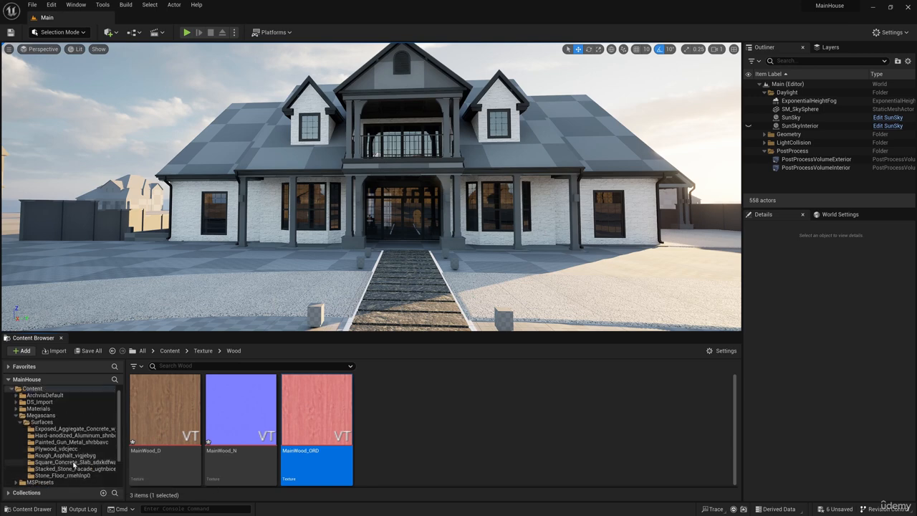
left_click(56, 449)
double_click(165, 410)
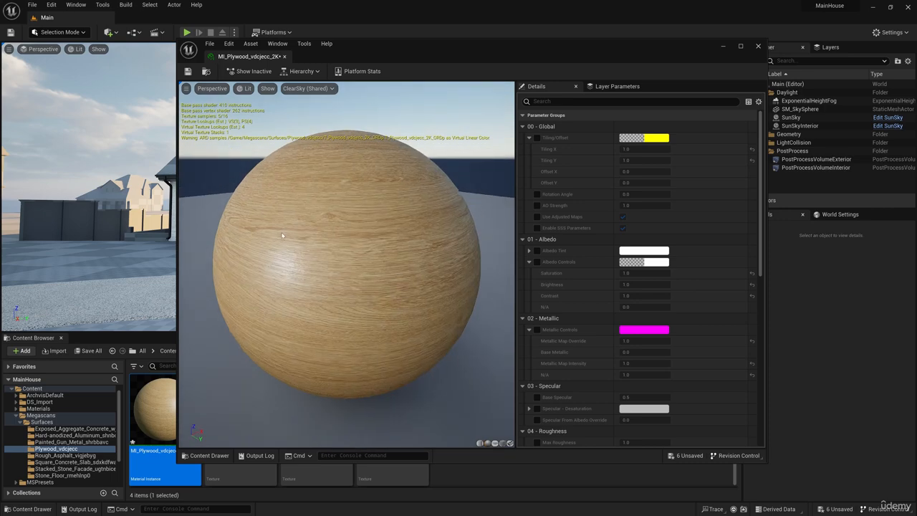
scroll(632, 313, "down", 8)
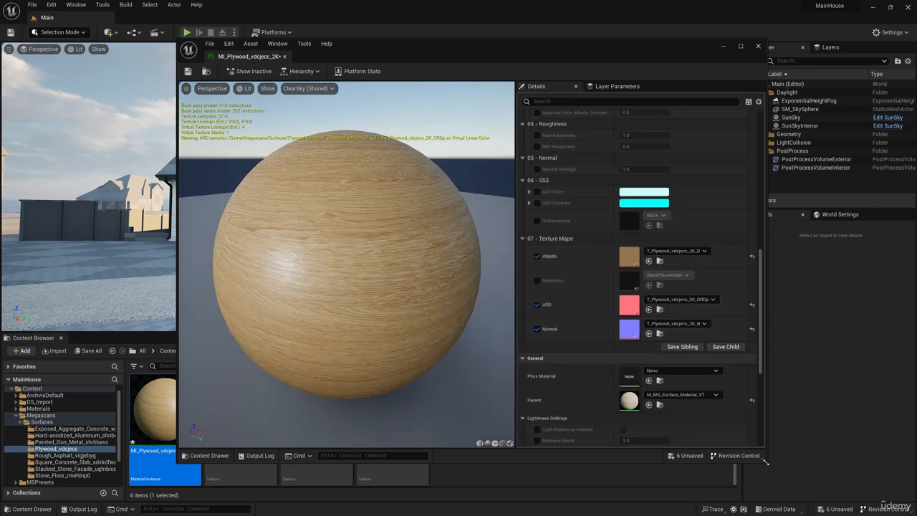
left_click_drag(765, 461, 790, 483)
Step: Assign MainWood_ORD from the Wood folder to the ARD map and MainWood_D to the Albedo map
left_click(205, 477)
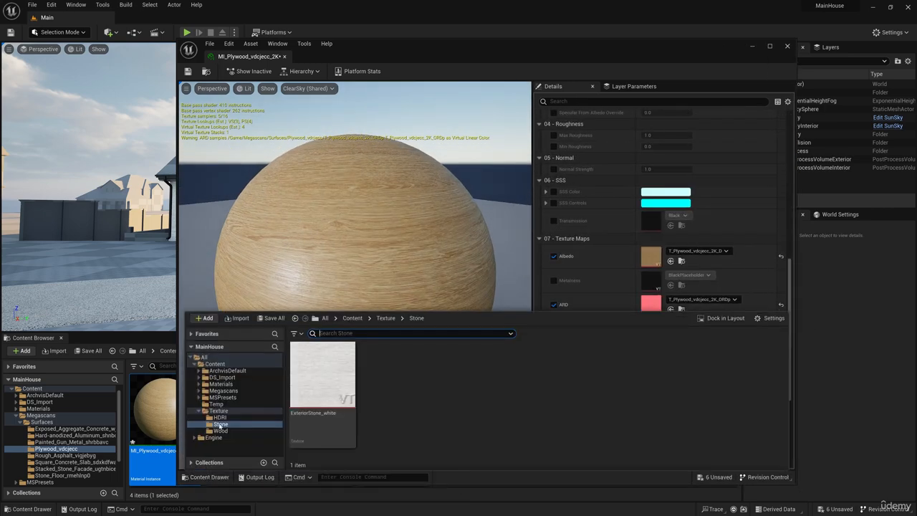
left_click(220, 431)
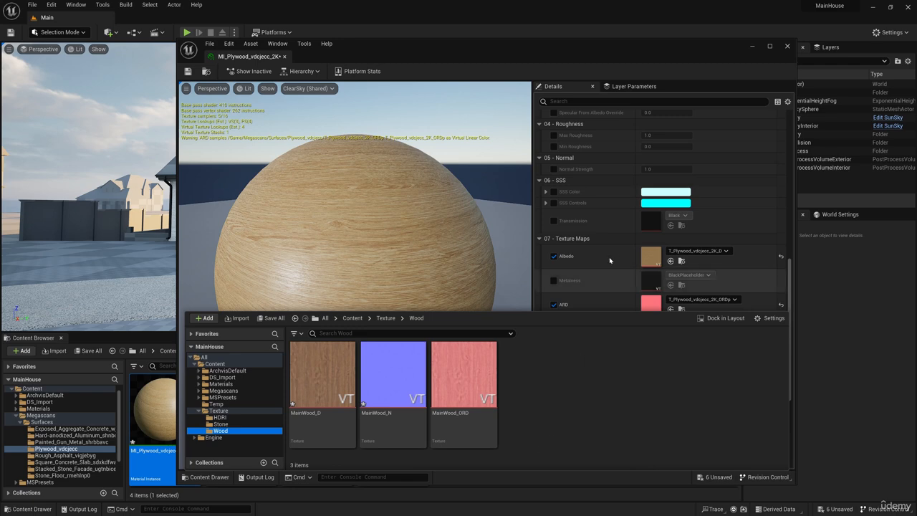
scroll(610, 260, "down", 3)
left_click_drag(467, 369, 652, 240)
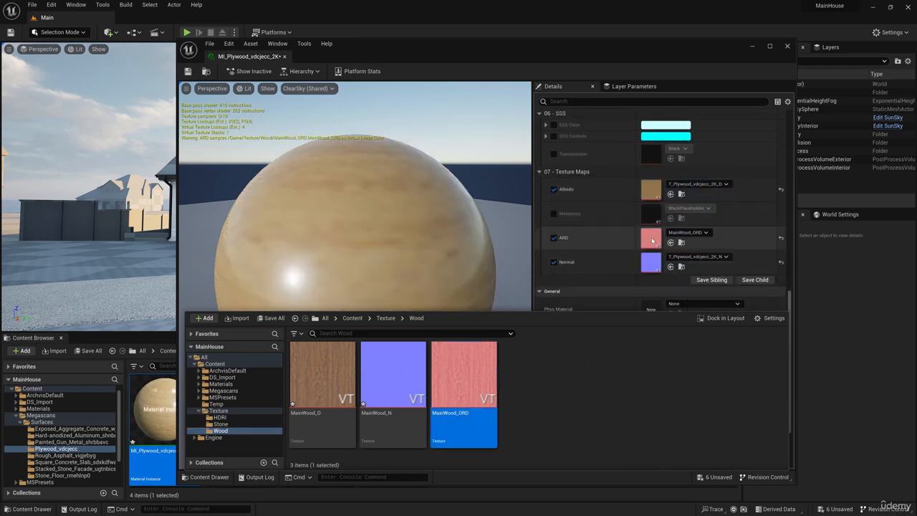
left_click_drag(323, 373, 650, 189)
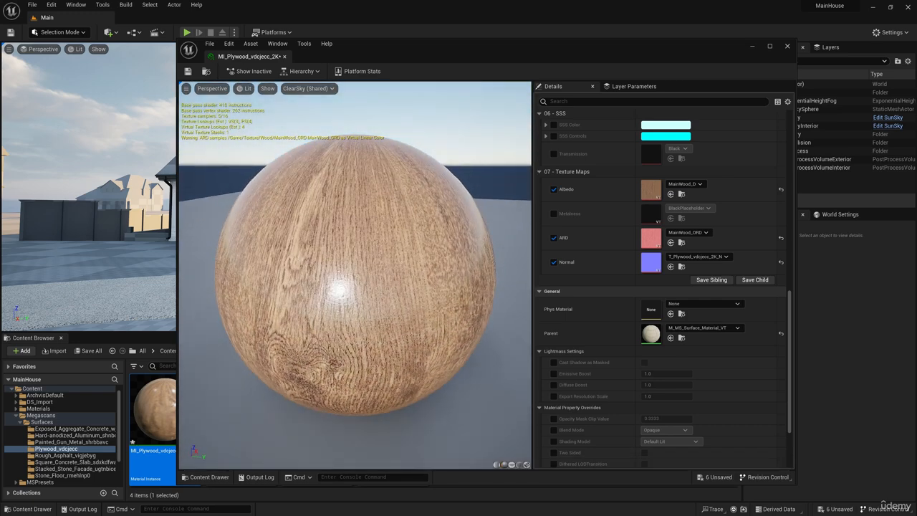
Step: Assign the MainWood_N texture to the material instance's Normal map
scroll(354, 279, "up", 5)
scroll(357, 284, "down", 5)
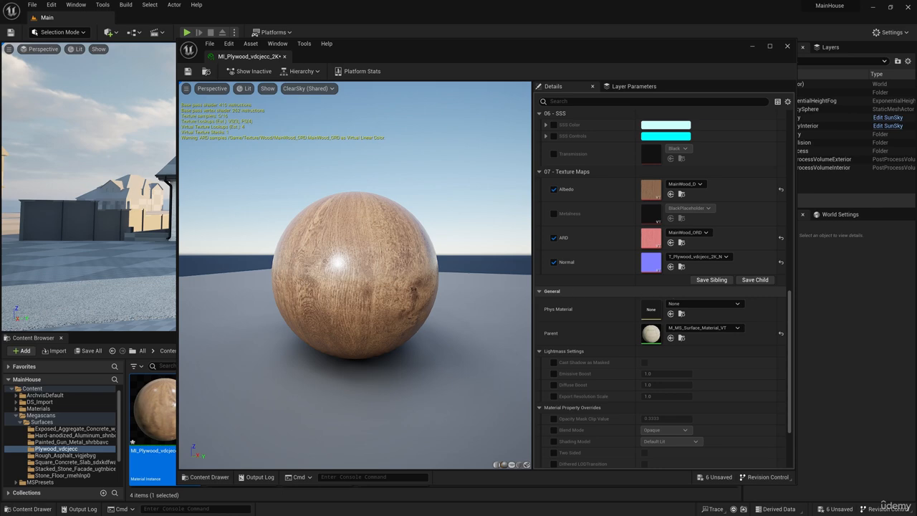
left_click(206, 477)
left_click_drag(393, 380, 659, 261)
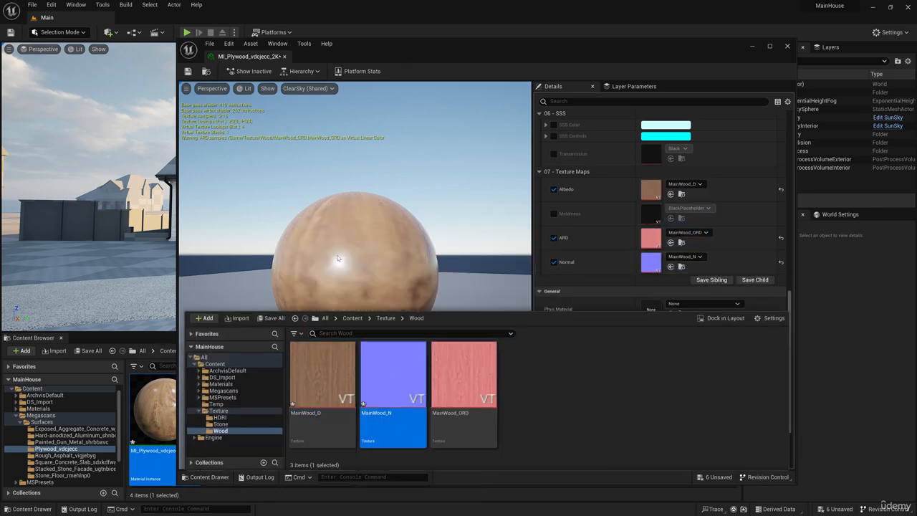
Step: Inspect the wood surface up close on the preview sphere and close the material instance editor
mouse_move(344, 258)
left_mouse_down()
mouse_move(347, 294)
mouse_move(343, 265)
mouse_move(322, 276)
mouse_move(344, 261)
mouse_move(348, 337)
mouse_move(345, 261)
left_mouse_up()
scroll(343, 265, "up", 3)
scroll(343, 265, "up", 5)
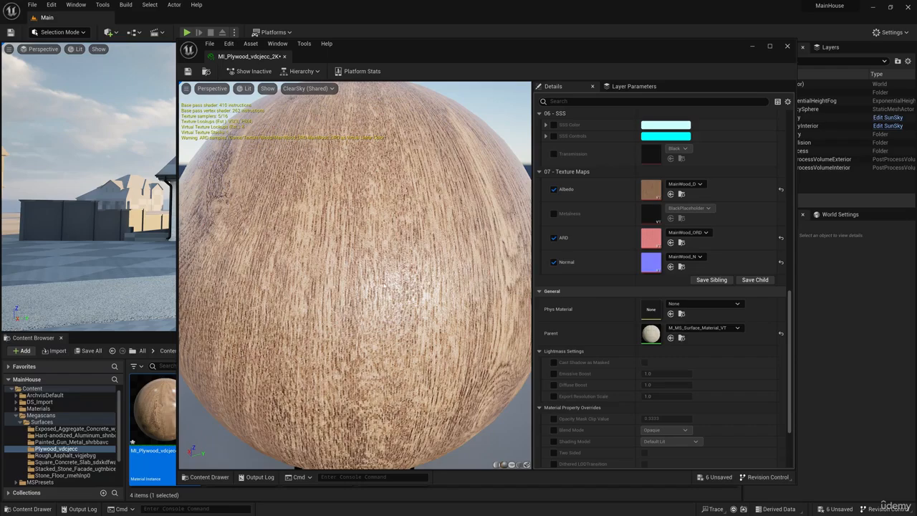
left_click(788, 46)
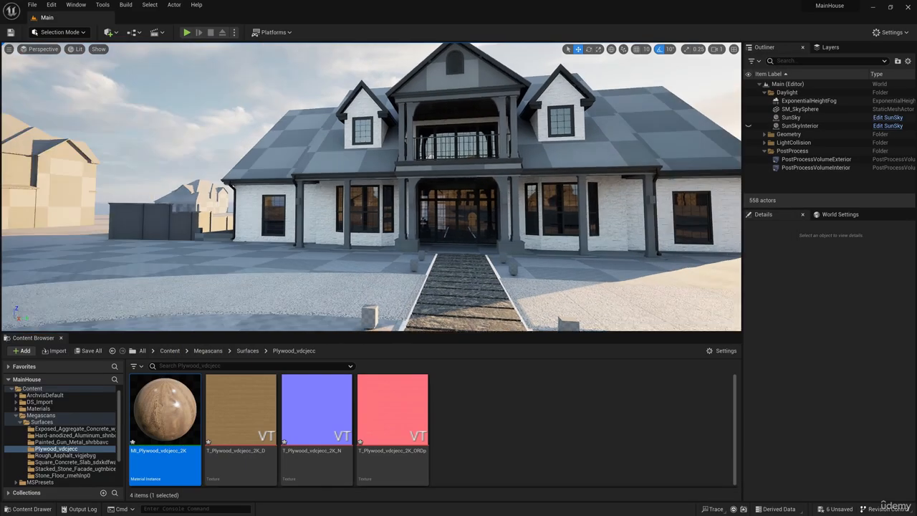
Step: Apply the MI_Plywood_vdcjecc_2K material instance to the wooden columns and beams of the house's front porch
key("w")
mouse_move(365, 286)
right_mouse_down()
mouse_move(379, 294)
mouse_move(365, 287)
right_mouse_up()
left_click_drag(185, 428, 335, 260)
key("w")
right_click_drag(335, 260, 359, 262)
key("d")
key("a")
key("w")
left_click(187, 396)
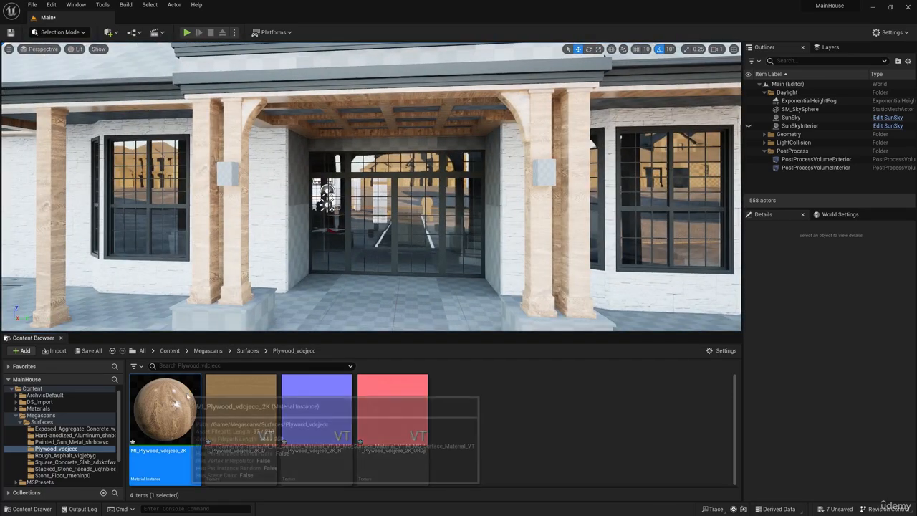
Step: Open the MI_Plywood_vdcjecc_2K material instance, enable its Rotation Angle override and set it to 0.25
double_click(188, 396)
left_click(555, 194)
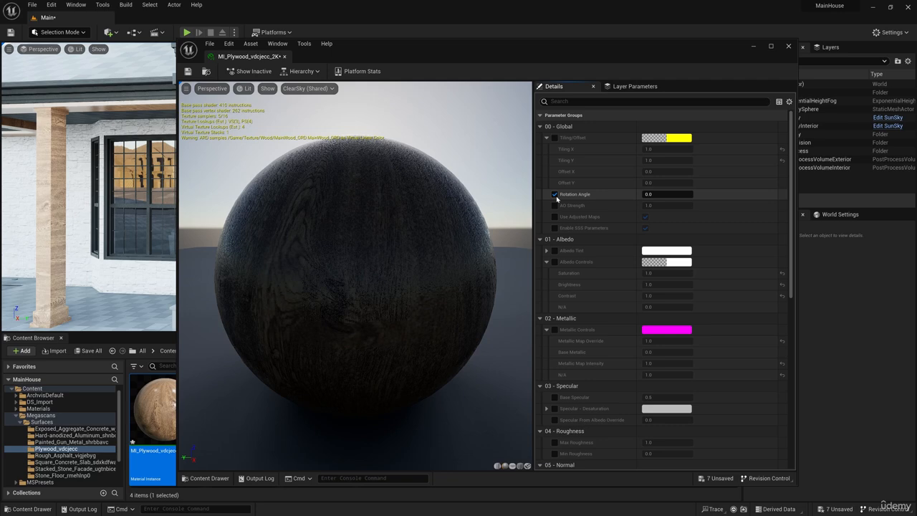
left_click(648, 194)
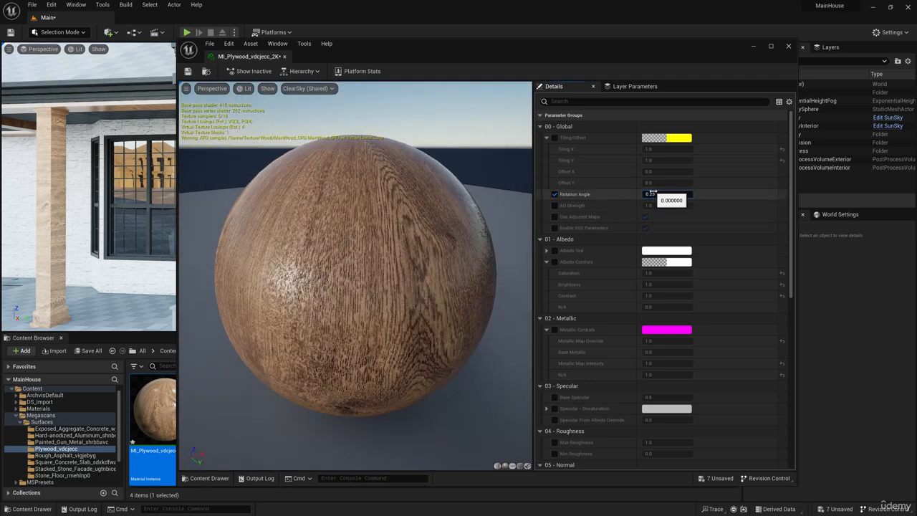
key("Return")
Step: Uncover the porch behind the material editor, enable the Albedo Controls override and set Saturation to 0.7 after trying 0.5
left_click_drag(599, 51, 383, 271)
right_click_drag(402, 187, 455, 185)
scroll(494, 436, "down", 4)
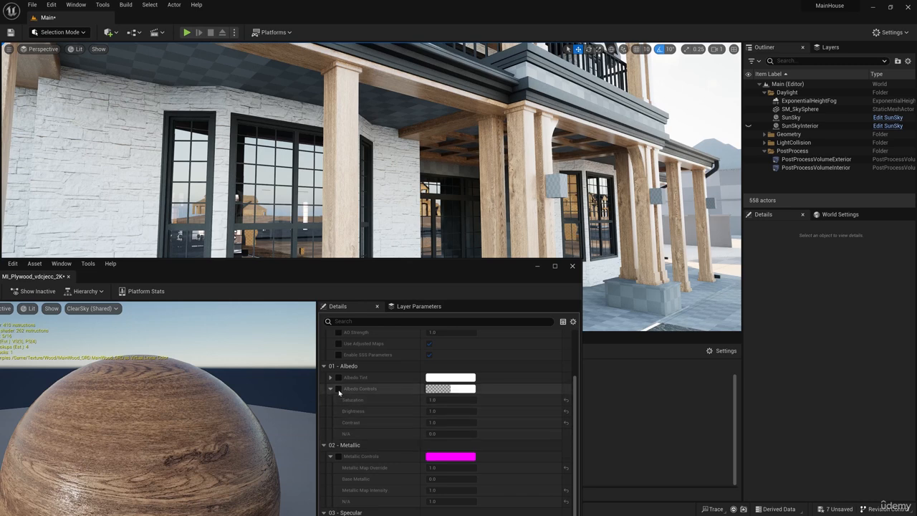
left_click(339, 388)
left_click(432, 400)
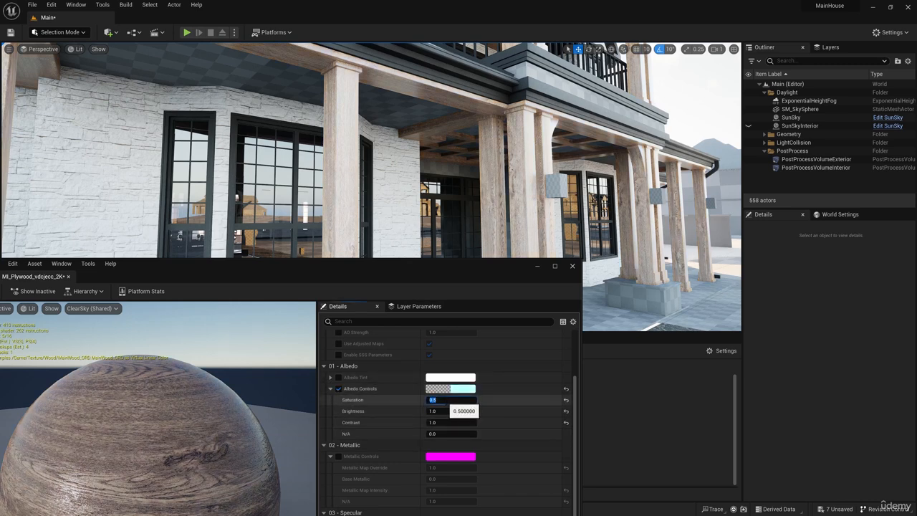
type("0.7")
key("Return")
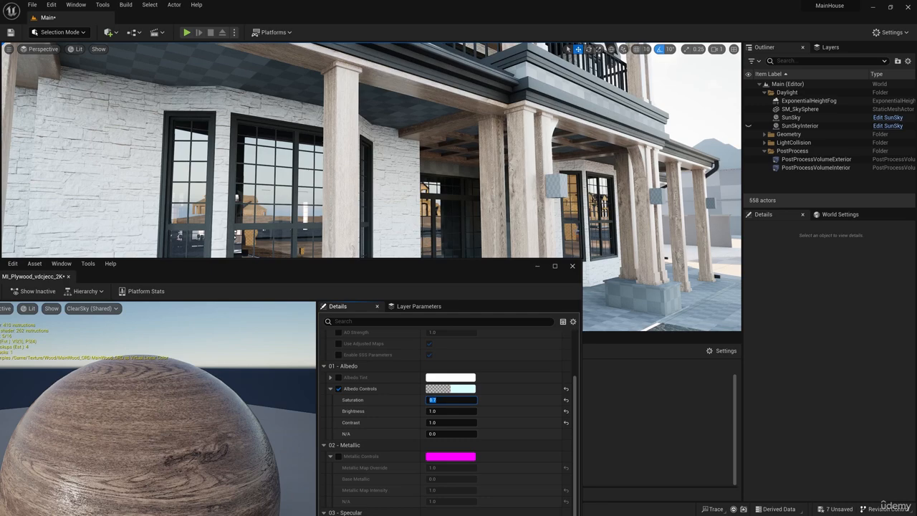
Step: Darken the wood by trying an albedo Brightness of 0.5 and settling on 0.2
left_click(433, 411)
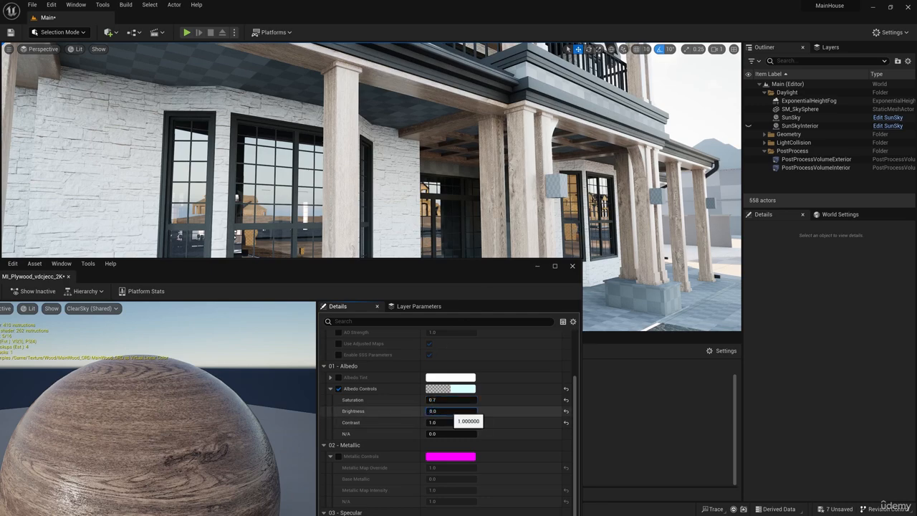
key("Return")
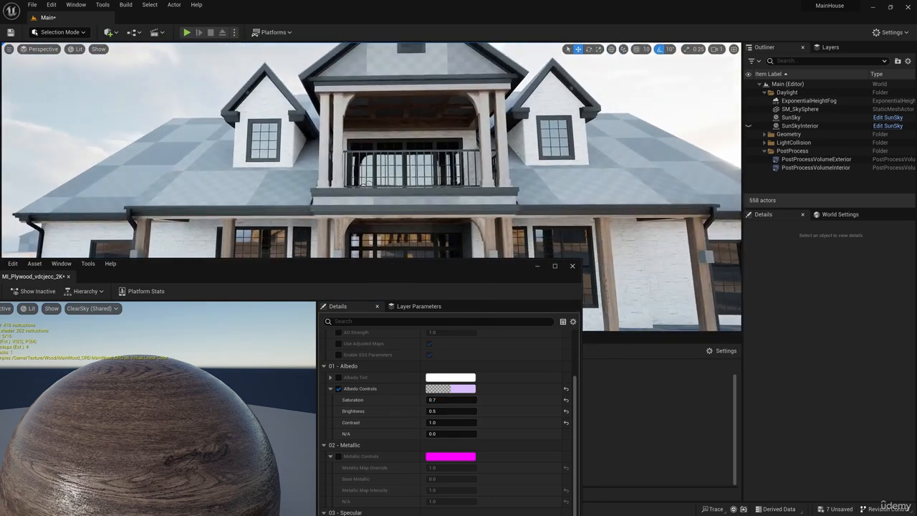
left_click(433, 412)
type("0.2")
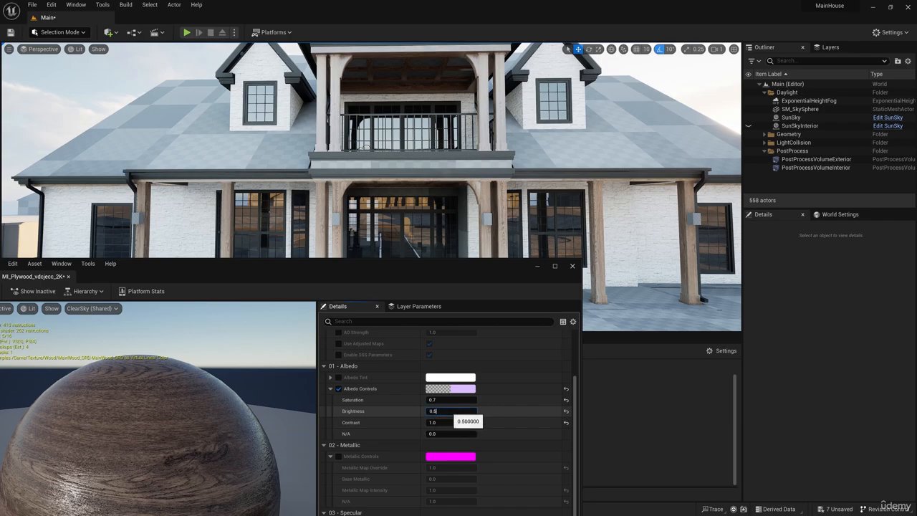
key("Return")
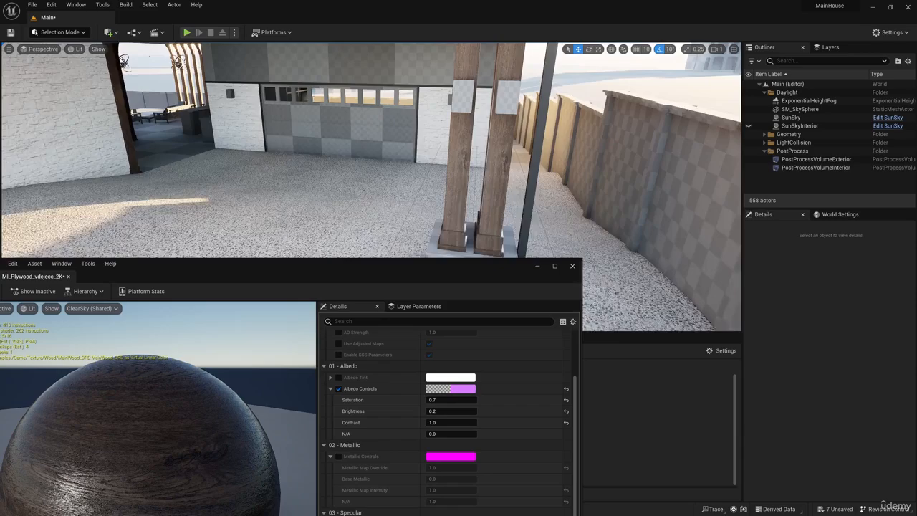
Step: Set the albedo Saturation to 0.6 and the Contrast to 1.1 after trying 1.2, checking the wood on the facade
mouse_move(382, 234)
right_mouse_down()
mouse_move(366, 234)
mouse_move(382, 235)
right_mouse_up()
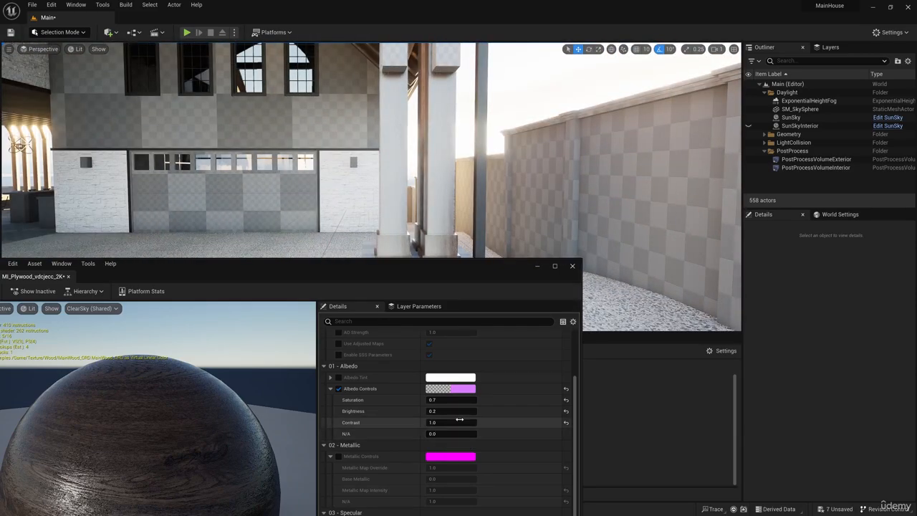
left_click(448, 400)
right_click_drag(454, 208, 330, 170)
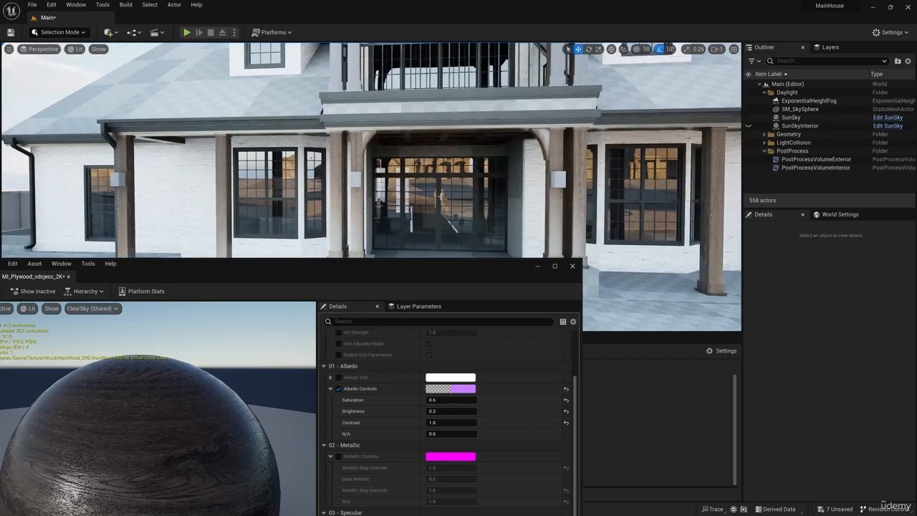
left_click(449, 422)
key("Return")
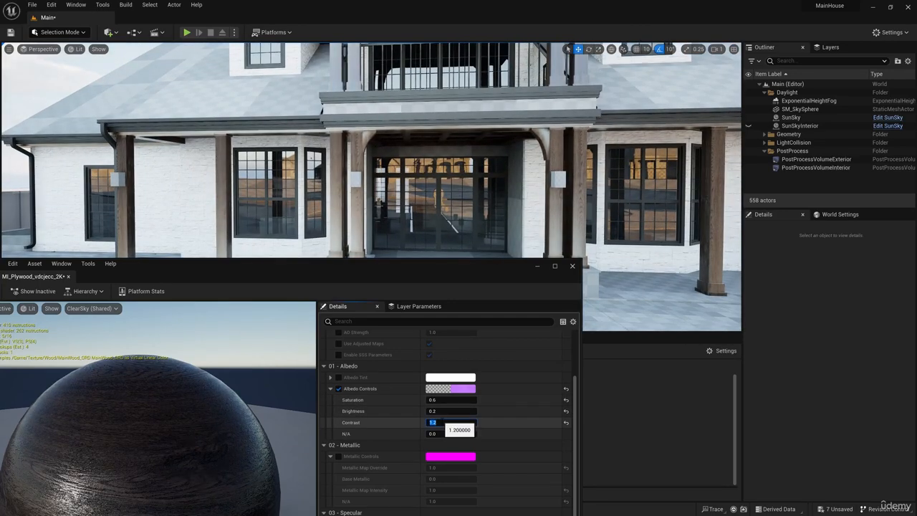
mouse_move(430, 179)
right_mouse_down()
mouse_move(416, 177)
mouse_move(441, 176)
mouse_move(433, 208)
mouse_move(433, 172)
right_mouse_up()
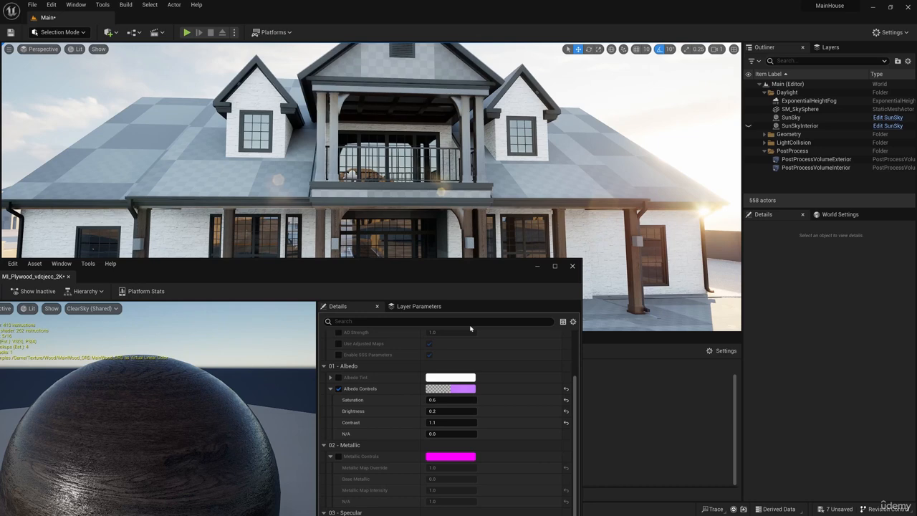
Step: Enable the specular, roughness and normal overrides with Base Specular 0.3, Max Roughness 1.0, Min Roughness 0.4 and Normal Strength 1.3
scroll(404, 409, "down", 5)
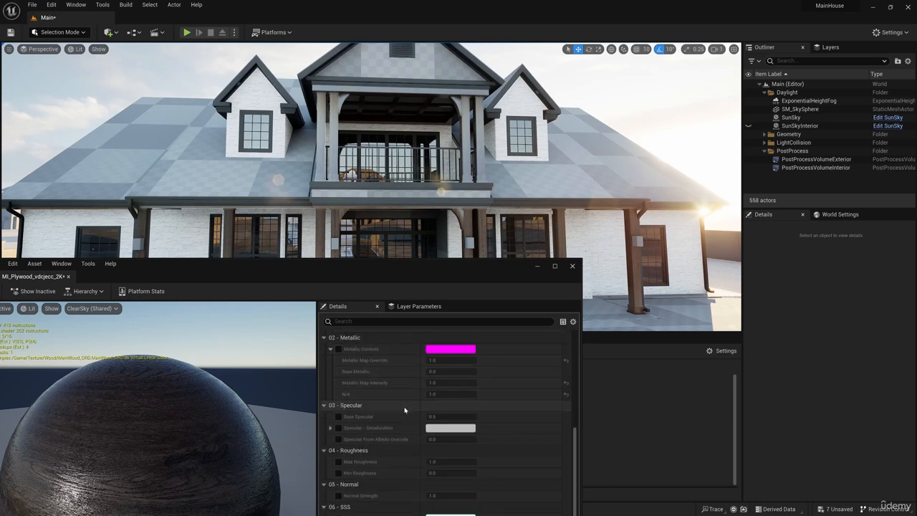
left_click(339, 417)
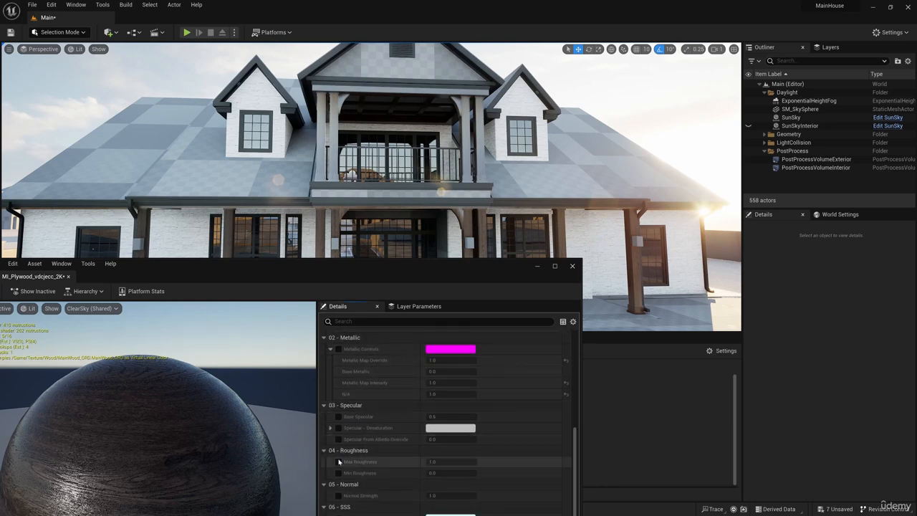
left_click_drag(435, 276, 425, 296)
right_click_drag(422, 186, 387, 165)
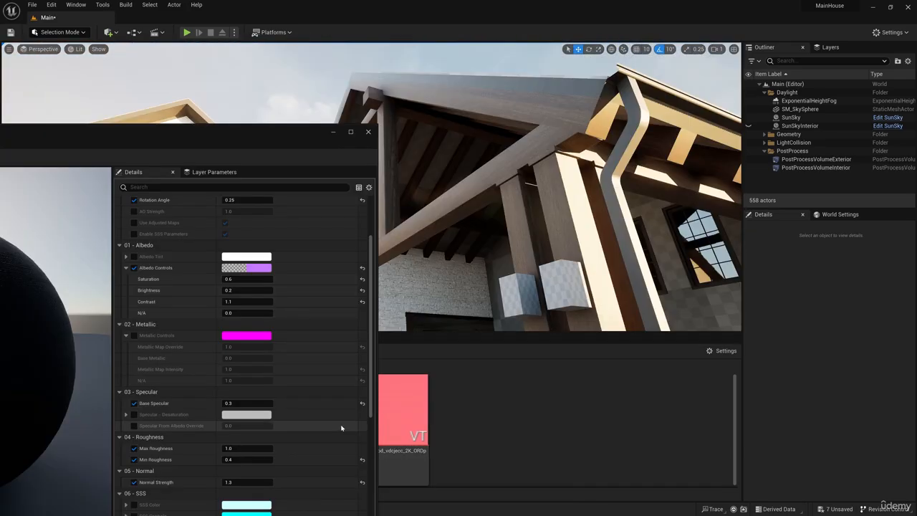
Step: Set the wood's Base Specular to 0.2 and Min Roughness to 1.0, checking the beams and columns up close
scroll(341, 428, "down", 5)
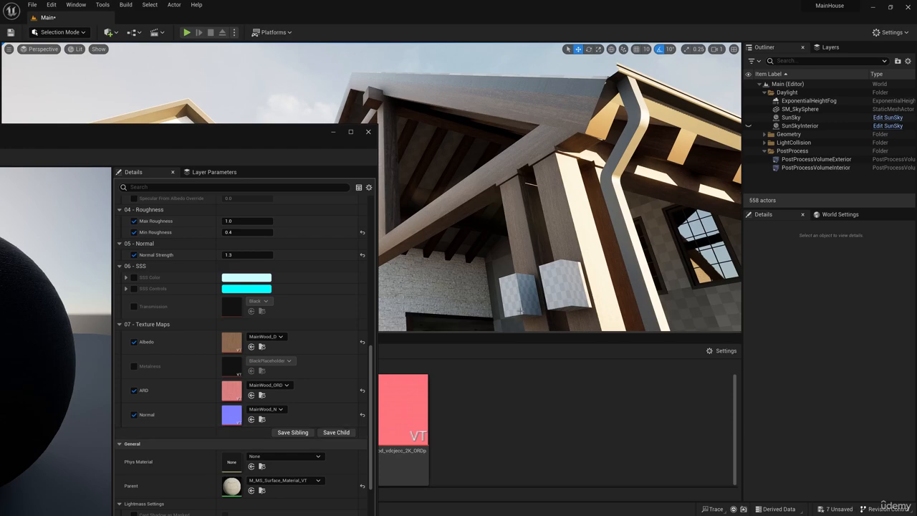
right_click_drag(534, 305, 530, 272)
scroll(237, 269, "up", 2)
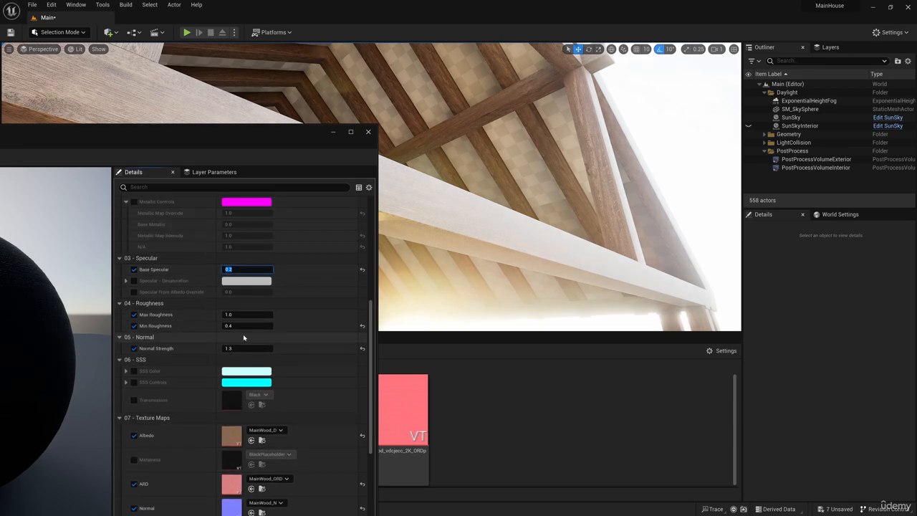
left_click_drag(244, 325, 266, 325)
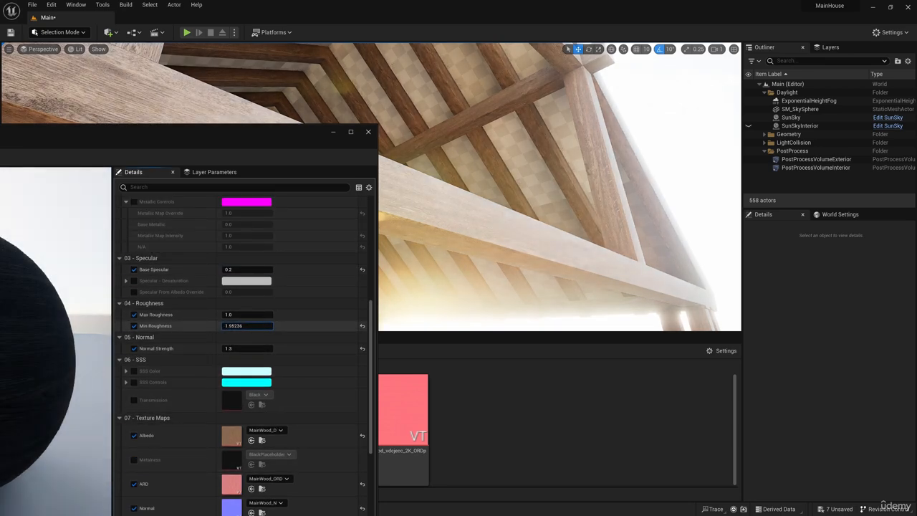
left_click(262, 314)
right_click_drag(400, 284, 501, 315)
right_click_drag(380, 225, 401, 236)
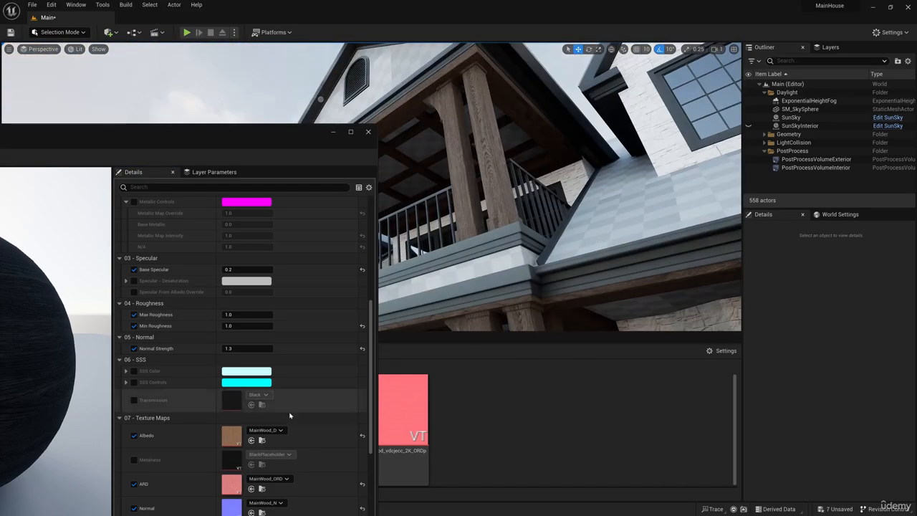
Step: Set the wood's Min Roughness to 0.8, close the material instance editor and view the whole house front
left_click(228, 326)
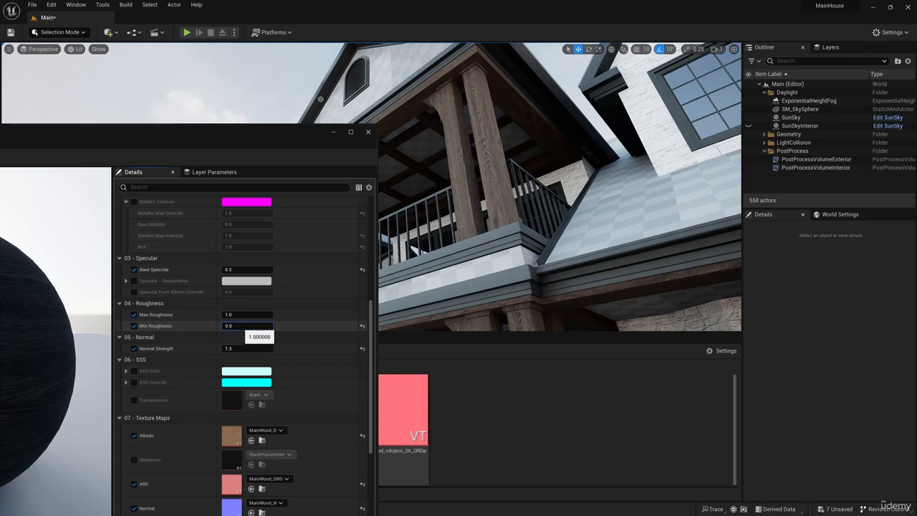
key("Return")
right_click_drag(401, 286, 444, 287)
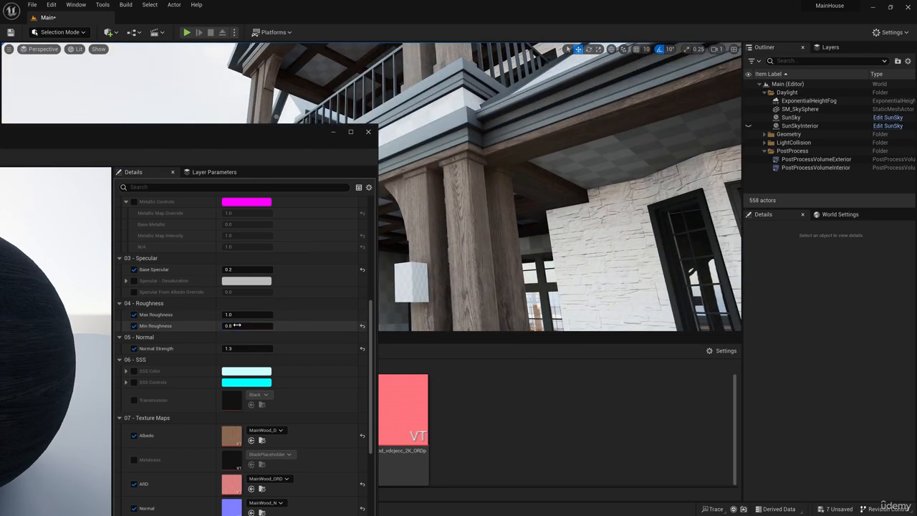
key("Return")
mouse_move(545, 215)
right_mouse_down()
mouse_move(716, 319)
mouse_move(580, 236)
mouse_move(566, 215)
mouse_move(602, 230)
mouse_move(573, 208)
mouse_move(559, 215)
right_mouse_up()
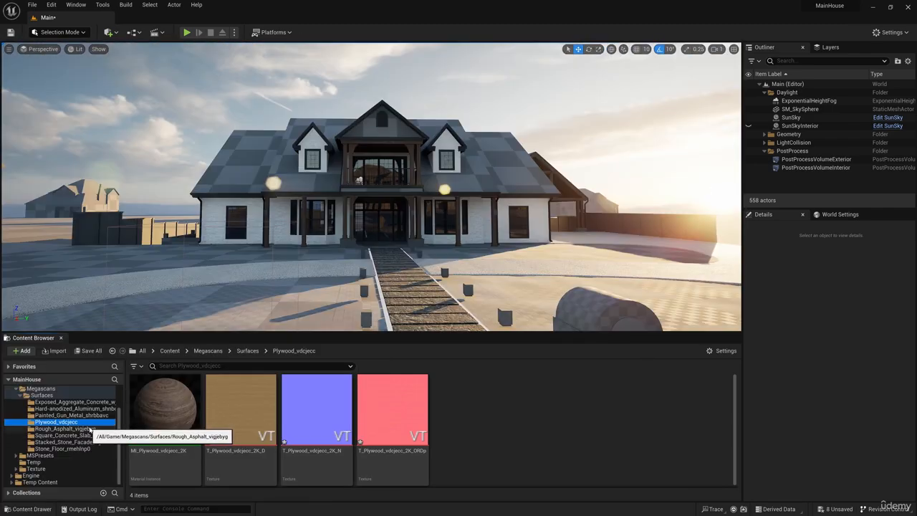
Step: Create a material instance from M_MS_Surface_Material_VT in the MSPresets folder and name it MI_Roof
left_click(33, 456)
scroll(58, 458, "down", 5)
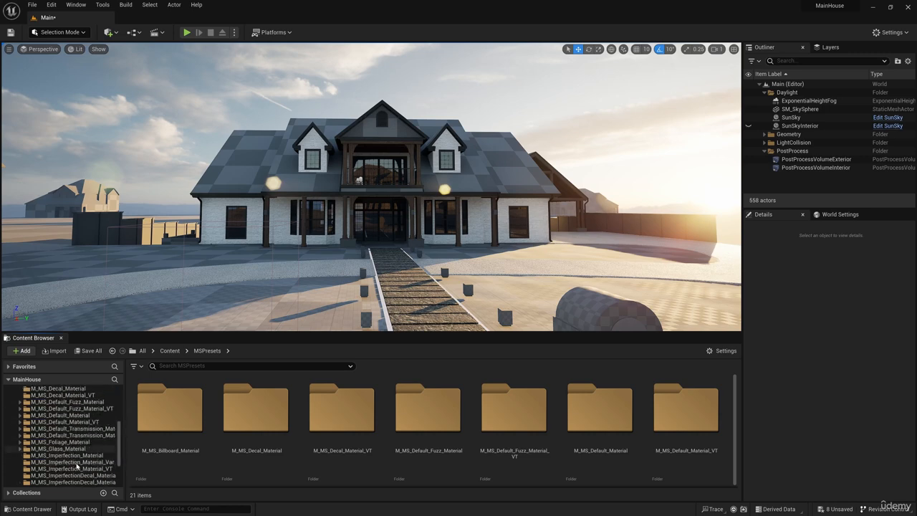
left_click(64, 456)
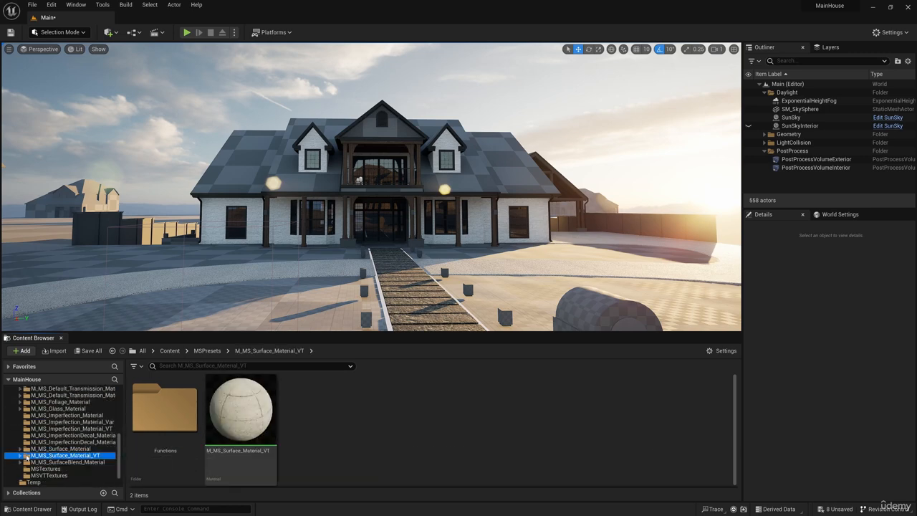
left_click(247, 412)
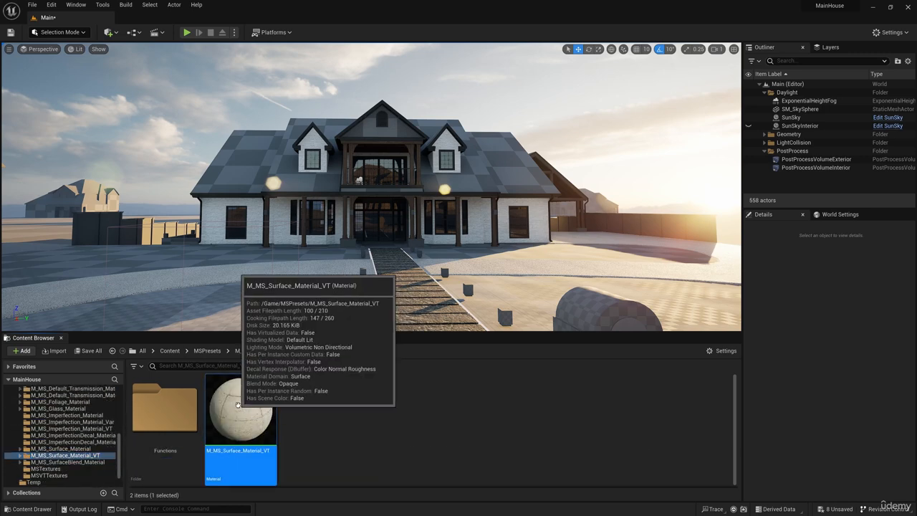
right_click(244, 406)
left_click(289, 206)
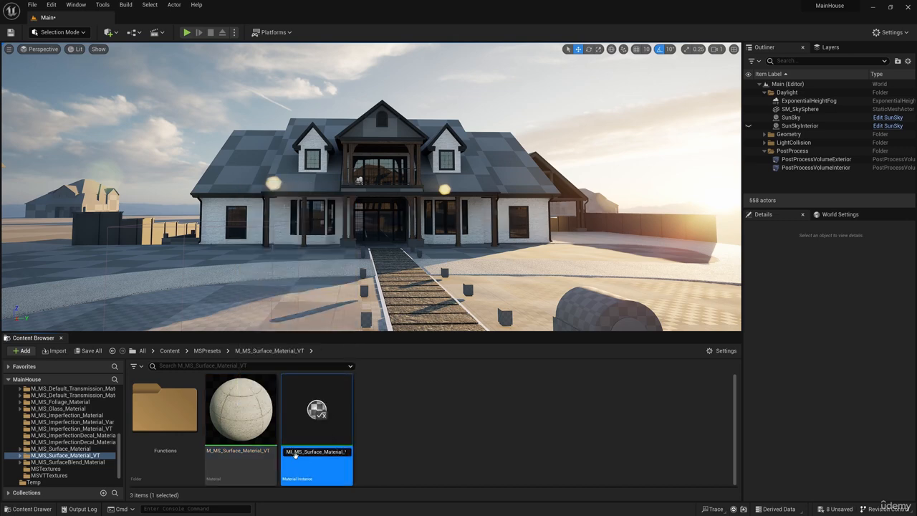
type("MI_Roof")
key("Return")
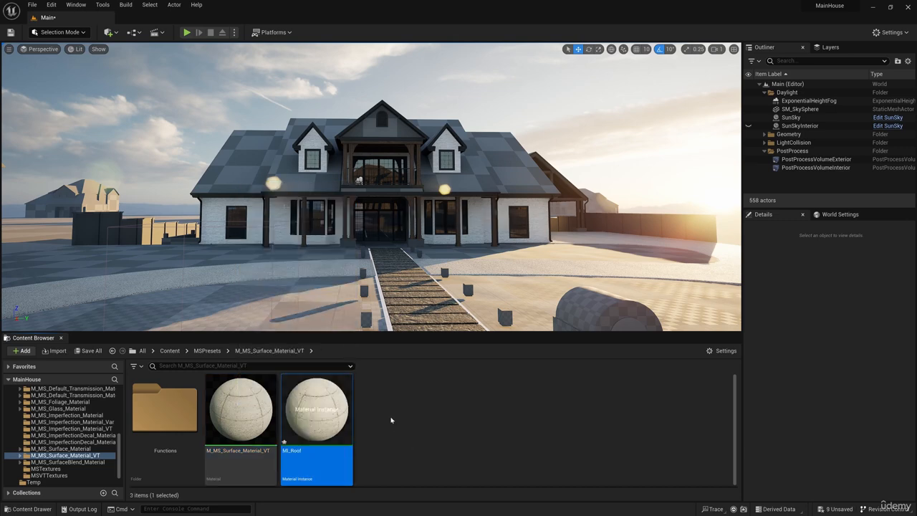
Step: Move MI_Roof into the Instance folder under Materials and select it there
scroll(72, 438, "up", 10)
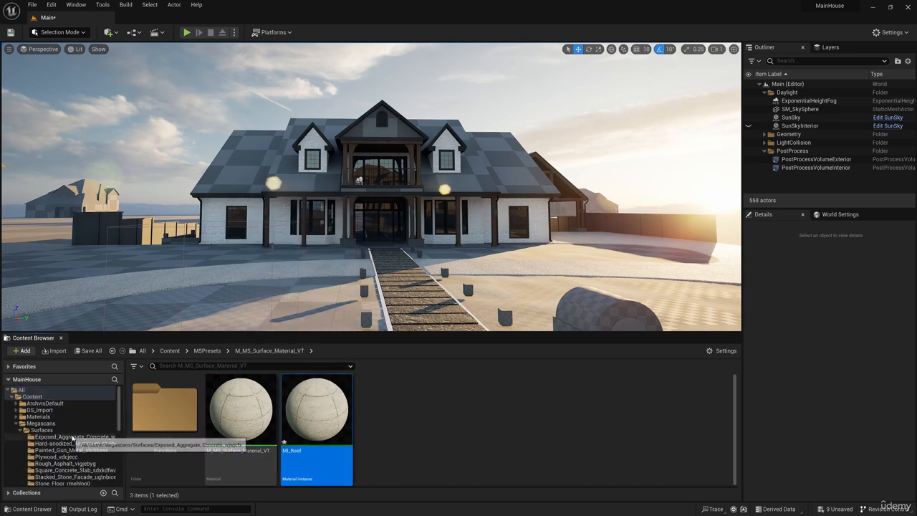
left_click(16, 417)
left_click_drag(316, 412, 43, 428)
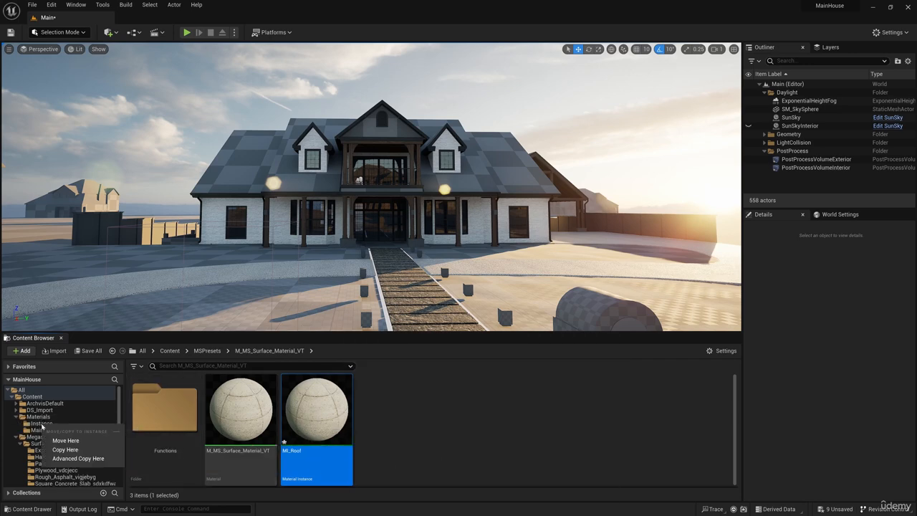
left_click(65, 440)
left_click(41, 424)
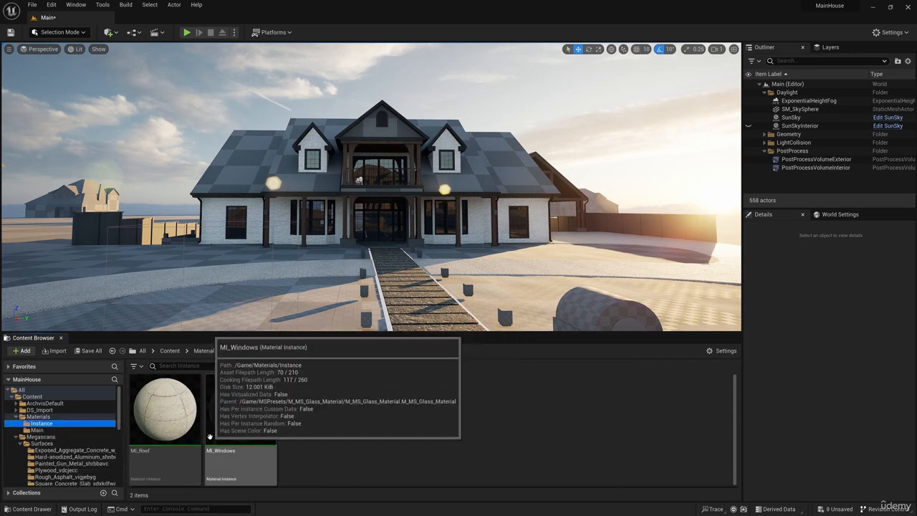
left_click(165, 423)
Step: Create a folder named Roof inside the Texture folder and open it
scroll(43, 459, "down", 10)
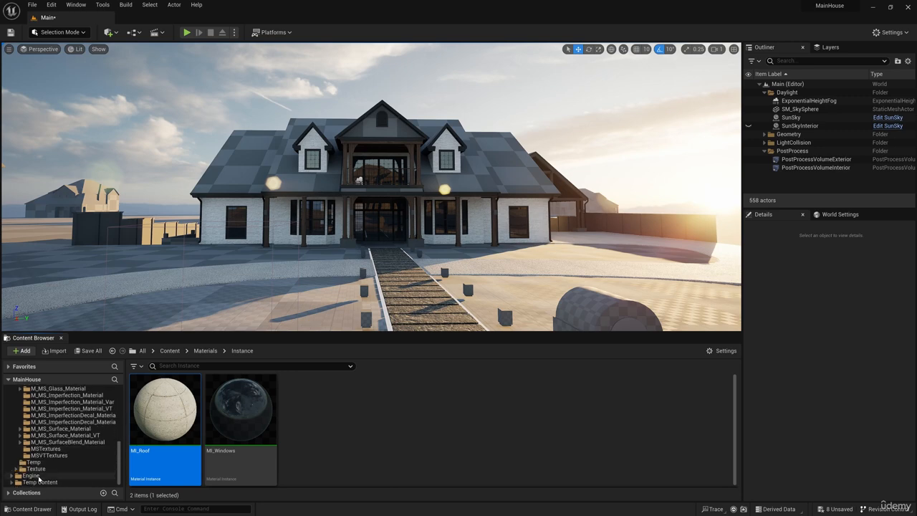
left_click(36, 468)
right_click(462, 420)
left_click(489, 137)
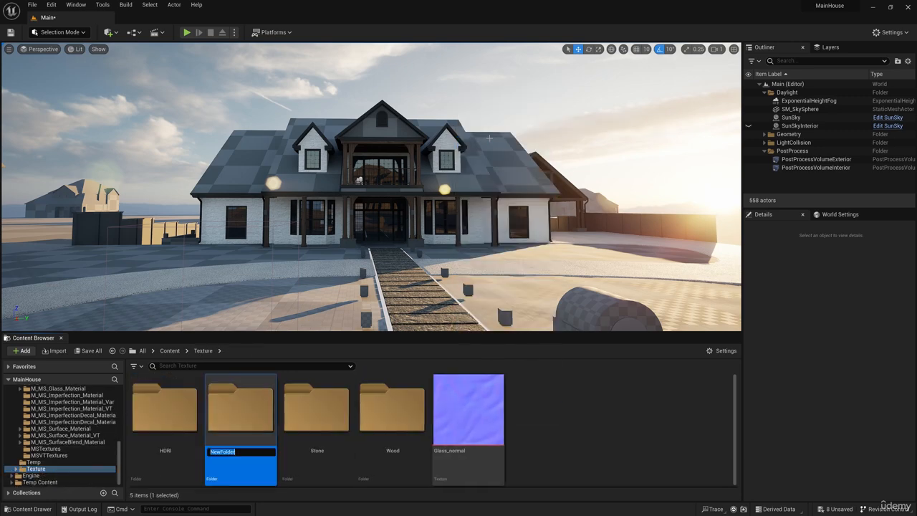
double_click(237, 416)
Step: Import the MetalRoof_D, MetalRoof_N and MetalRoof_R textures into the Roof folder
right_click(257, 421)
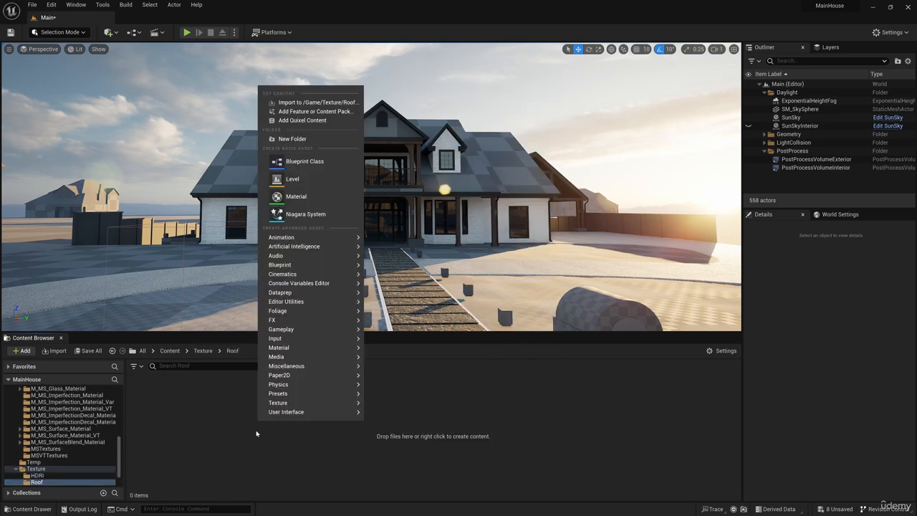
left_click(301, 98)
left_click_drag(268, 128, 98, 92)
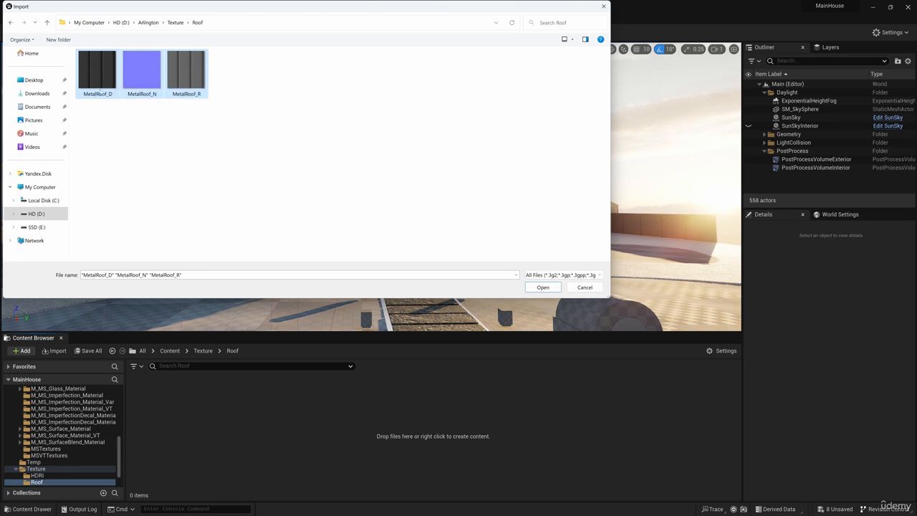
left_click(537, 288)
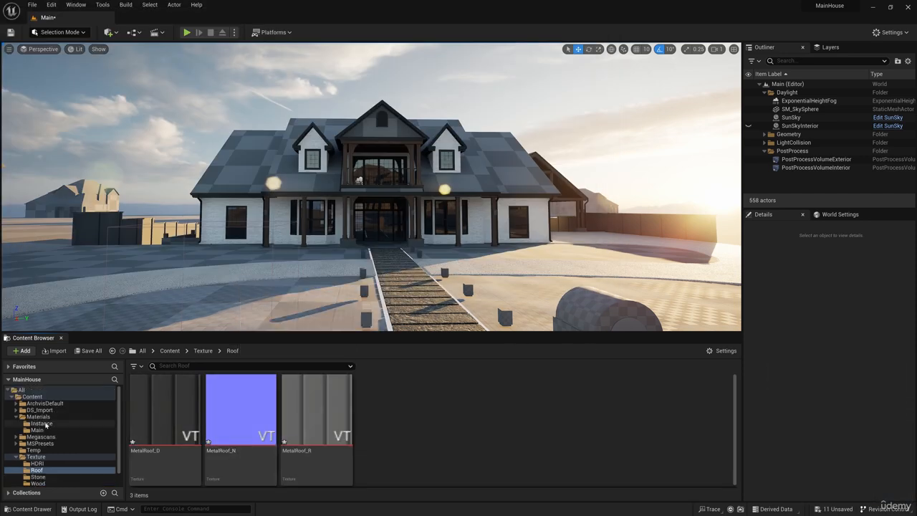
Step: Open MI_Roof from the Instance folder and enable its Albedo, Metalness, ARD and Normal texture map overrides
left_click(46, 423)
double_click(169, 415)
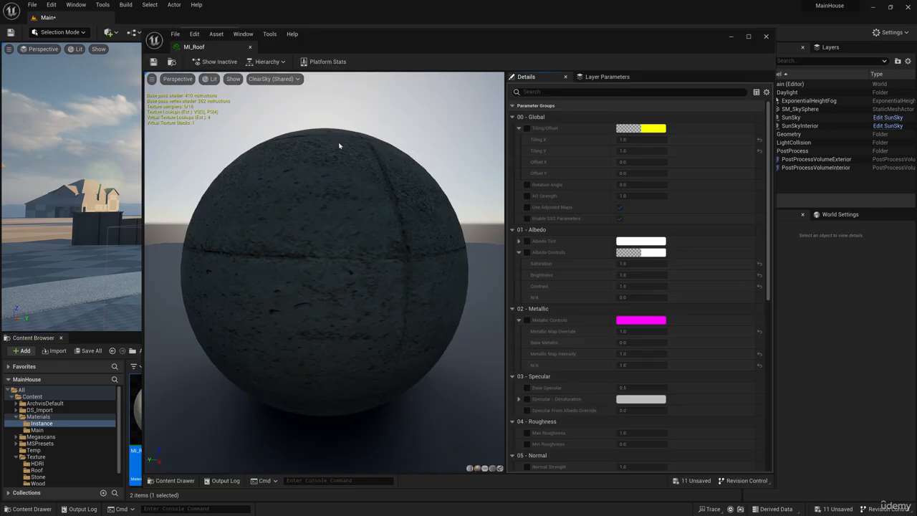
left_click_drag(340, 146, 275, 187)
scroll(698, 252, "down", 10)
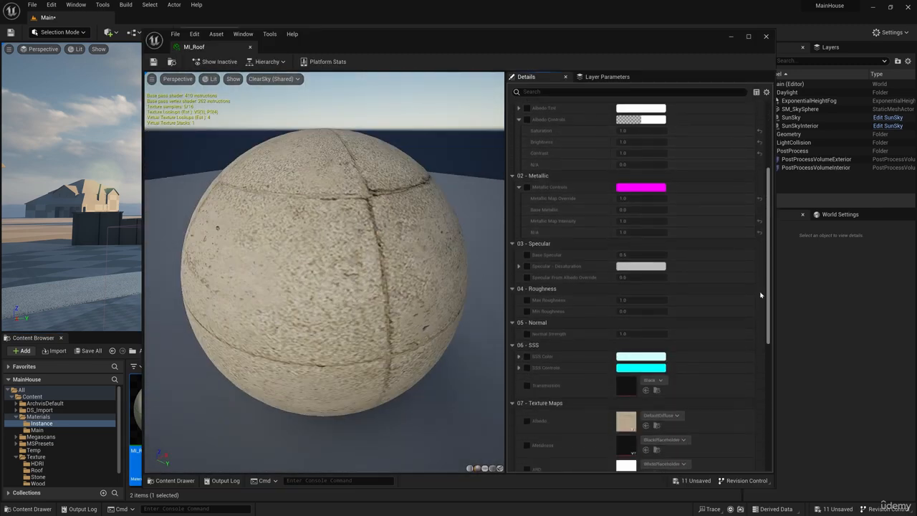
left_click(528, 229)
left_click(527, 254)
left_click(528, 278)
left_click(527, 302)
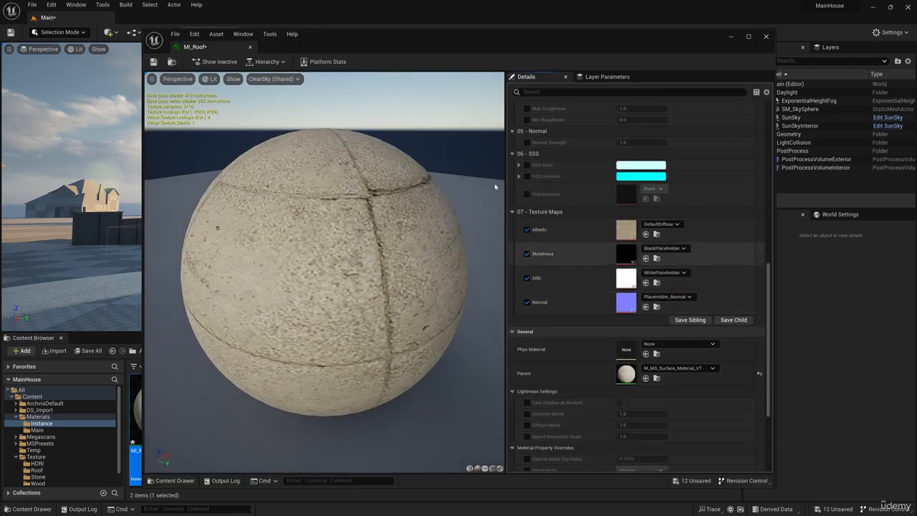
Step: Assign MetalRoof_D to Albedo, MetalRoof_N to Normal and MetalRoof_R to both ARD and Metalness, then close the material editor
left_click_drag(347, 46, 498, 54)
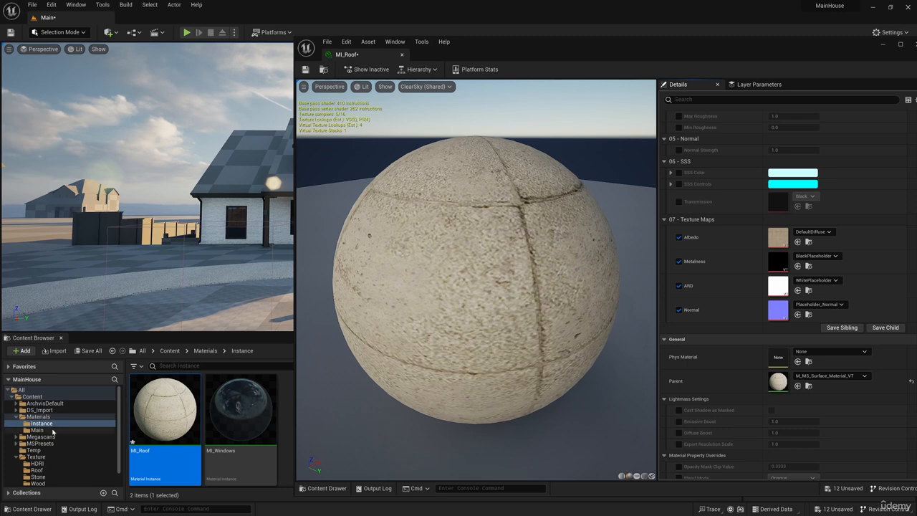
left_click(43, 471)
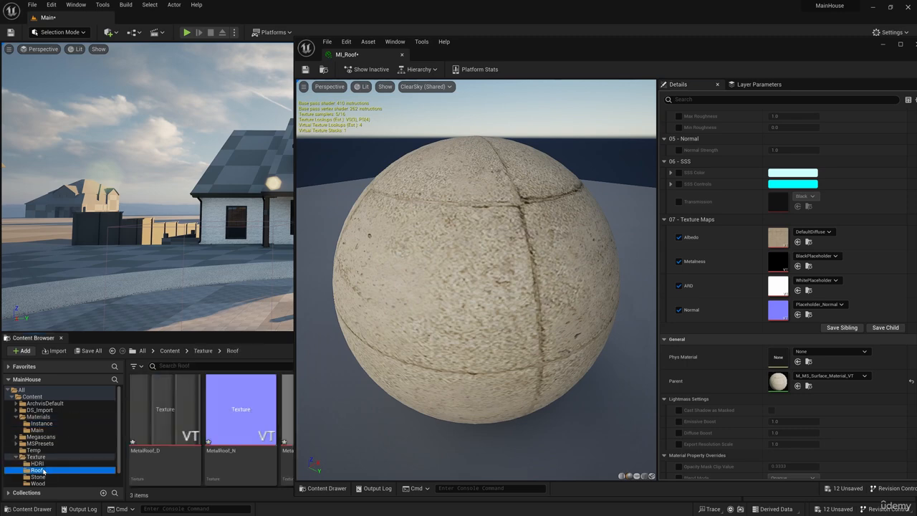
left_click_drag(164, 409, 778, 241)
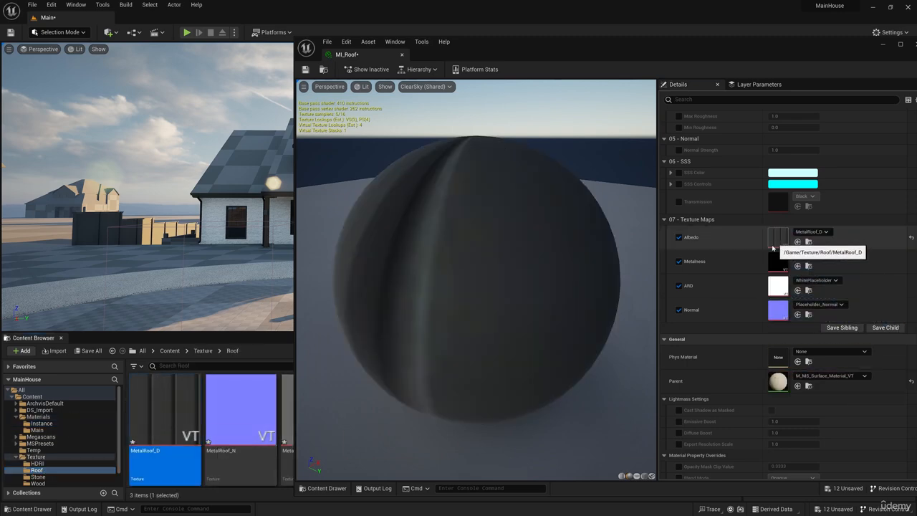
left_click_drag(240, 408, 775, 311)
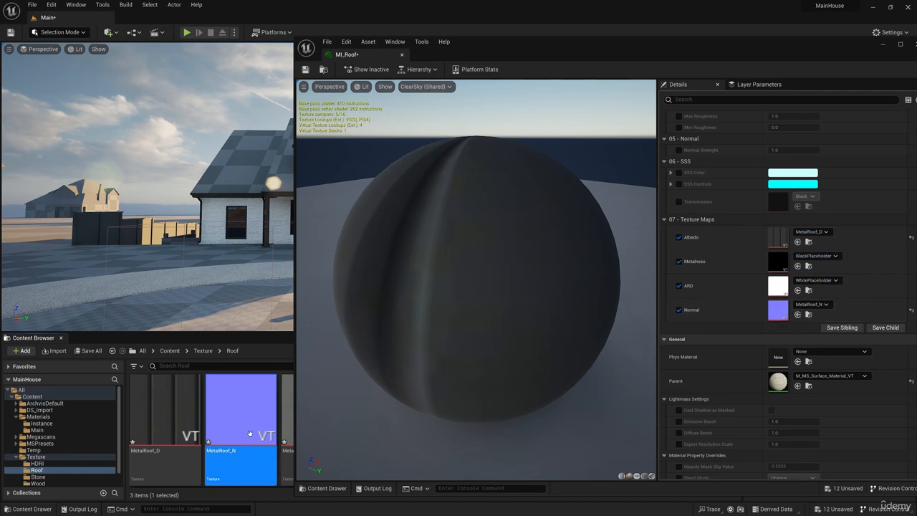
left_click_drag(500, 56, 592, 55)
left_click_drag(317, 413, 782, 285)
left_click_drag(804, 341, 871, 261)
left_click_drag(767, 51, 461, 67)
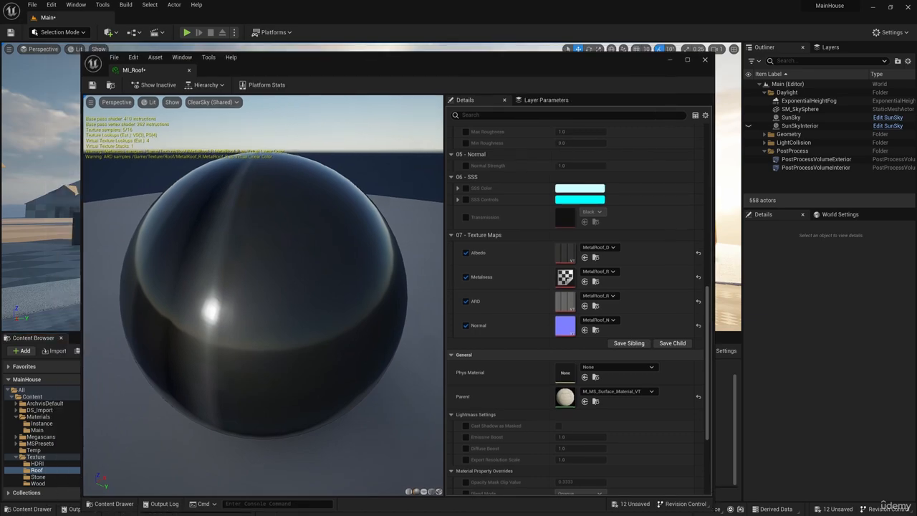
mouse_move(255, 243)
left_mouse_down()
mouse_move(315, 276)
mouse_move(256, 244)
left_mouse_up()
left_click(706, 61)
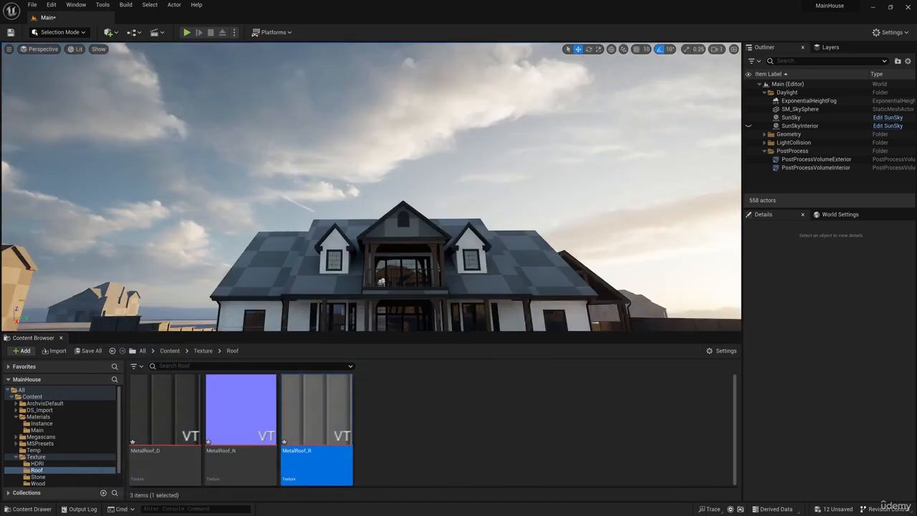
Step: Apply MI_Roof from the Instance folder to the house's roof
left_click(65, 423)
left_click_drag(167, 418, 277, 129)
right_click_drag(287, 143, 323, 150)
Step: Reopen MI_Roof, enable Tiling/Offset and set Tiling X and Tiling Y to 2.0
double_click(172, 417)
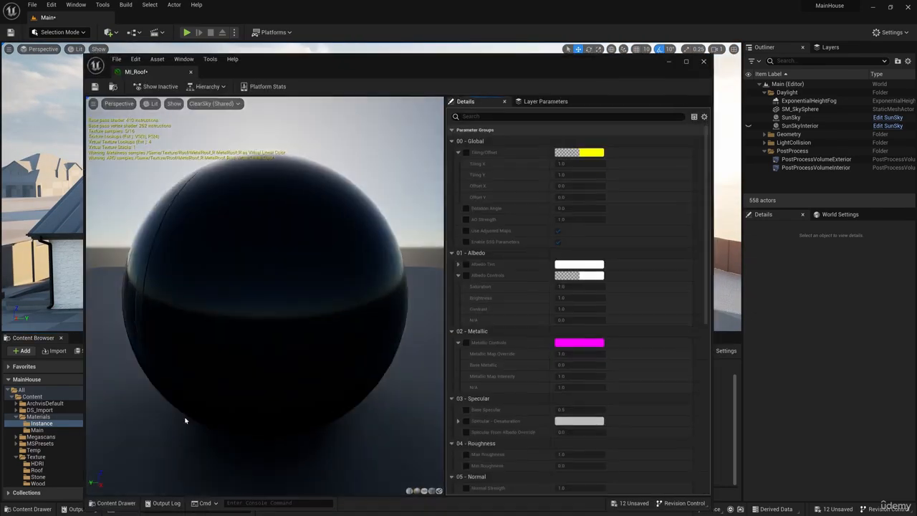
left_click_drag(717, 57, 477, 103)
left_click_drag(399, 117, 312, 74)
mouse_move(459, 215)
right_mouse_down()
mouse_move(402, 218)
mouse_move(459, 215)
right_mouse_up()
left_click(243, 159)
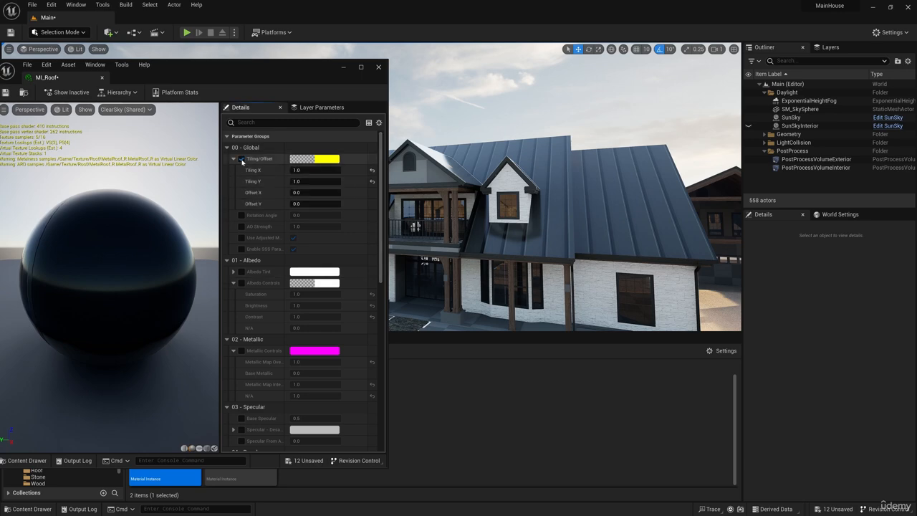
left_click(304, 182)
type("2")
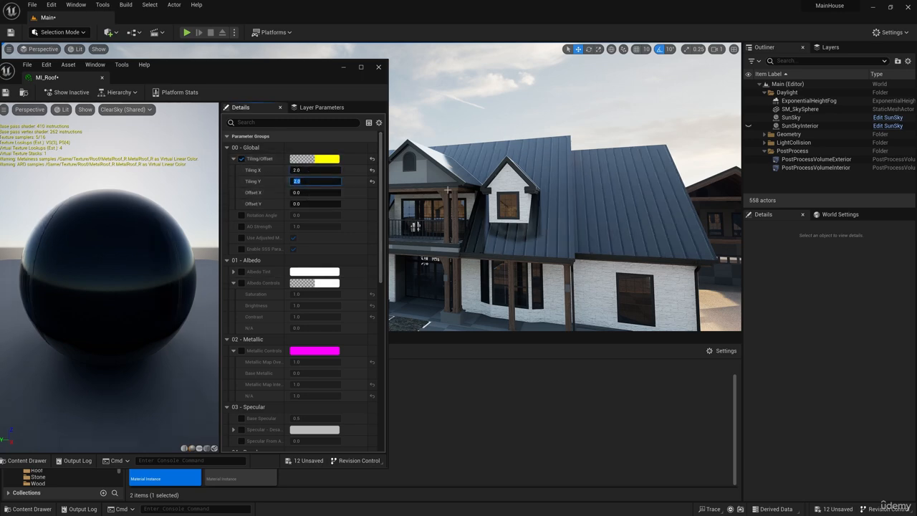
right_click_drag(448, 190, 410, 179)
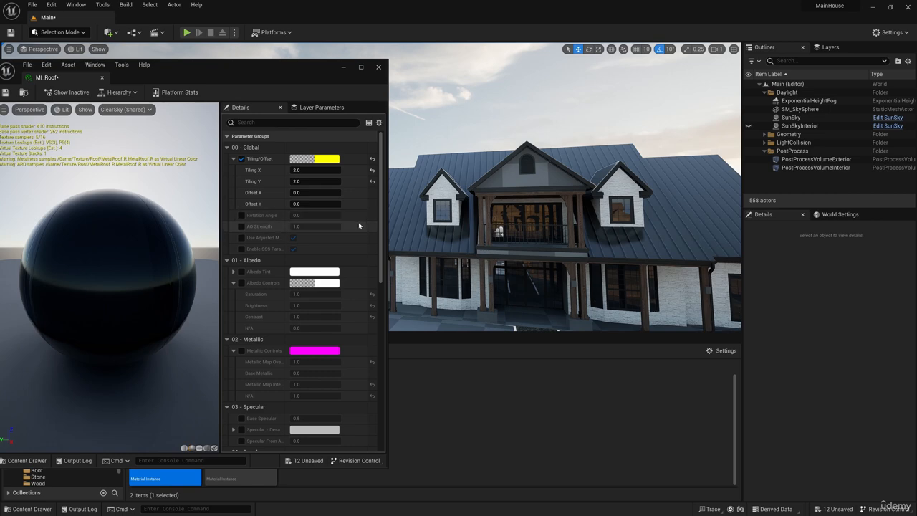
Step: Enable the Metallic Controls and Base Specular overrides and set Base Specular to 0.1
scroll(359, 225, "down", 4)
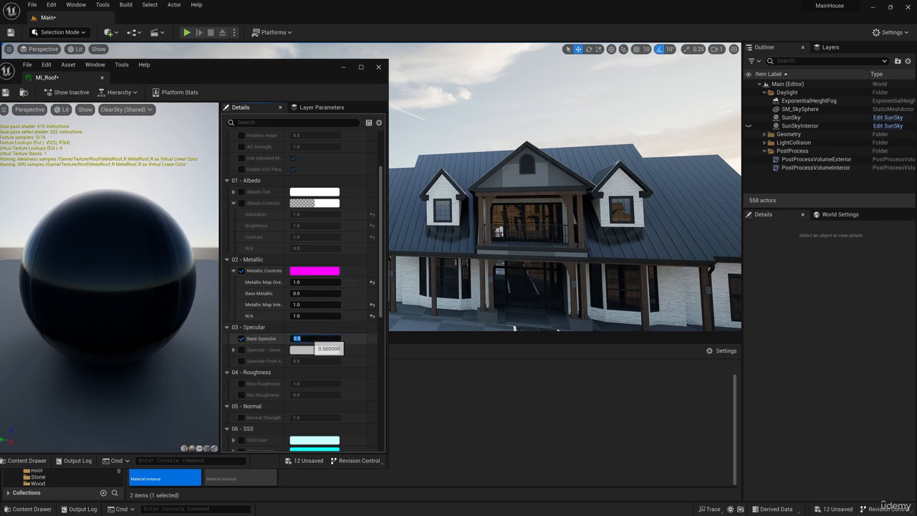
key("BackSpace")
type("1")
key("Return")
right_click_drag(605, 174, 602, 180)
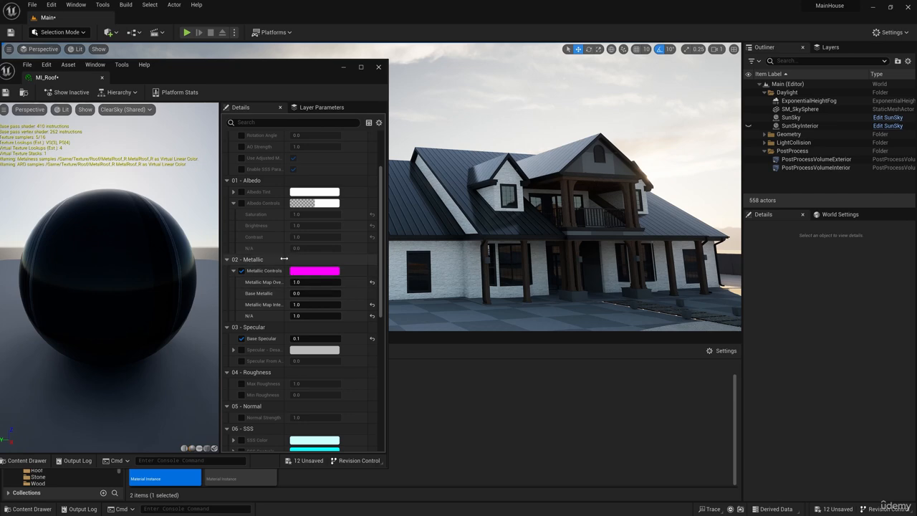
Step: Try a Metallic Map Intensity of 1.5, raise it to 2.0 and inspect the roof up close
left_click_drag(285, 258, 296, 263)
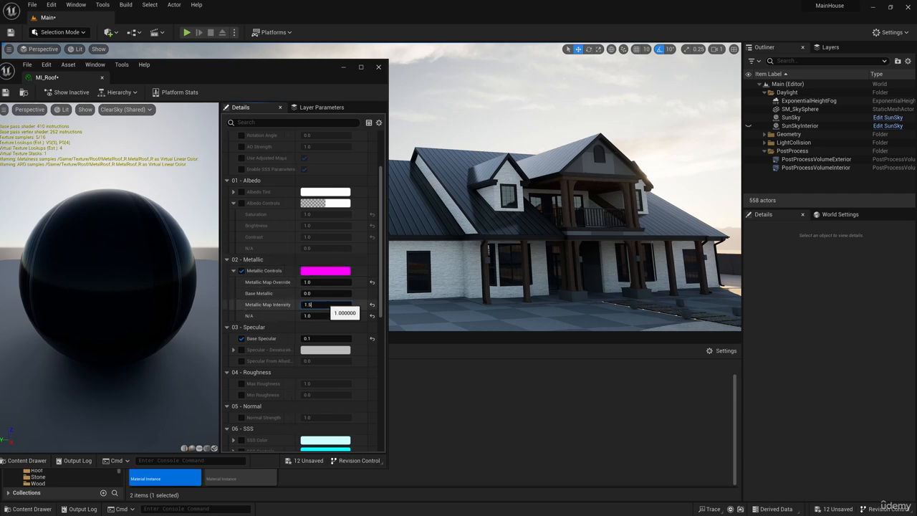
mouse_move(466, 269)
right_mouse_down()
mouse_move(484, 267)
mouse_move(465, 269)
right_mouse_up()
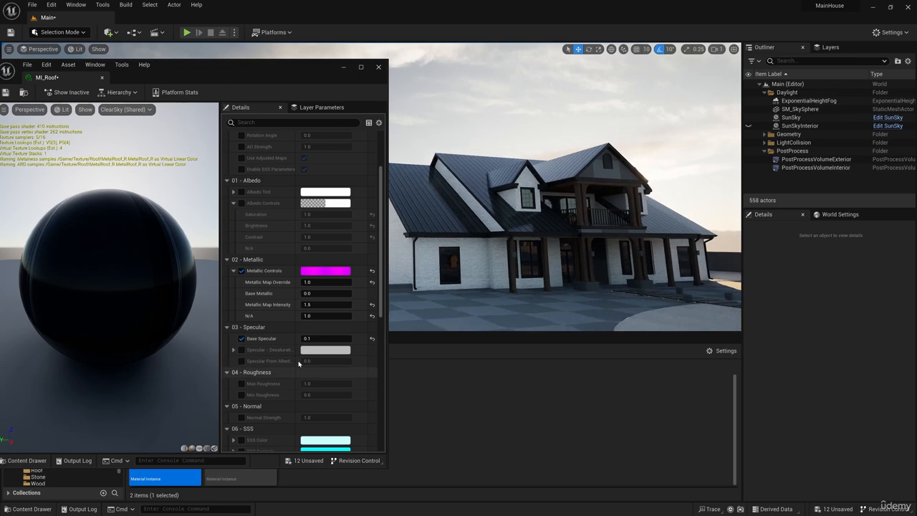
left_click_drag(309, 305, 366, 305)
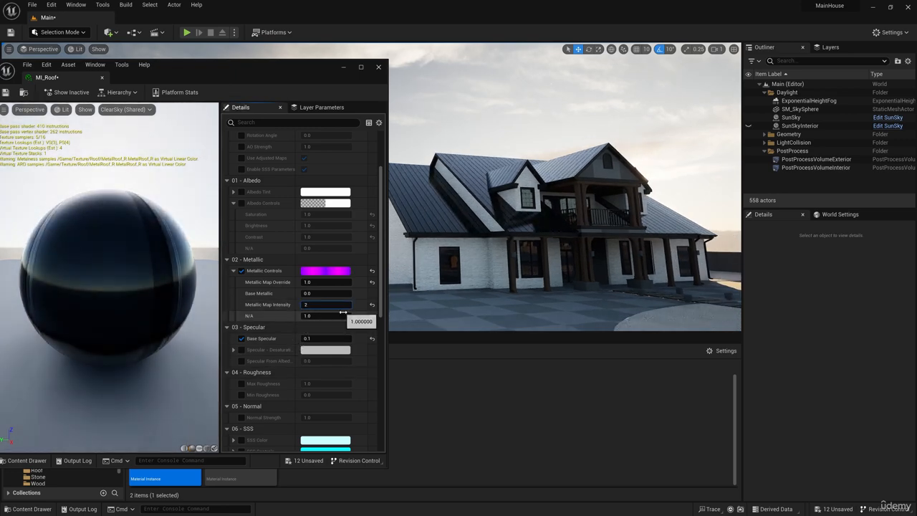
key("Return")
key("w")
right_click_drag(459, 243, 532, 217)
key("a")
key("w")
key("s")
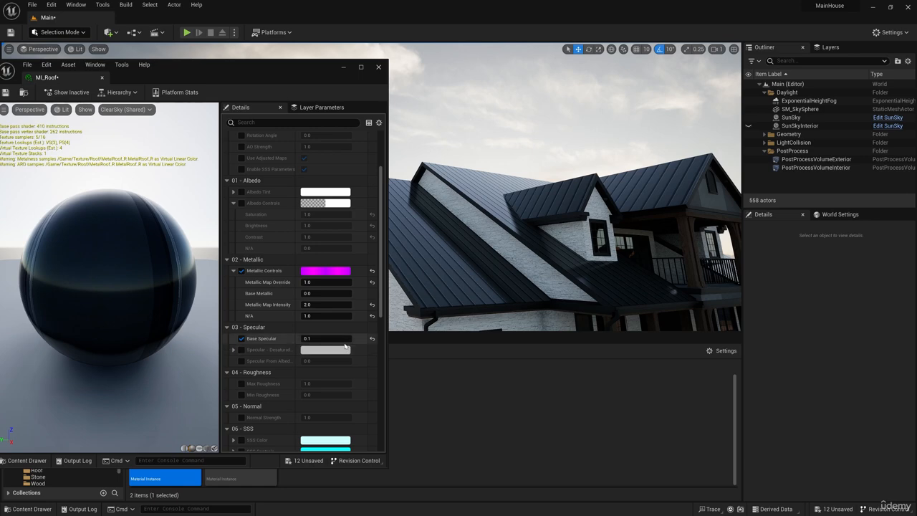
Step: Enable Max and Min Roughness, set Min Roughness to 0.2 and inspect the roof from around the house
scroll(276, 364, "down", 2)
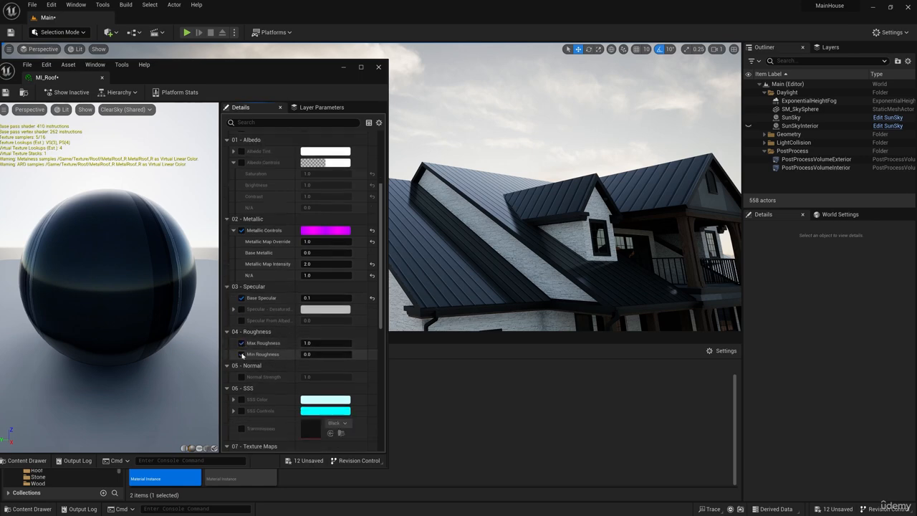
key("Return")
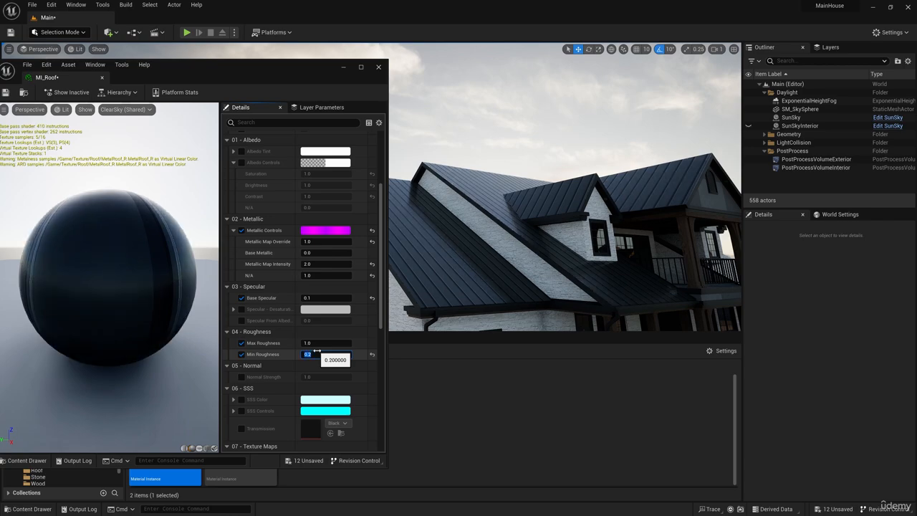
right_click_drag(523, 222, 721, 207)
key("d")
key("a")
key("w")
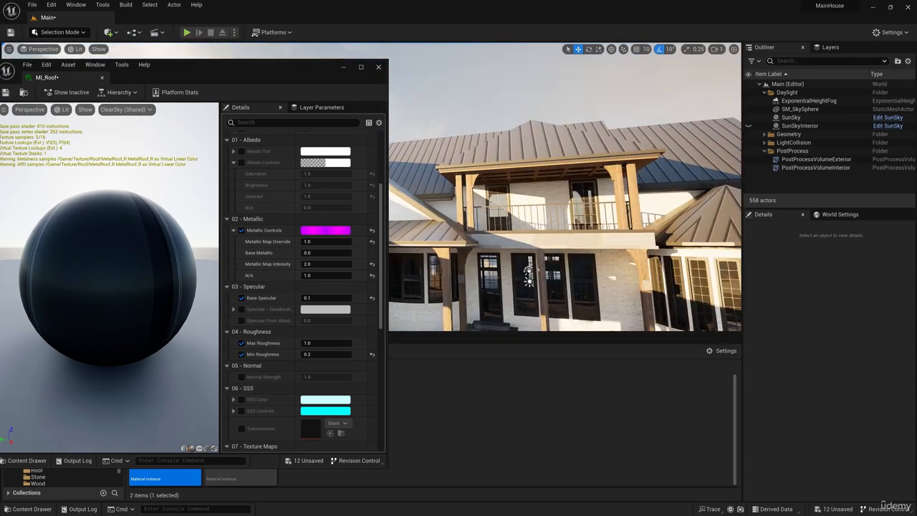
right_click_drag(566, 208, 652, 194)
key("a")
key("w")
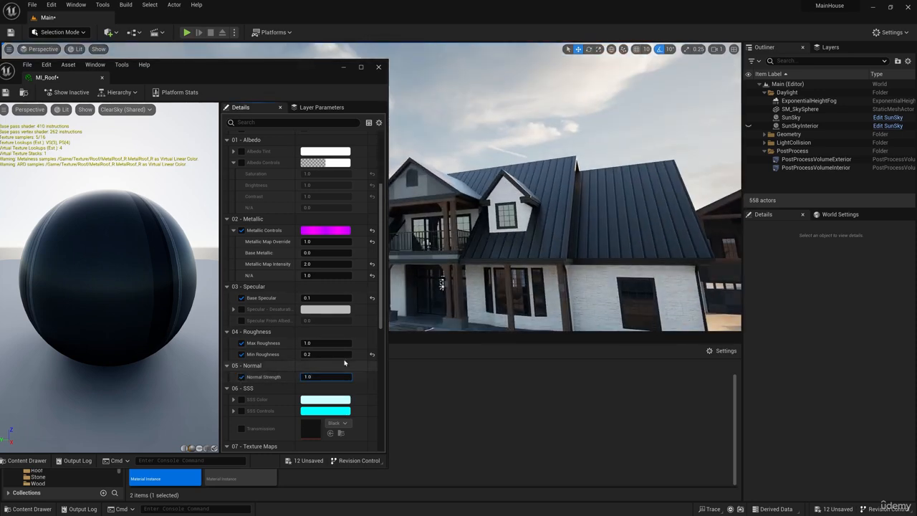
Step: Enable Normal Strength, test it at 1.5 on the roof panels and set it to 2.0
key("w")
right_click_drag(530, 230, 563, 193)
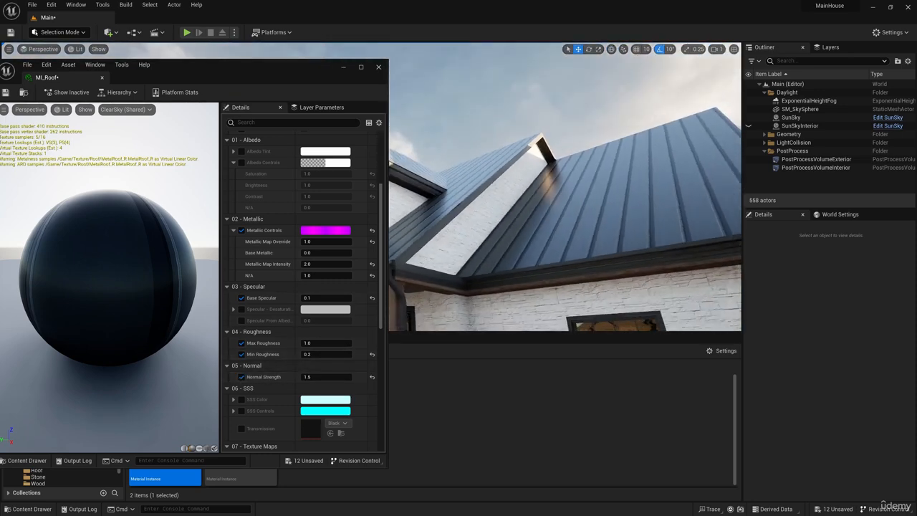
left_click_drag(326, 375, 355, 376)
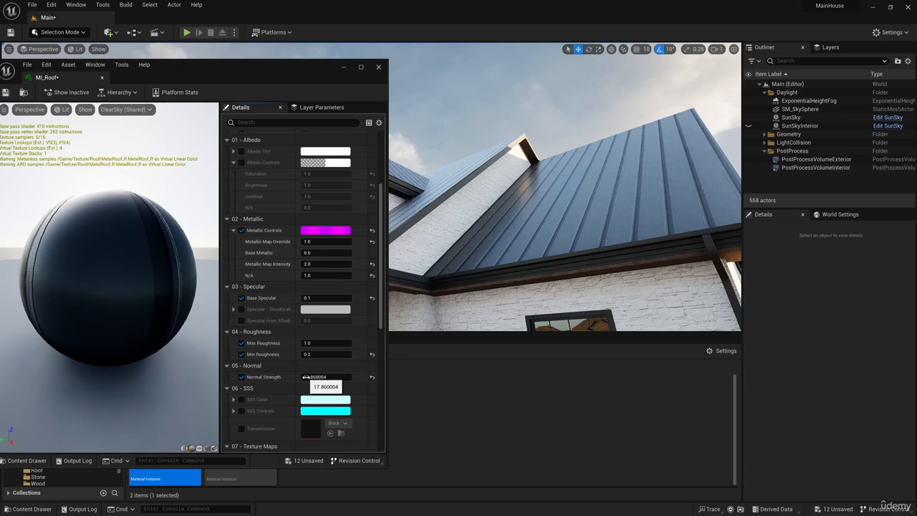
type("2")
key("Return")
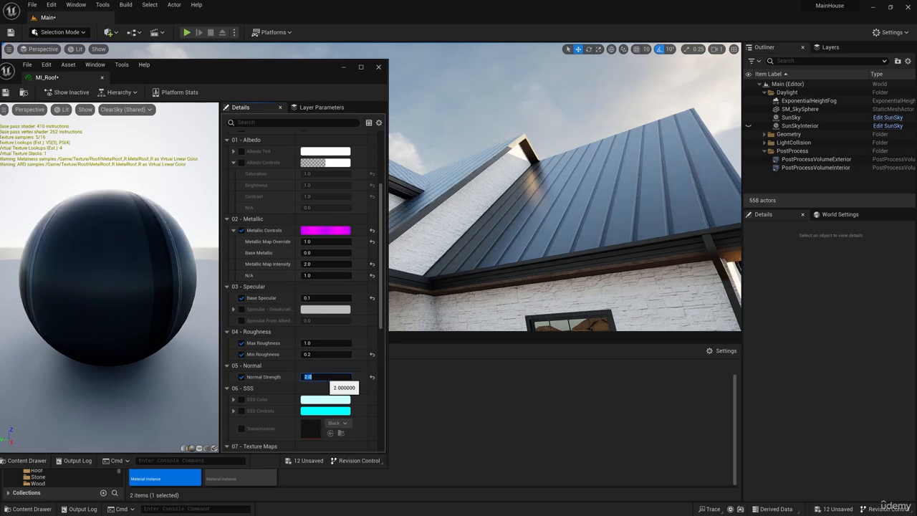
Step: Inspect the finished roof across the whole house front and close the MI_Roof editor
right_click_drag(551, 246, 511, 260)
key("s")
key("d")
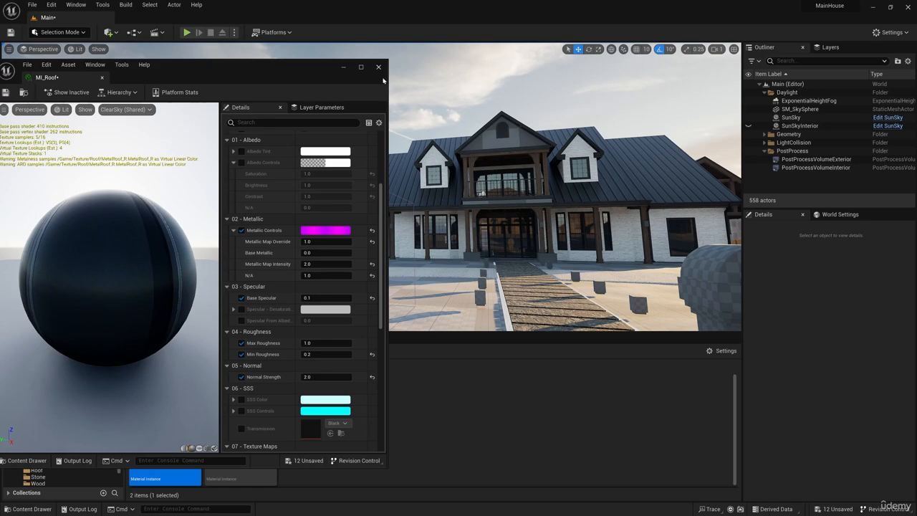
left_click(379, 67)
right_click_drag(424, 172, 488, 171)
key("a")
key("d")
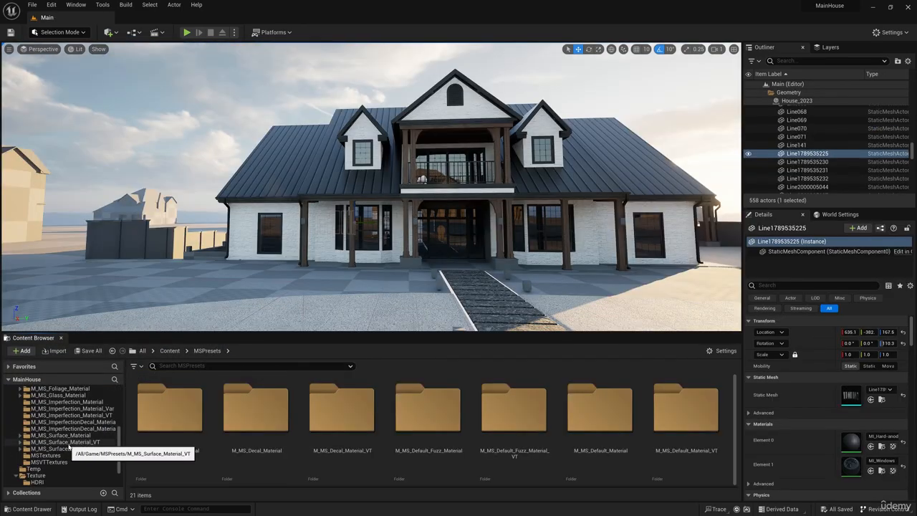
Step: Create a material instance from M_MS_Surface_Material_VT in the MSPresets folder and name it MI_BlackStone
left_click(68, 443)
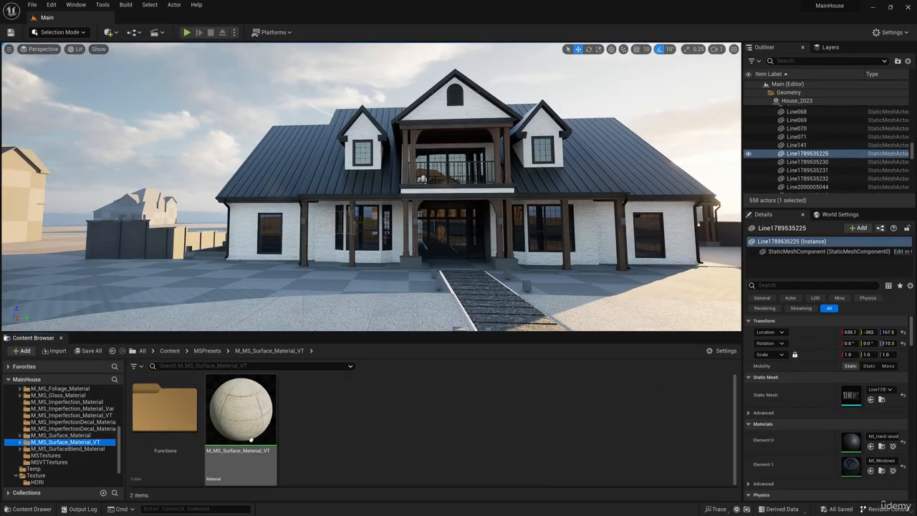
right_click(243, 419)
left_click(307, 230)
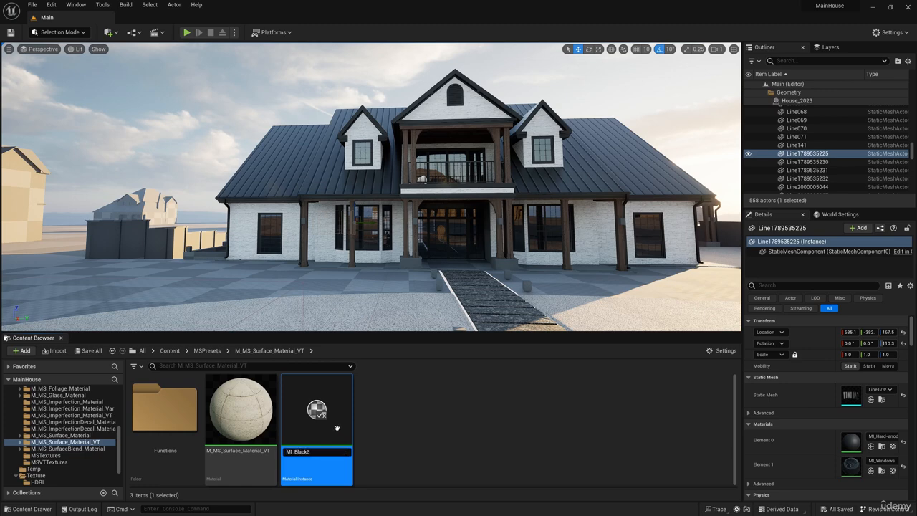
key("Return")
Step: Move MI_BlackStone into the Instance folder under Materials and open that folder
scroll(96, 431, "up", 5)
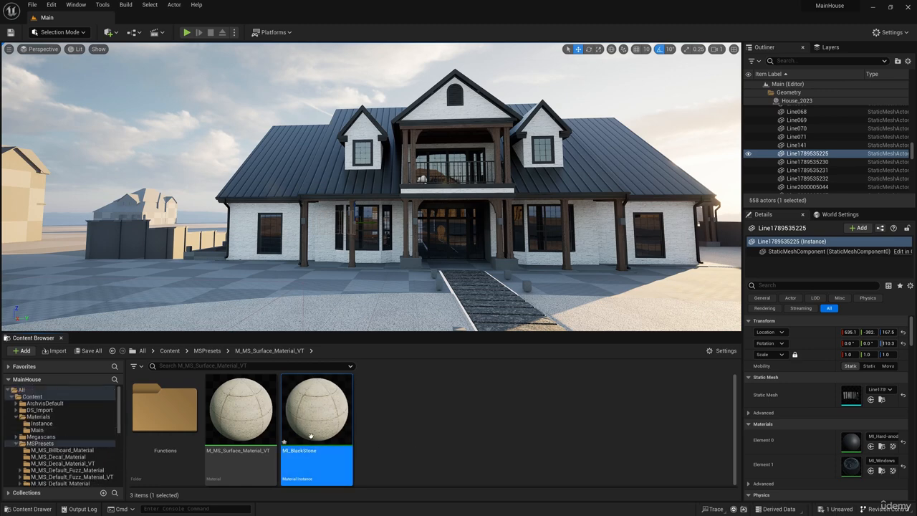
left_click_drag(324, 419, 41, 424)
left_click(61, 438)
left_click(42, 424)
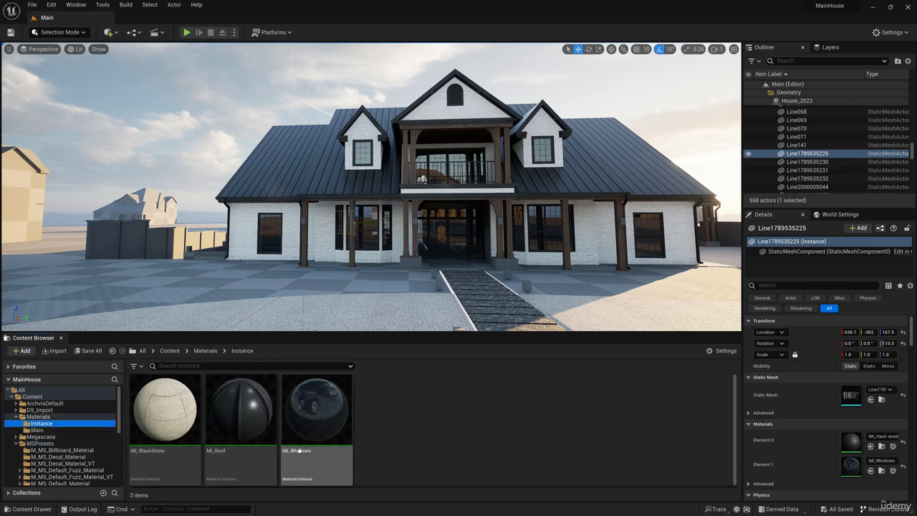
Step: Import the BlackStone_D, BlackStone_N and BlackStone_R textures from the ExteriorStone folder into Texture/Stone
scroll(64, 430, "down", 5)
left_click(36, 442)
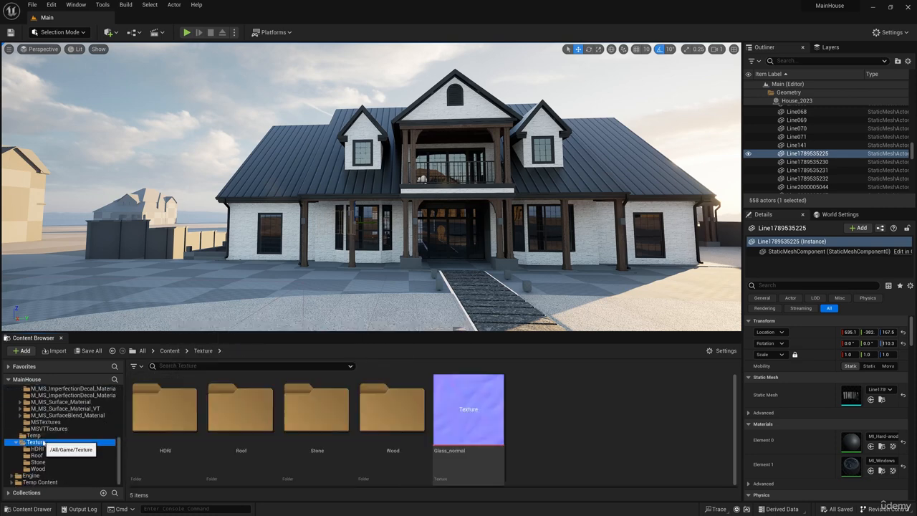
double_click(341, 462)
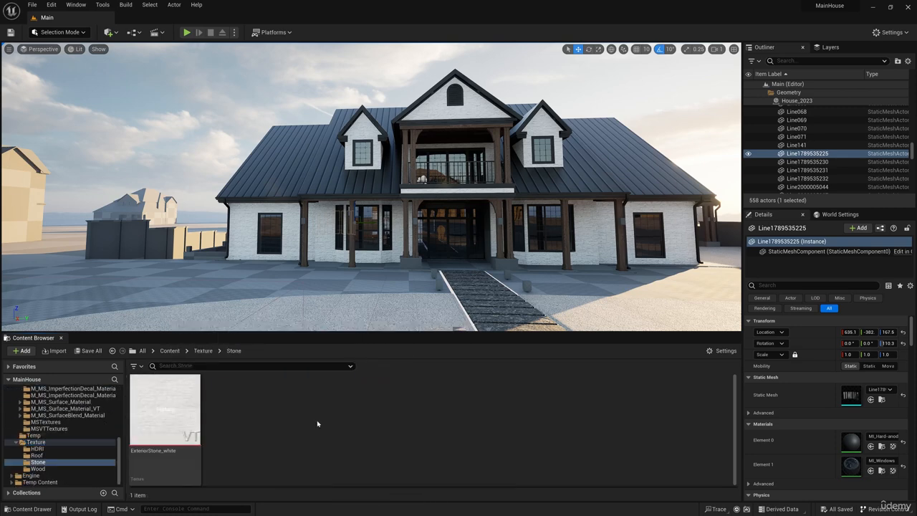
right_click(294, 420)
left_click(339, 111)
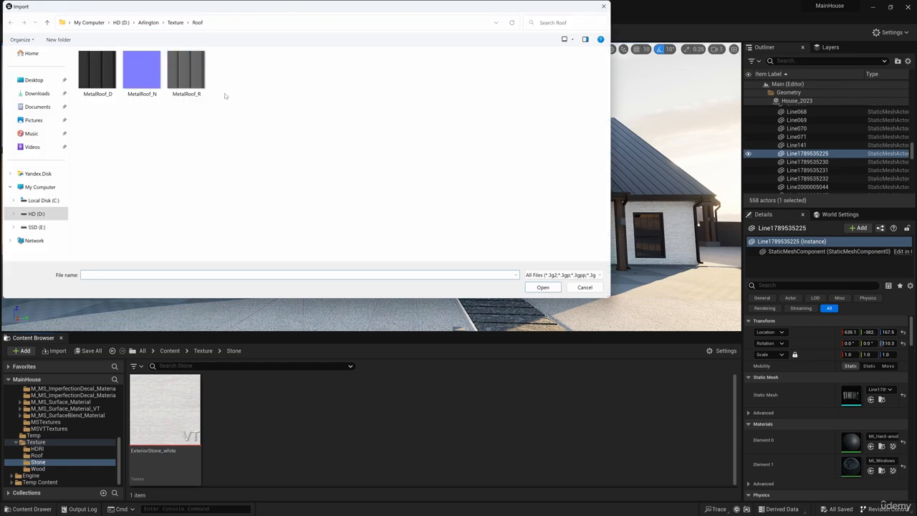
double_click(100, 73)
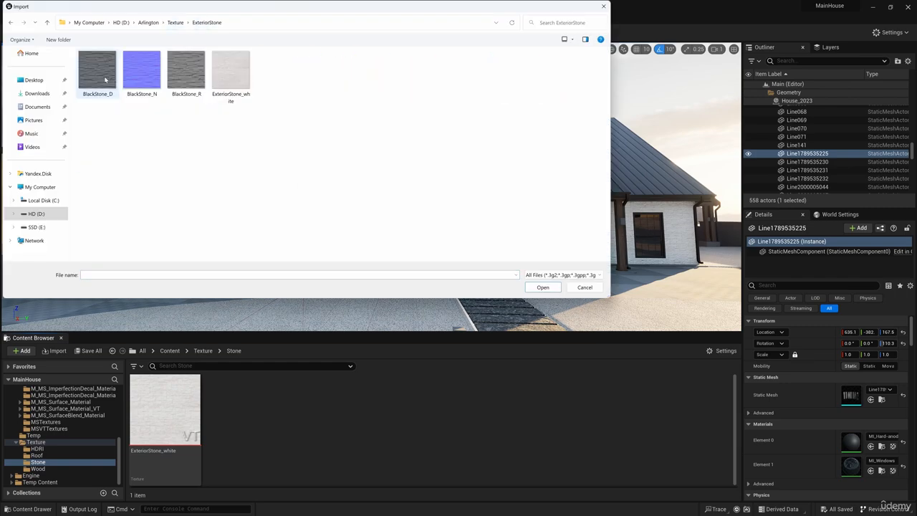
left_click_drag(84, 114, 196, 84)
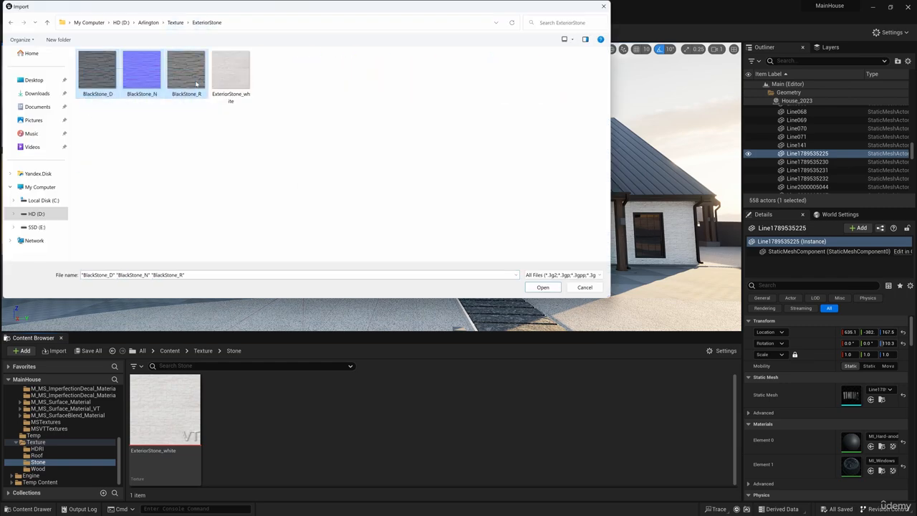
key("Return")
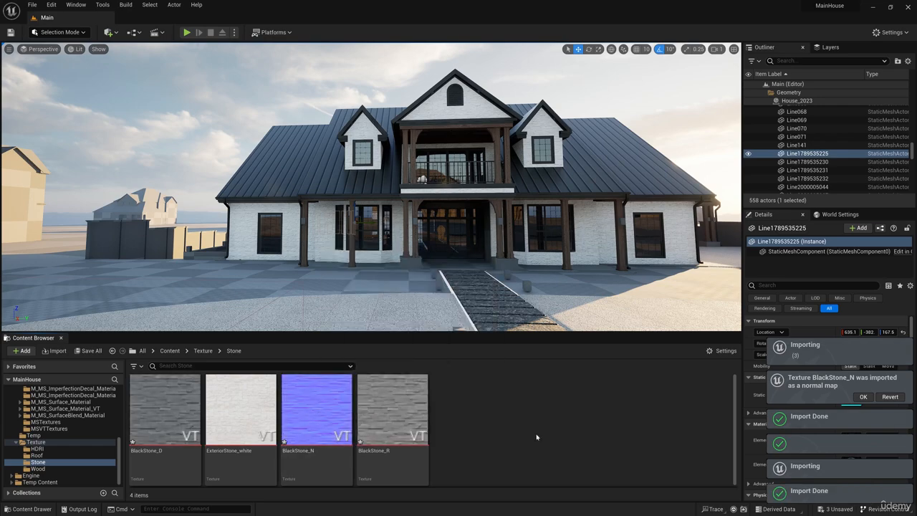
Step: Open MI_BlackStone from the Instance folder for editing and bring the entrance column base into view beside its editor
scroll(45, 450, "up", 5)
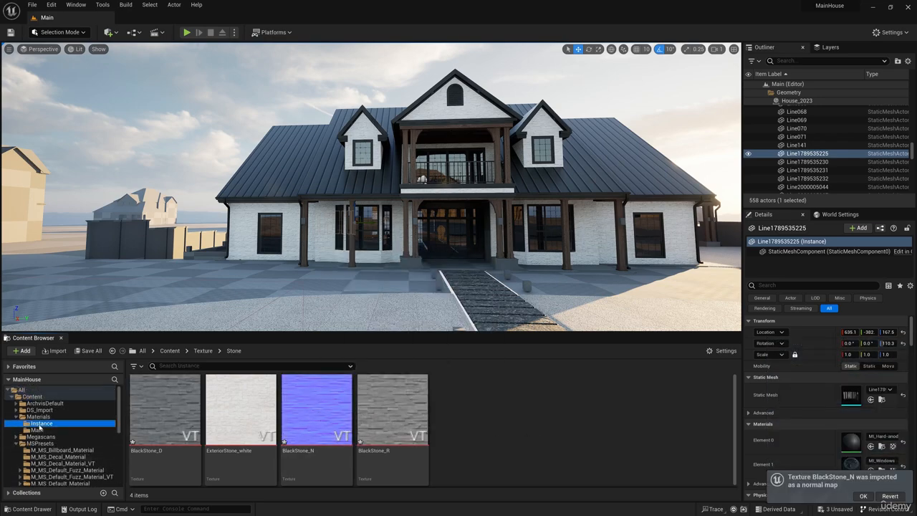
double_click(165, 412)
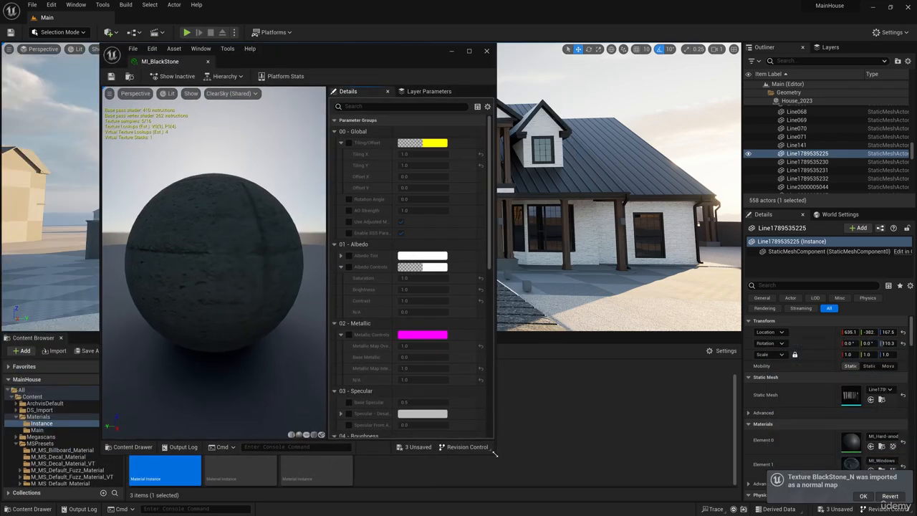
left_click_drag(494, 454, 559, 460)
left_click_drag(391, 62, 313, 73)
key("w")
right_click_drag(609, 180, 591, 202)
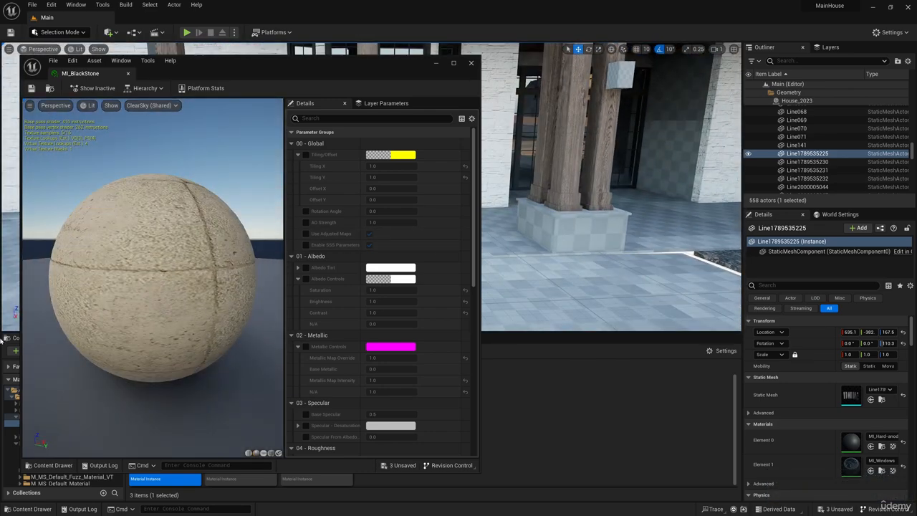
Step: Enable the Albedo, Metalness, ARD and Normal texture map overrides in MI_BlackStone and show the Stone textures
left_click(53, 466)
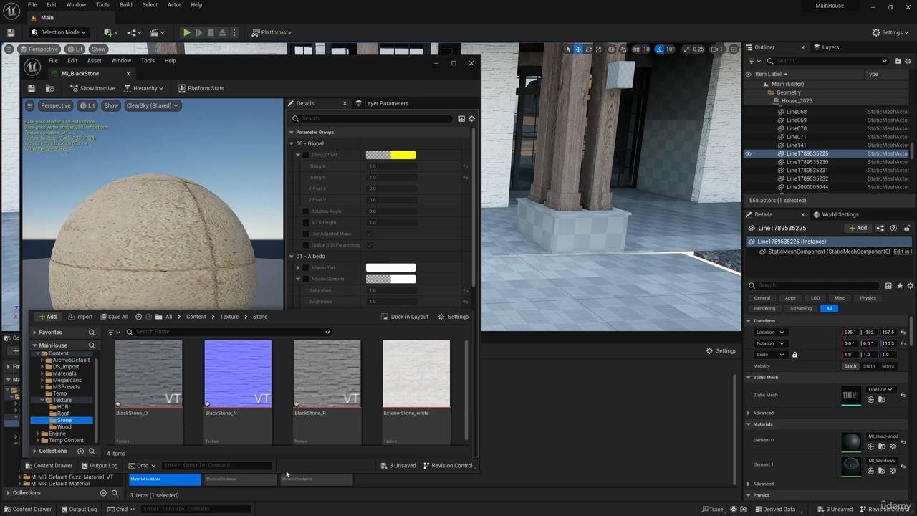
scroll(364, 255, "down", 15)
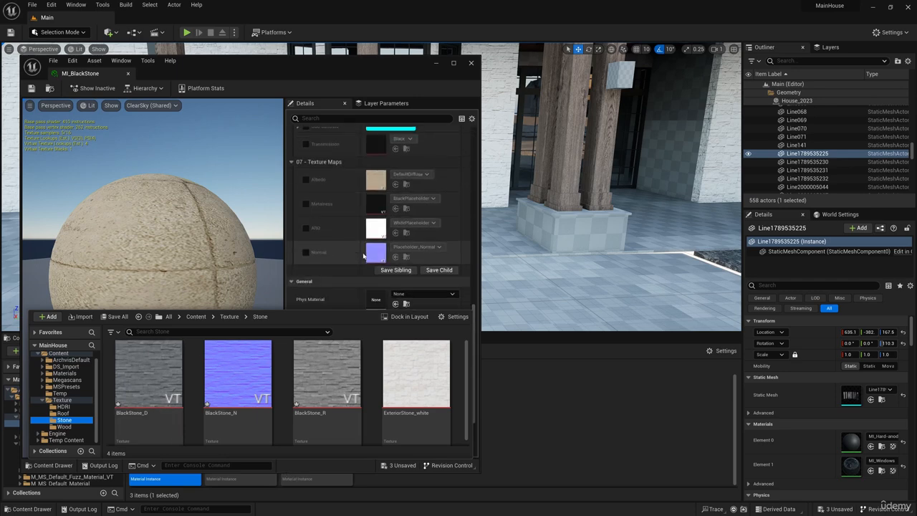
left_click(306, 193)
left_click(306, 217)
left_click(306, 242)
left_click(306, 266)
left_click(53, 466)
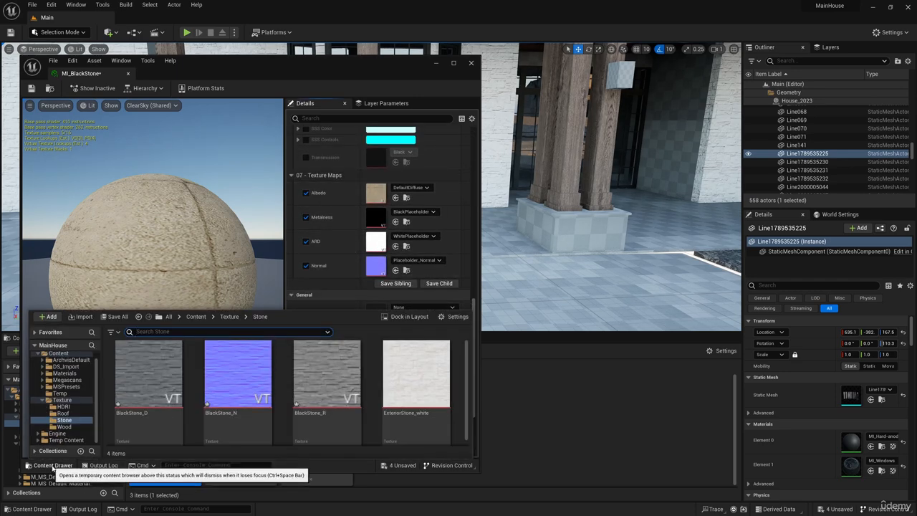
Step: Assign BlackStone_D to Albedo, BlackStone_N to Normal and BlackStone_R to ARD, and disable the Metalness override
left_click_drag(148, 373, 376, 194)
left_click_drag(238, 373, 378, 269)
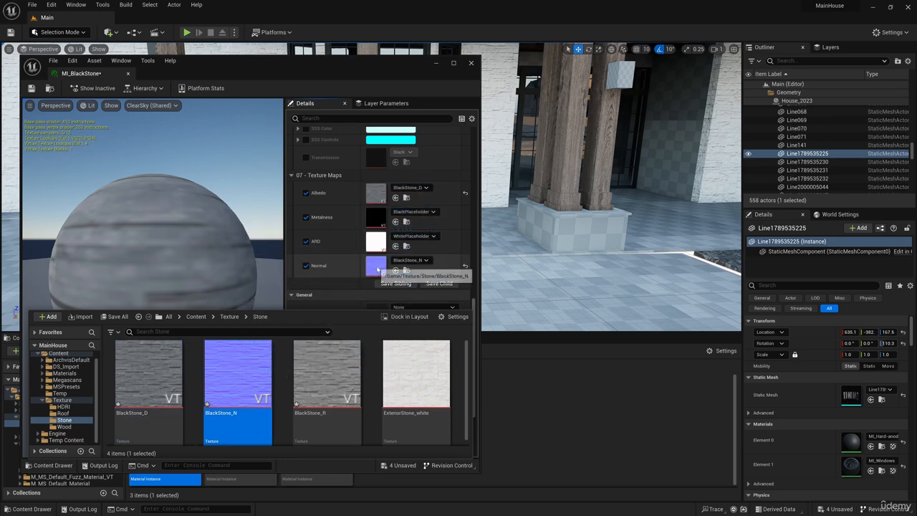
left_click_drag(327, 373, 376, 243)
left_click(306, 217)
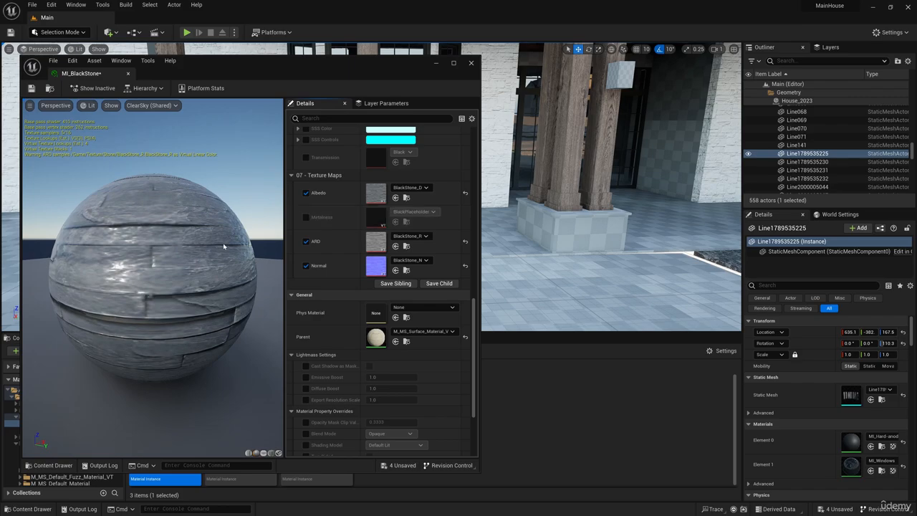
Step: Close the material editor and apply MI_BlackStone to the entrance column bases, the outdoor bar counter and the terrace walls
left_click(471, 65)
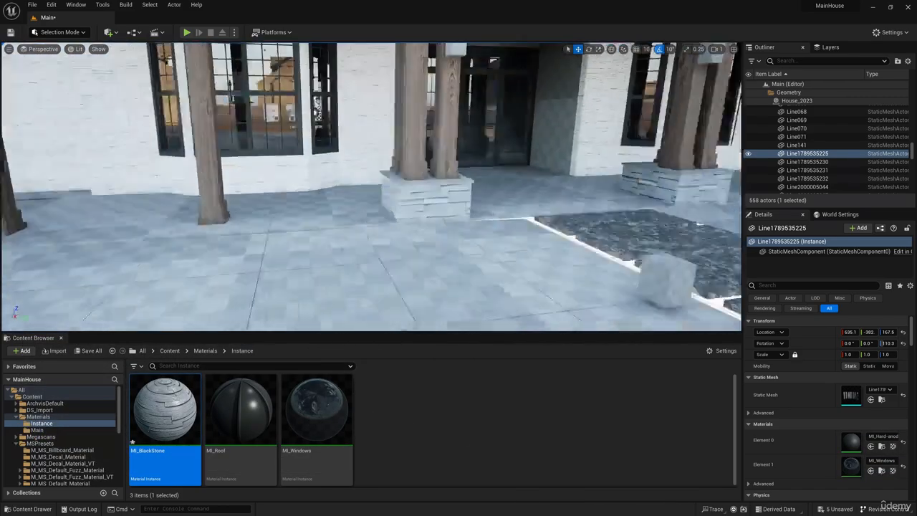
right_click_drag(371, 186, 309, 208)
left_click_drag(152, 412, 330, 172)
right_click_drag(330, 172, 287, 215)
left_click_drag(168, 409, 445, 243)
right_click_drag(445, 243, 344, 175)
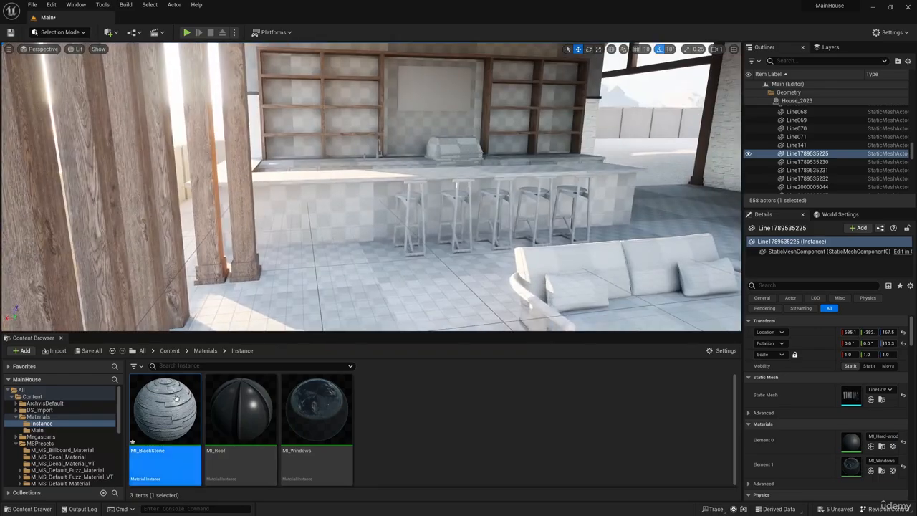
left_click_drag(177, 399, 337, 204)
right_click_drag(337, 204, 416, 247)
Step: Enable Tiling/Offset in MI_BlackStone, test the tiling at 0.8 and set Tiling X and Tiling Y to 1.2
double_click(165, 409)
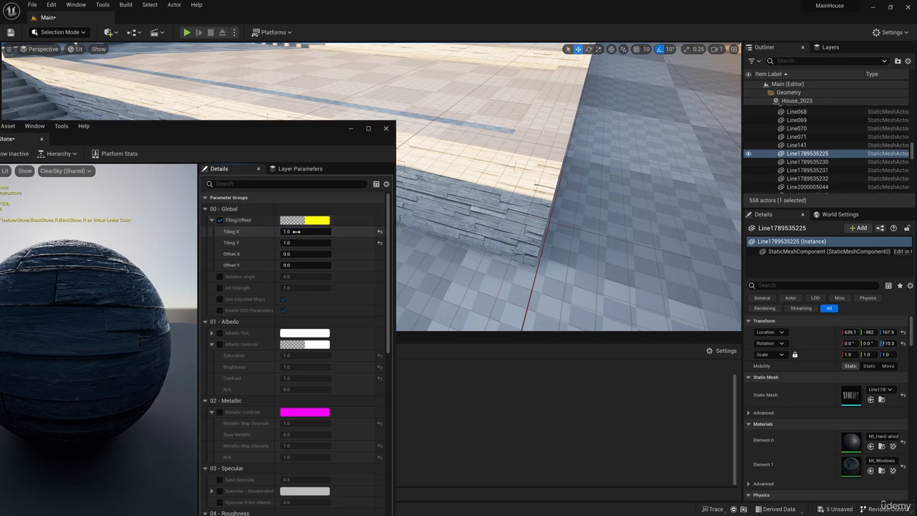
type("0.8")
key("Tab")
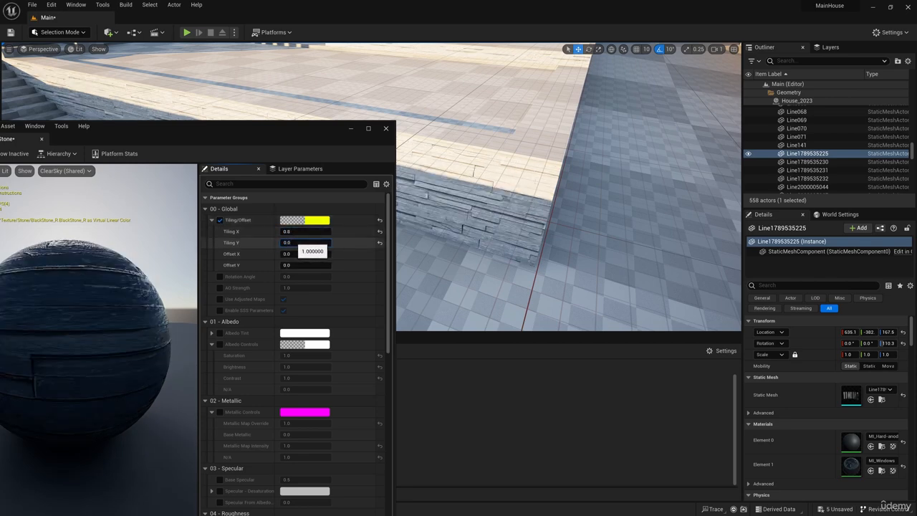
type("0.8")
key("Return")
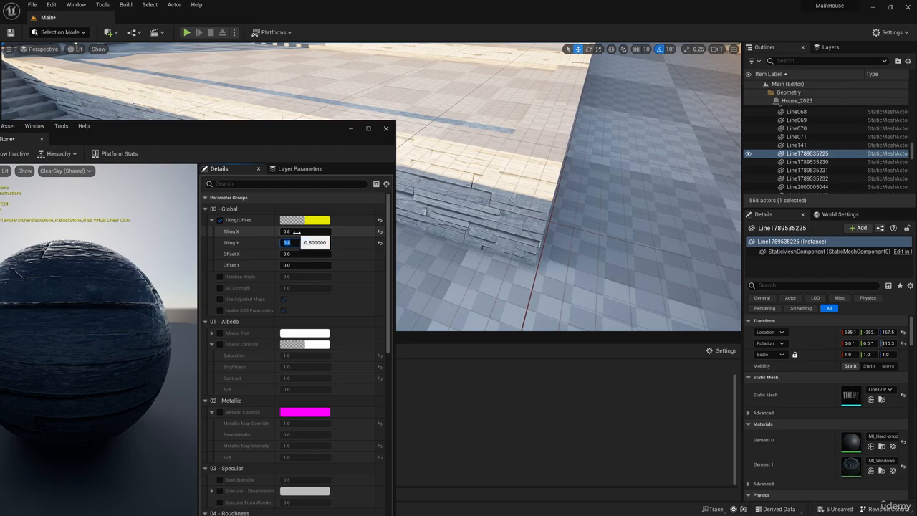
type("1")
key("Return")
left_click(295, 231)
type("1")
key("Return")
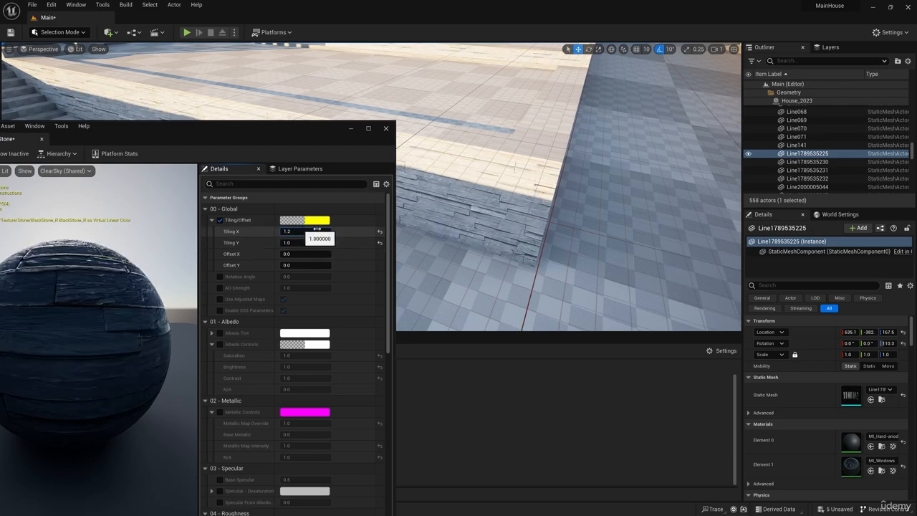
left_click(317, 243)
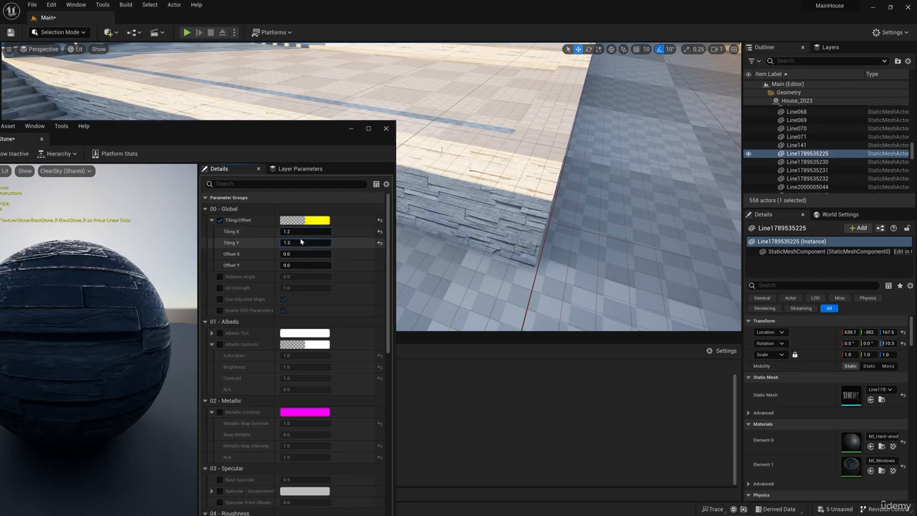
key("Return")
Step: Enable Base Specular, Max Roughness and Min Roughness in MI_BlackStone and set Min Roughness to 0.3
right_click_drag(459, 215, 430, 208)
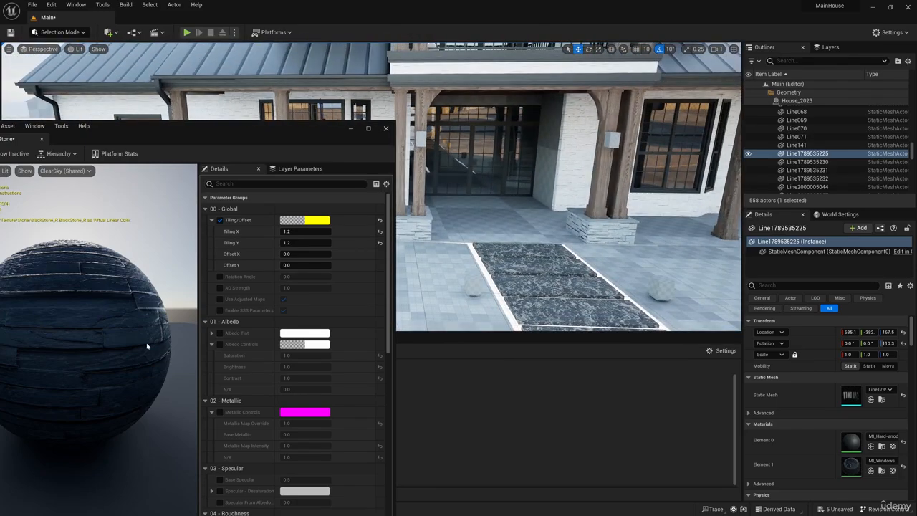
scroll(247, 401, "down", 4)
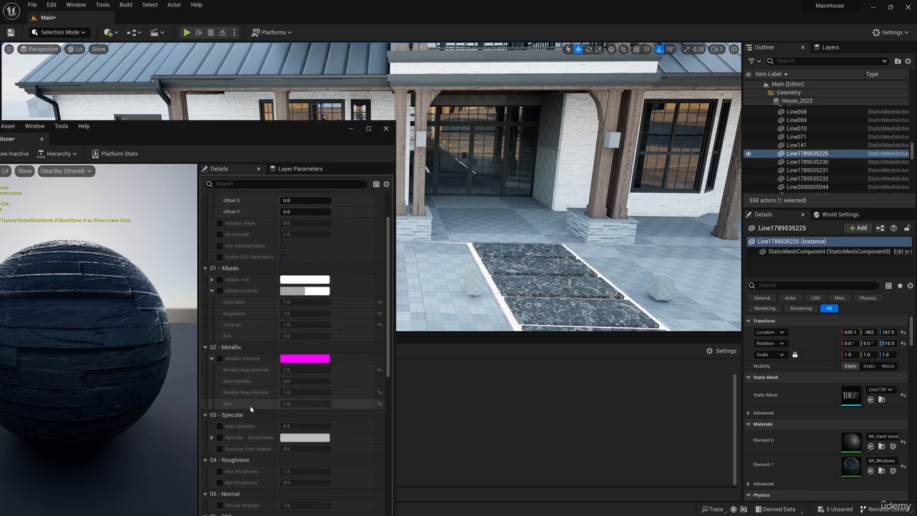
left_click(220, 345)
left_click(220, 391)
left_click(220, 402)
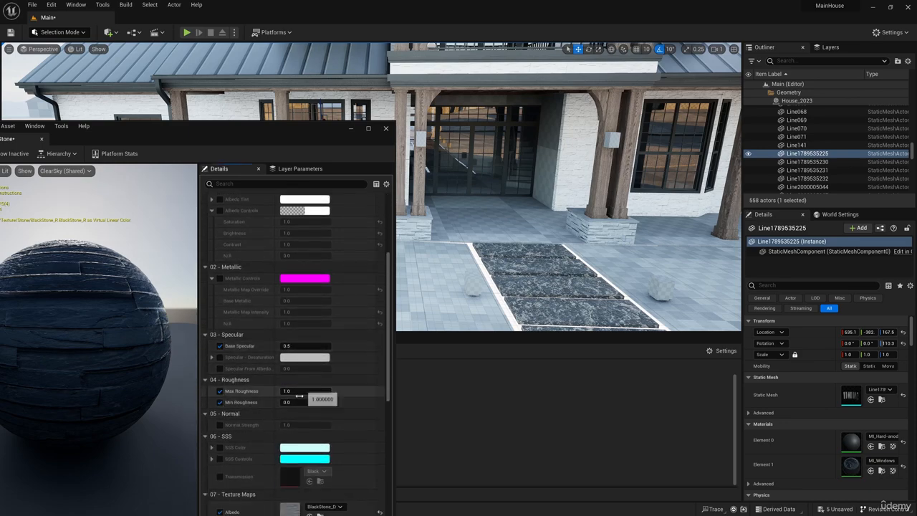
key("Return")
Step: Check the stone on the terrace wall, enable Normal Strength at 1.5 and set Base Specular to 0.3
right_click_drag(473, 236, 387, 229)
right_click_drag(502, 215, 488, 276)
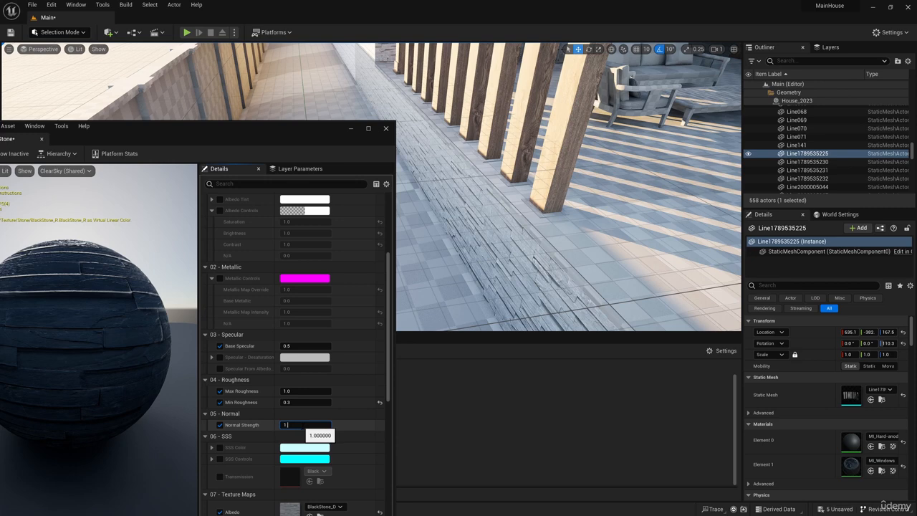
key("Return")
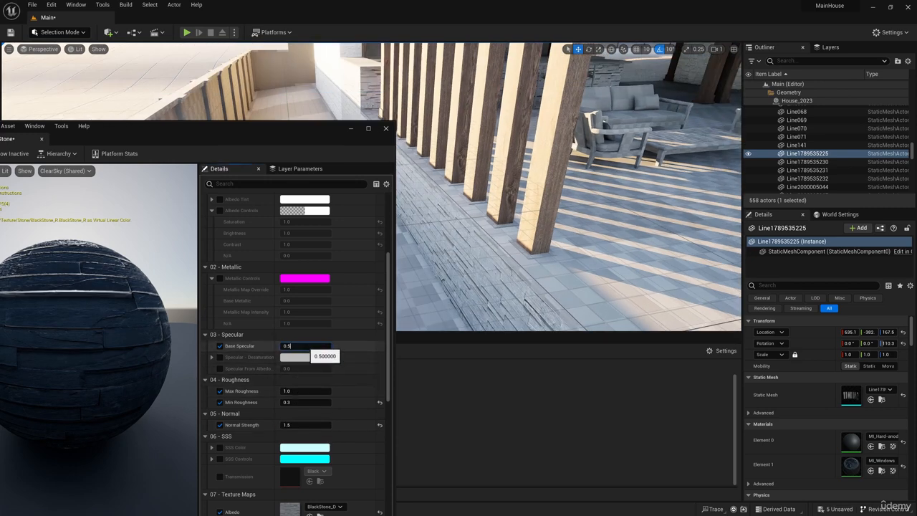
key("Return")
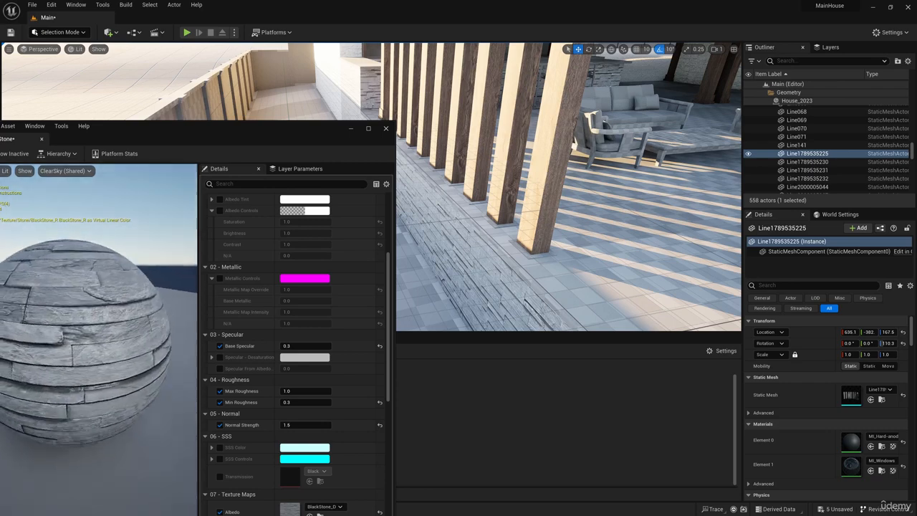
Step: Inspect the stone on the terrace wall and column base, then enable Albedo Controls and set Brightness to 0.5
left_click_drag(167, 136, 223, 90)
scroll(401, 323, "down", 5)
right_click_drag(459, 165, 645, 186)
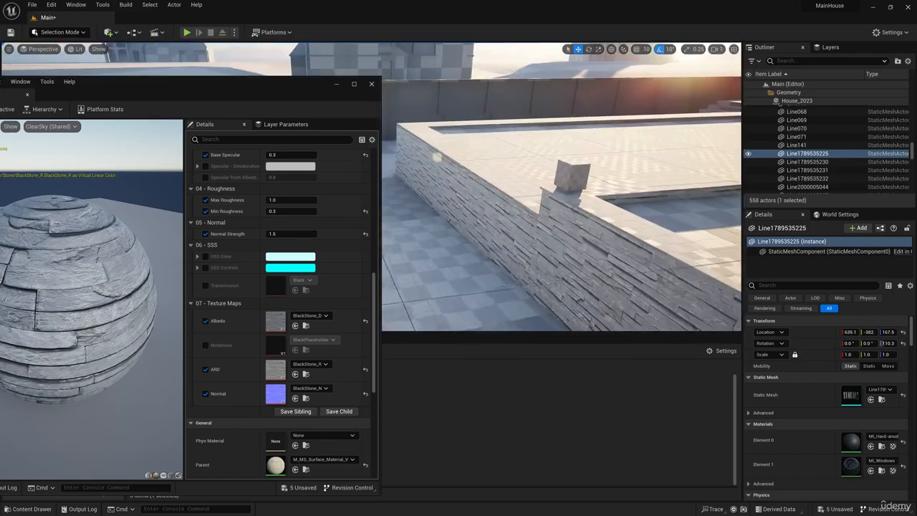
right_click_drag(559, 186, 595, 192)
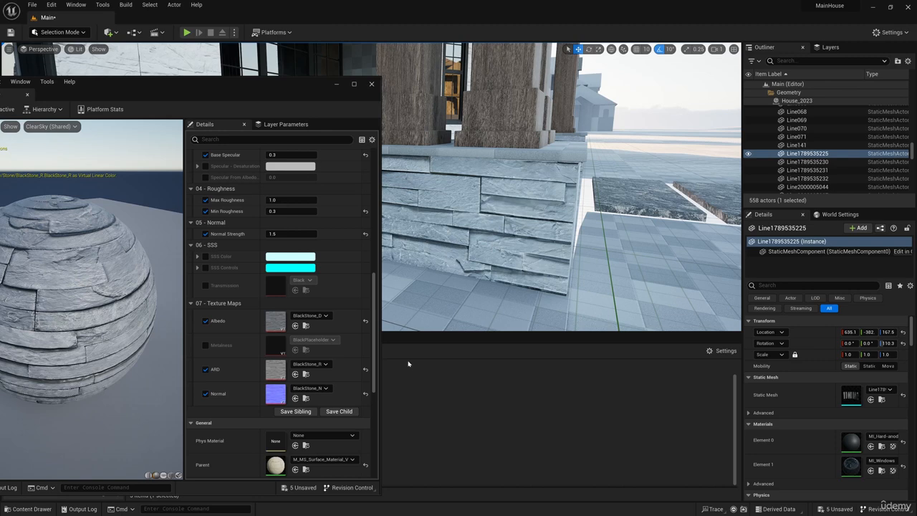
scroll(238, 268, "up", 6)
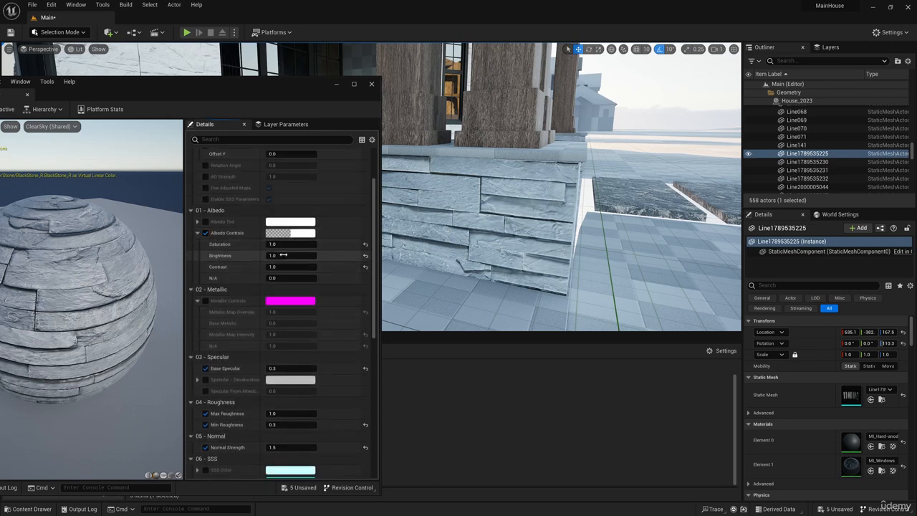
type("5")
key("Return")
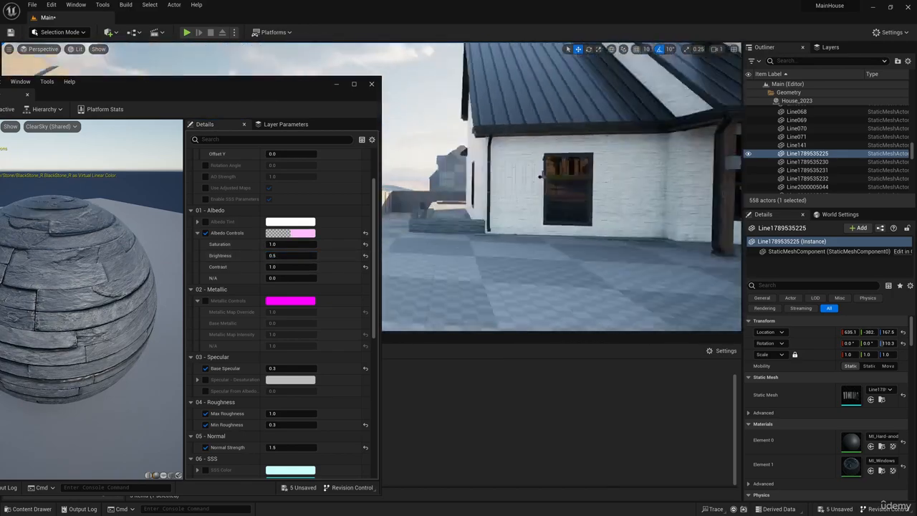
Step: Examine the darkened stone around the house side, patio steps, fire pit and outdoor bar
right_click_drag(562, 215, 401, 237)
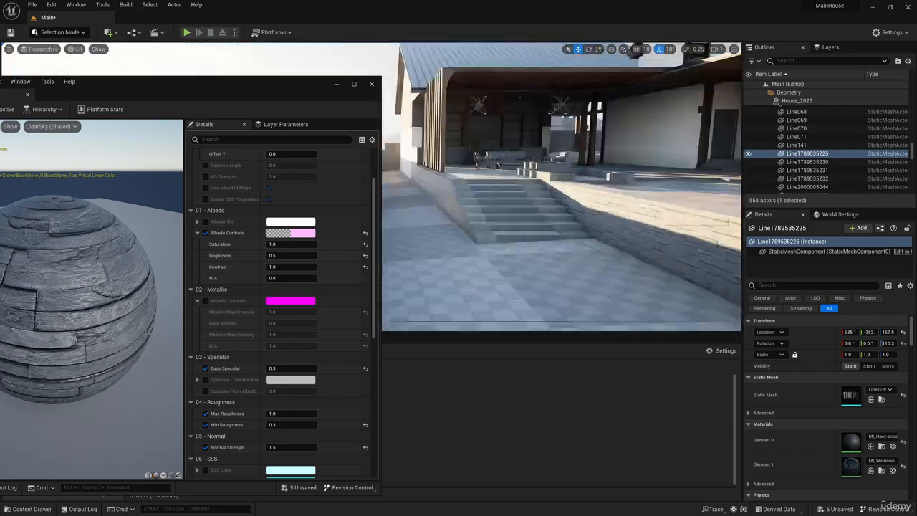
right_click_drag(563, 215, 520, 233)
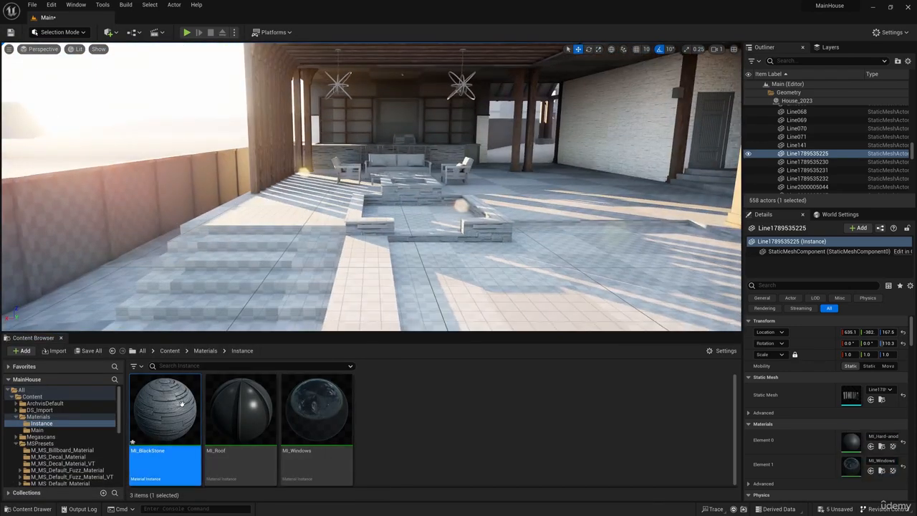
double_click(165, 410)
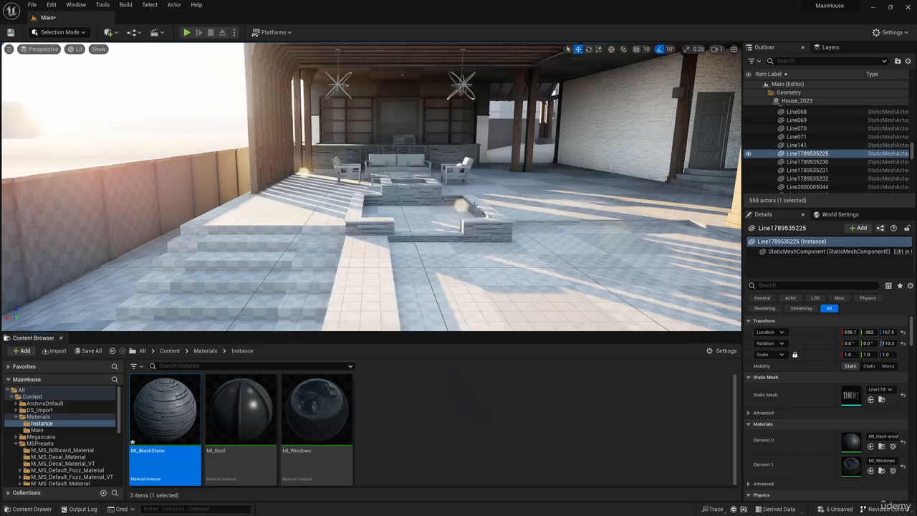
right_click_drag(373, 186, 445, 186)
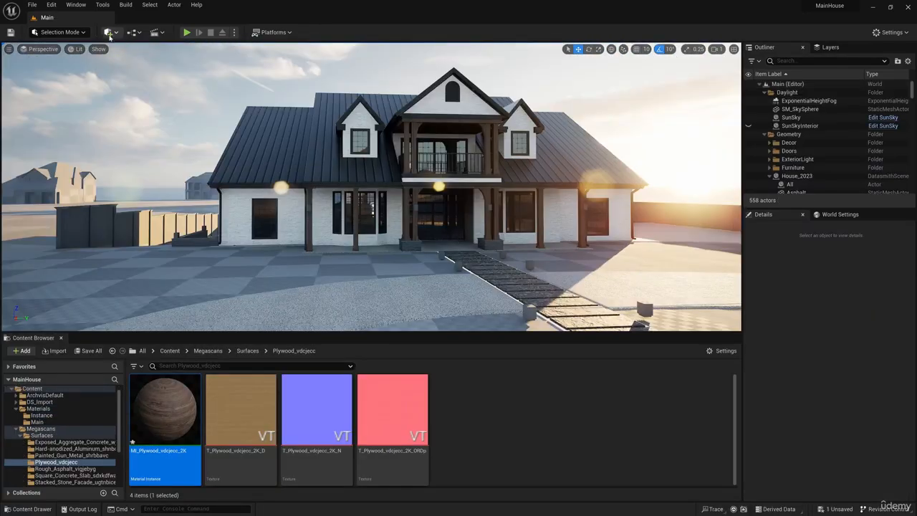
Step: Open Quixel Bridge and browse its surface library to the Terrazzo category under Stone
left_click(108, 33)
left_click(136, 64)
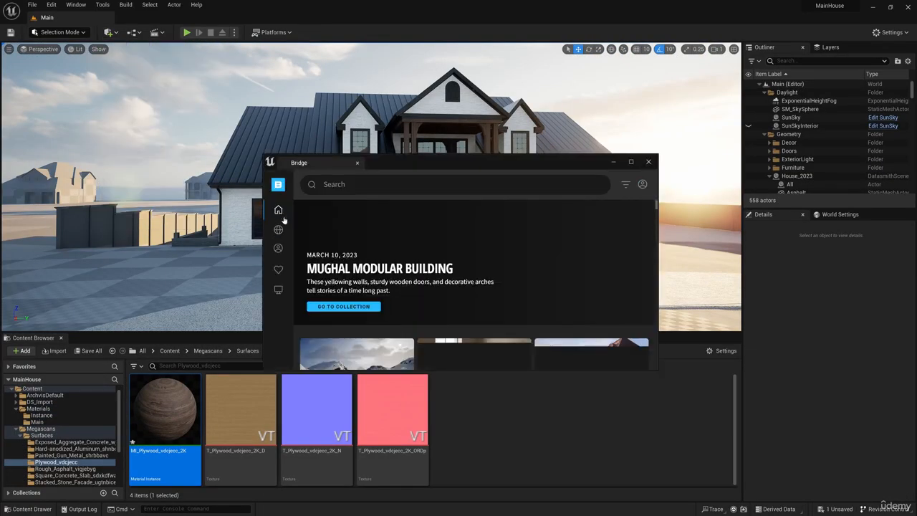
mouse_move(287, 266)
left_click(316, 225)
left_click_drag(659, 373, 698, 426)
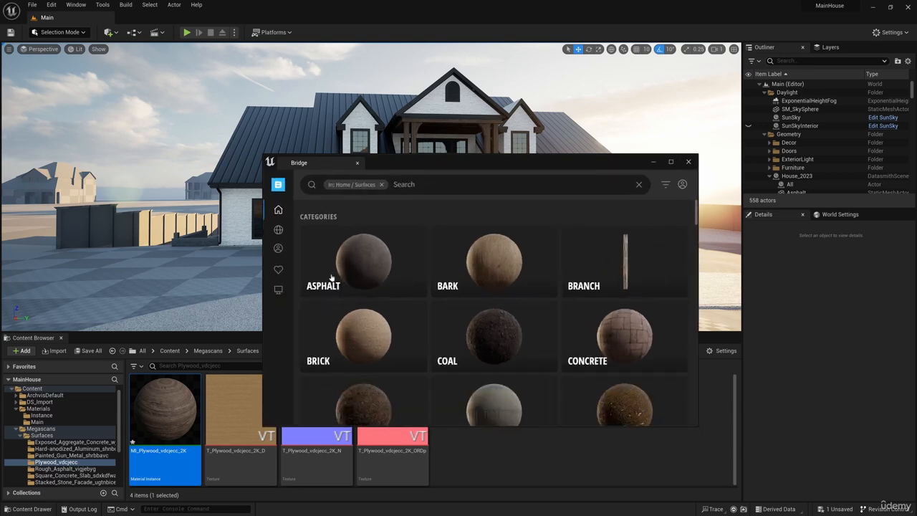
left_click(322, 354)
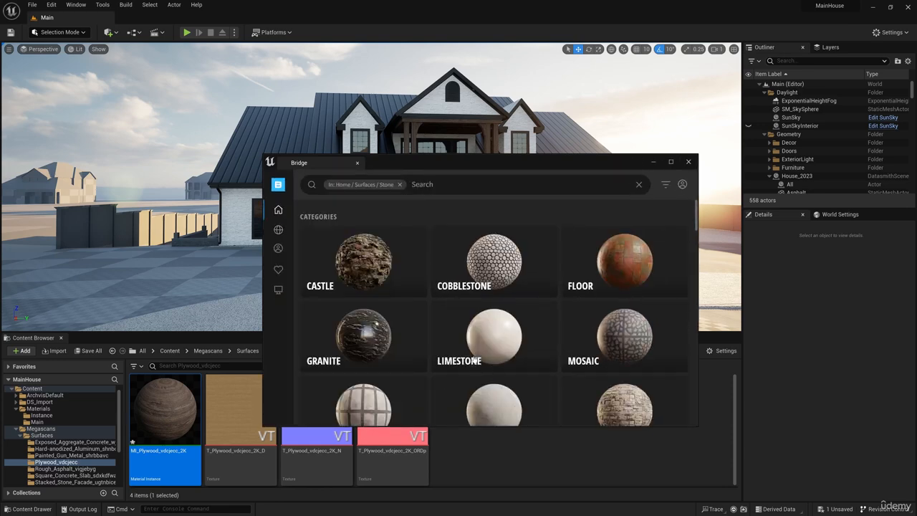
scroll(483, 334, "down", 2)
left_click(484, 334)
left_click_drag(494, 163, 252, 171)
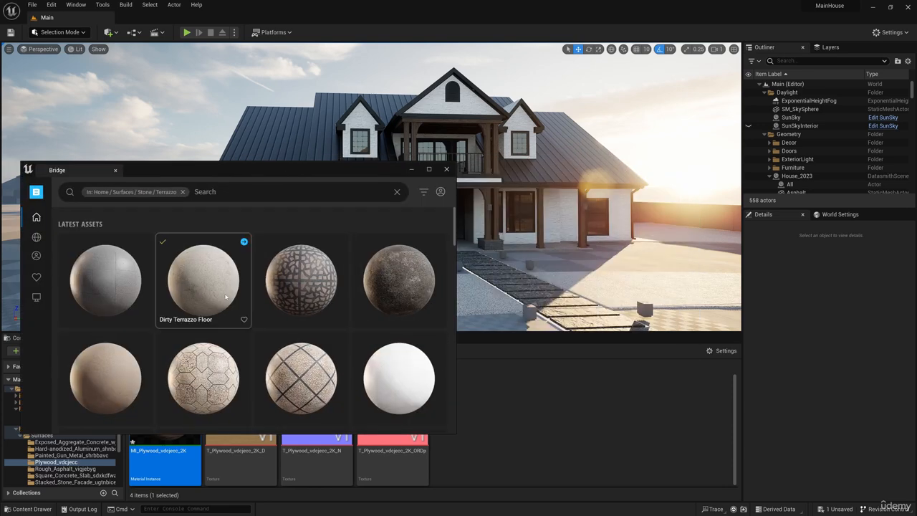
Step: Add the Dirty Terrazzo Floor surface to the project, replacing the existing material instance, and close Bridge
left_click(226, 297)
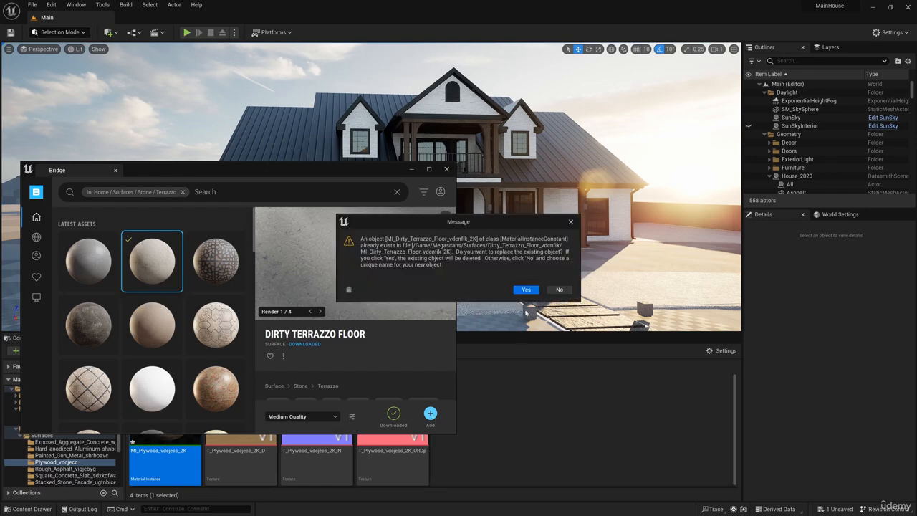
left_click(526, 289)
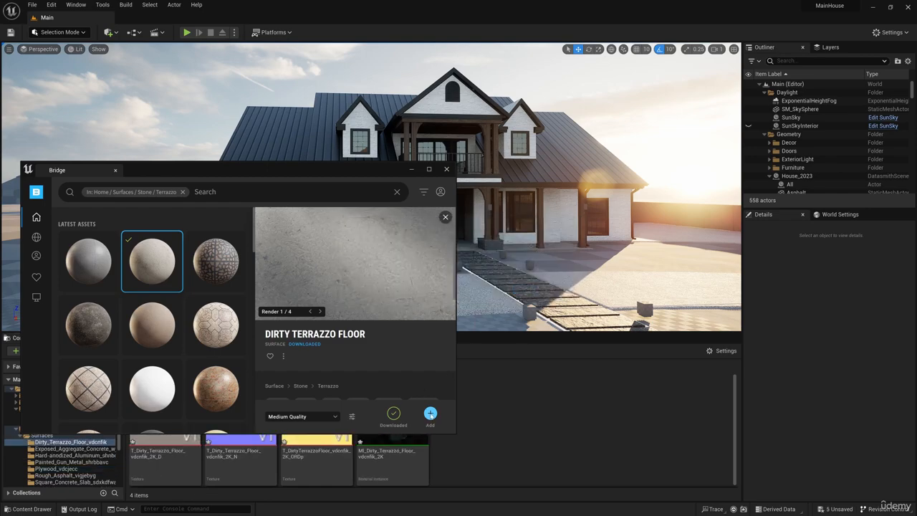
left_click(447, 169)
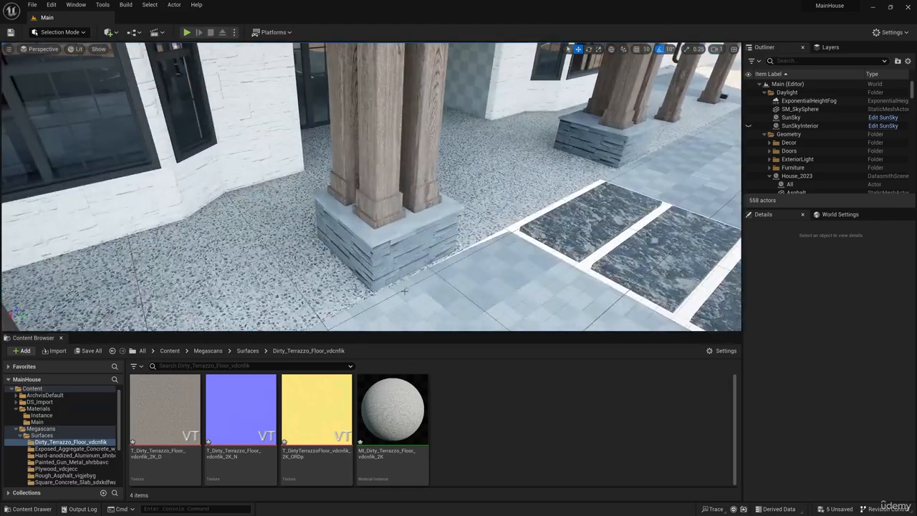
Step: Apply the MI_Dirty_Terrazzo_Floor material to the cap of the entrance column base and inspect the pool coping and outdoor bar
left_click_drag(393, 410, 371, 228)
right_click_drag(370, 228, 501, 223)
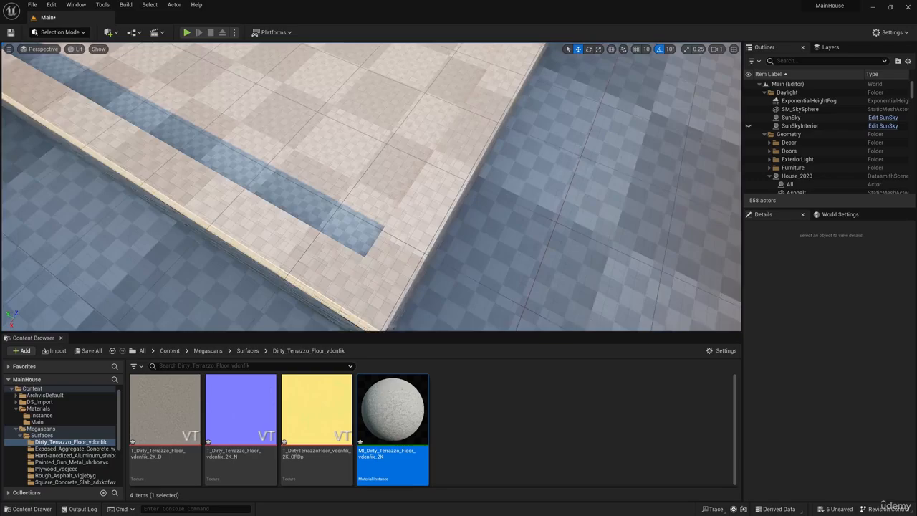
right_click_drag(501, 223, 375, 208)
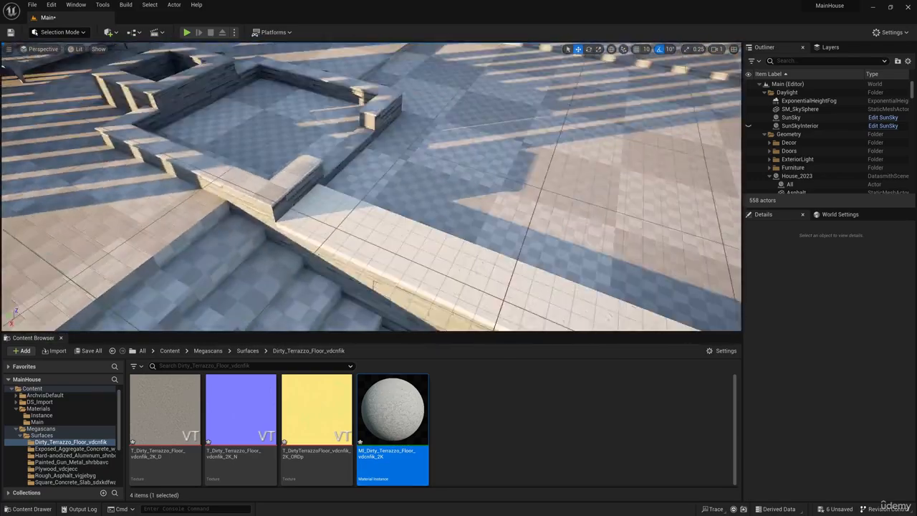
right_click_drag(449, 210, 362, 206)
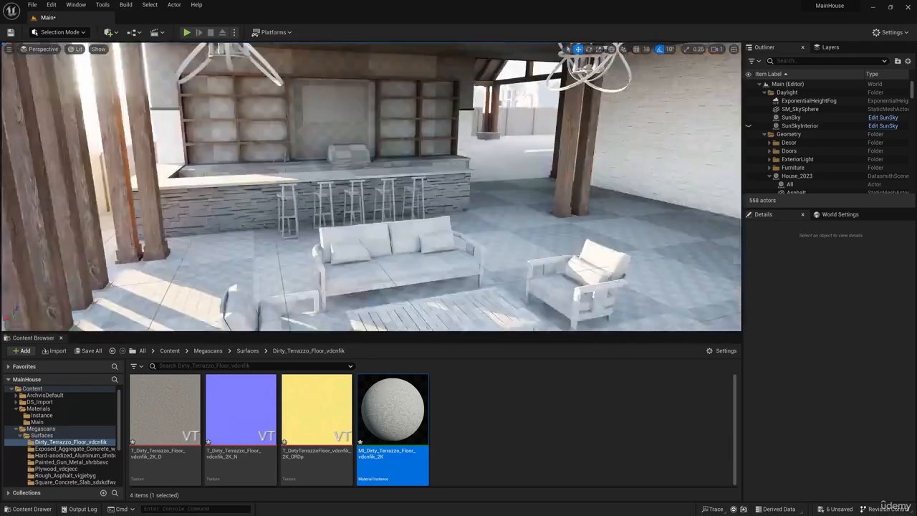
right_click_drag(401, 208, 369, 208)
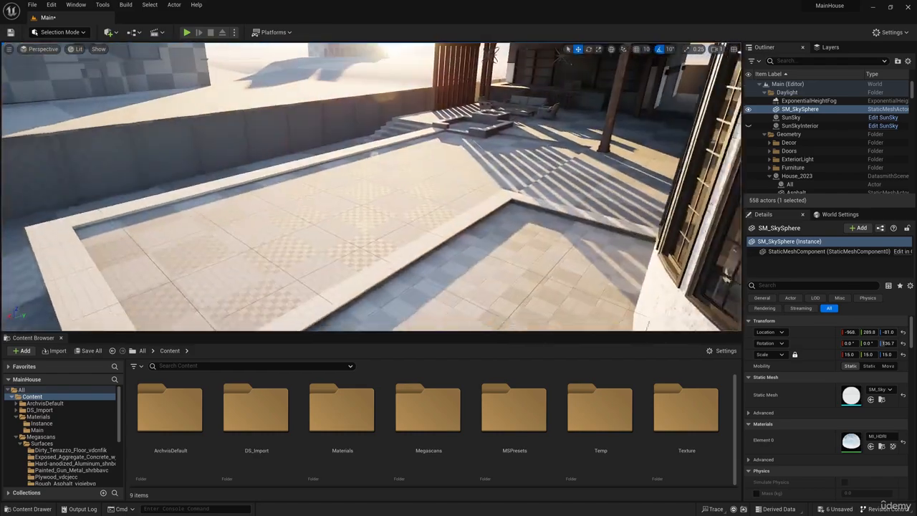
Step: View the pool and check that Show Engine Content and Show Plugin Content are enabled for the Content Browser
mouse_move(371, 186)
right_mouse_down()
mouse_move(371, 236)
mouse_move(387, 193)
right_mouse_up()
right_click_drag(438, 235, 430, 231)
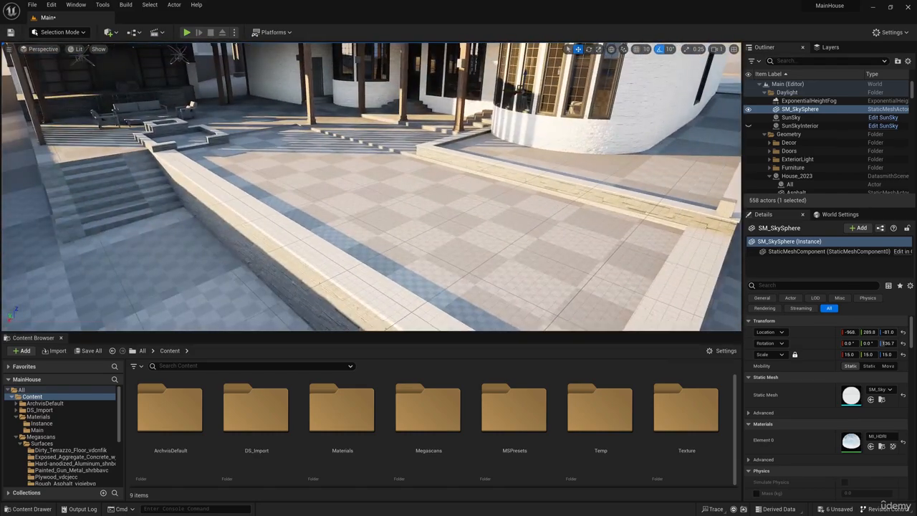
scroll(438, 236, "down", 5)
left_click(723, 351)
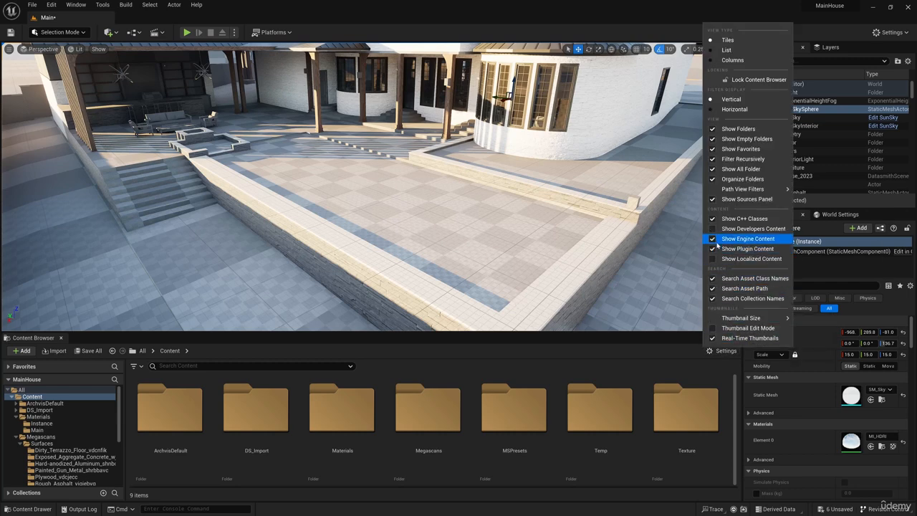
left_click(733, 249)
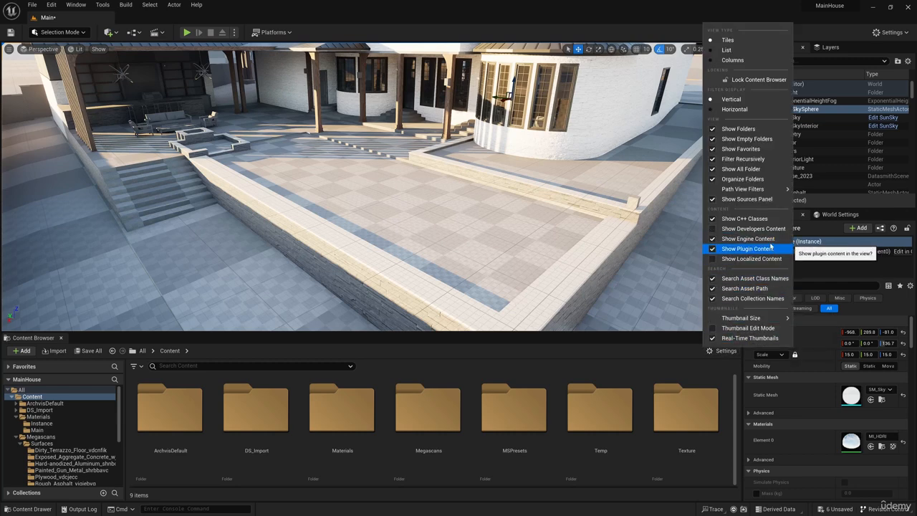
left_click(622, 11)
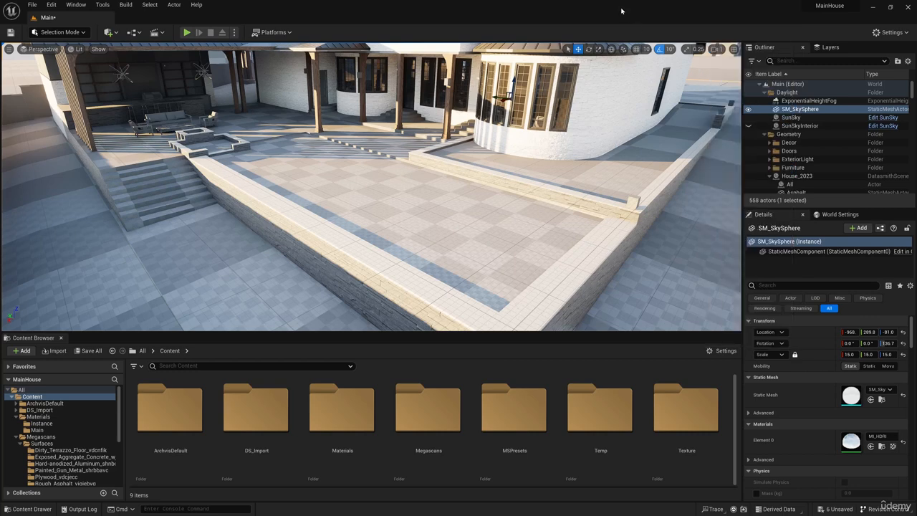
Step: Search the Engine folder for "water" and browse the results for the MI_Pool materials
left_click(11, 398)
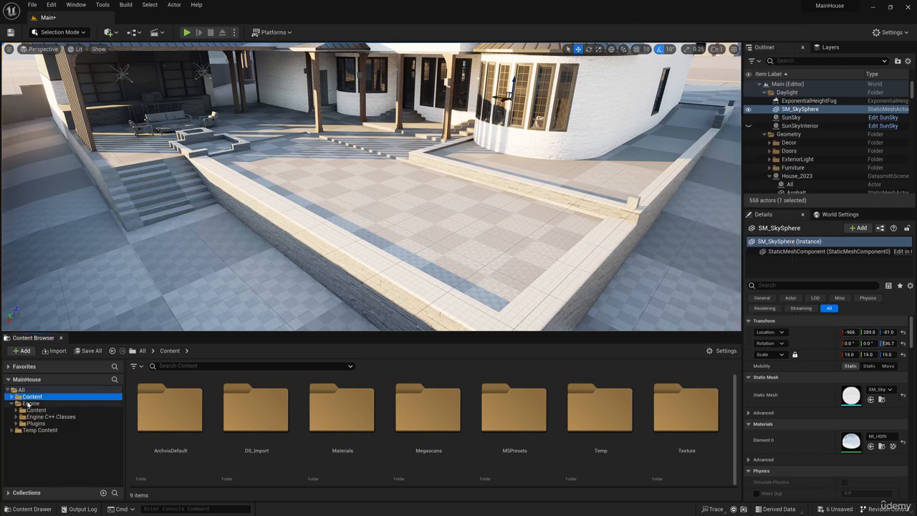
left_click(30, 404)
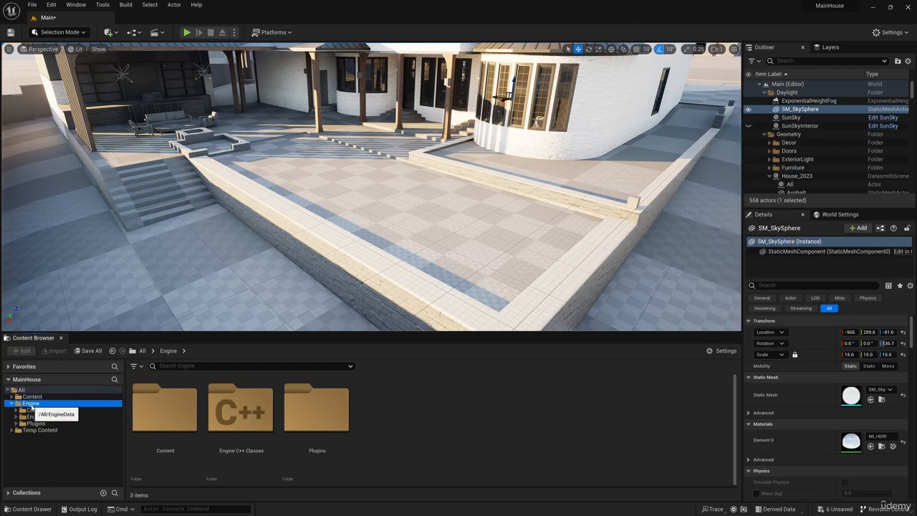
left_click(198, 372)
type("water")
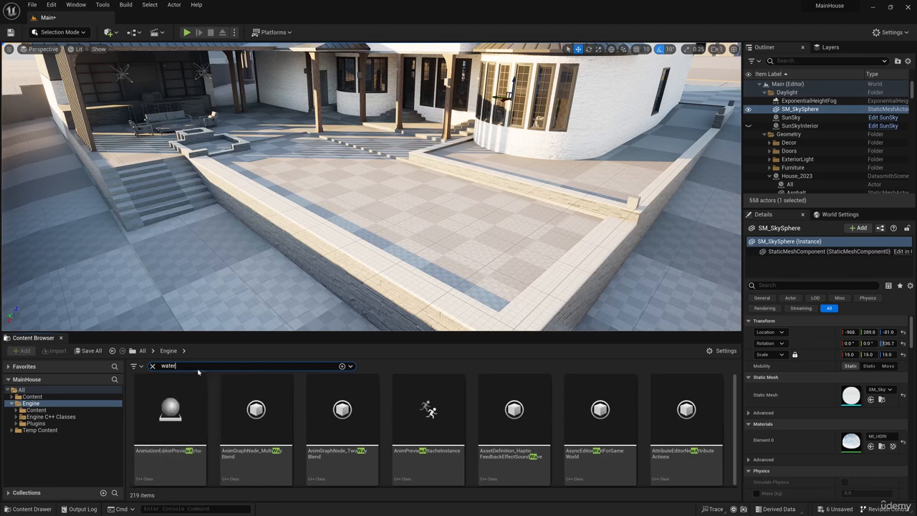
scroll(379, 441, "down", 3)
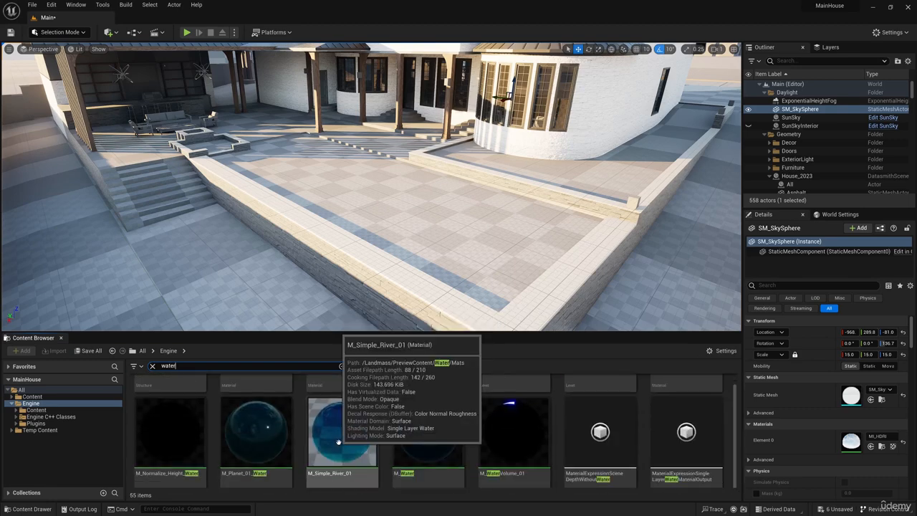
scroll(338, 442, "down", 10)
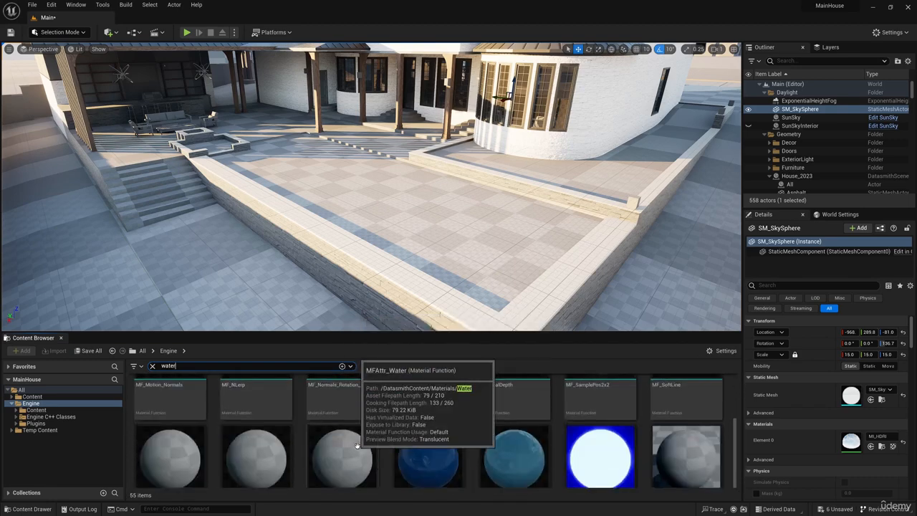
Step: Try MI_Pool_02 on the pool's water surface and replace it with MI_Pool_01
left_click_drag(514, 408, 534, 295)
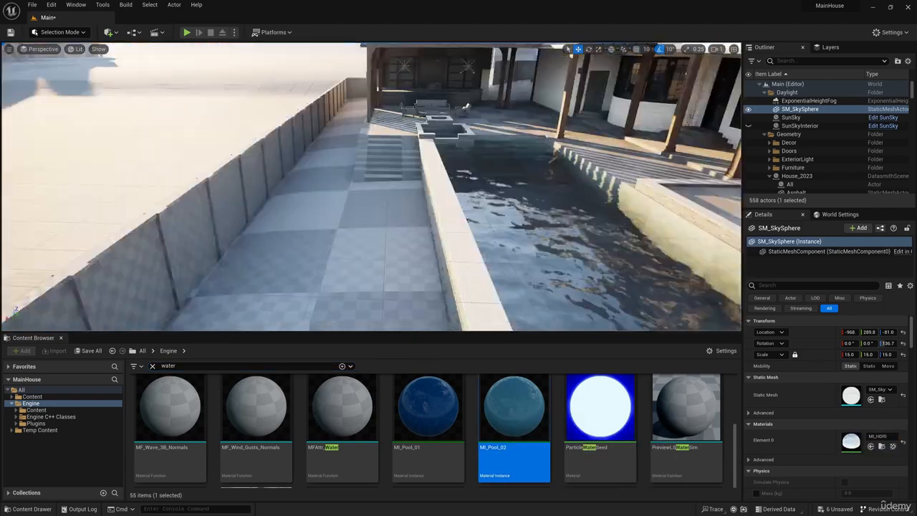
right_click_drag(459, 235, 560, 260)
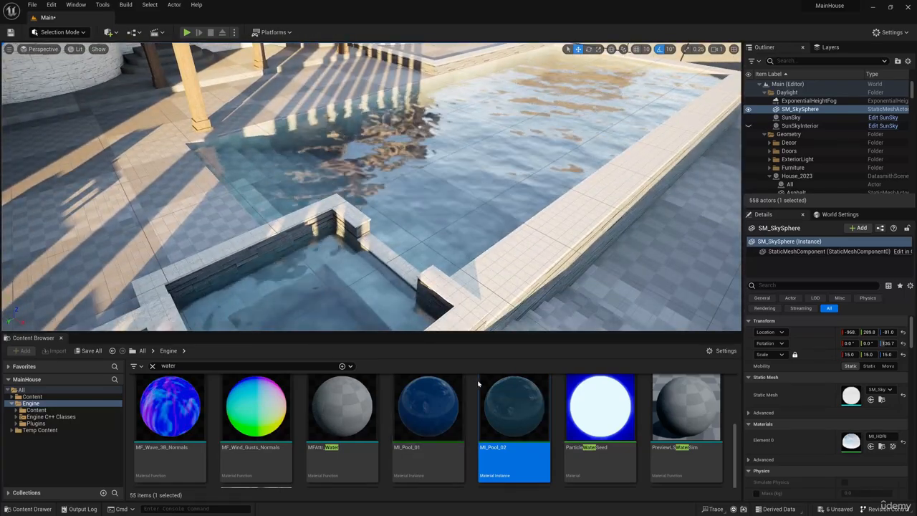
left_click_drag(424, 396, 448, 199)
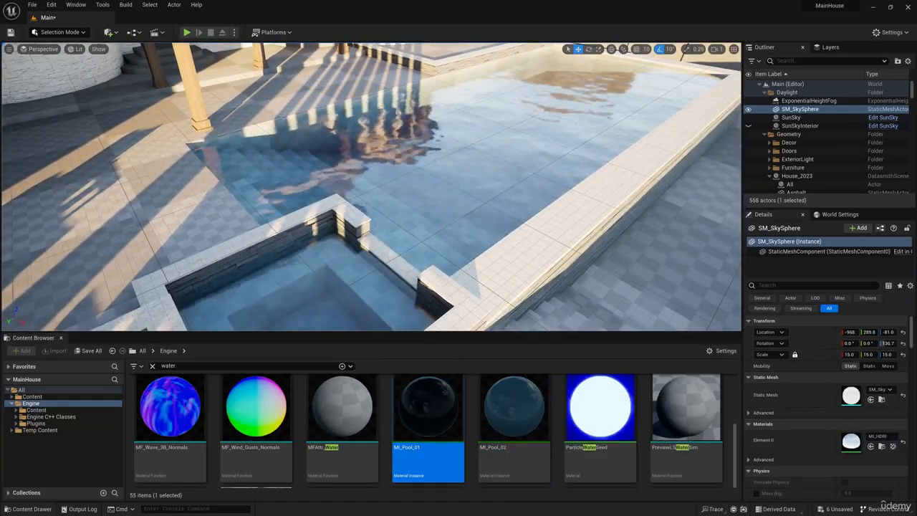
mouse_move(448, 201)
right_mouse_down()
mouse_move(483, 179)
mouse_move(502, 215)
mouse_move(459, 208)
right_mouse_up()
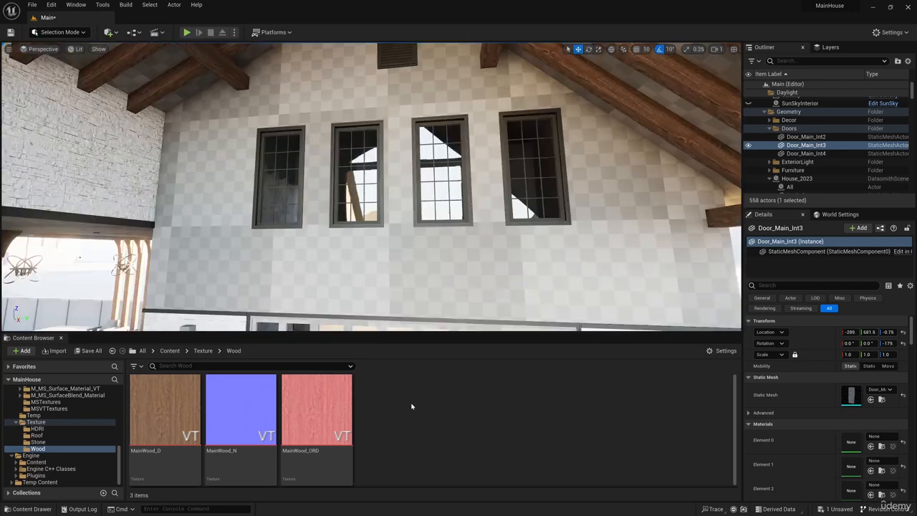
Step: Import WPlanks_Albedo, WPlanks_Normal and WPlanks_Reflect from the WoodPlanks folder into the project's Texture/Wood folder
right_click(411, 407)
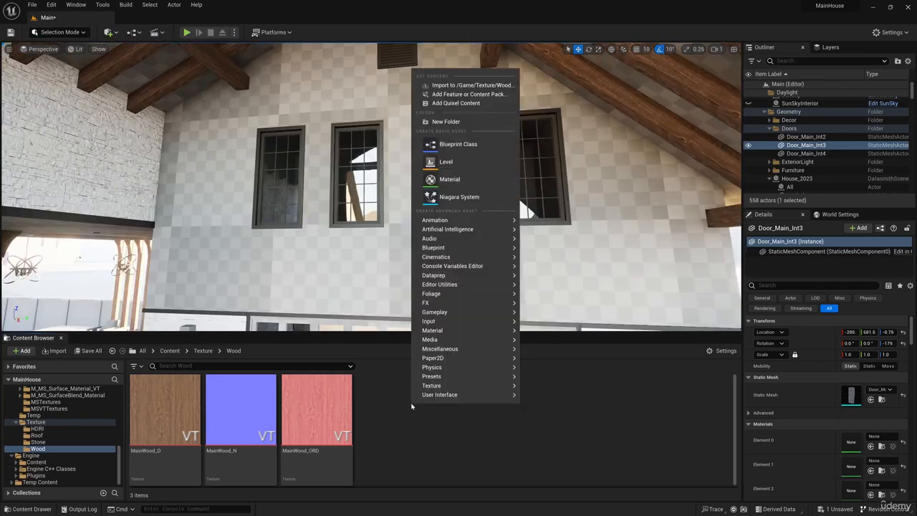
left_click(459, 84)
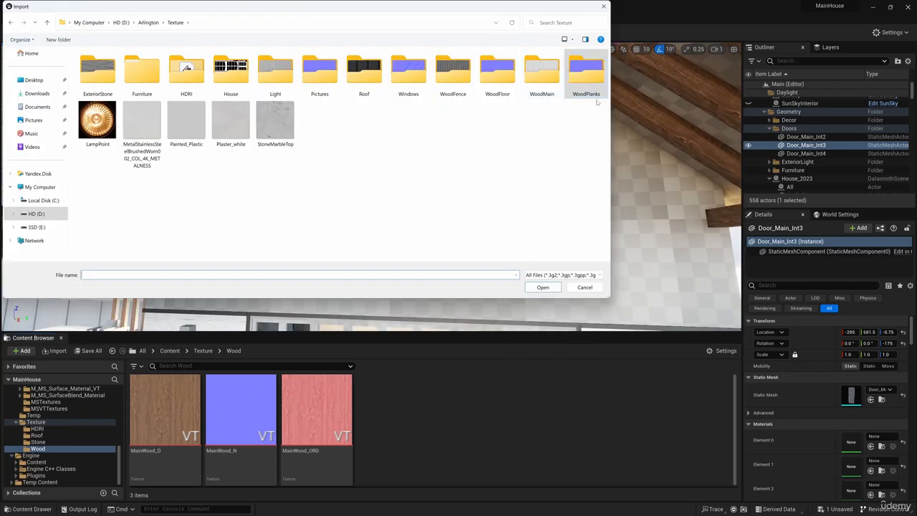
double_click(592, 86)
left_click_drag(225, 123, 76, 50)
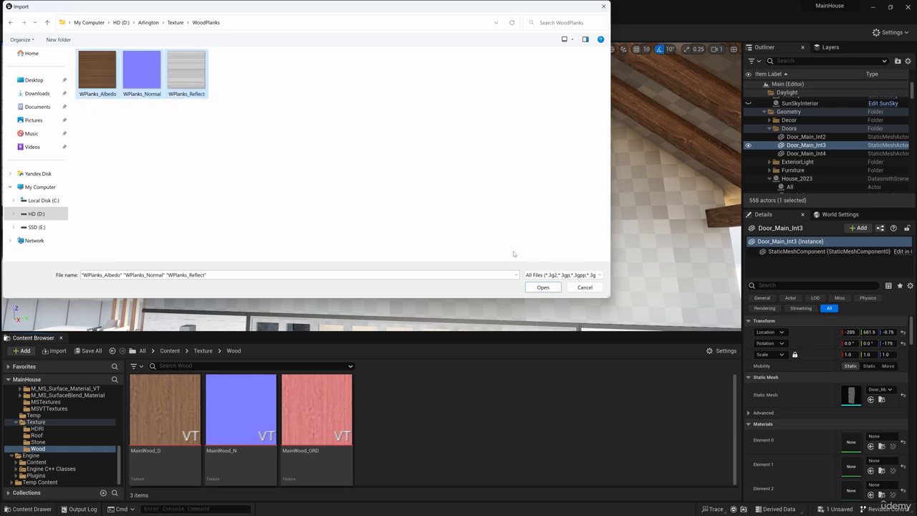
left_click(543, 288)
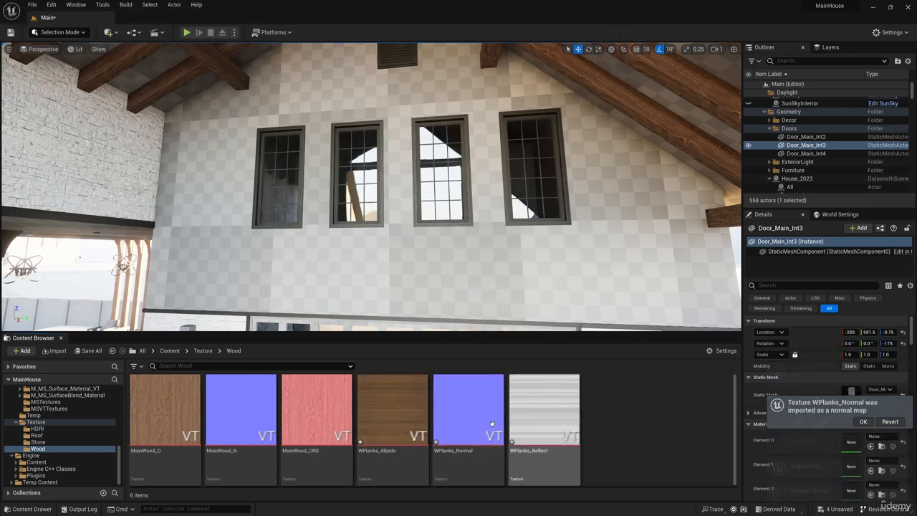
Step: Create a material instance of M_MS_Surface_Material_VT and name it MI_WoodPlanksBlack
scroll(53, 424, "up", 2)
left_click(83, 430)
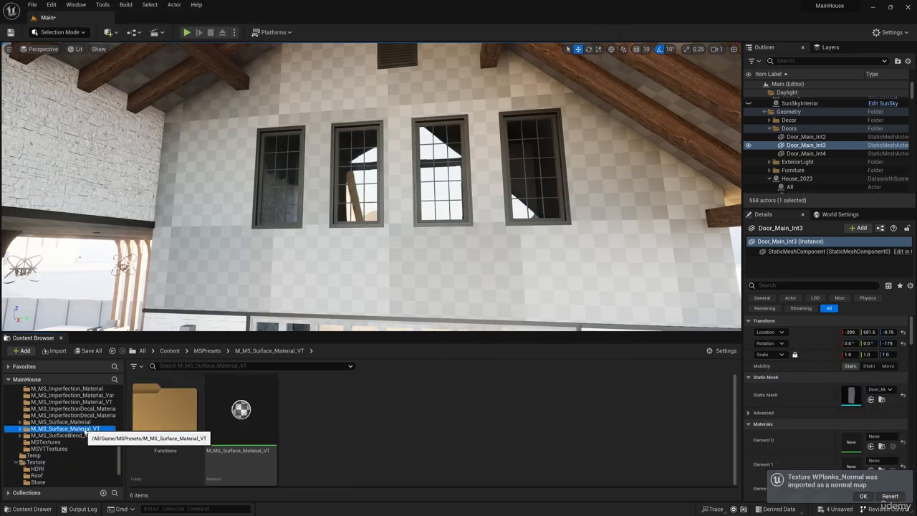
right_click(268, 415)
left_click(316, 215)
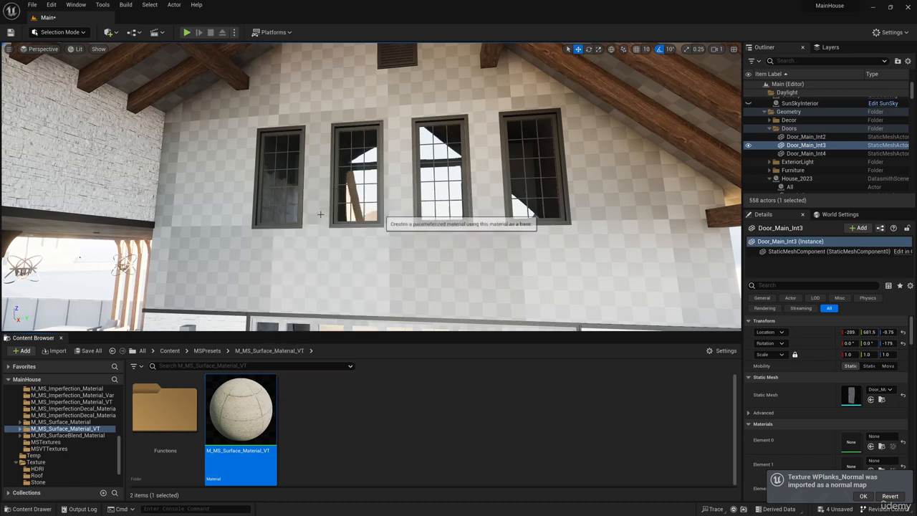
type("MI_WoodP")
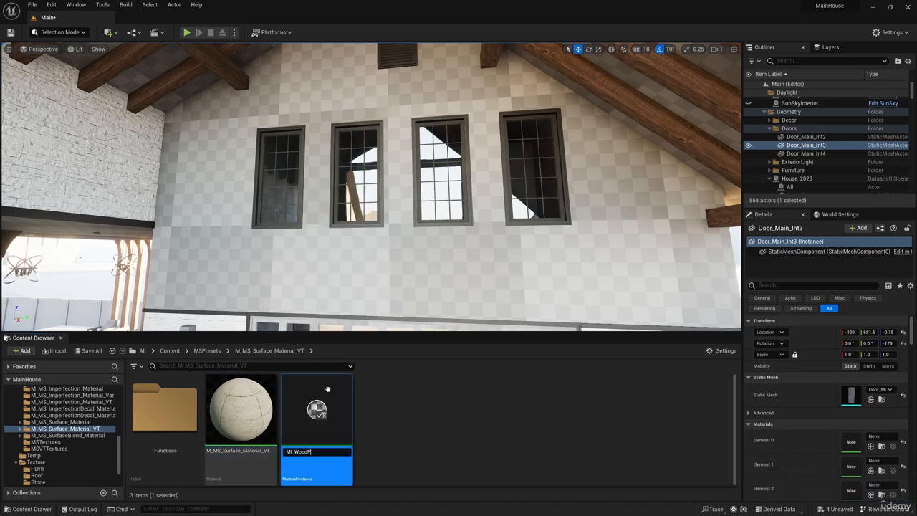
type("lanks")
key("Return")
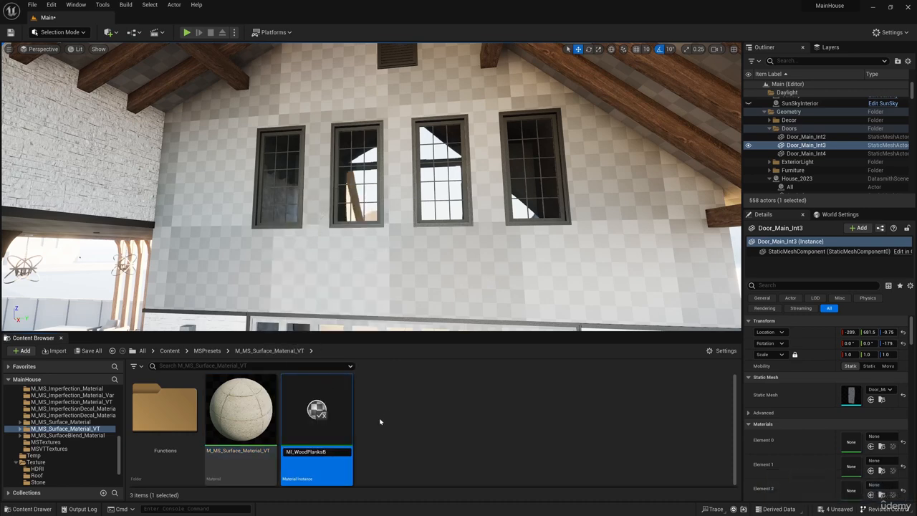
key("Return")
Step: Move MI_WoodPlanksBlack into the Materials/Instance folder and open that folder
scroll(41, 435, "up", 10)
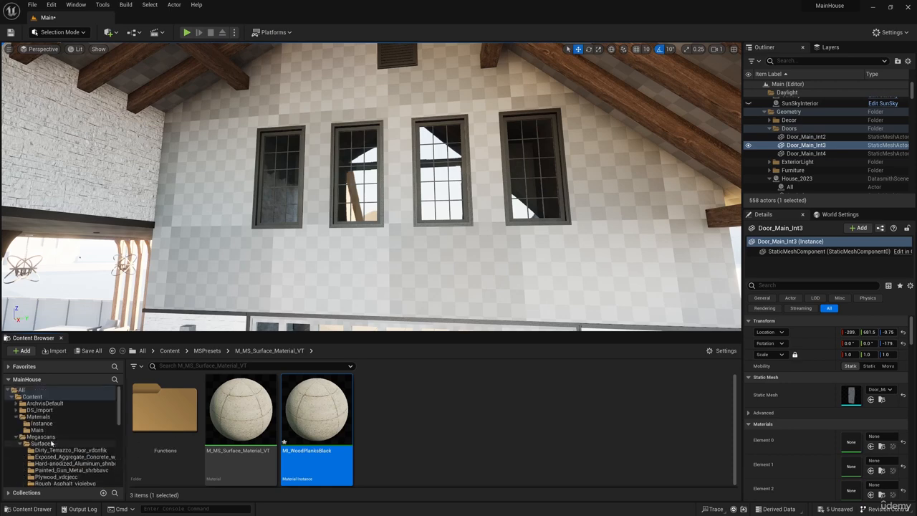
left_click_drag(309, 454, 42, 423)
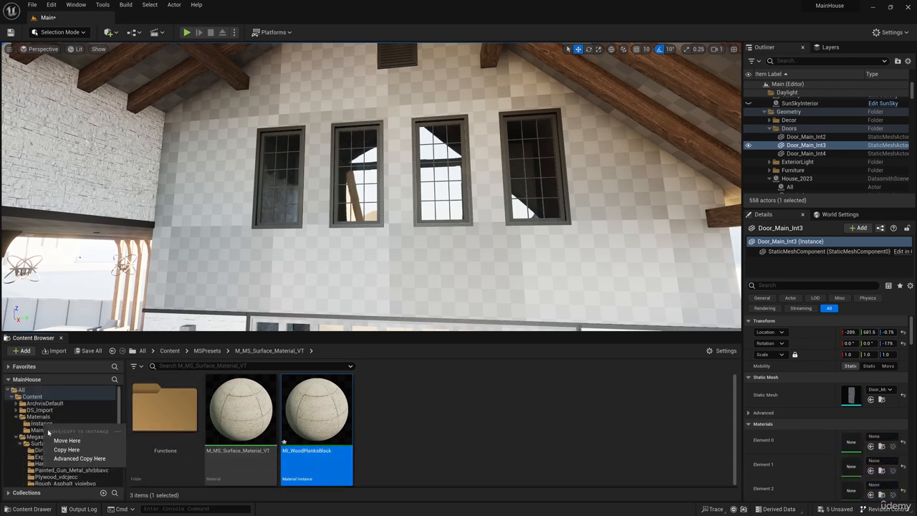
left_click(87, 442)
left_click(42, 424)
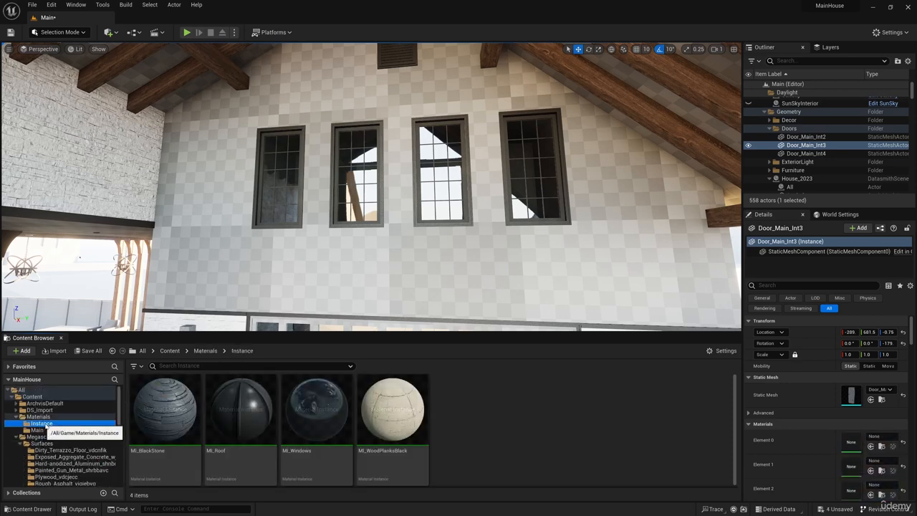
Step: Open MI_WoodPlanksBlack for editing, enable its Albedo, ARD and Normal texture overrides, and bring up the Texture/Wood assets
double_click(406, 415)
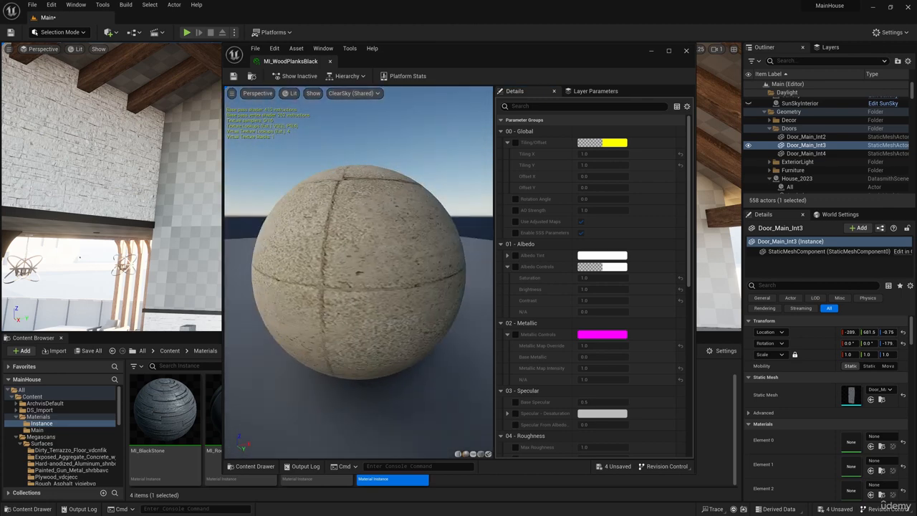
scroll(548, 344, "down", 8)
left_click(515, 301)
left_click(515, 350)
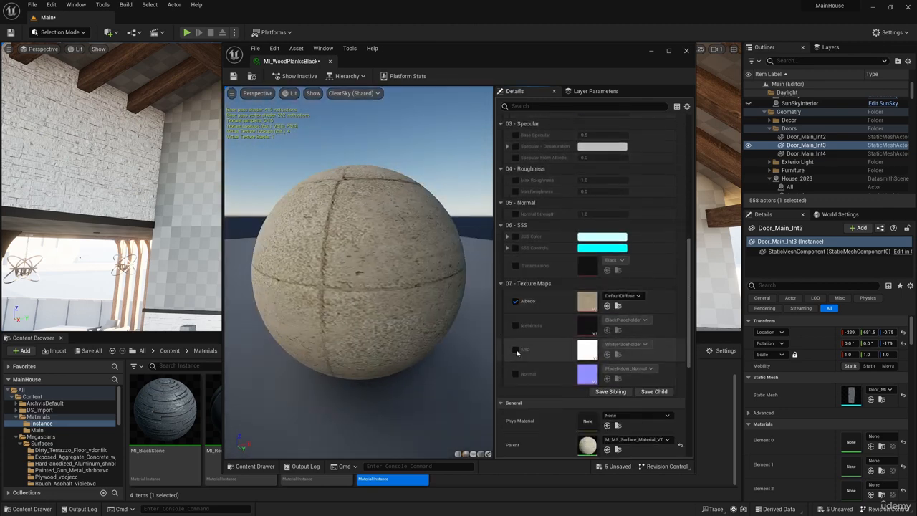
left_click(251, 467)
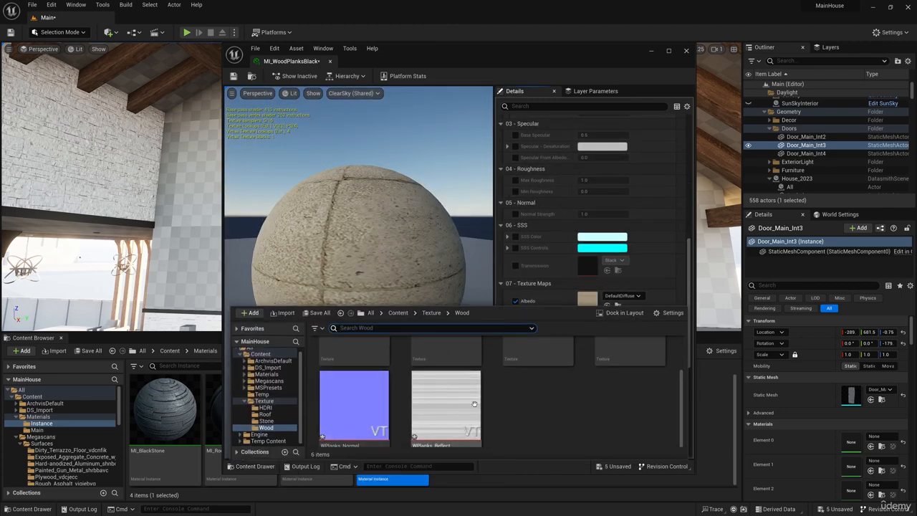
Step: Assign WPlanks_Albedo to the Albedo map, WPlanks_Reflect to ARD and WPlanks_Normal to Normal in MI_WoodPlanksBlack
scroll(552, 416, "up", 2)
scroll(595, 437, "down", 1)
scroll(588, 237, "down", 3)
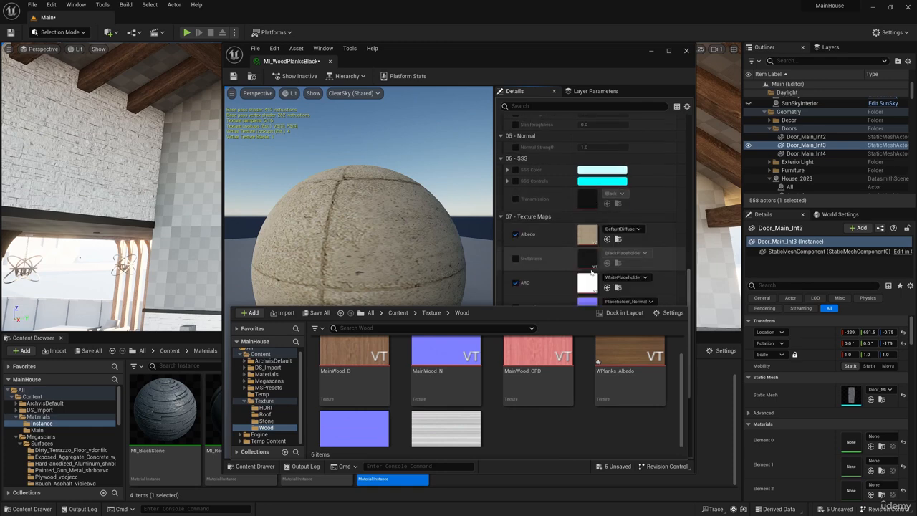
left_click_drag(630, 372, 609, 195)
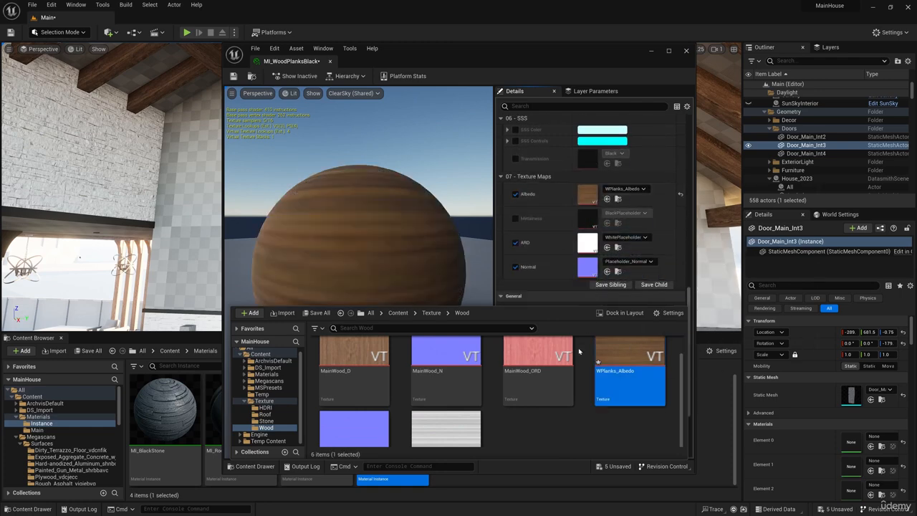
scroll(517, 425, "down", 2)
left_click_drag(448, 383, 586, 248)
left_click_drag(354, 380, 588, 266)
Step: Check the planks on the preview sphere, close the material editor and apply MI_WoodPlanksBlack to the gable wall above the garage door
left_click(315, 207)
scroll(379, 239, "up", 5)
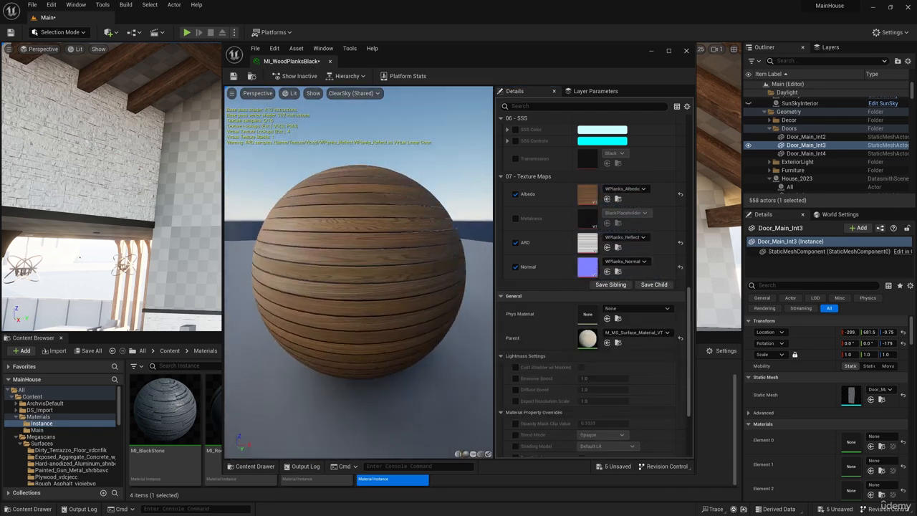
left_click_drag(352, 242, 415, 272)
scroll(352, 242, "down", 6)
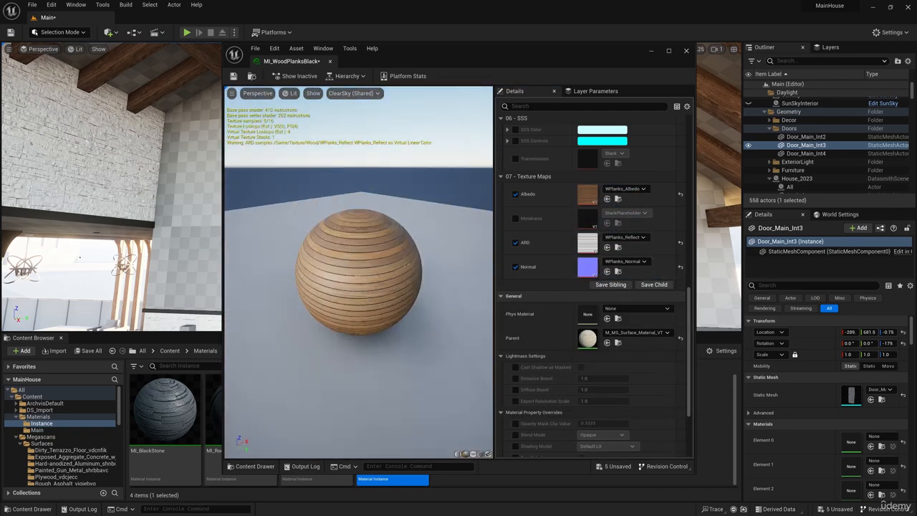
scroll(352, 243, "up", 4)
left_click(686, 50)
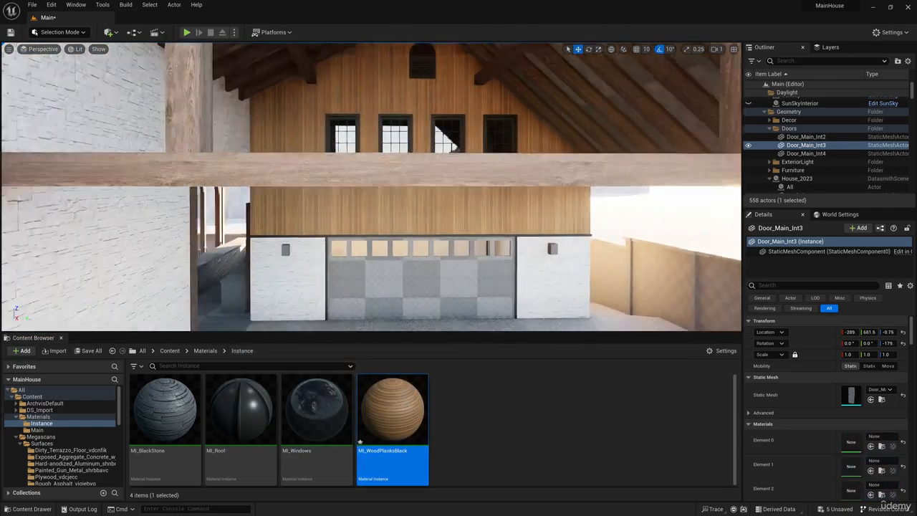
right_click_drag(371, 188, 344, 140)
Step: Reopen MI_WoodPlanksBlack beside the gable wall and enable Albedo Controls with saturation 0.1 and brightness 0.2
double_click(393, 410)
left_click_drag(544, 61, 346, 84)
left_click_drag(500, 67, 364, 98)
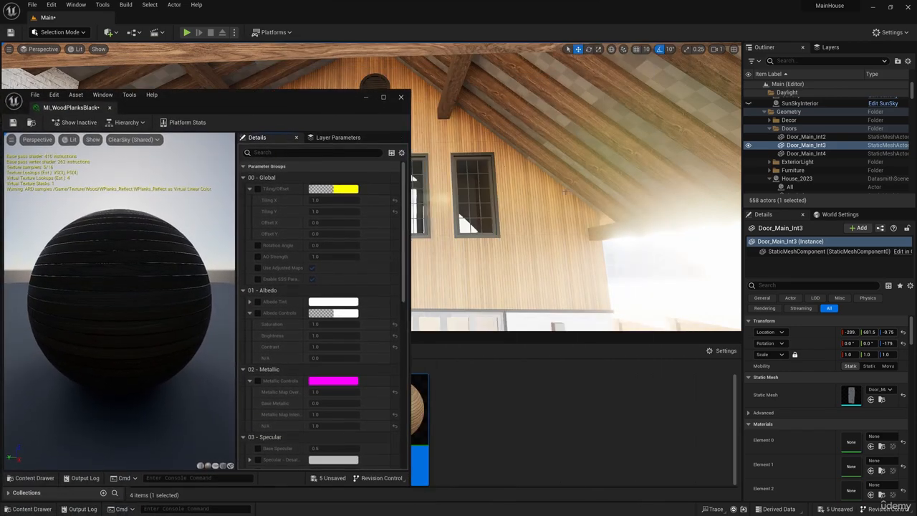
mouse_move(563, 192)
right_mouse_down()
mouse_move(539, 191)
mouse_move(563, 192)
right_mouse_up()
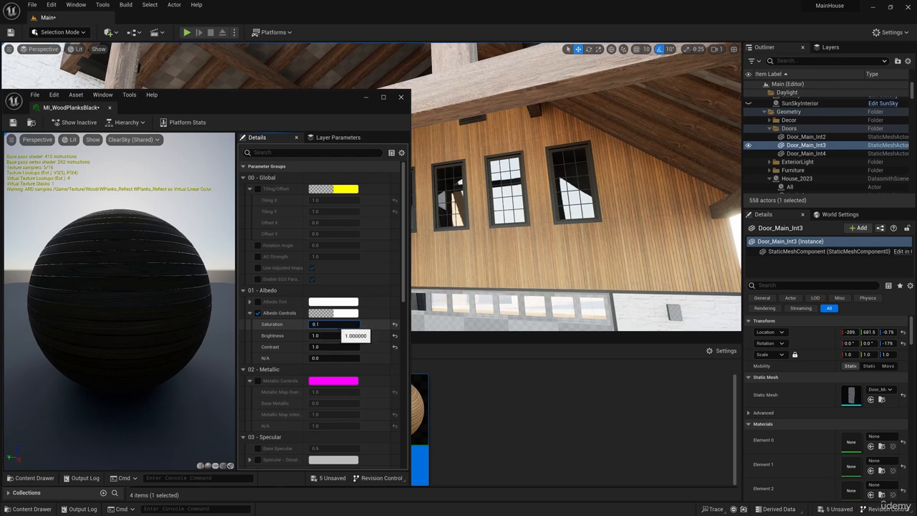
left_click(323, 334)
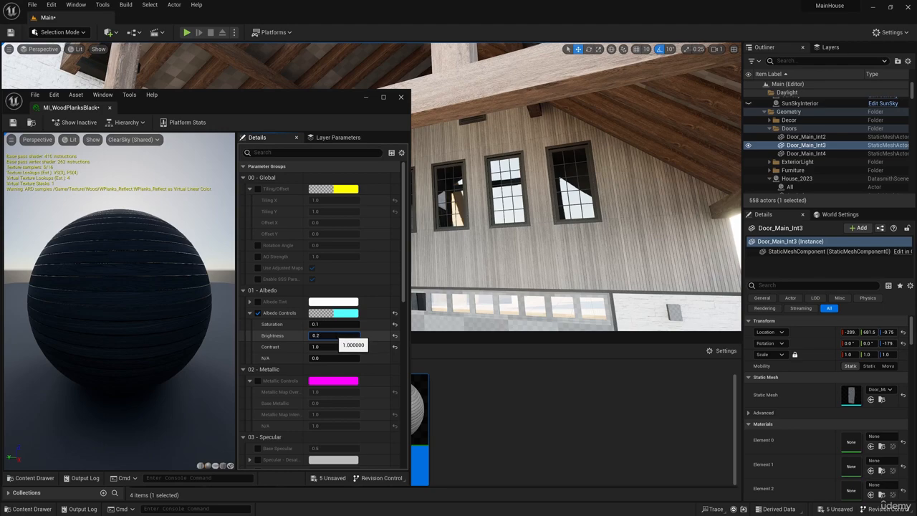
key("Return")
Step: Enable Tiling/Offset in MI_WoodPlanksBlack and set Tiling X and Tiling Y to 0.6
right_click_drag(542, 245, 327, 285)
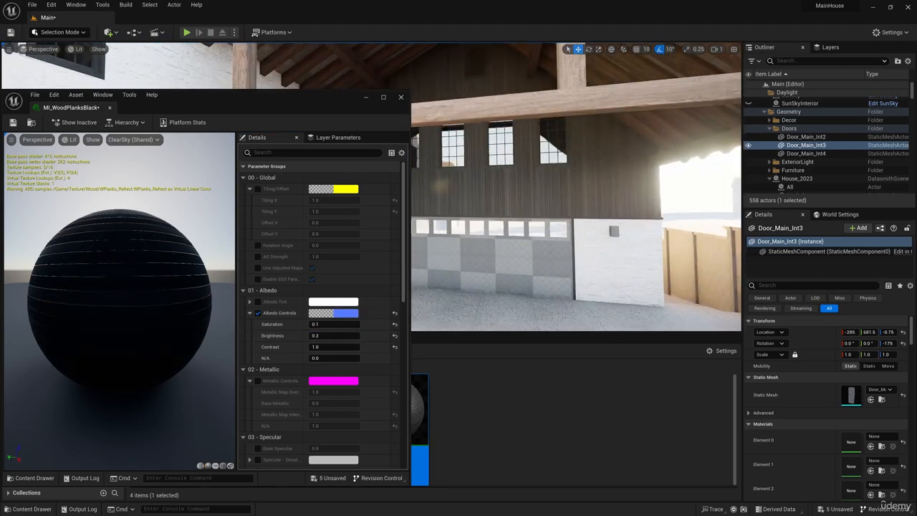
scroll(309, 339, "down", 2)
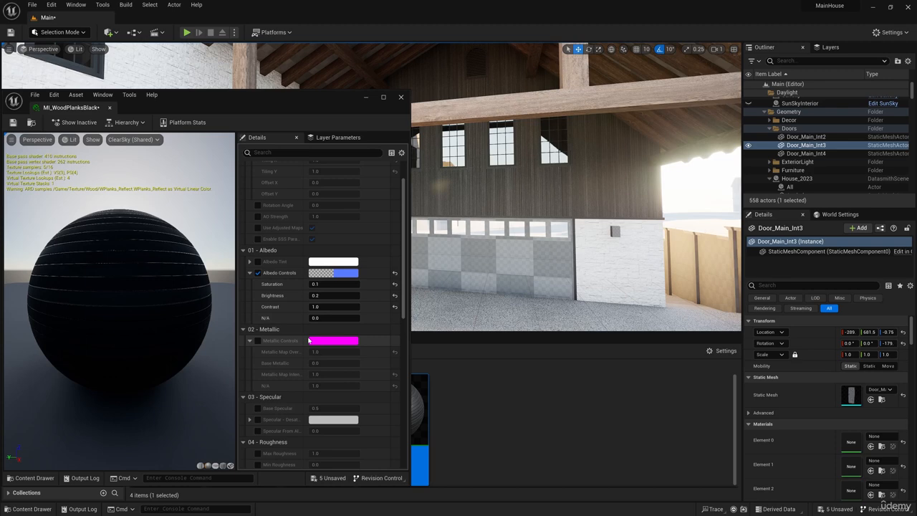
scroll(309, 339, "up", 2)
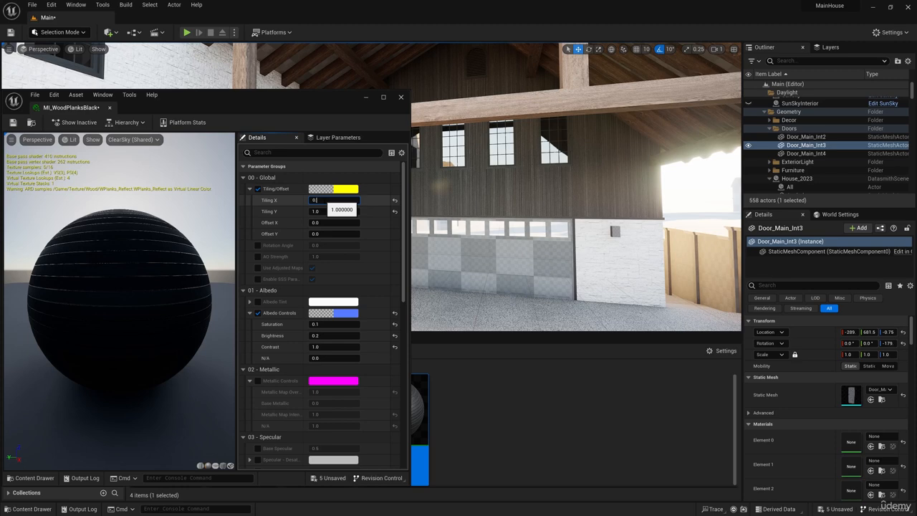
left_click(327, 202)
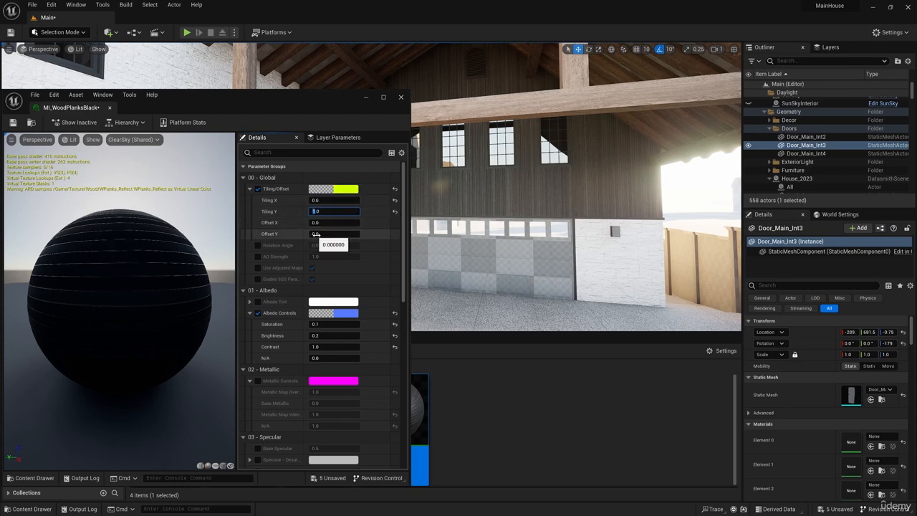
type("0.0")
type("6")
key("Return")
Step: Try an albedo brightness of 0.15 on the wood planks, view the house from outside, and set it back to 0.2
key("w")
right_click_drag(544, 215, 631, 193)
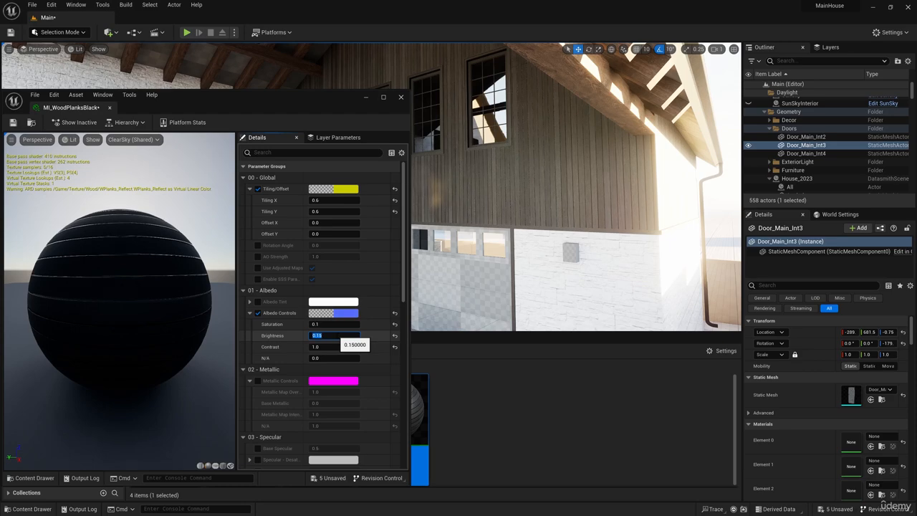
key("w")
right_click_drag(516, 208, 632, 202)
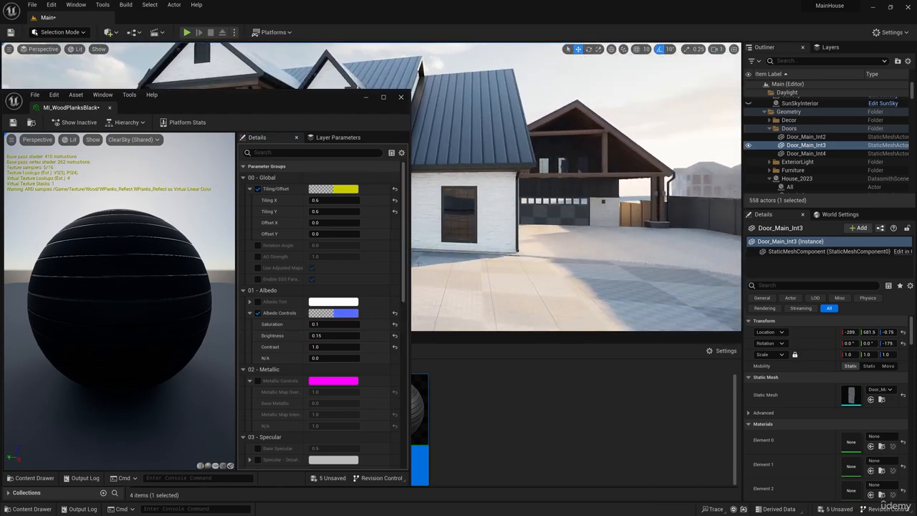
left_click(333, 336)
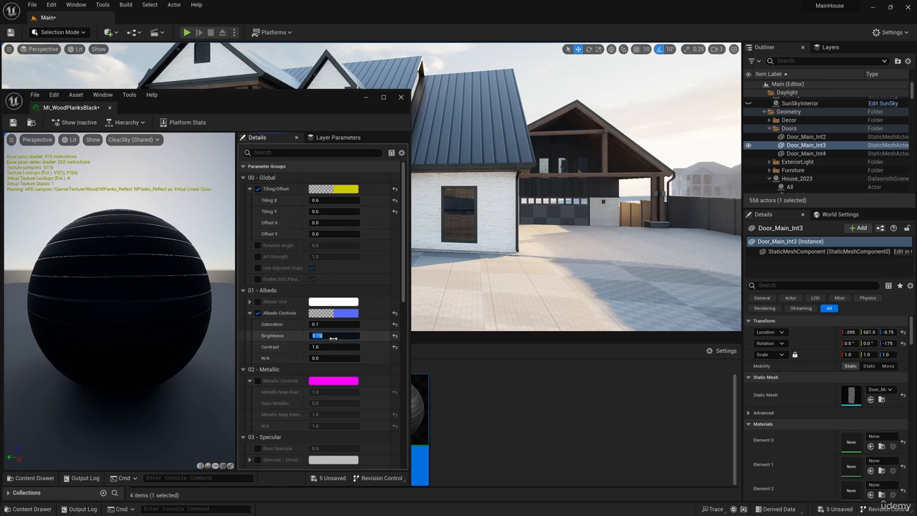
type("0.2")
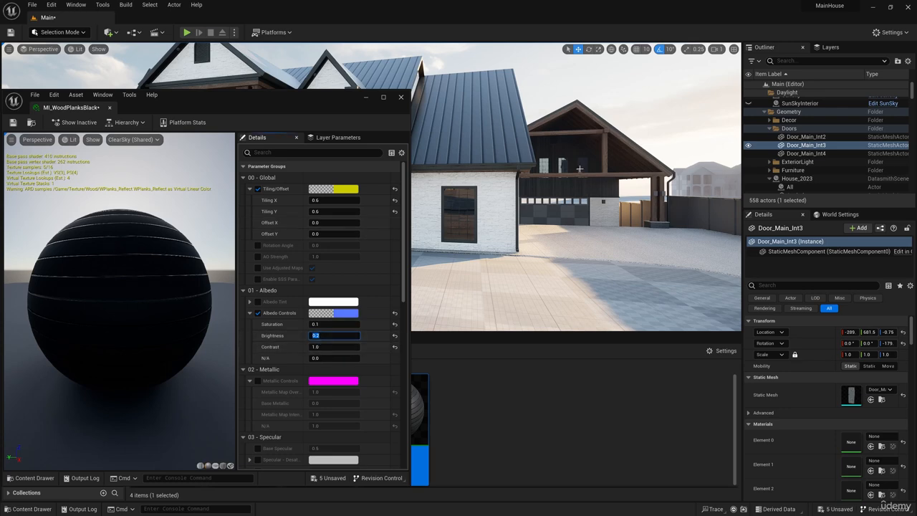
Step: Set the albedo saturation of MI_WoodPlanksBlack to 0.05, check the gable from the driveway and close the material editor
key("w")
right_click_drag(580, 169, 630, 166)
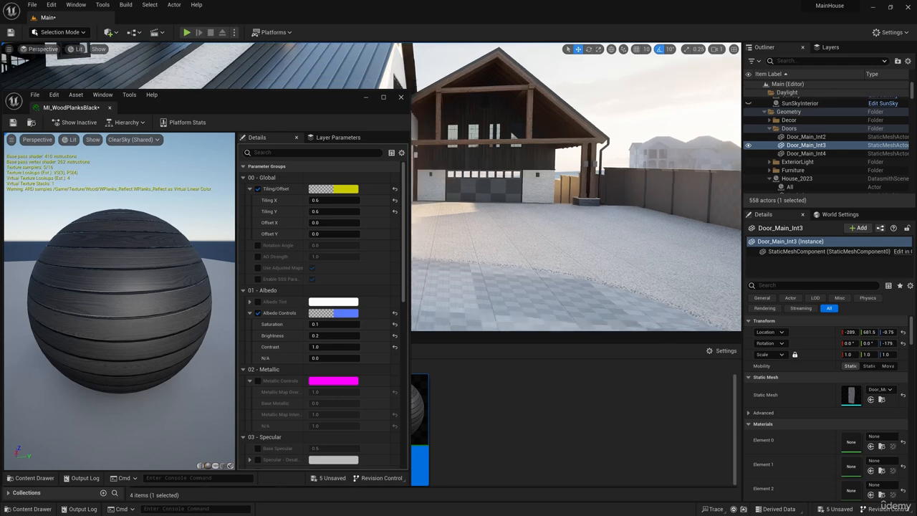
right_click_drag(578, 188, 584, 165)
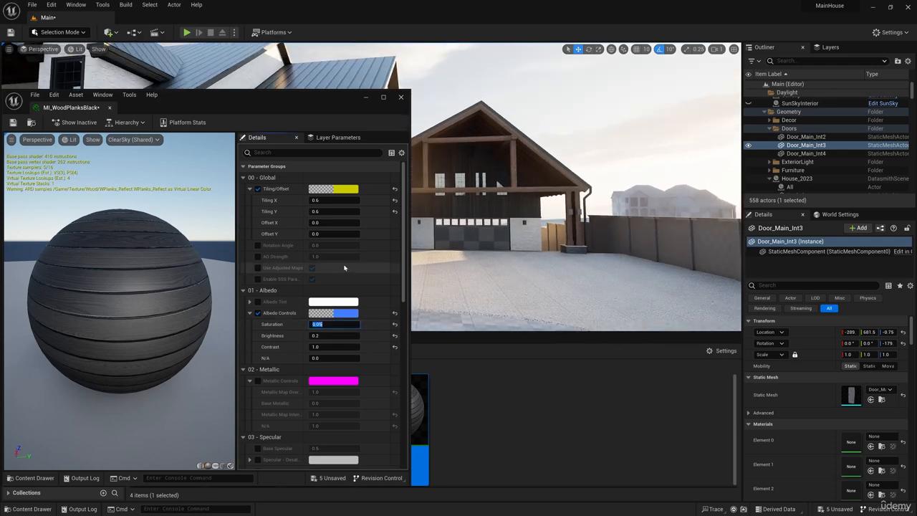
right_click_drag(496, 202, 481, 201)
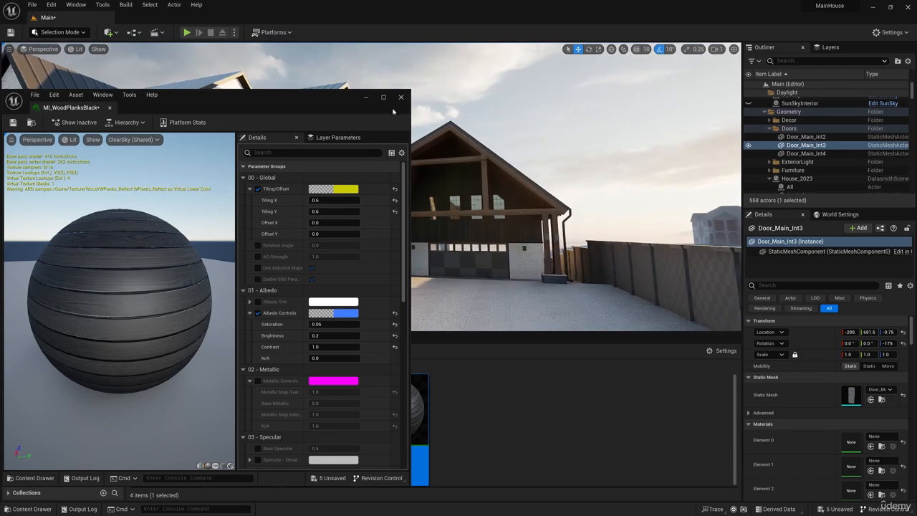
left_click(402, 98)
Step: Apply MI_WoodPlanksBlack to the coffered ceiling panels between the wooden beams of the porches and the balcony
right_click_drag(393, 253, 455, 225)
left_click_drag(392, 412, 438, 248)
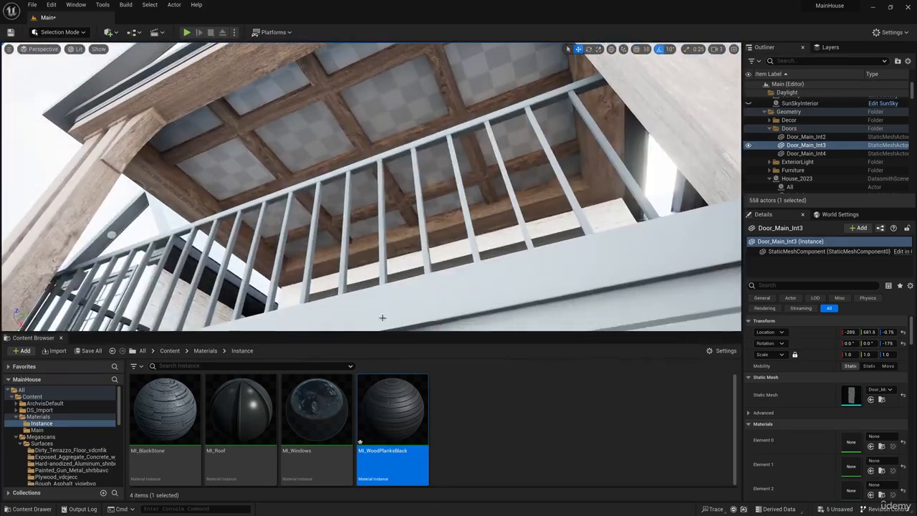
left_click_drag(393, 405, 390, 129)
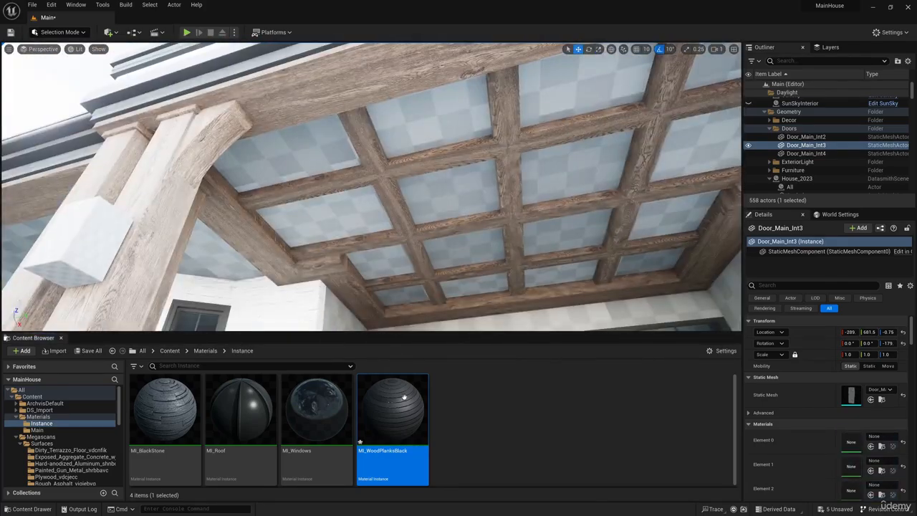
left_click_drag(404, 398, 438, 248)
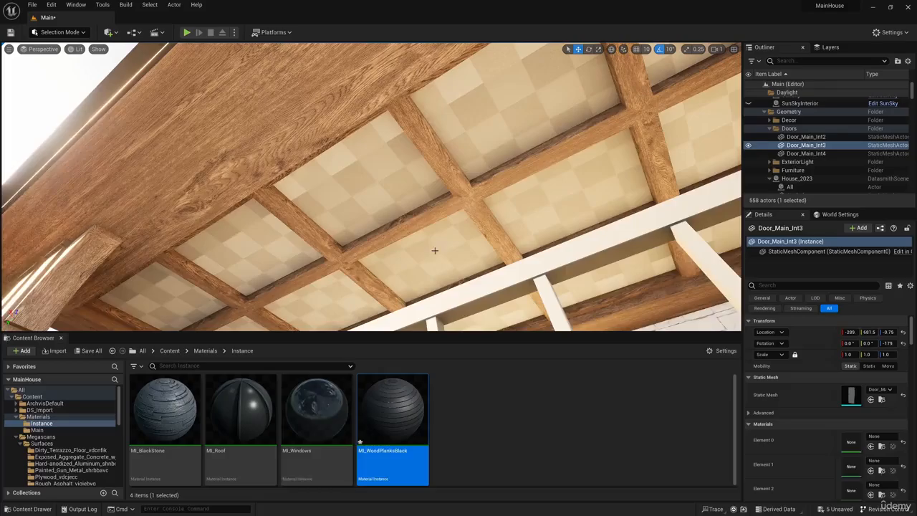
left_click_drag(397, 419, 423, 251)
right_click_drag(423, 251, 391, 287)
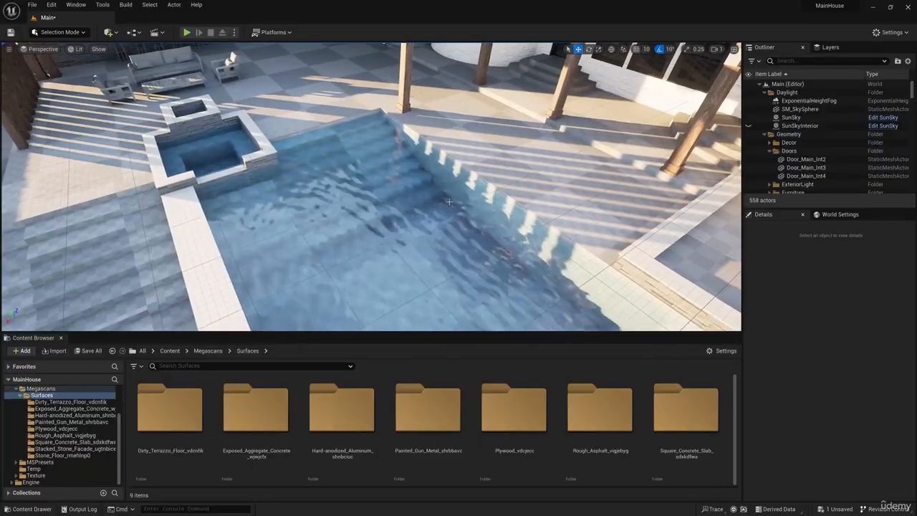
Step: Open Quixel Bridge, enlarge its window and browse to the painted plaster surfaces (Surfaces / Plaster / Painted)
left_click(109, 32)
left_click(142, 64)
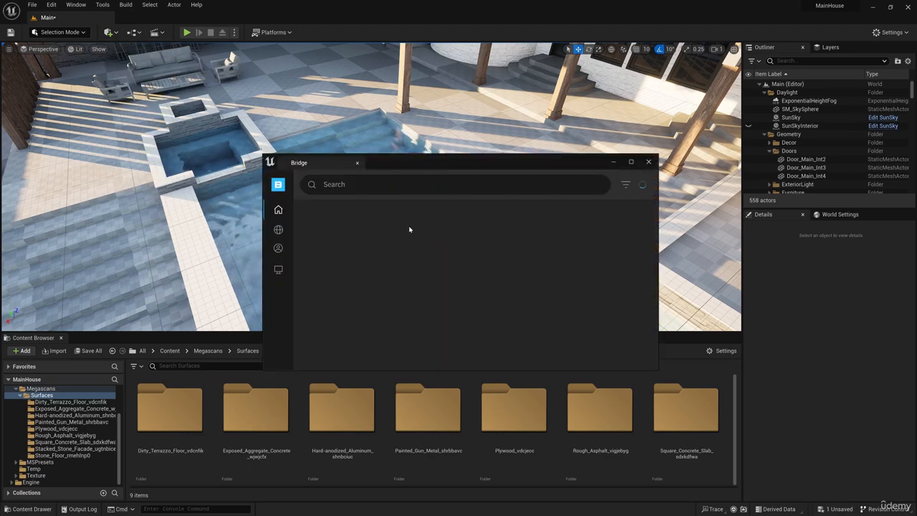
mouse_move(278, 233)
left_click(315, 224)
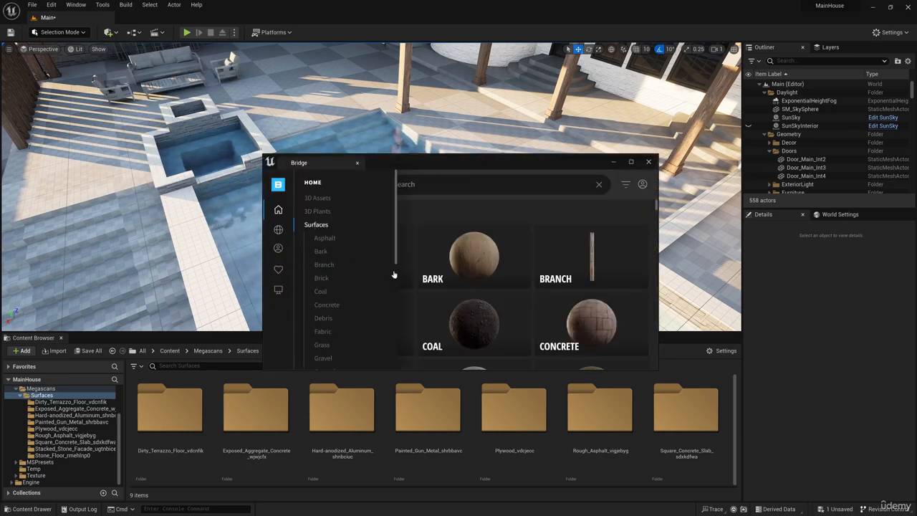
left_click_drag(658, 370, 733, 453)
scroll(500, 361, "down", 5)
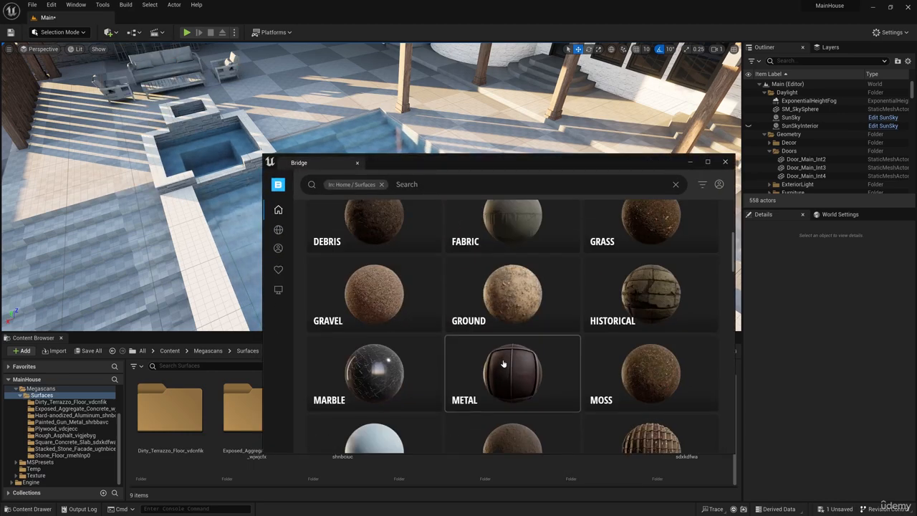
left_click(377, 342)
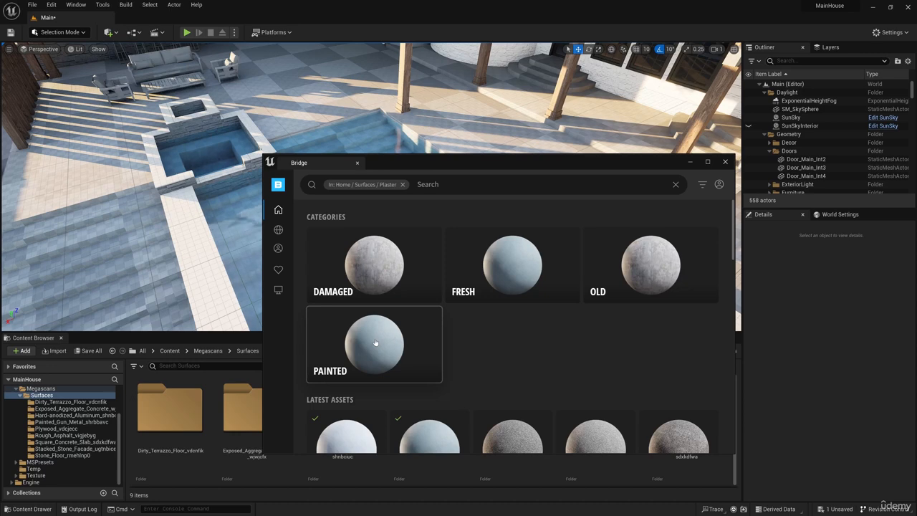
left_click(375, 343)
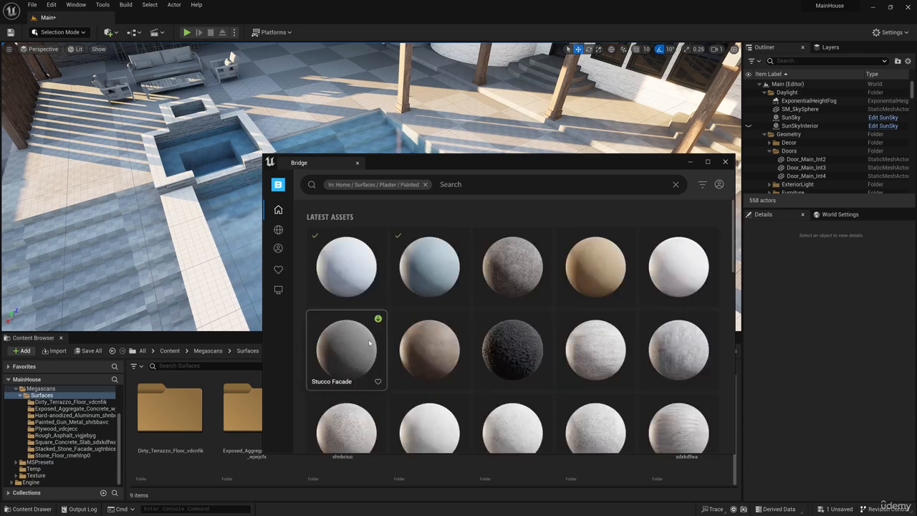
Step: Add the Fresh Wall Plaster surface in medium quality to the project and close Bridge
left_click(432, 260)
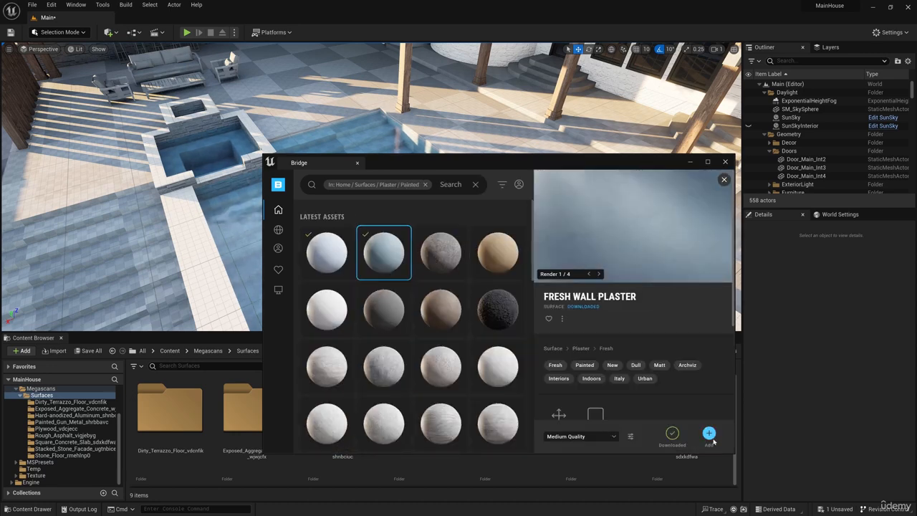
left_click(528, 289)
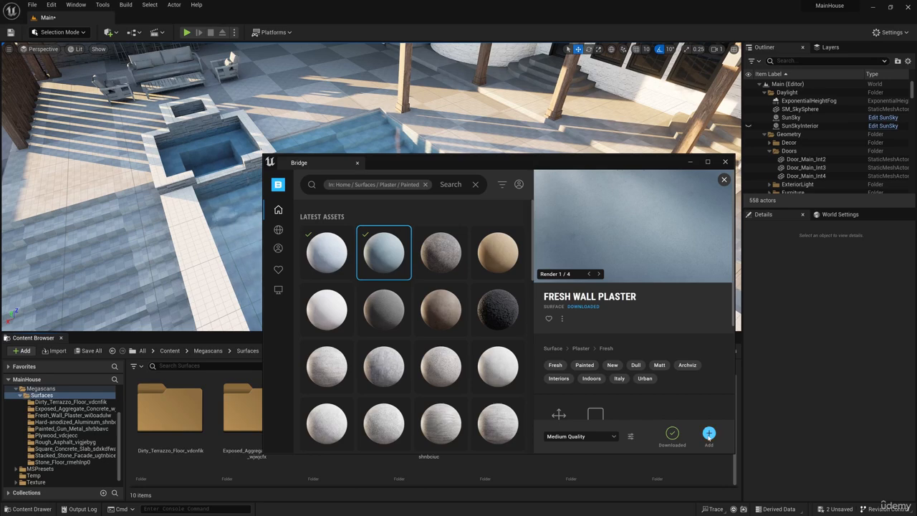
left_click(725, 163)
Step: Apply the MI_Fresh_Wall_Plaster material to the floor and side walls of the pool
key("w")
right_click_drag(401, 273, 430, 275)
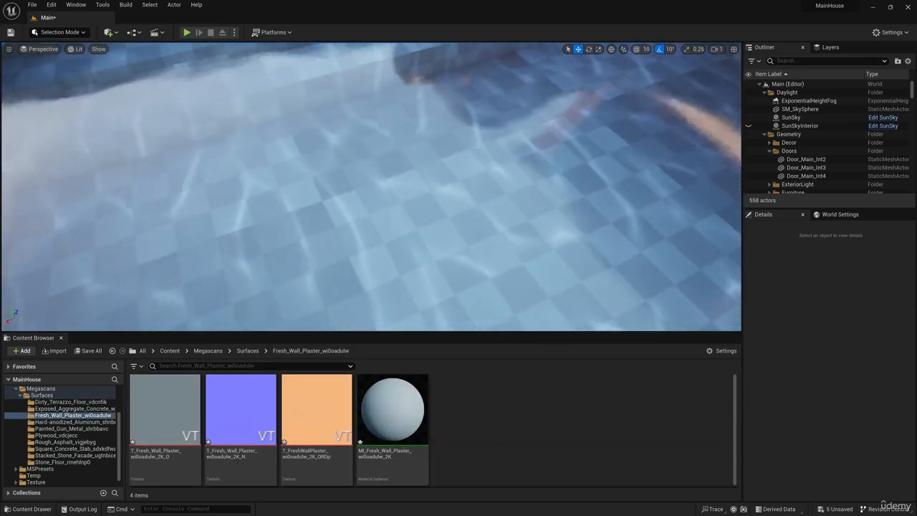
right_click_drag(710, 298, 717, 304)
left_click_drag(393, 423, 509, 246)
right_click_drag(509, 246, 500, 258)
left_click_drag(380, 420, 392, 146)
right_click_drag(392, 147, 301, 172)
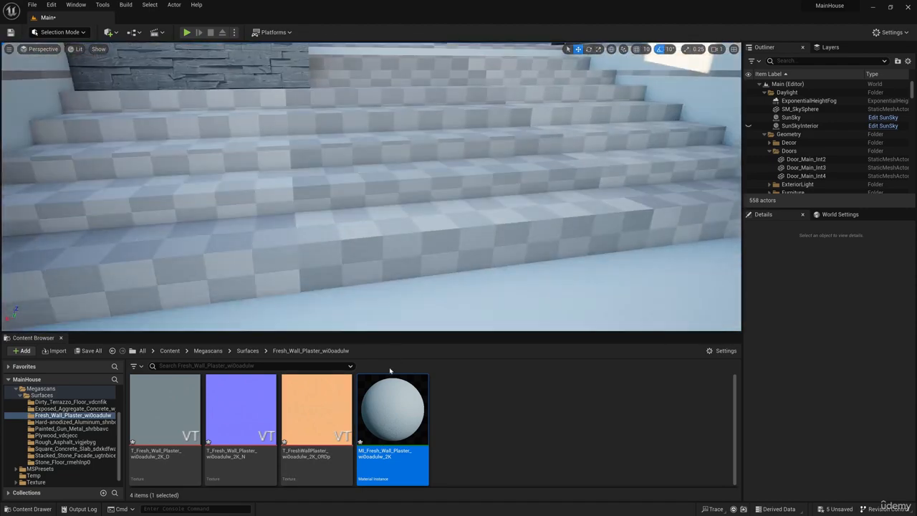
Step: Apply the MI_Fresh_Wall_Plaster material to the pool steps and the remaining checkered surfaces around them
left_click_drag(392, 405, 392, 247)
mouse_move(392, 247)
right_mouse_down()
mouse_move(401, 243)
mouse_move(323, 215)
mouse_move(308, 194)
mouse_move(337, 287)
mouse_move(379, 244)
right_mouse_up()
left_click_drag(393, 419, 420, 248)
right_click_drag(420, 248, 588, 208)
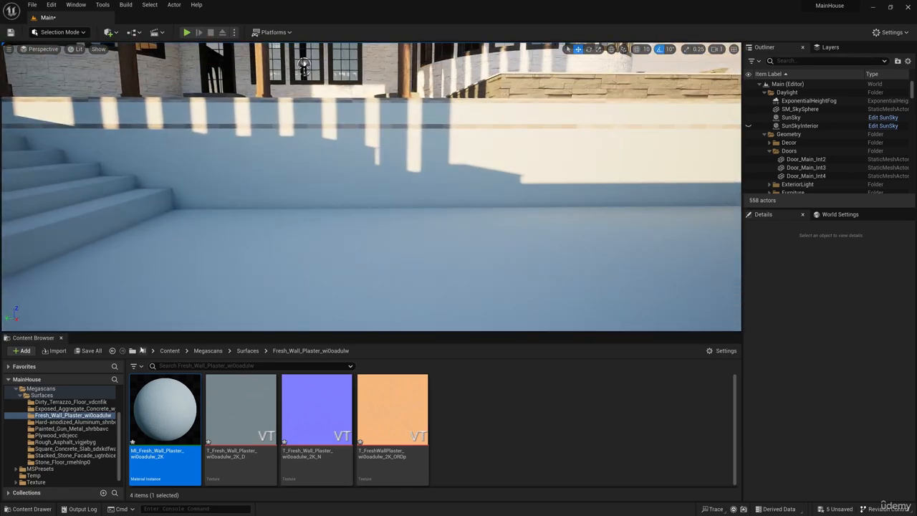
Step: Create a new material named M_Light in the Materials/Main folder
scroll(47, 445, "up", 3)
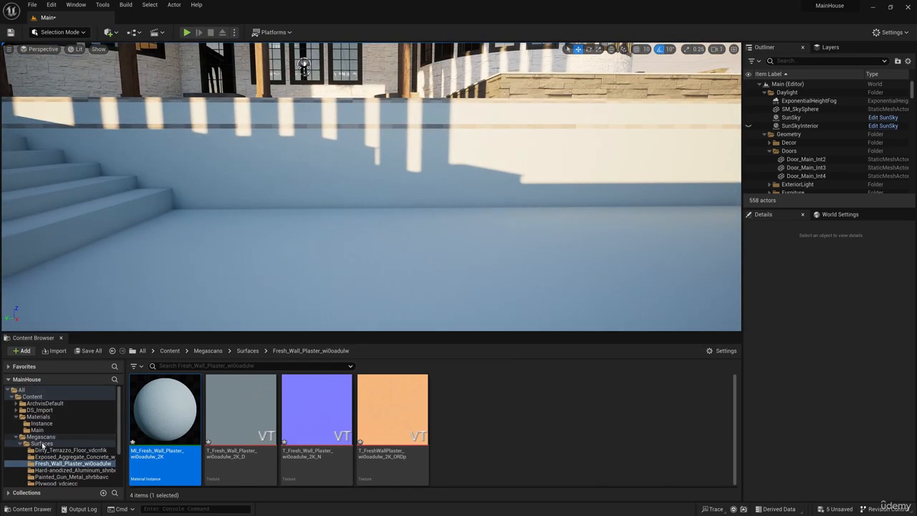
left_click(39, 430)
right_click(463, 399)
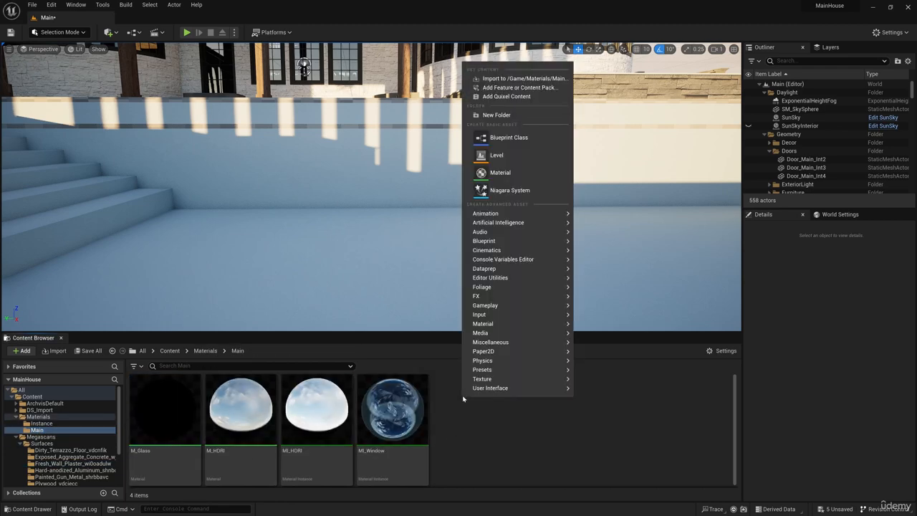
left_click(498, 174)
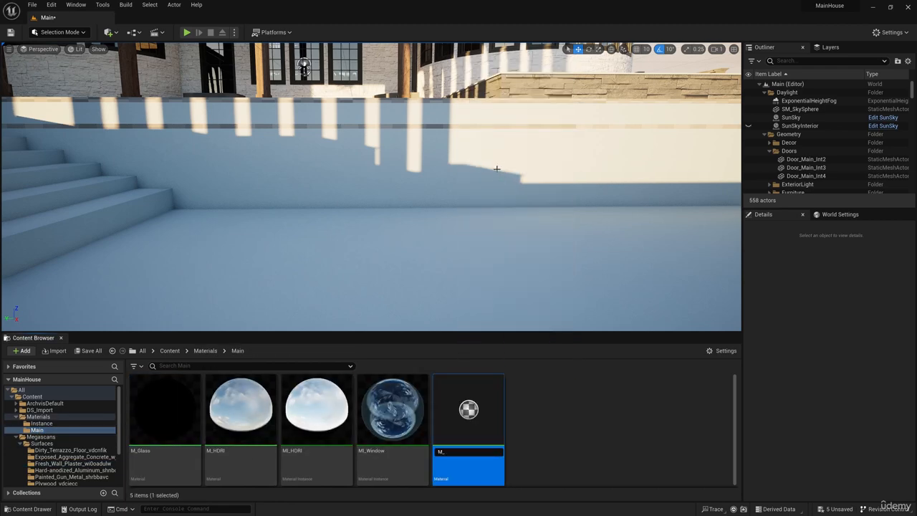
key("Return")
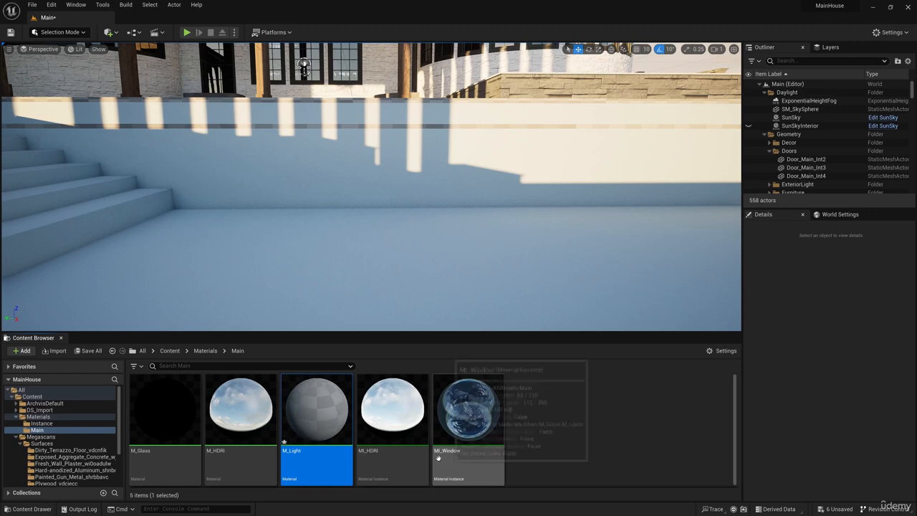
Step: Open M_Light in an enlarged material editor and add a Constant3Vector node beside the material's result node
double_click(334, 427)
left_click_drag(282, 105, 490, 45)
left_click_drag(621, 431, 876, 482)
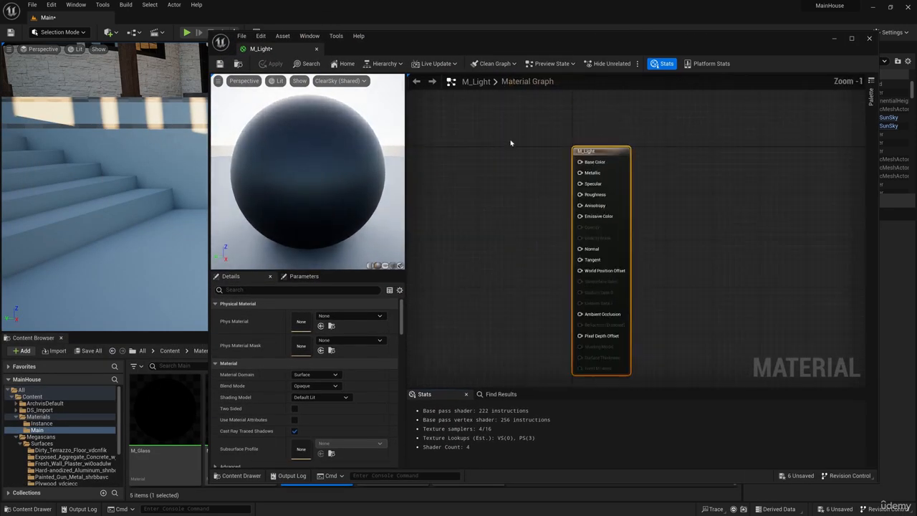
right_click(463, 235)
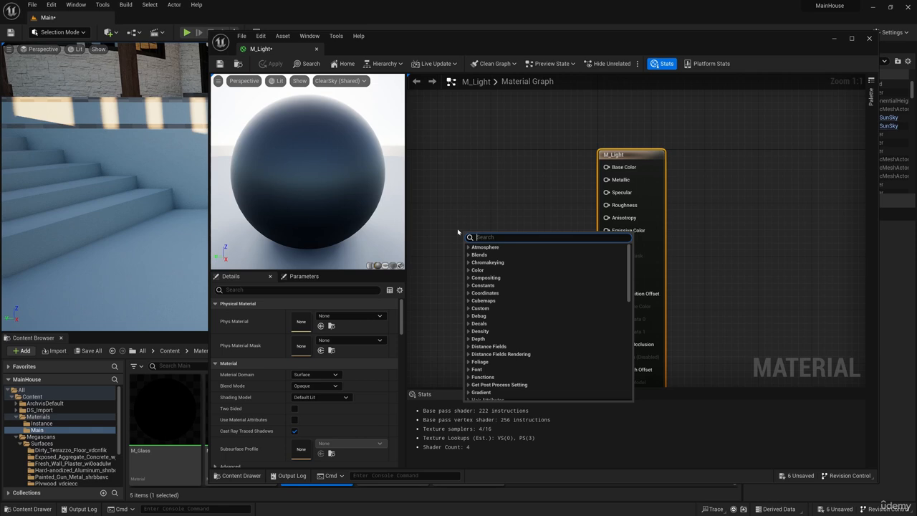
type("color")
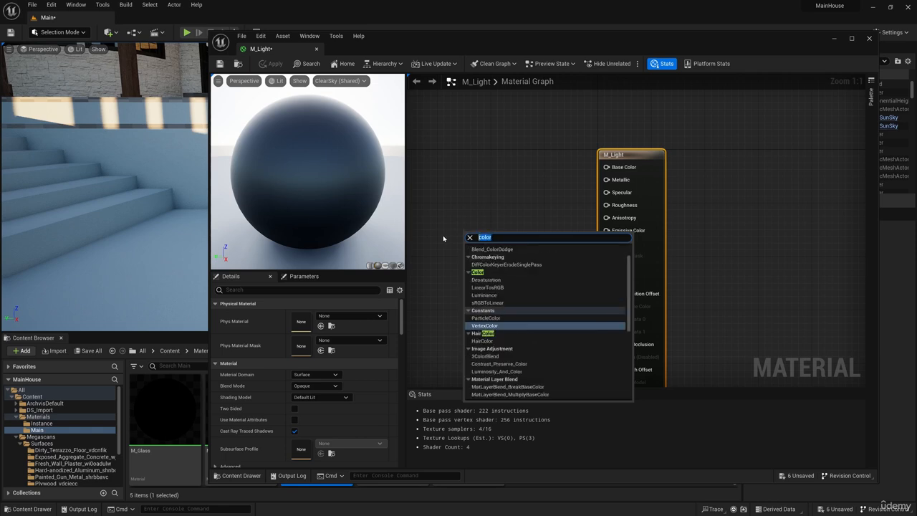
type("const")
left_click(512, 271)
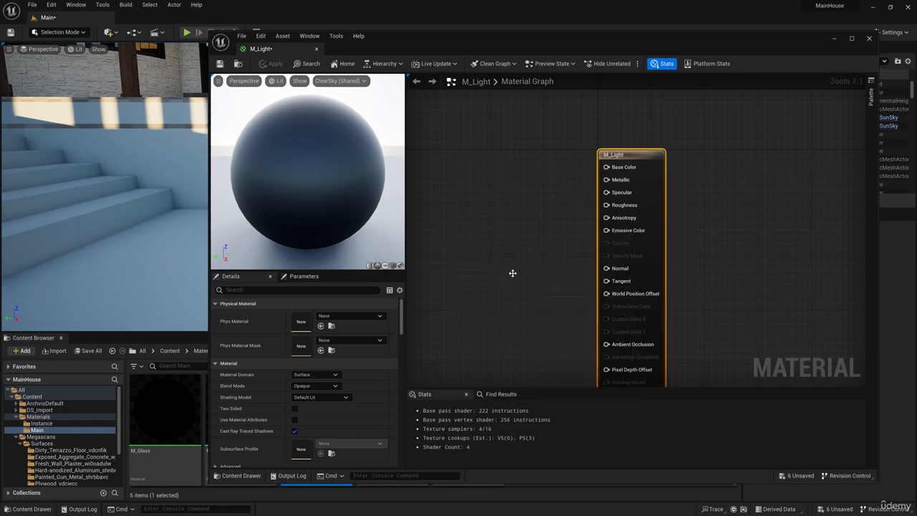
left_click_drag(512, 233, 440, 233)
scroll(618, 254, "down", 1)
right_click_drag(619, 255, 640, 253)
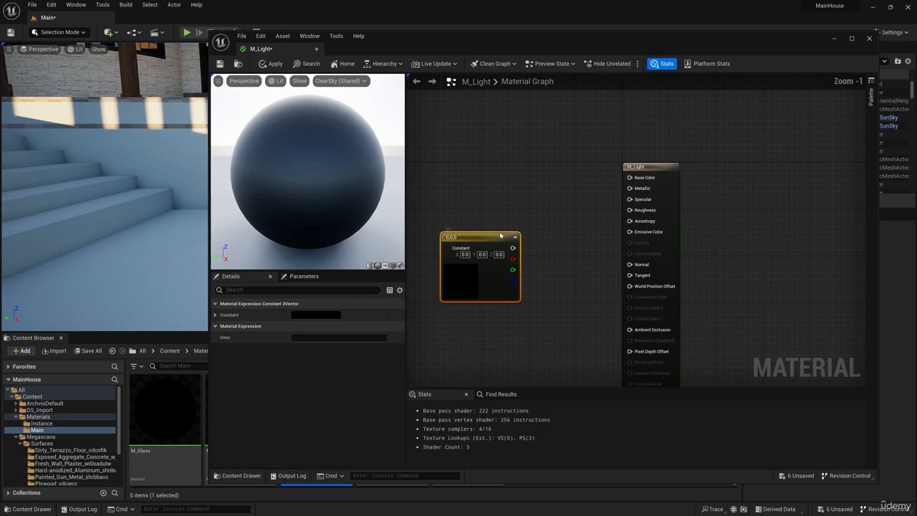
Step: Add a Multiply node and promote its B input to a parameter named Intensity
right_click(546, 257)
type("mult")
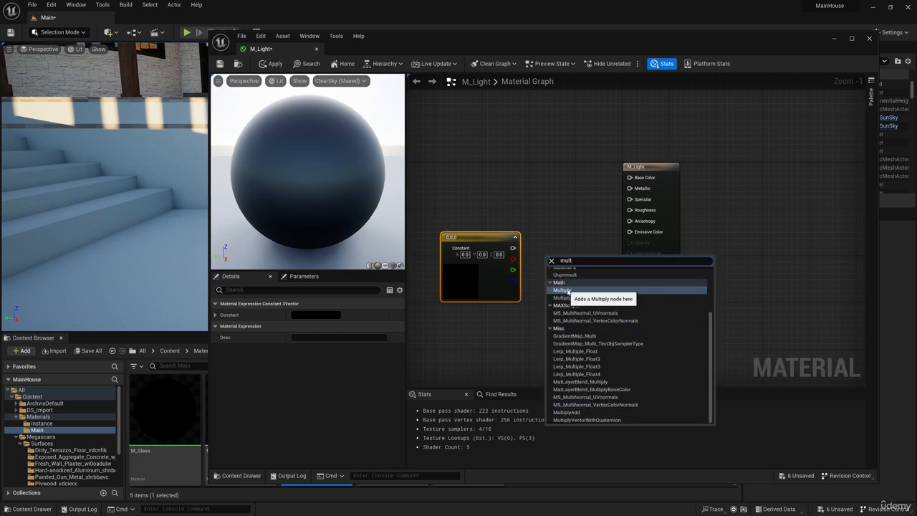
left_click(568, 290)
left_click_drag(567, 263, 571, 239)
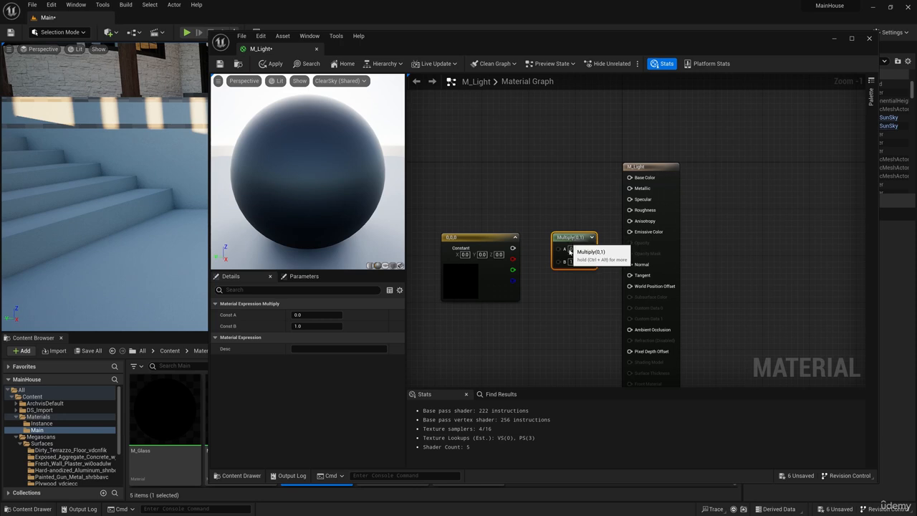
right_click(559, 264)
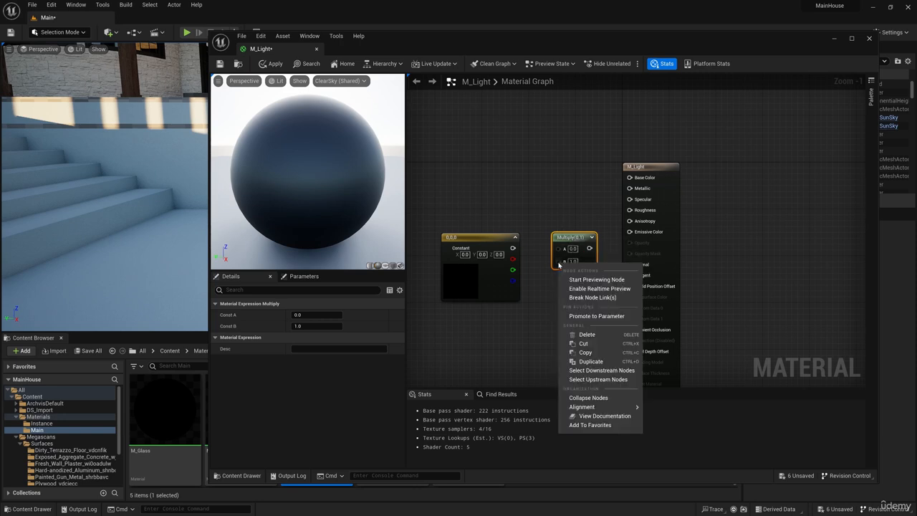
left_click(589, 316)
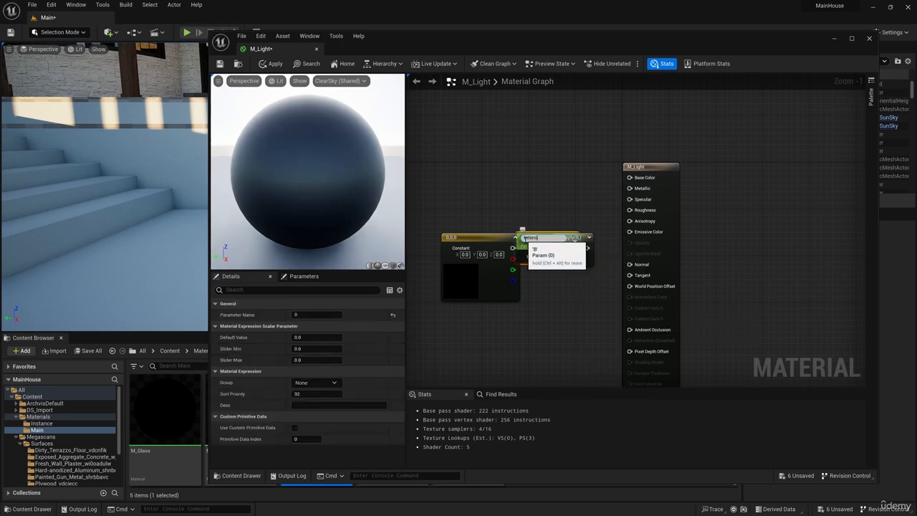
left_click(539, 267)
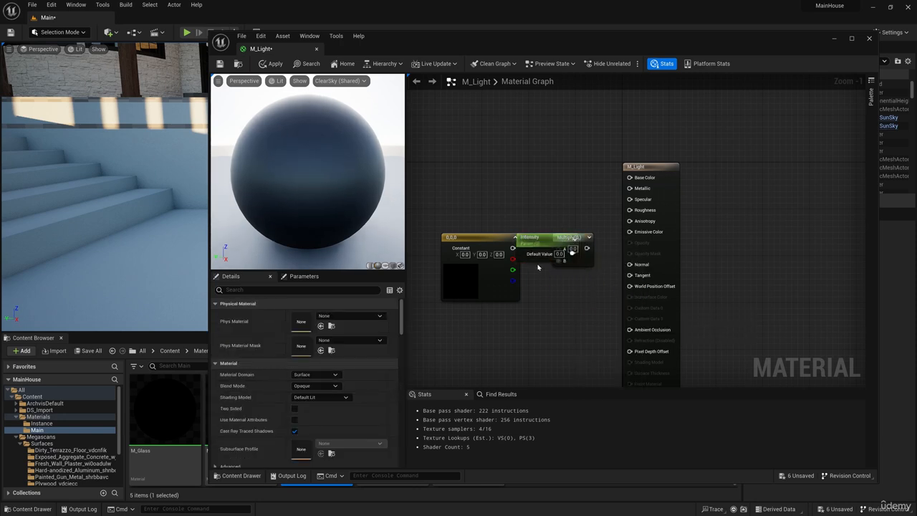
Step: Convert the Constant3Vector to a parameter named BaseColor, connect it to Multiply input A and feed the Multiply result into Emissive Color
right_click(475, 238)
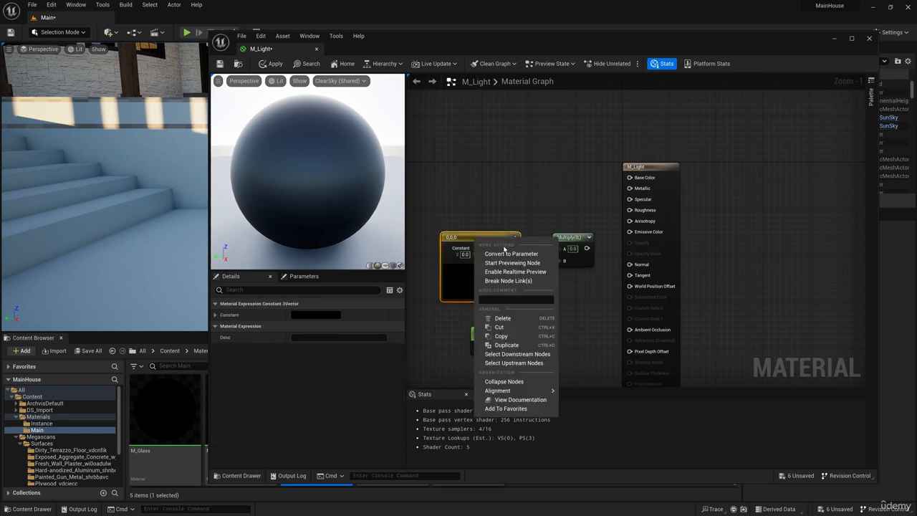
left_click(503, 254)
type("BaseCol")
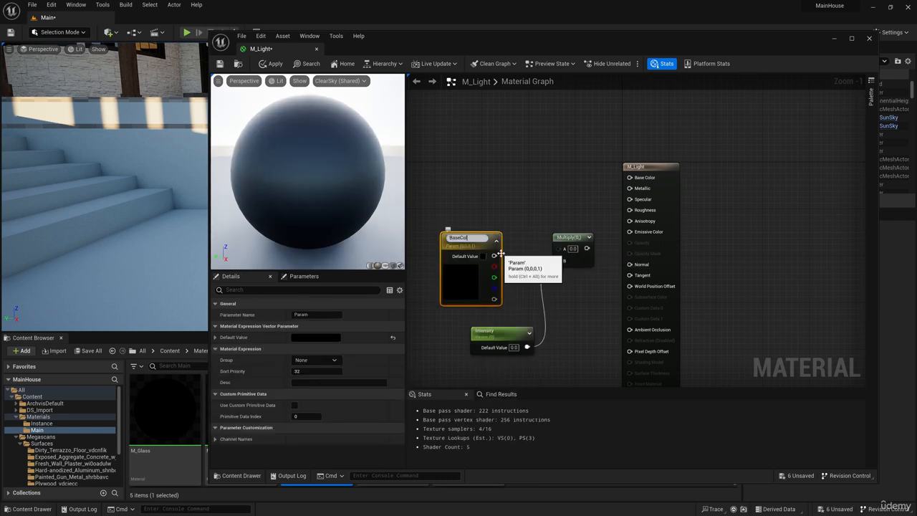
type("or")
left_click(501, 254)
left_click_drag(494, 254, 563, 249)
left_click_drag(466, 244, 464, 238)
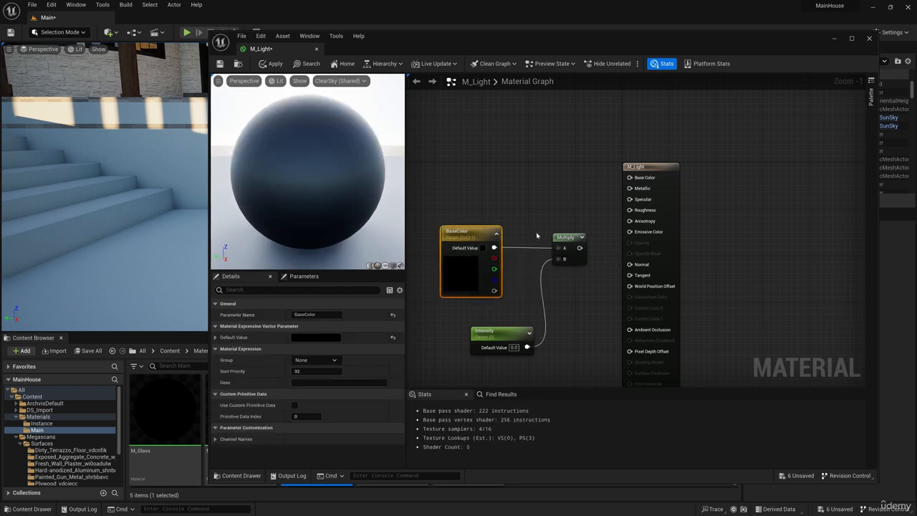
left_click_drag(578, 248, 630, 231)
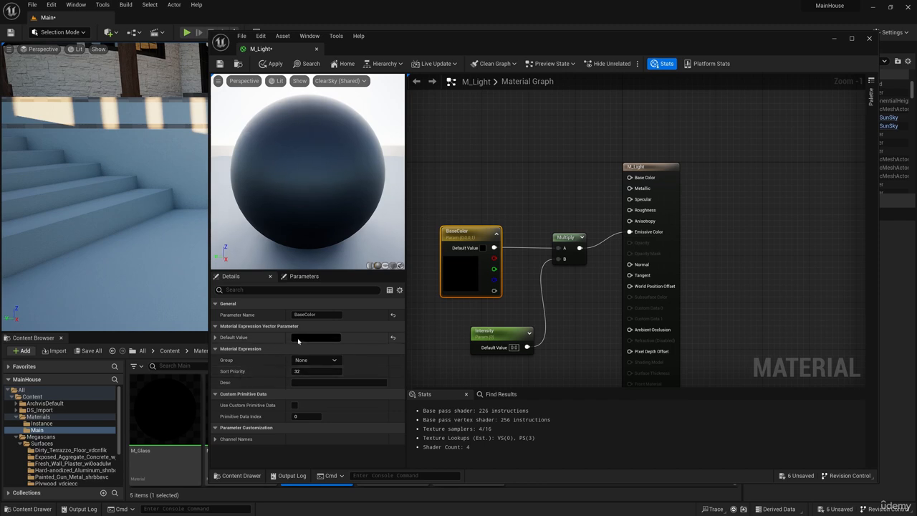
Step: Set the default value of the BaseColor parameter to a pale warm cream at full brightness
left_click(316, 336)
left_click(375, 385)
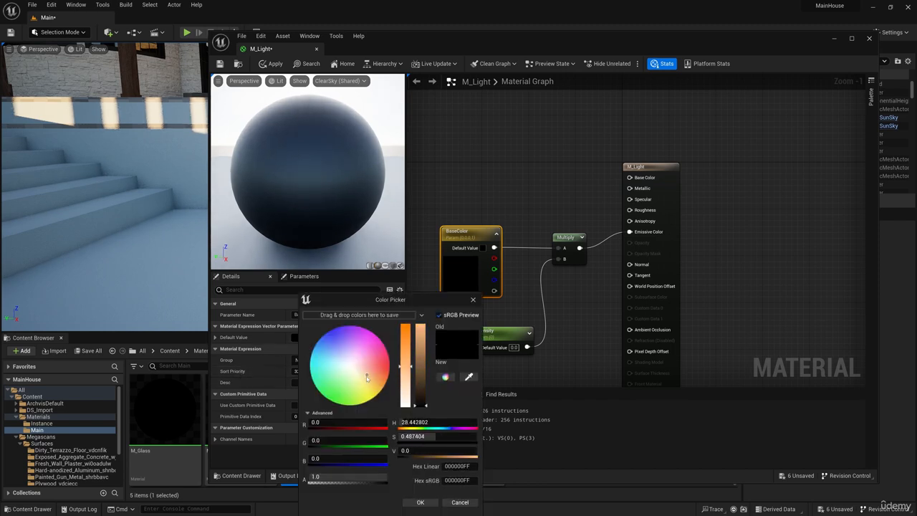
left_click(422, 326)
left_click(420, 502)
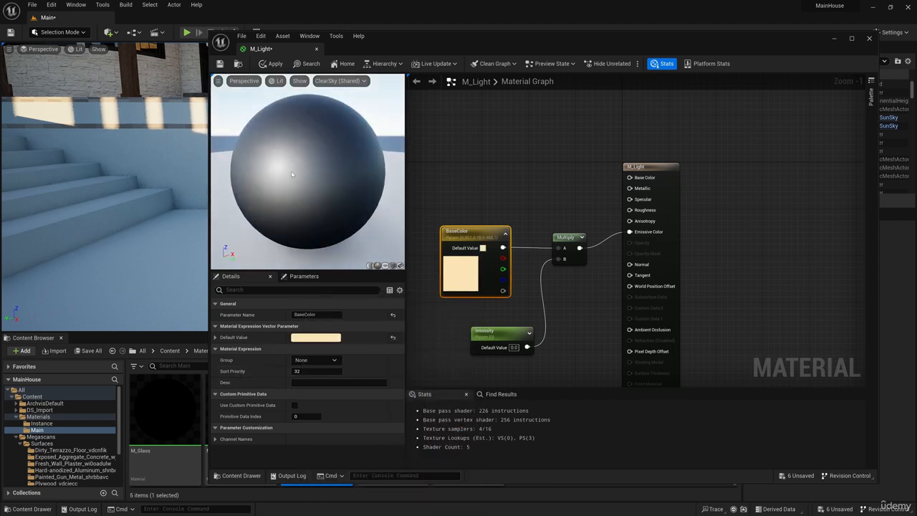
Step: Set the default of Intensity to 1 and of BaseColor to white, apply and save M_Light and close its editor
left_click(522, 342)
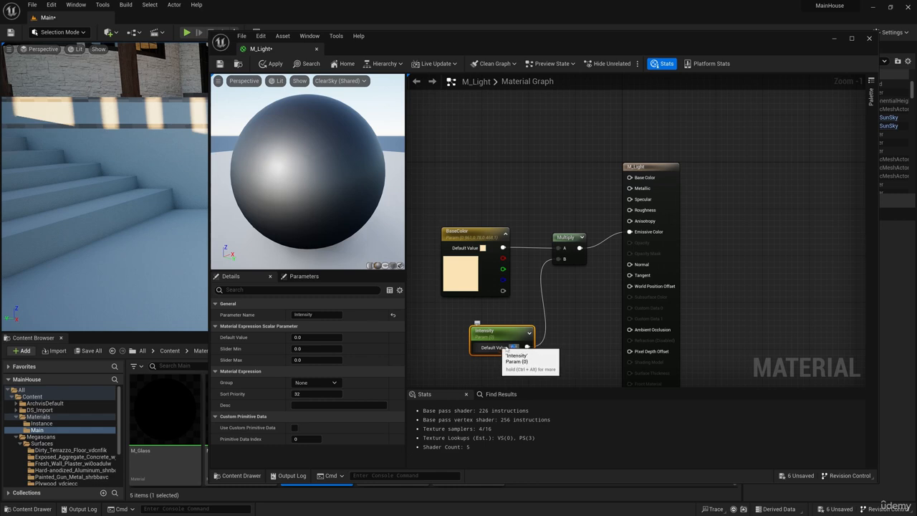
type("1")
key("Return")
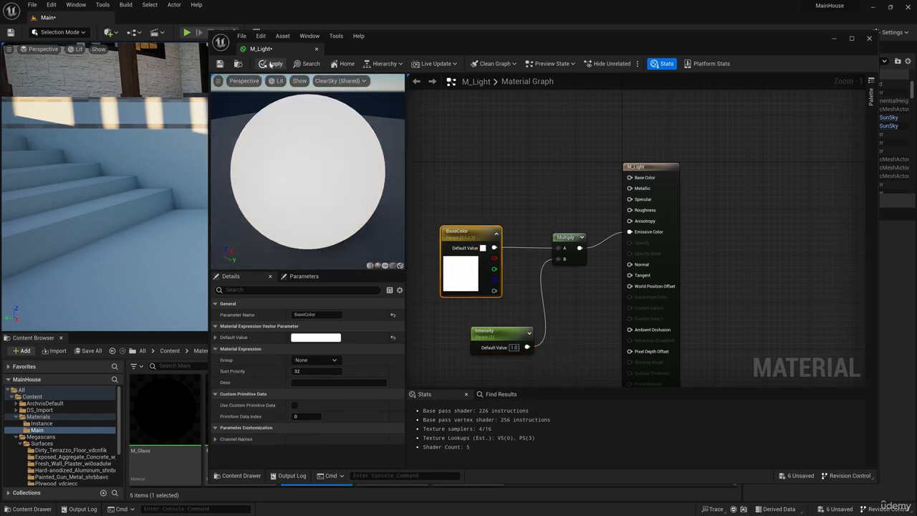
left_click(271, 64)
left_click(221, 64)
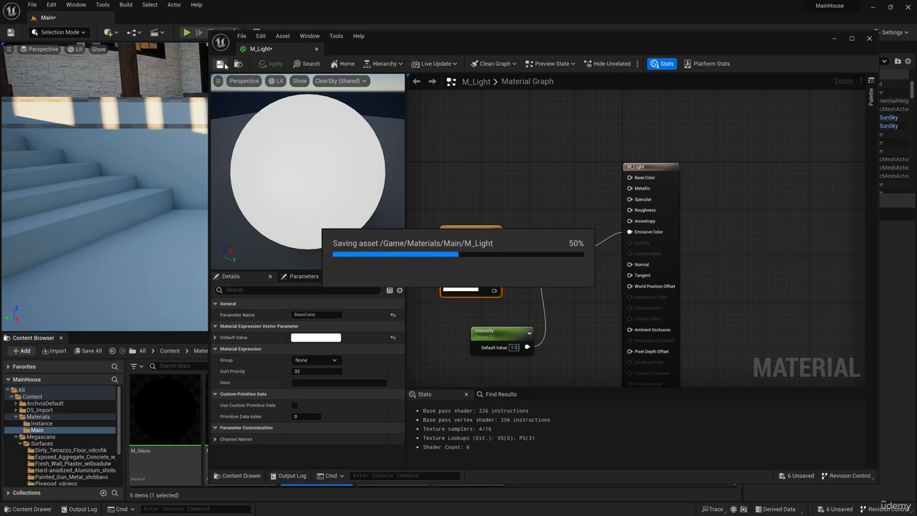
left_click(870, 39)
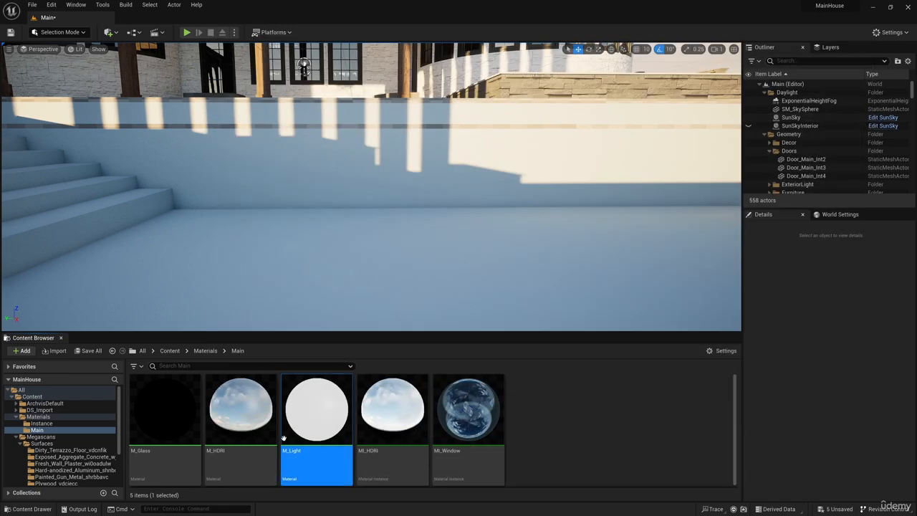
Step: Create a material instance of M_Light named MI_PoolLight and move it to the Materials/Instance folder
right_click(316, 431)
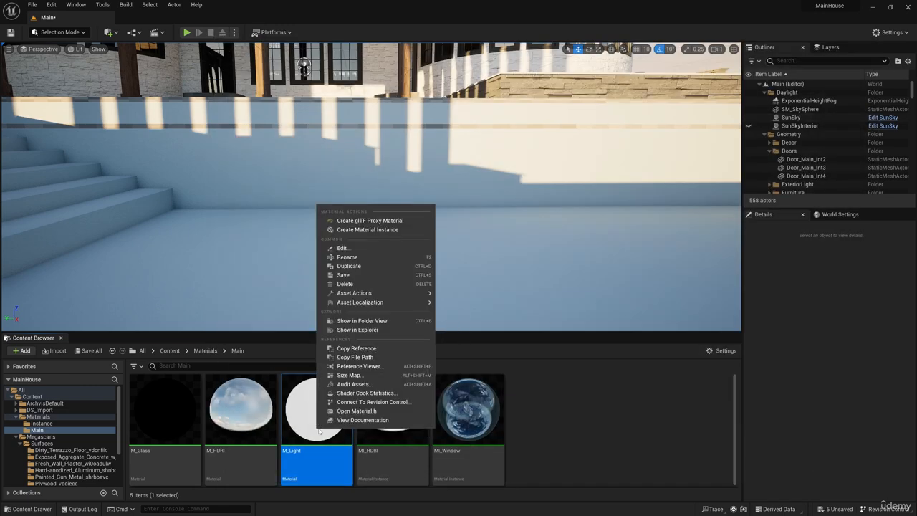
left_click(375, 230)
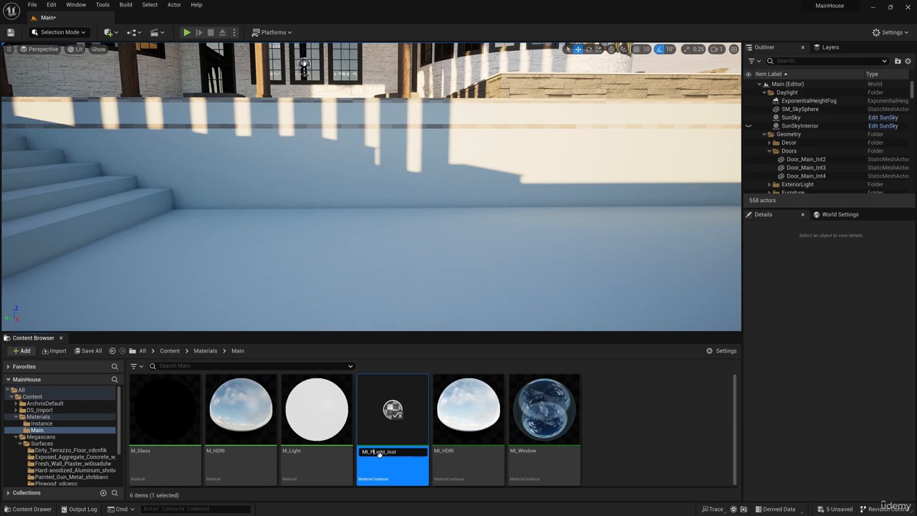
key("BackSpace")
key("Return")
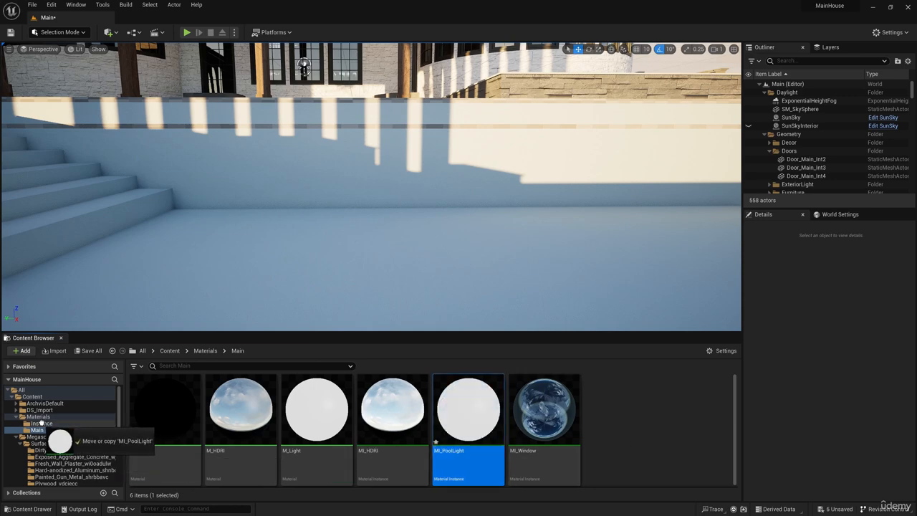
Step: Show the Instance folder and apply MI_PoolLight to the narrow strip running along the upper pool wall
left_click(44, 424)
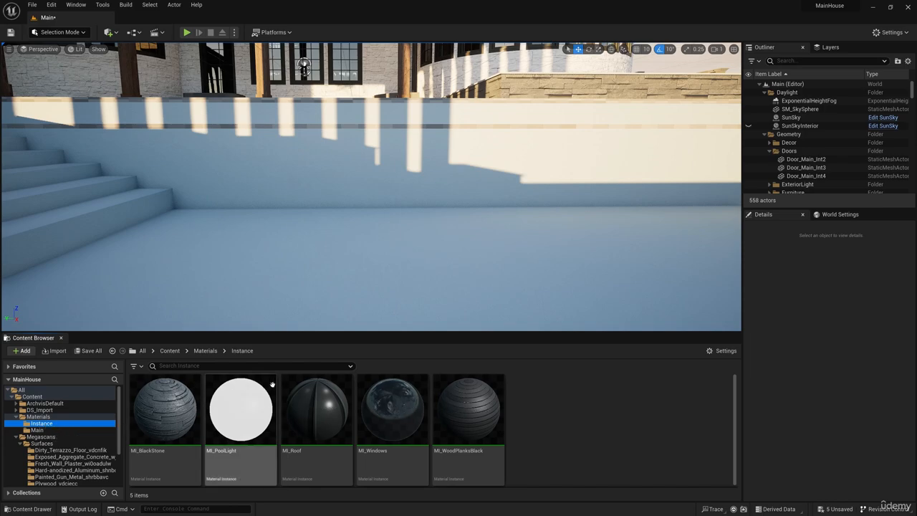
left_click_drag(245, 422, 338, 127)
right_click_drag(336, 138, 444, 140)
Step: Open MI_PoolLight, override its BaseColor and set it to a light blue (sRGB CEE0FF)
double_click(230, 393)
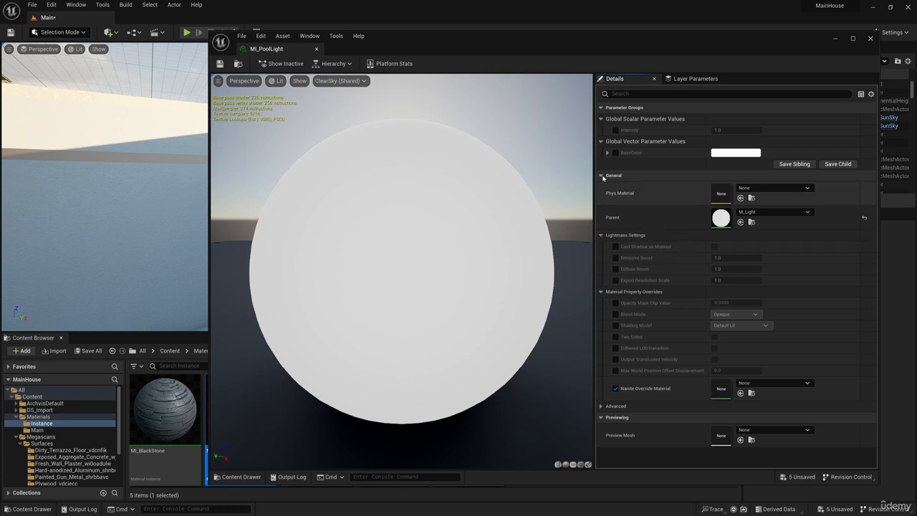
left_click(615, 152)
left_click(736, 152)
left_click_drag(777, 227, 769, 220)
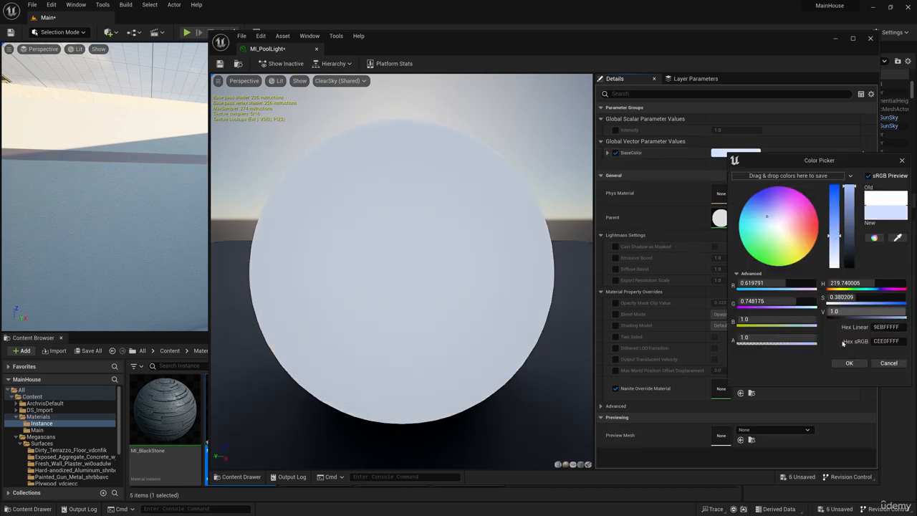
left_click(849, 362)
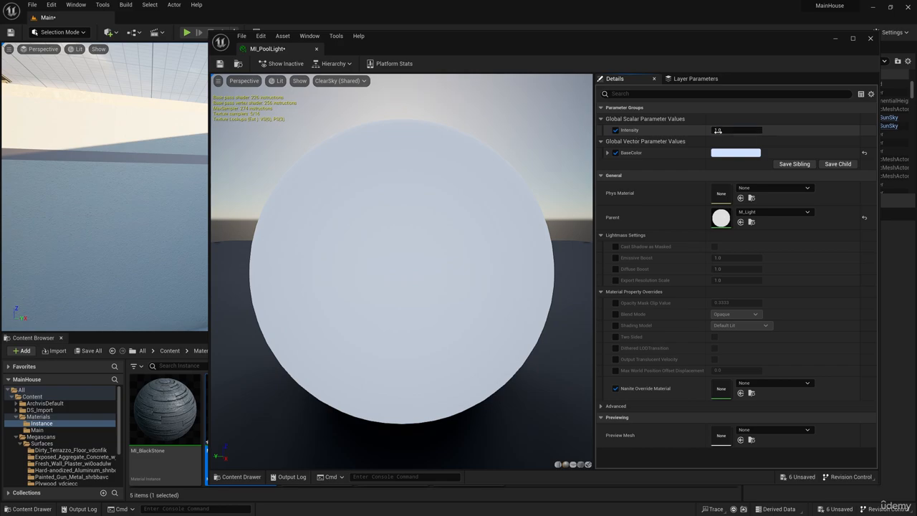
Step: Raise the overridden Intensity of MI_PoolLight to about 17 and move its editor aside to check the pool
left_click_drag(718, 131, 748, 130)
left_click_drag(411, 48, 182, 310)
right_click_drag(359, 201, 358, 244)
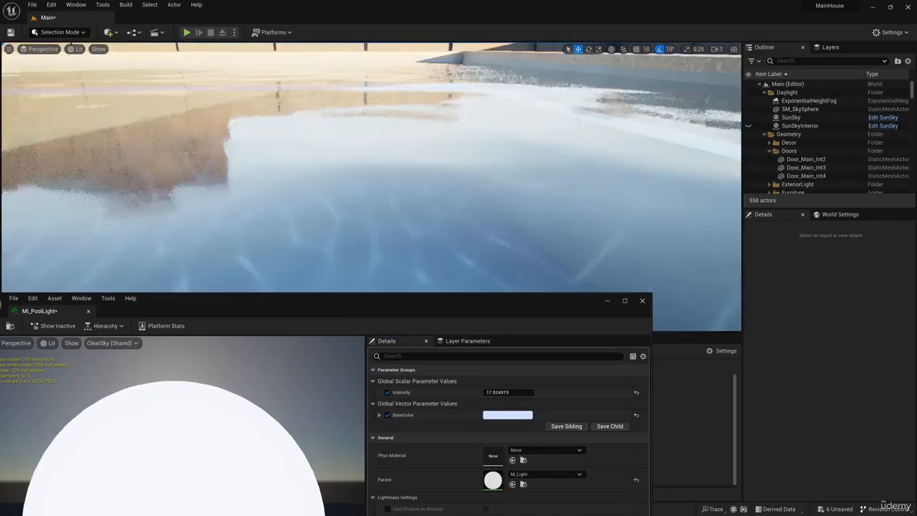
Step: Set the Intensity of MI_PoolLight to 100
mouse_move(405, 201)
right_mouse_down()
mouse_move(405, 233)
mouse_move(427, 238)
mouse_move(430, 254)
mouse_move(405, 201)
right_mouse_up()
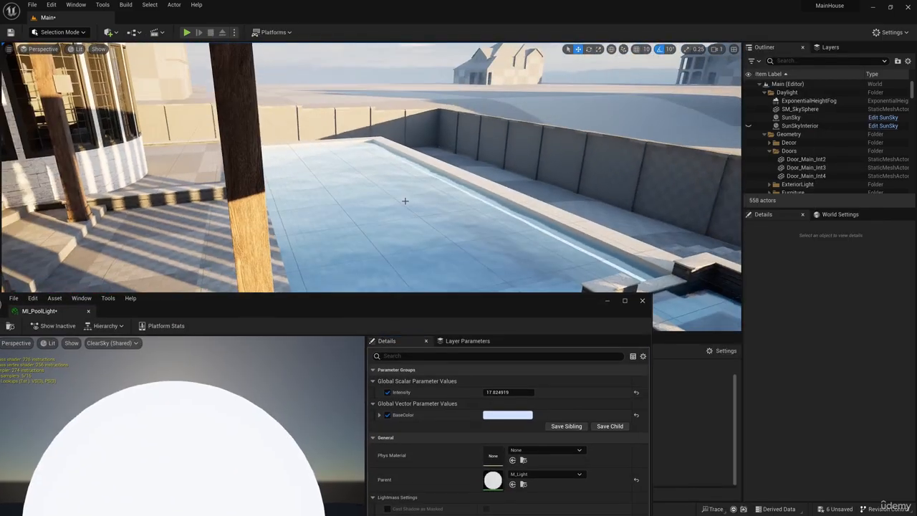
left_click_drag(508, 392, 544, 392)
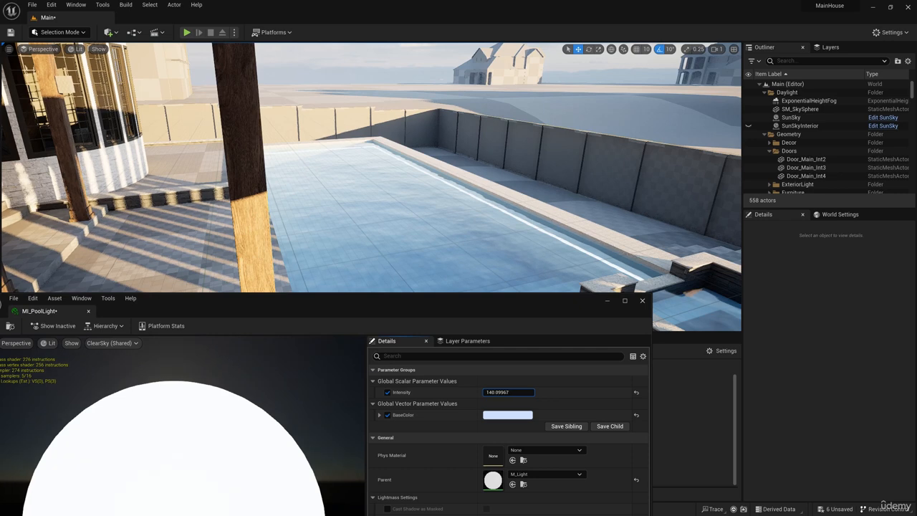
type("100")
key("Return")
Step: Make the BaseColor of MI_PoolLight a more saturated light blue (sRGB B7D3FF) and close its material editor
left_click(508, 415)
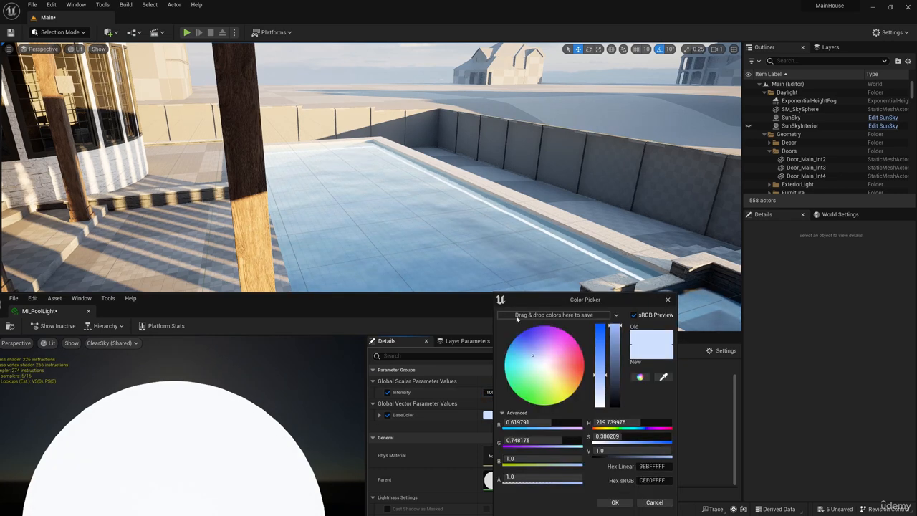
mouse_move(606, 375)
left_mouse_down()
mouse_move(602, 314)
mouse_move(608, 364)
left_mouse_up()
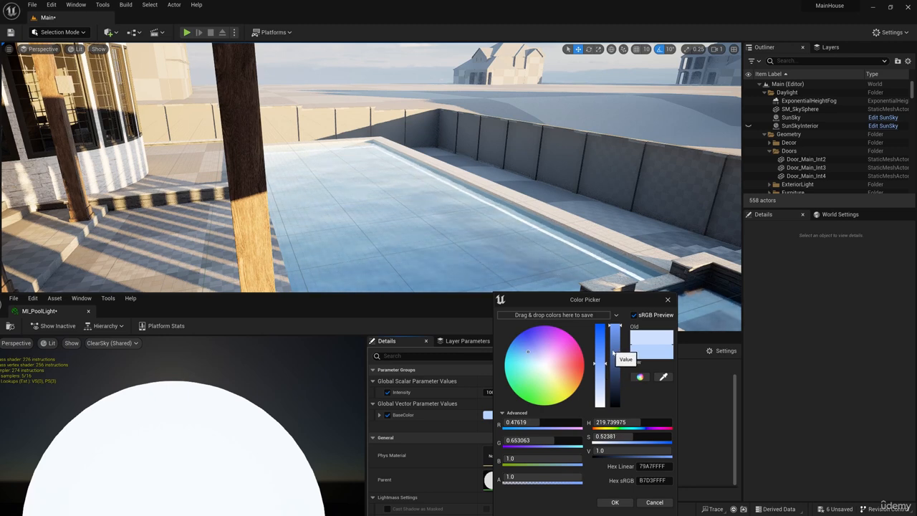
left_click(615, 502)
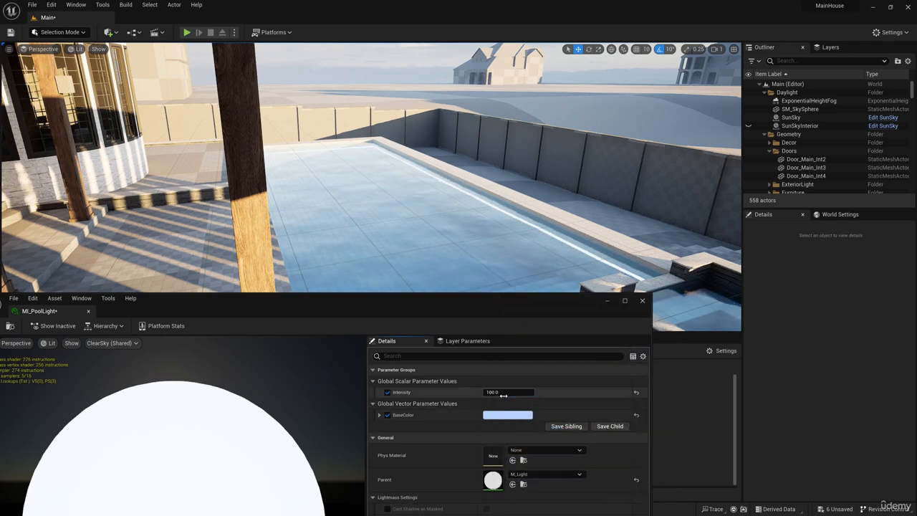
left_click(643, 302)
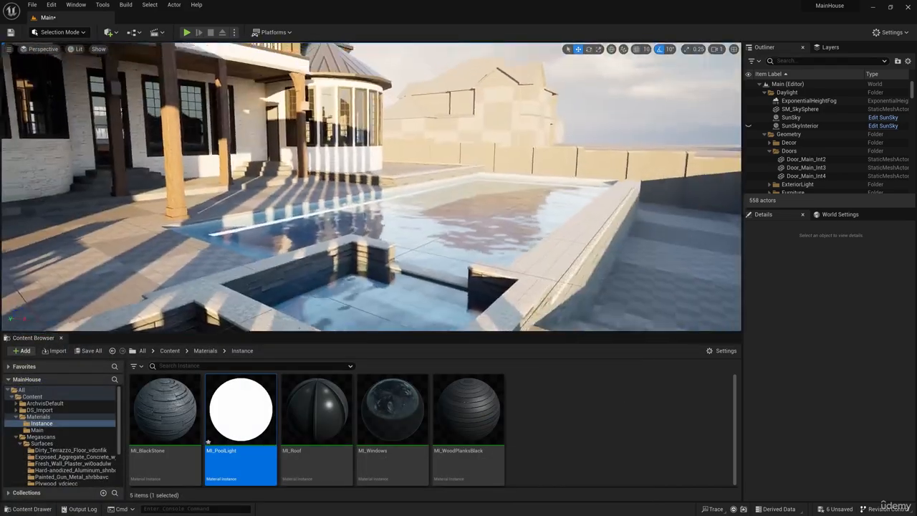